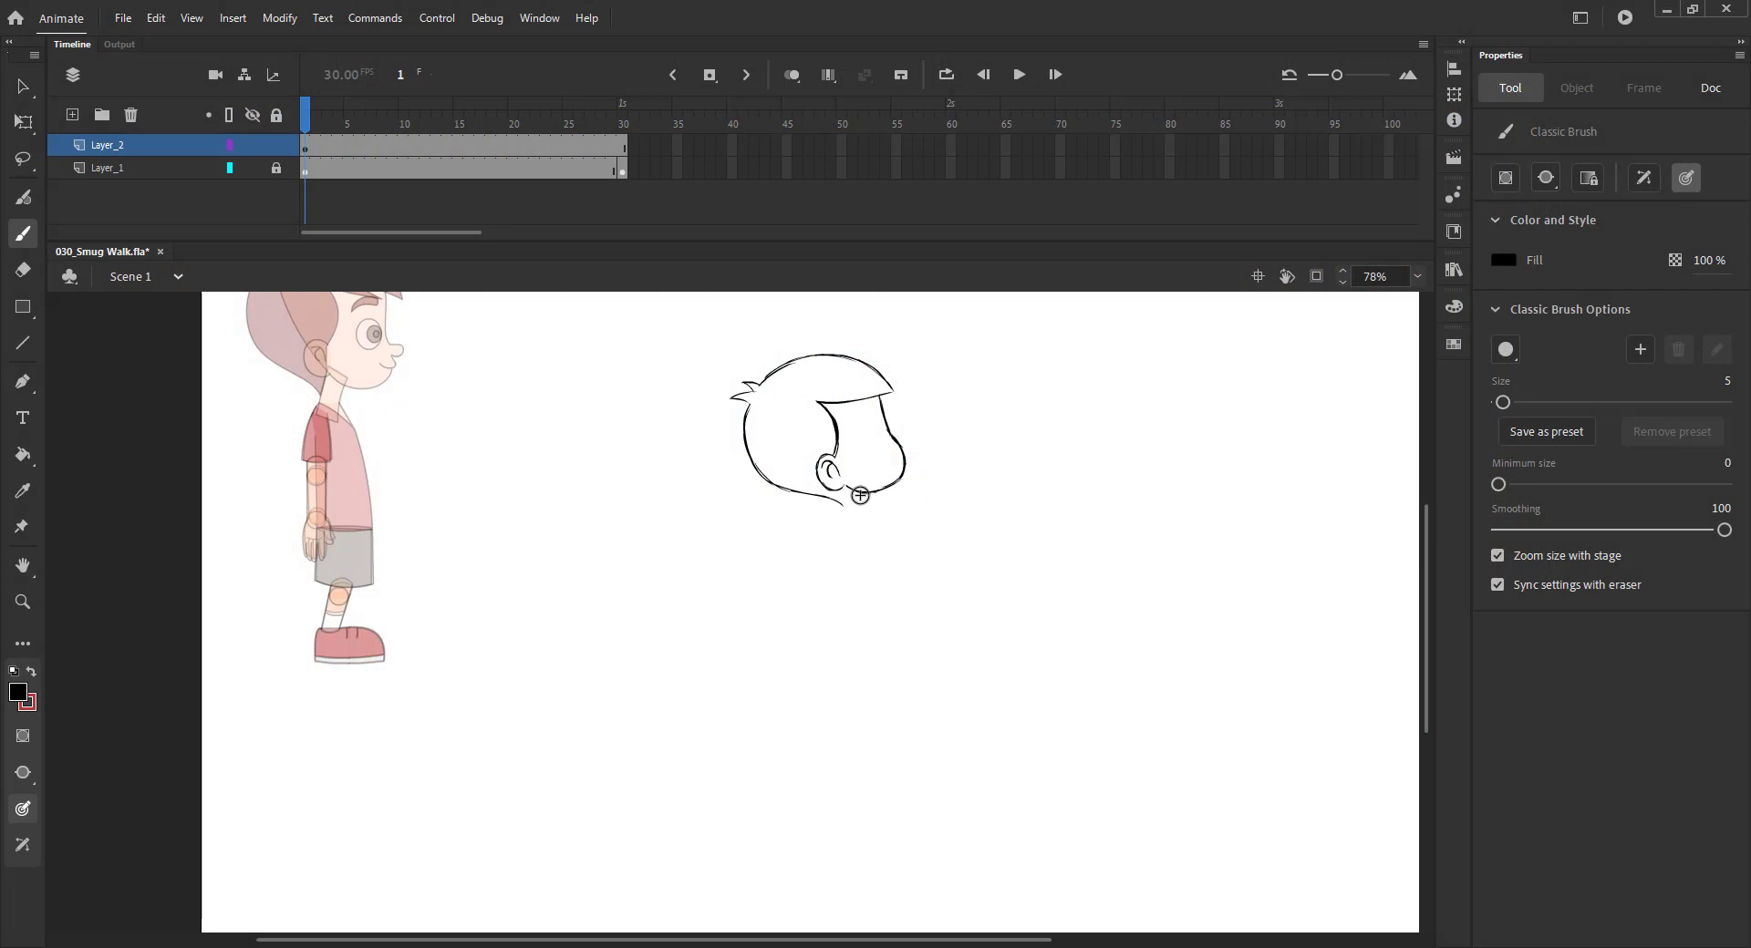
Step: Sketch the boy's neck and torso below the head on frame 1 of Layer_2 with the Classic Brush
{"action": "mouse_move", "coordinate": [873, 518]}
{"action": "left_mouse_down"}
{"action": "mouse_move", "coordinate": [895, 632]}
{"action": "mouse_move", "coordinate": [873, 531]}
{"action": "mouse_move", "coordinate": [847, 504]}
{"action": "left_mouse_up"}
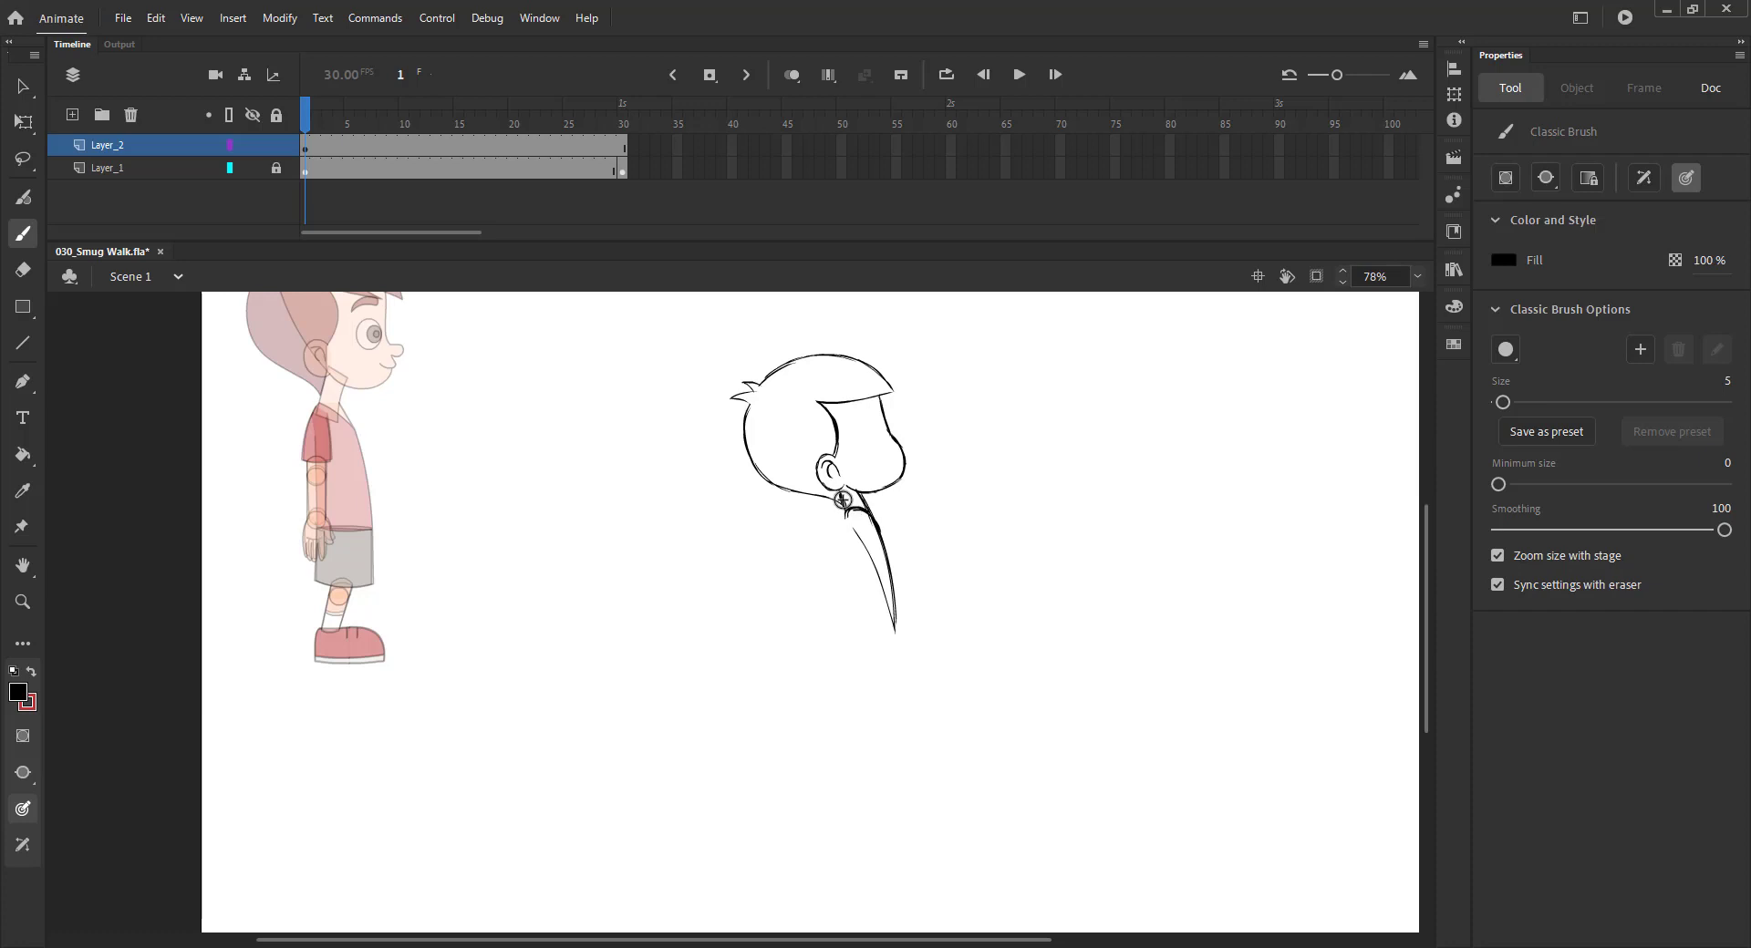
{"action": "mouse_move", "coordinate": [838, 535]}
{"action": "left_mouse_down"}
{"action": "mouse_move", "coordinate": [829, 614]}
{"action": "mouse_move", "coordinate": [898, 628]}
{"action": "left_mouse_up"}
{"action": "left_click_drag", "start_coordinate": [852, 507], "coordinate": [901, 522]}
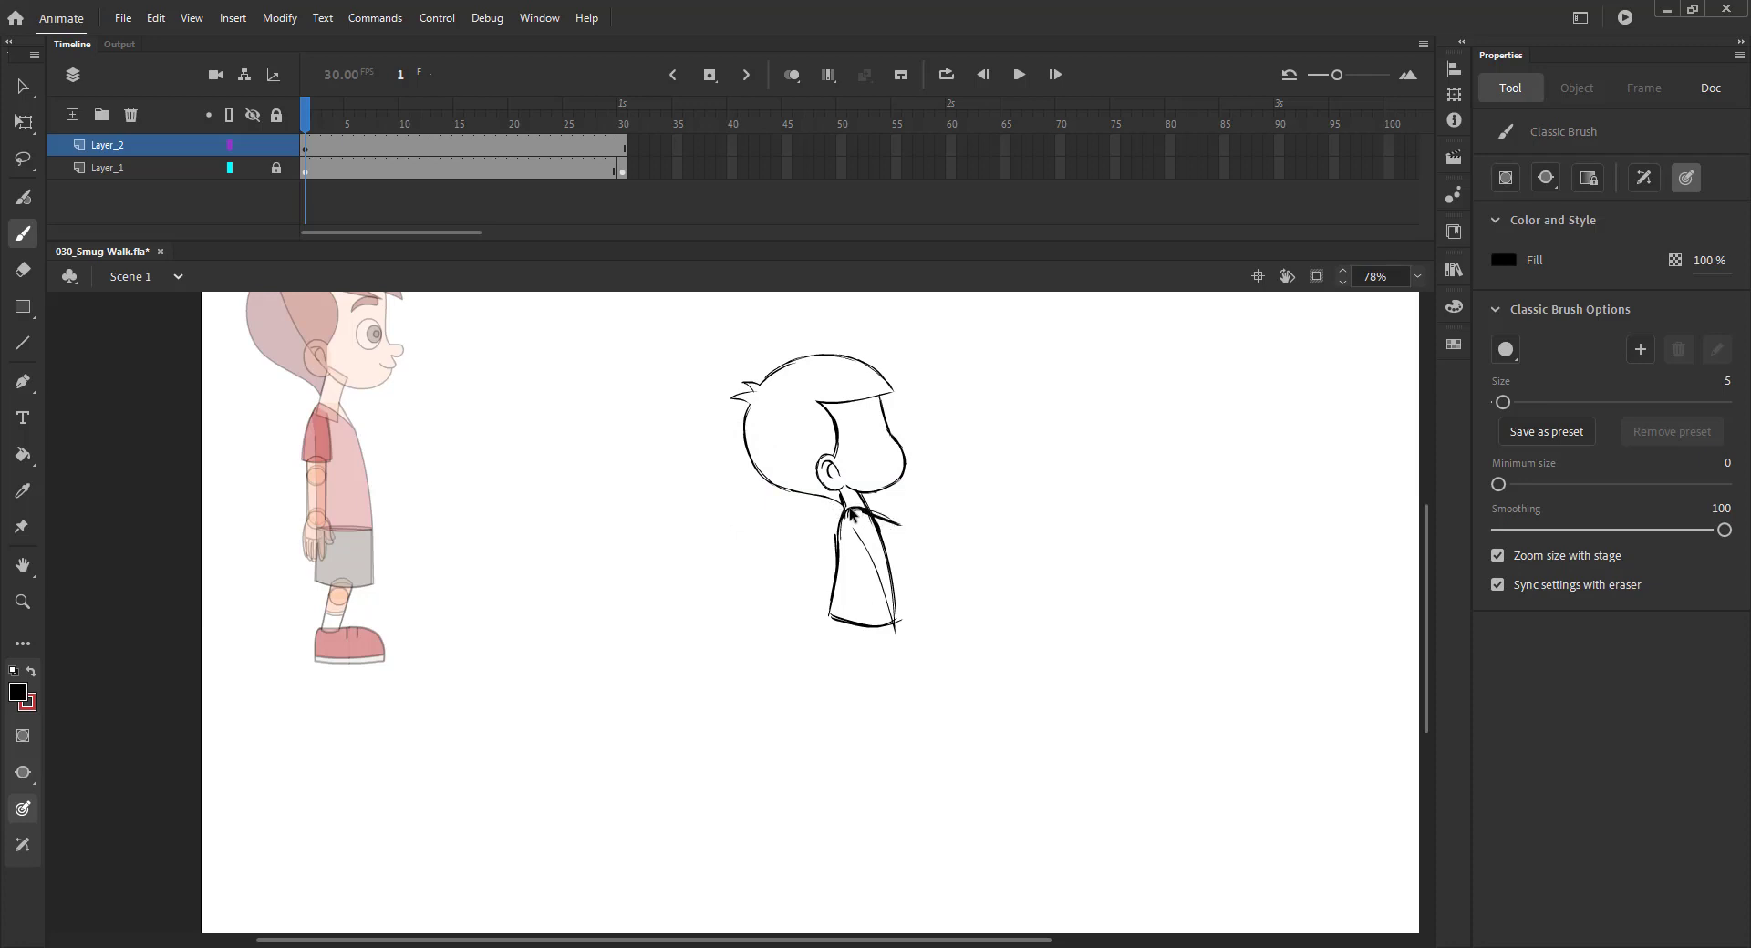
Step: Rough in the arm lines, one swung back behind the torso and one raised forward, and save the file
{"action": "mouse_move", "coordinate": [795, 526]}
{"action": "left_mouse_down"}
{"action": "mouse_move", "coordinate": [836, 513]}
{"action": "mouse_move", "coordinate": [785, 533]}
{"action": "mouse_move", "coordinate": [777, 603]}
{"action": "left_mouse_up"}
{"action": "mouse_move", "coordinate": [866, 517]}
{"action": "left_mouse_down"}
{"action": "mouse_move", "coordinate": [919, 528]}
{"action": "mouse_move", "coordinate": [959, 468]}
{"action": "left_mouse_up"}
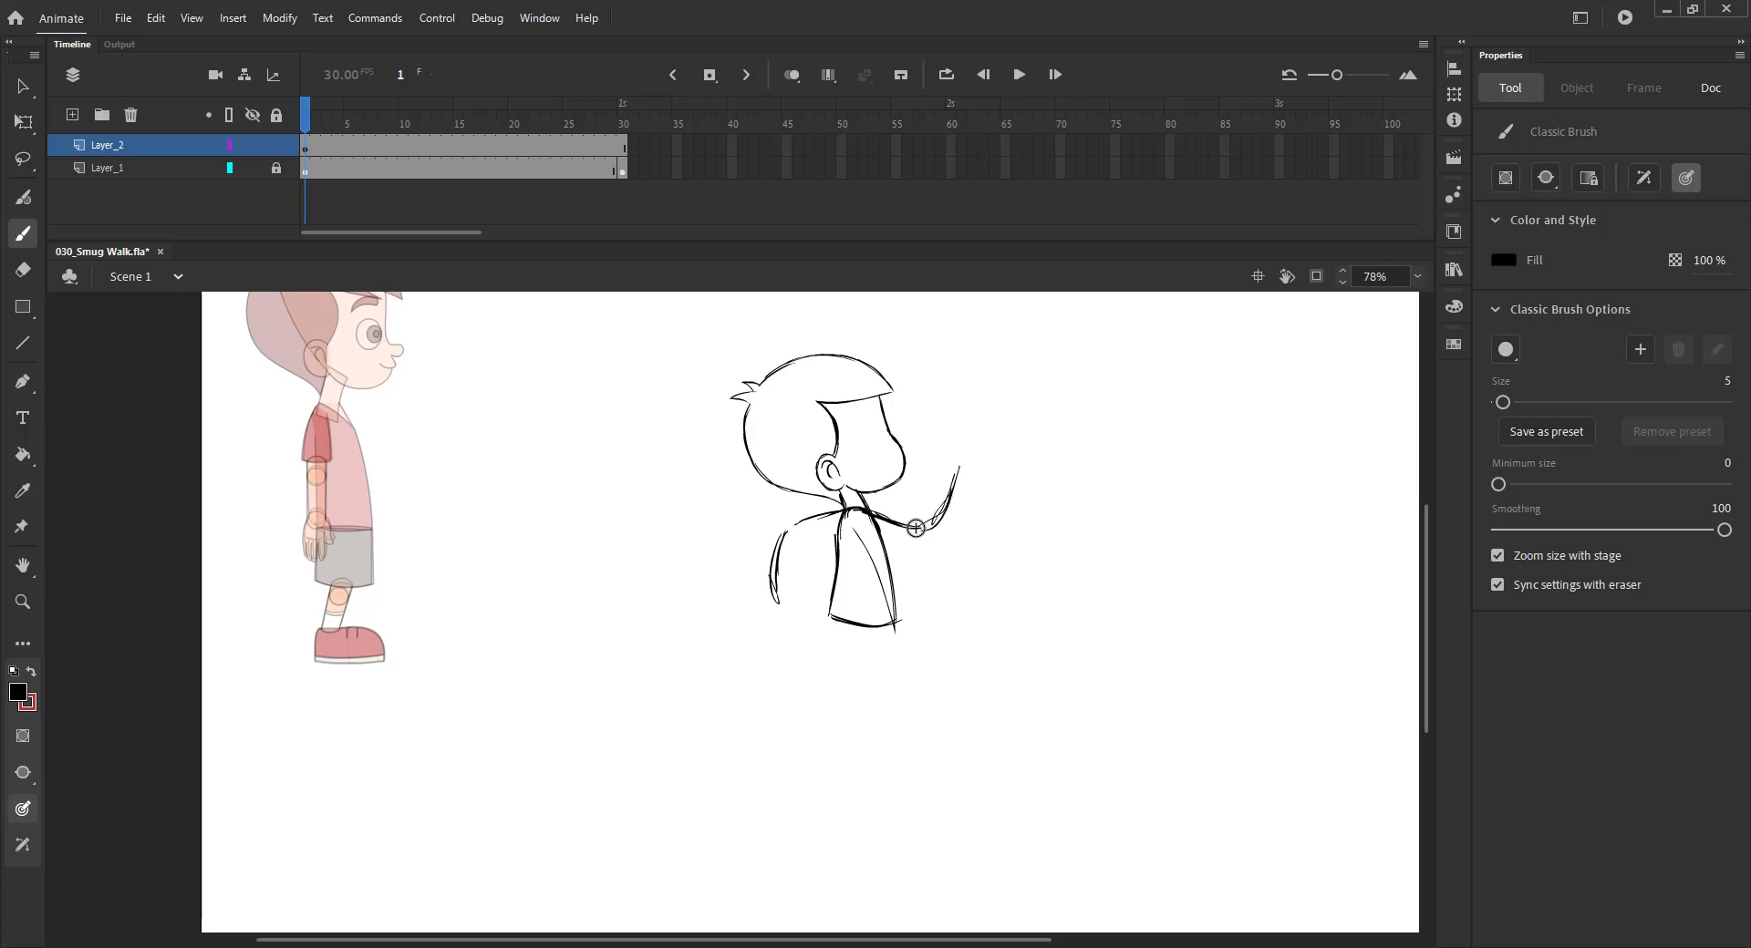
{"action": "key", "text": "ctrl+s"}
Step: Sketch the shorts, both legs in a walking stride and both shoes on frame 1, saving along the way
{"action": "mouse_move", "coordinate": [889, 584]}
{"action": "left_mouse_down"}
{"action": "mouse_move", "coordinate": [895, 678]}
{"action": "mouse_move", "coordinate": [817, 637]}
{"action": "mouse_move", "coordinate": [799, 665]}
{"action": "mouse_move", "coordinate": [846, 683]}
{"action": "left_mouse_up"}
{"action": "mouse_move", "coordinate": [783, 620]}
{"action": "left_mouse_down"}
{"action": "mouse_move", "coordinate": [789, 574]}
{"action": "mouse_move", "coordinate": [767, 673]}
{"action": "mouse_move", "coordinate": [788, 675]}
{"action": "left_mouse_up"}
{"action": "key", "text": "ctrl+s"}
{"action": "mouse_move", "coordinate": [881, 641]}
{"action": "left_mouse_down"}
{"action": "mouse_move", "coordinate": [875, 683]}
{"action": "mouse_move", "coordinate": [861, 642]}
{"action": "mouse_move", "coordinate": [856, 682]}
{"action": "mouse_move", "coordinate": [878, 665]}
{"action": "mouse_move", "coordinate": [844, 687]}
{"action": "mouse_move", "coordinate": [840, 717]}
{"action": "mouse_move", "coordinate": [906, 713]}
{"action": "mouse_move", "coordinate": [861, 681]}
{"action": "left_mouse_up"}
{"action": "key", "text": "ctrl+s"}
{"action": "key", "text": "ctrl+s"}
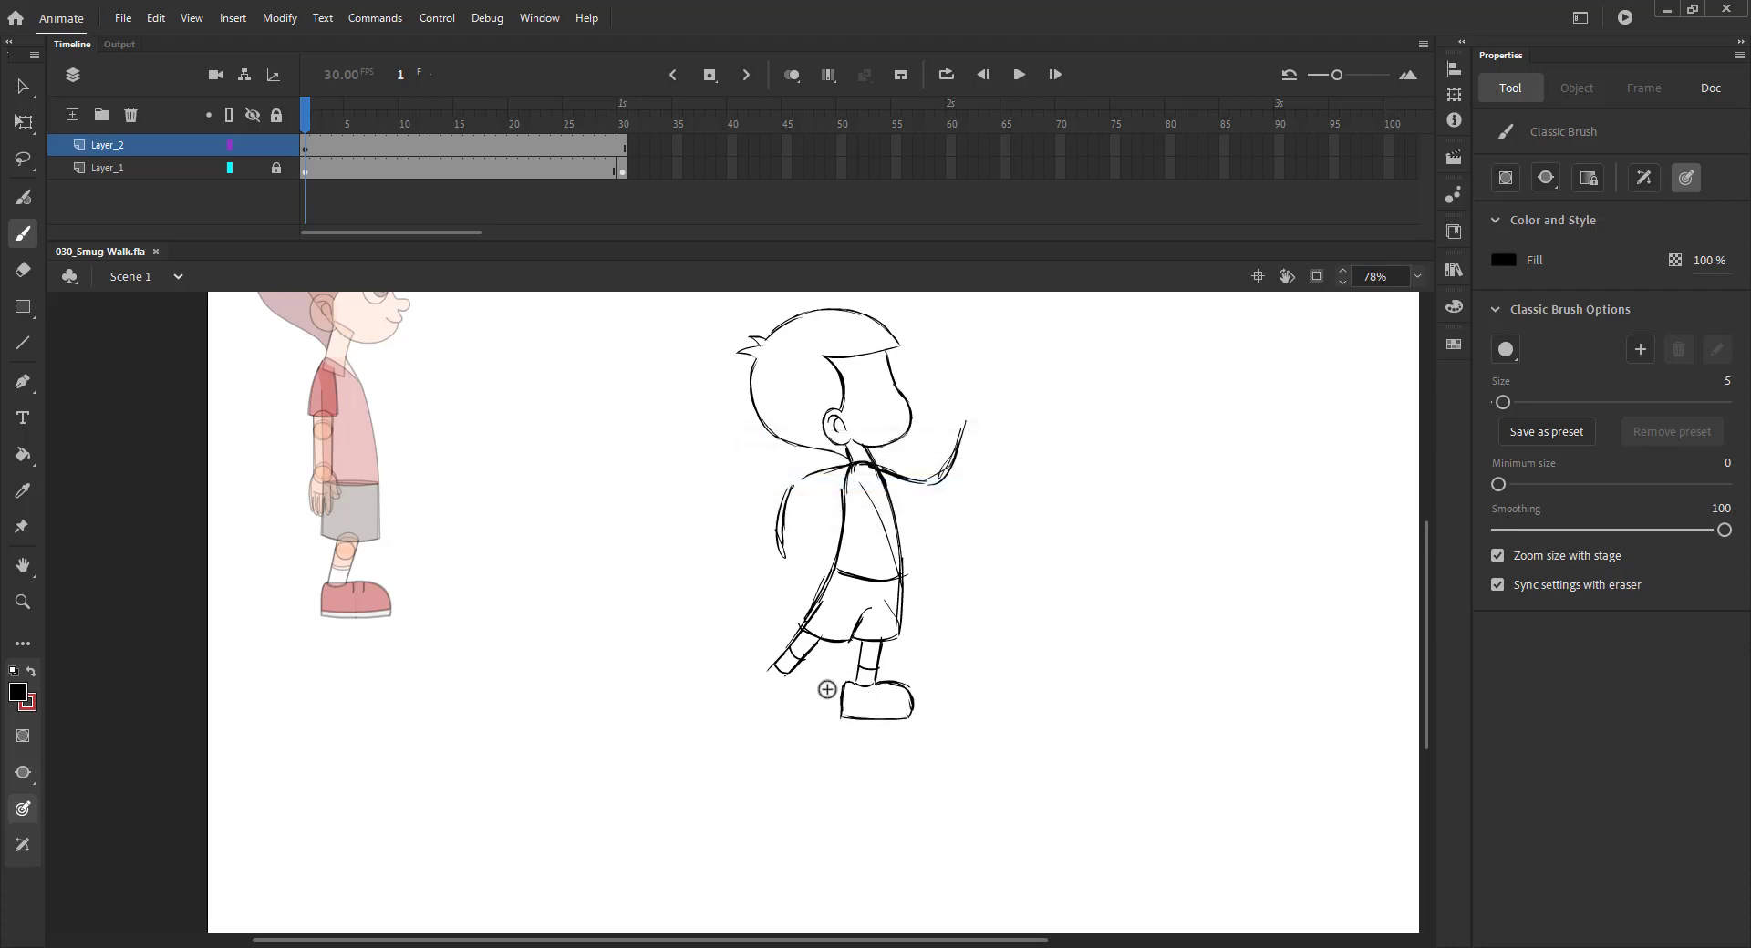
{"action": "mouse_move", "coordinate": [766, 661]}
{"action": "left_mouse_down"}
{"action": "mouse_move", "coordinate": [774, 711]}
{"action": "mouse_move", "coordinate": [804, 687]}
{"action": "mouse_move", "coordinate": [819, 719]}
{"action": "mouse_move", "coordinate": [797, 689]}
{"action": "mouse_move", "coordinate": [815, 716]}
{"action": "mouse_move", "coordinate": [752, 682]}
{"action": "mouse_move", "coordinate": [775, 715]}
{"action": "left_mouse_up"}
{"action": "left_click_drag", "start_coordinate": [783, 677], "coordinate": [794, 687]}
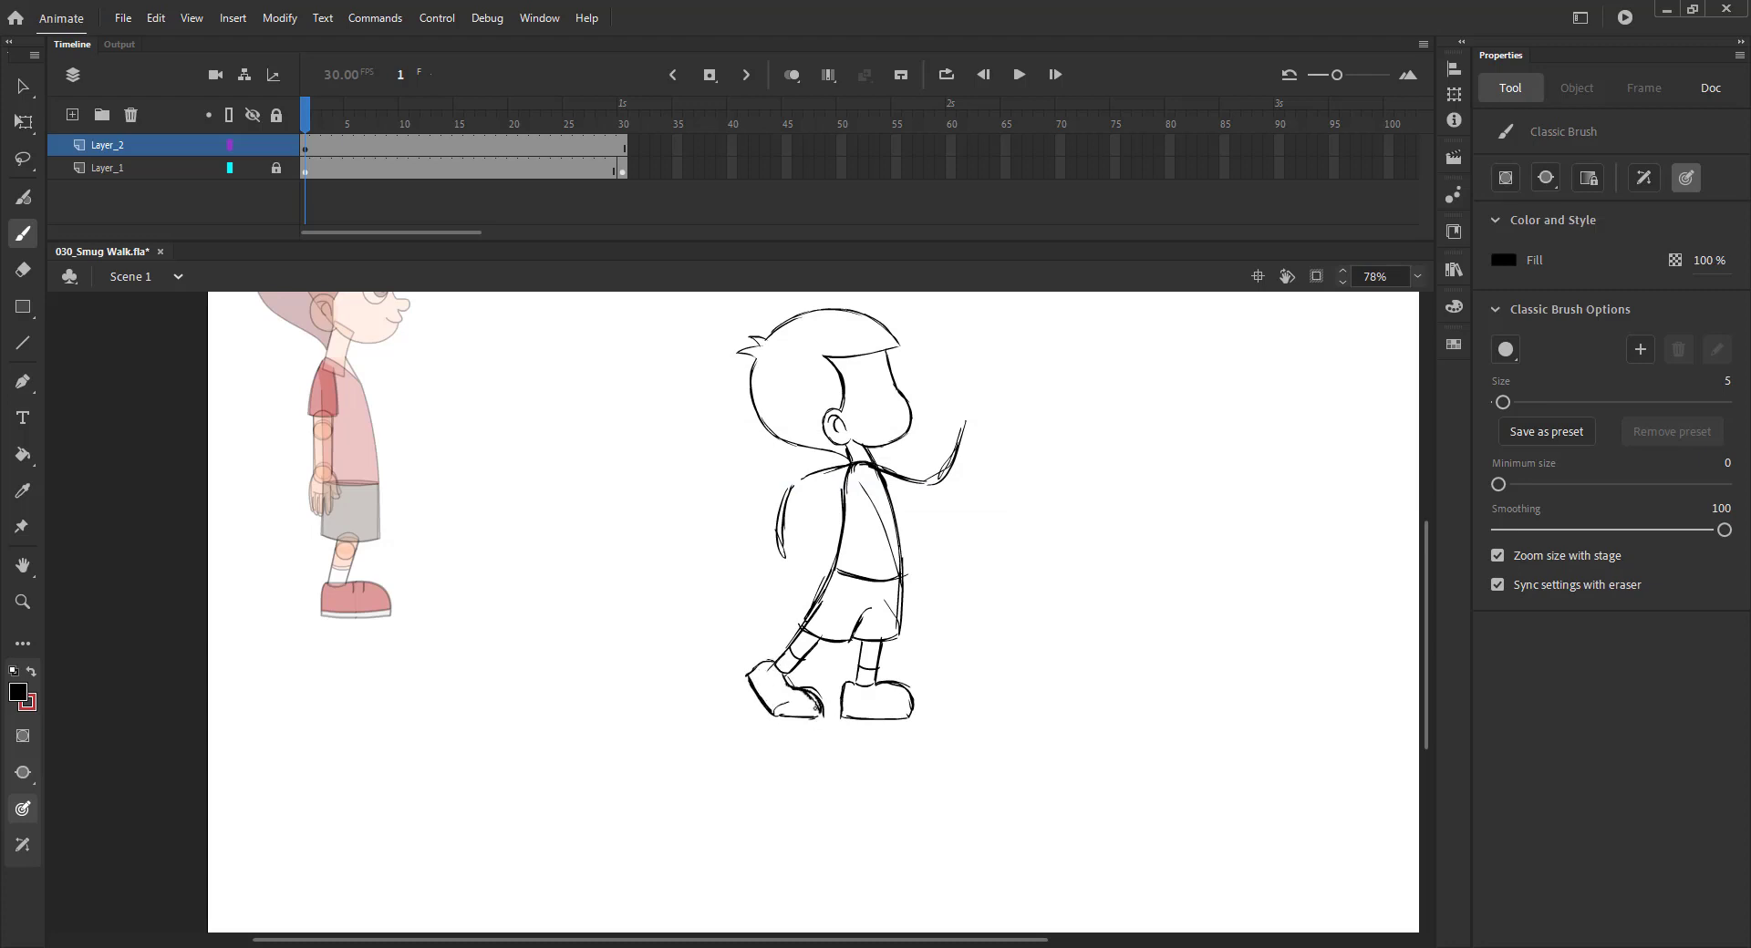
Step: Group the head sketch, enlarge it slightly with Free Transform, and save the file
{"action": "scroll", "coordinate": [778, 594], "scroll_direction": "down", "scroll_amount": 2}
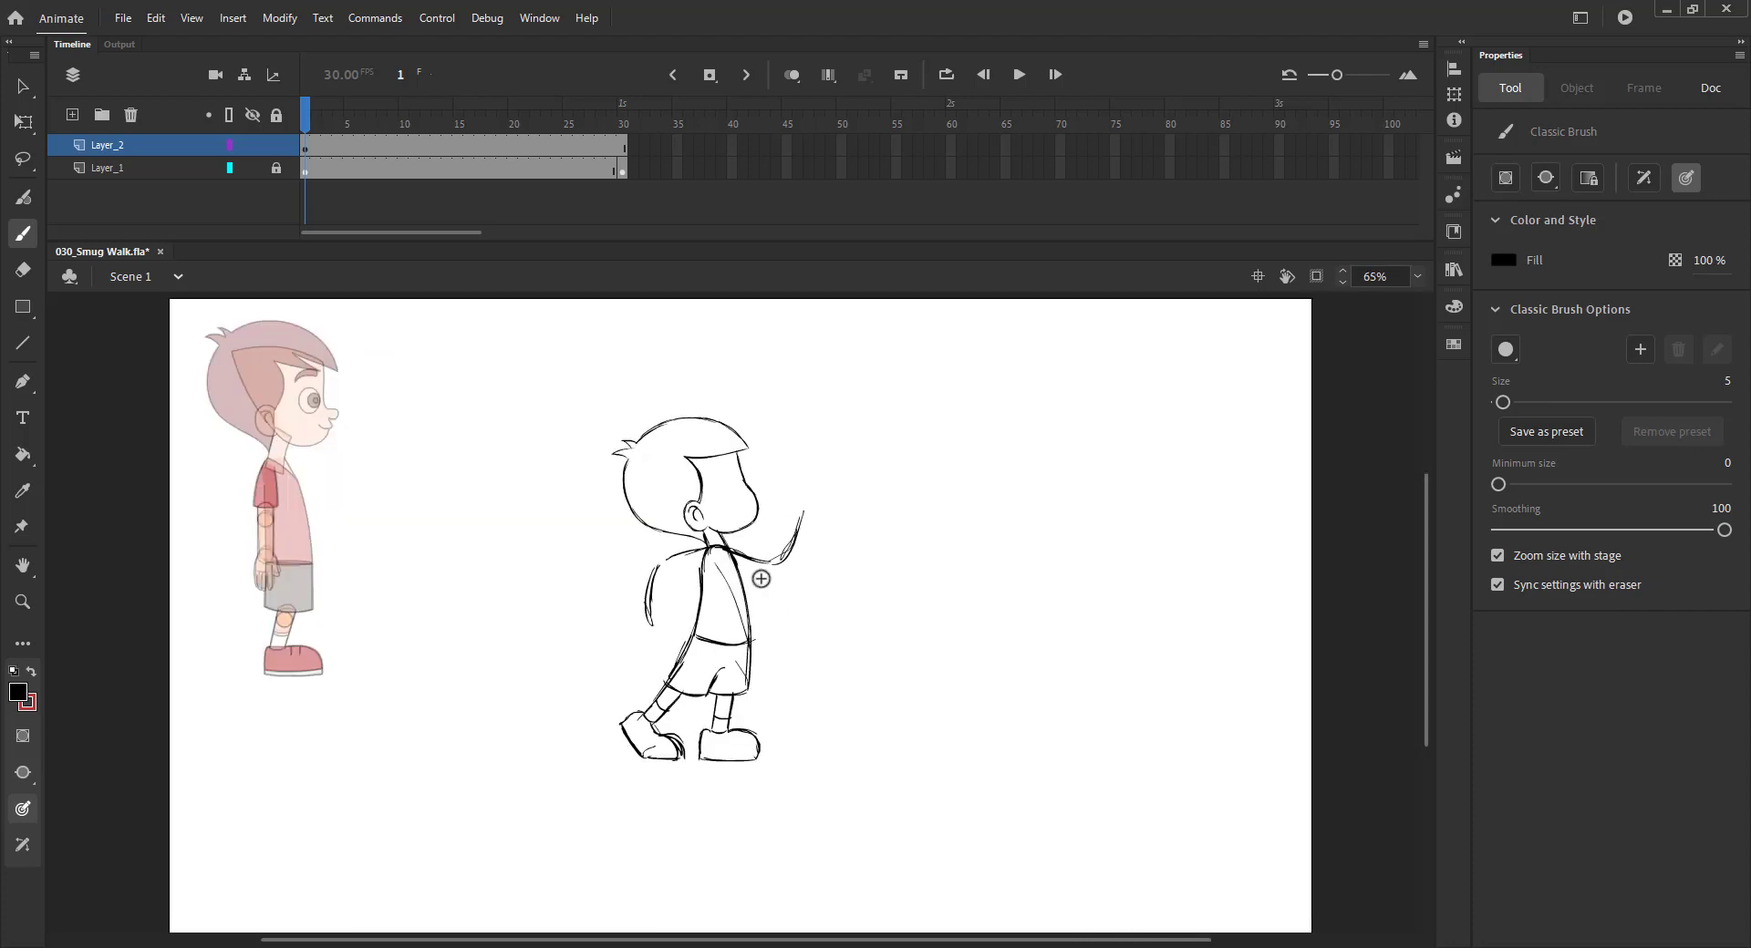
{"action": "key", "text": "v"}
{"action": "mouse_move", "coordinate": [558, 410]}
{"action": "left_mouse_down"}
{"action": "mouse_move", "coordinate": [740, 476]}
{"action": "mouse_move", "coordinate": [762, 547]}
{"action": "left_mouse_up"}
{"action": "key", "text": "ctrl+g"}
{"action": "key", "text": "q"}
{"action": "left_click_drag", "start_coordinate": [611, 410], "coordinate": [593, 429]}
{"action": "left_click", "coordinate": [547, 438]}
{"action": "key", "text": "ctrl+s"}
Step: Draw the swung-back arm on frame 1 with its sleeve, forearm and closed fist
{"action": "key", "text": "z"}
{"action": "left_click_drag", "start_coordinate": [449, 443], "coordinate": [978, 872]}
{"action": "key", "text": "b"}
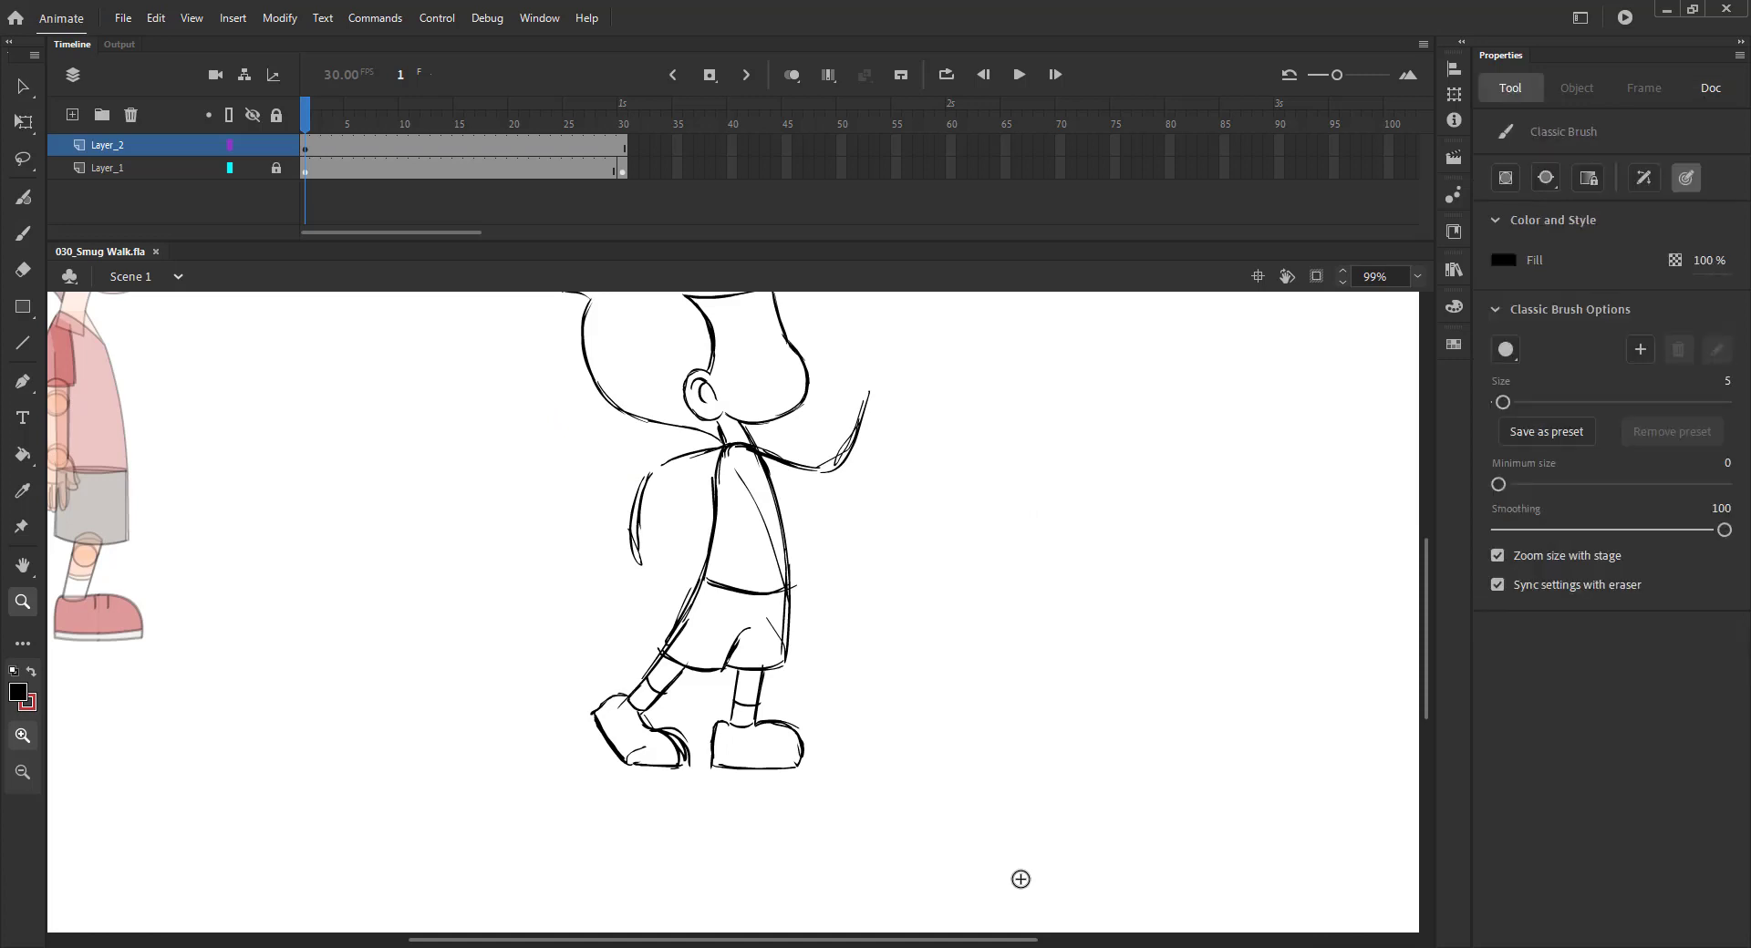
{"action": "key", "text": "b"}
{"action": "mouse_move", "coordinate": [684, 493]}
{"action": "left_mouse_down"}
{"action": "mouse_move", "coordinate": [711, 486]}
{"action": "mouse_move", "coordinate": [637, 475]}
{"action": "left_mouse_up"}
{"action": "mouse_move", "coordinate": [636, 475]}
{"action": "left_mouse_down"}
{"action": "mouse_move", "coordinate": [631, 552]}
{"action": "mouse_move", "coordinate": [687, 486]}
{"action": "mouse_move", "coordinate": [639, 506]}
{"action": "mouse_move", "coordinate": [632, 550]}
{"action": "mouse_move", "coordinate": [667, 569]}
{"action": "left_mouse_up"}
{"action": "mouse_move", "coordinate": [649, 572]}
{"action": "left_mouse_down"}
{"action": "mouse_move", "coordinate": [655, 587]}
{"action": "mouse_move", "coordinate": [664, 572]}
{"action": "mouse_move", "coordinate": [648, 580]}
{"action": "left_mouse_up"}
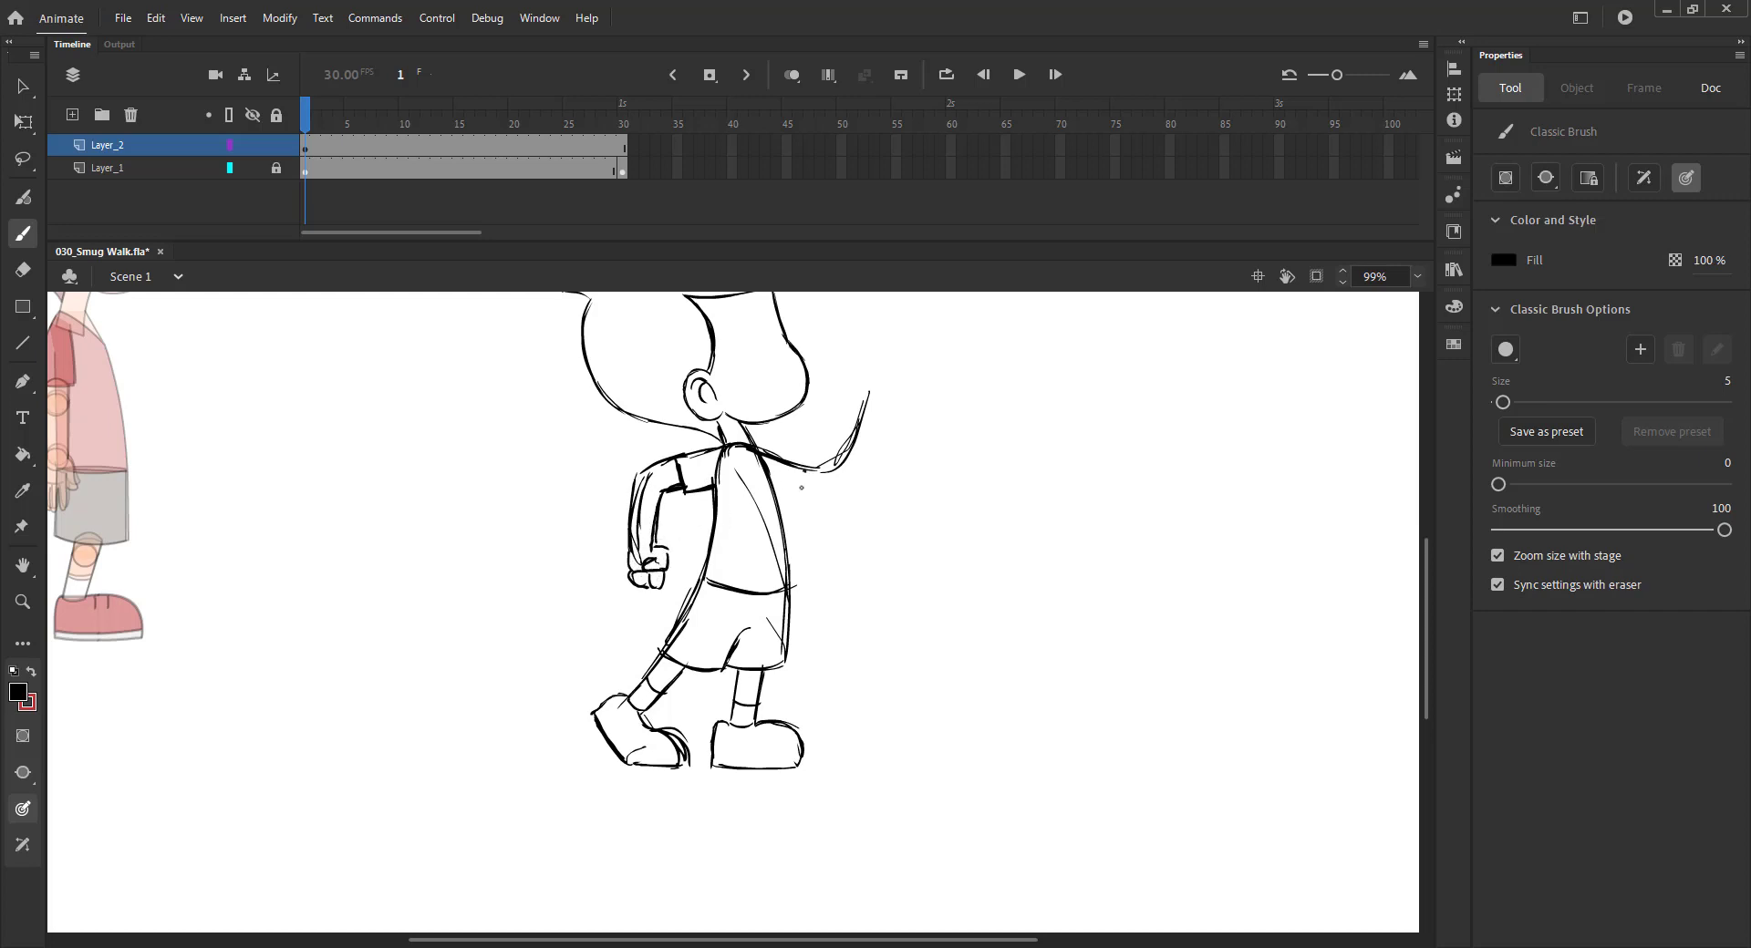
Step: Draw the raised front arm's sleeve and forearm, ending in a hand with one finger pointing up
{"action": "mouse_move", "coordinate": [803, 470]}
{"action": "left_mouse_down"}
{"action": "mouse_move", "coordinate": [803, 499]}
{"action": "mouse_move", "coordinate": [867, 389]}
{"action": "mouse_move", "coordinate": [843, 501]}
{"action": "left_mouse_up"}
{"action": "scroll", "coordinate": [835, 475], "scroll_direction": "up", "scroll_amount": 2}
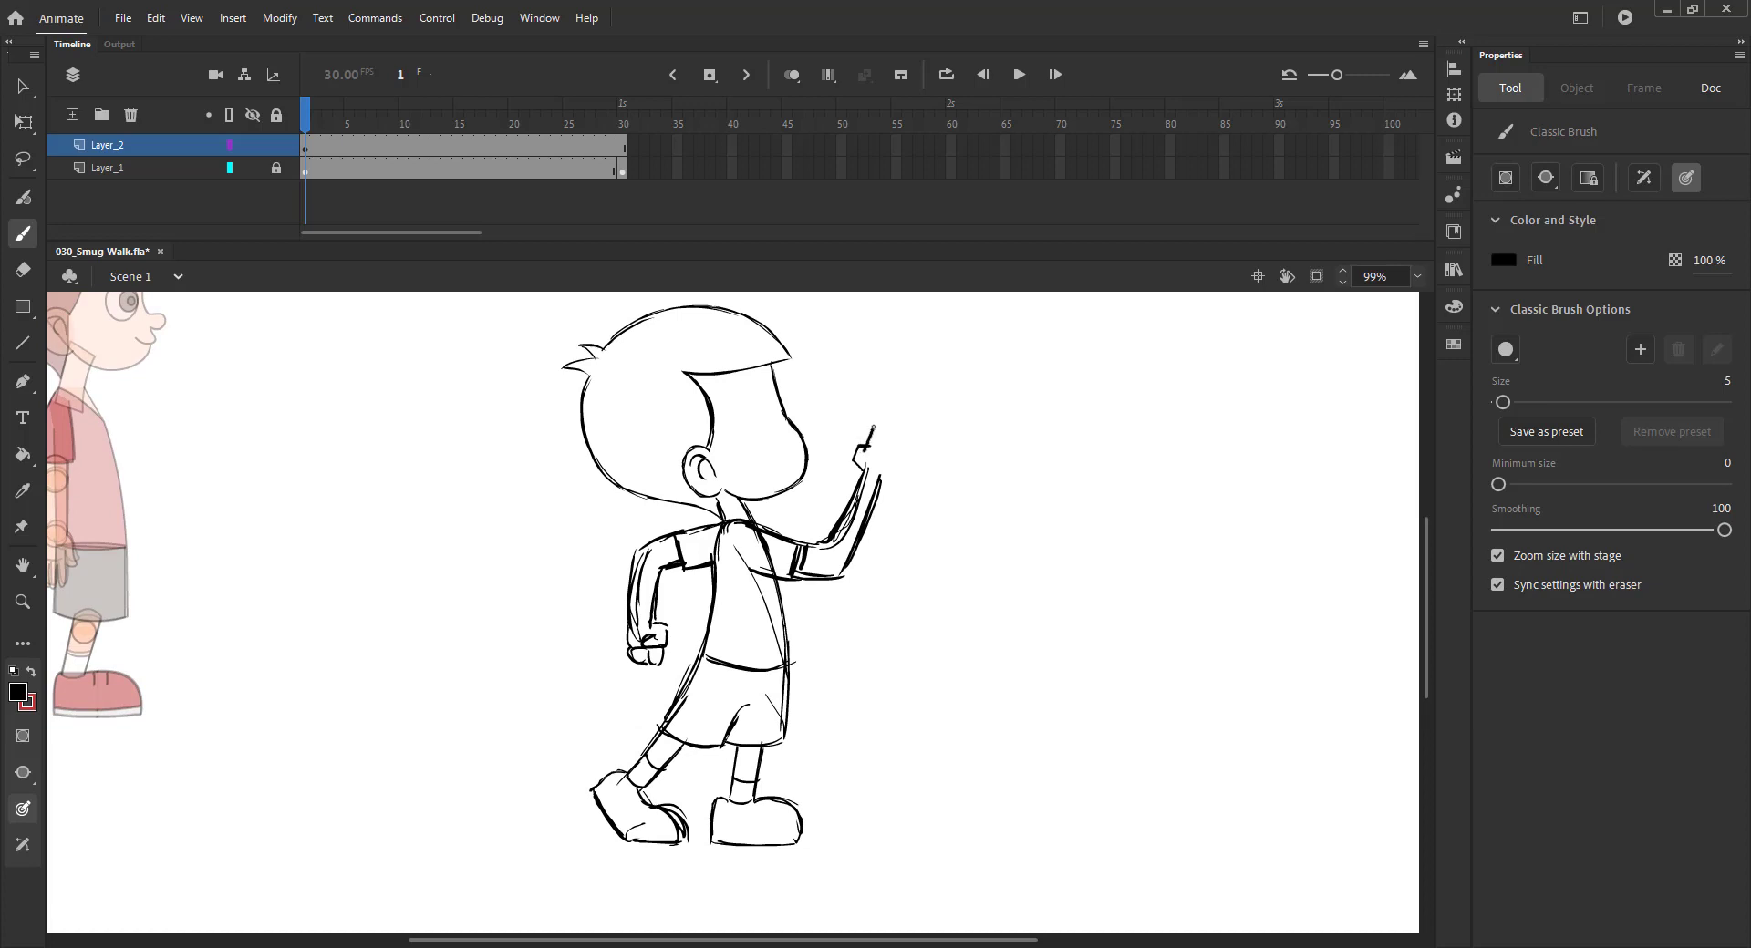
{"action": "mouse_move", "coordinate": [873, 427]}
{"action": "left_mouse_down"}
{"action": "mouse_move", "coordinate": [878, 479]}
{"action": "mouse_move", "coordinate": [874, 425]}
{"action": "mouse_move", "coordinate": [903, 451]}
{"action": "mouse_move", "coordinate": [887, 475]}
{"action": "left_mouse_up"}
{"action": "key", "text": "ctrl+z"}
{"action": "key", "text": "ctrl+z"}
{"action": "key", "text": "ctrl+z"}
Step: Move the raised pointing hand slightly lower, closer to the elbow, and save the file
{"action": "key", "text": "l"}
{"action": "mouse_move", "coordinate": [840, 395]}
{"action": "left_mouse_down"}
{"action": "mouse_move", "coordinate": [912, 506]}
{"action": "mouse_move", "coordinate": [847, 482]}
{"action": "mouse_move", "coordinate": [853, 539]}
{"action": "mouse_move", "coordinate": [834, 486]}
{"action": "left_mouse_up"}
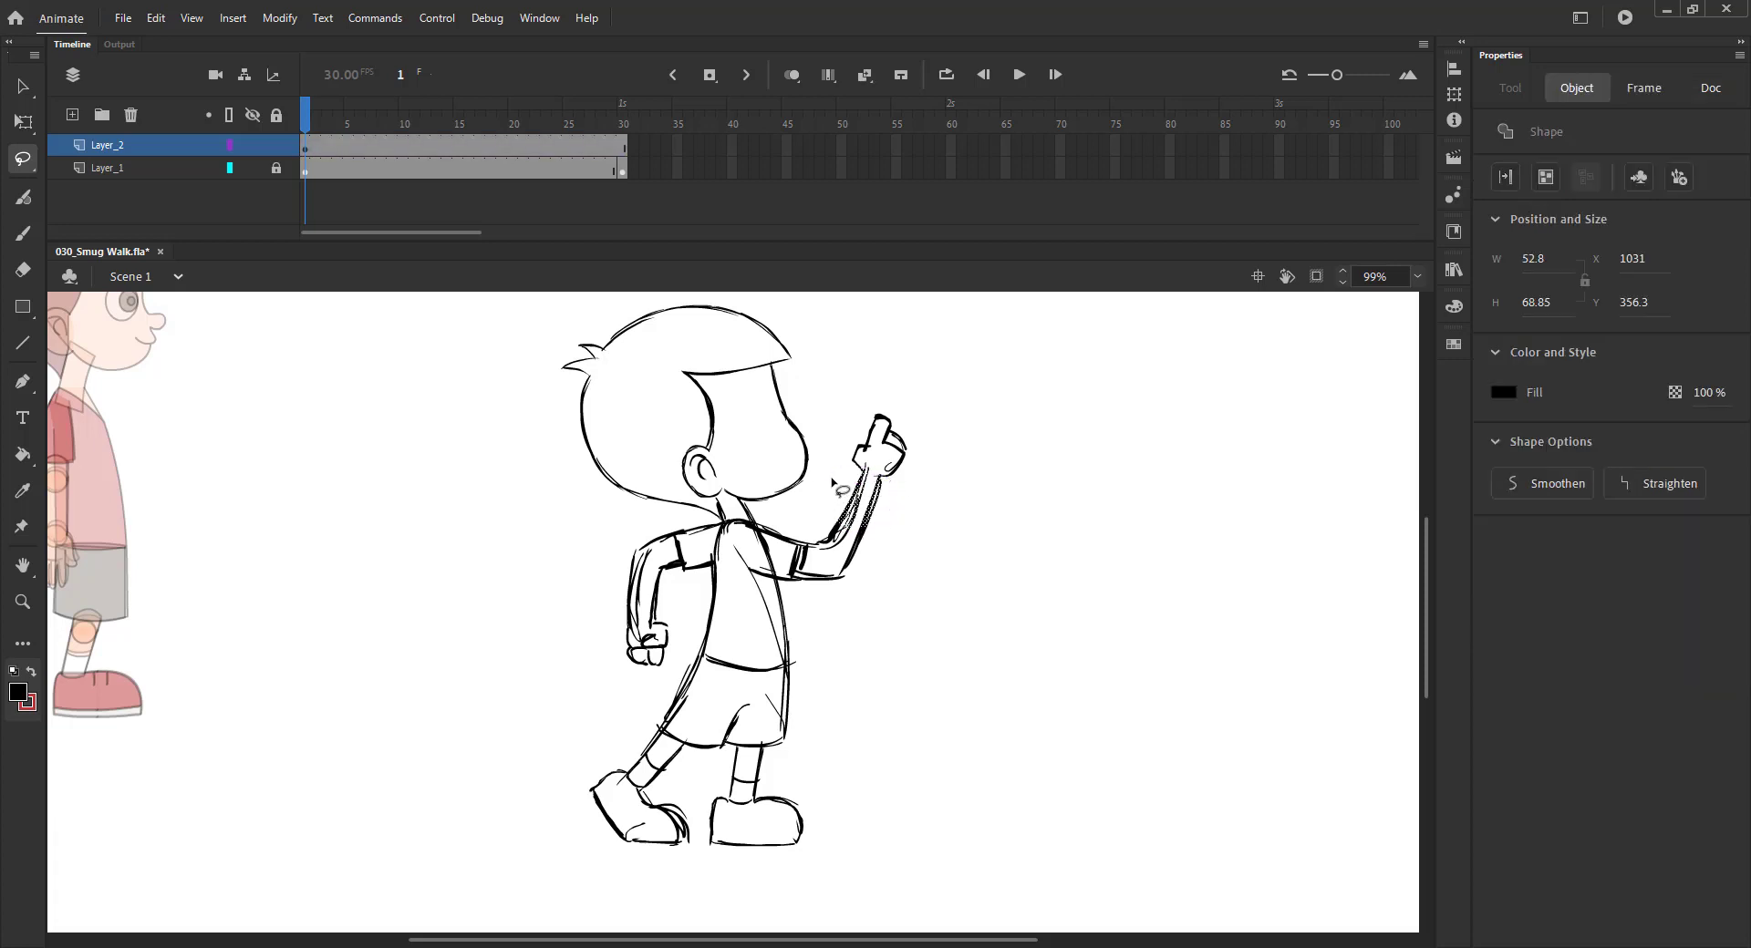
{"action": "key", "text": "Delete"}
{"action": "key", "text": "v"}
{"action": "mouse_move", "coordinate": [848, 406]}
{"action": "left_mouse_down"}
{"action": "mouse_move", "coordinate": [934, 484]}
{"action": "mouse_move", "coordinate": [935, 507]}
{"action": "mouse_move", "coordinate": [876, 480]}
{"action": "mouse_move", "coordinate": [828, 543]}
{"action": "mouse_move", "coordinate": [852, 555]}
{"action": "left_mouse_up"}
{"action": "key", "text": "b"}
{"action": "key", "text": "ctrl+2"}
{"action": "key", "text": "ctrl+s"}
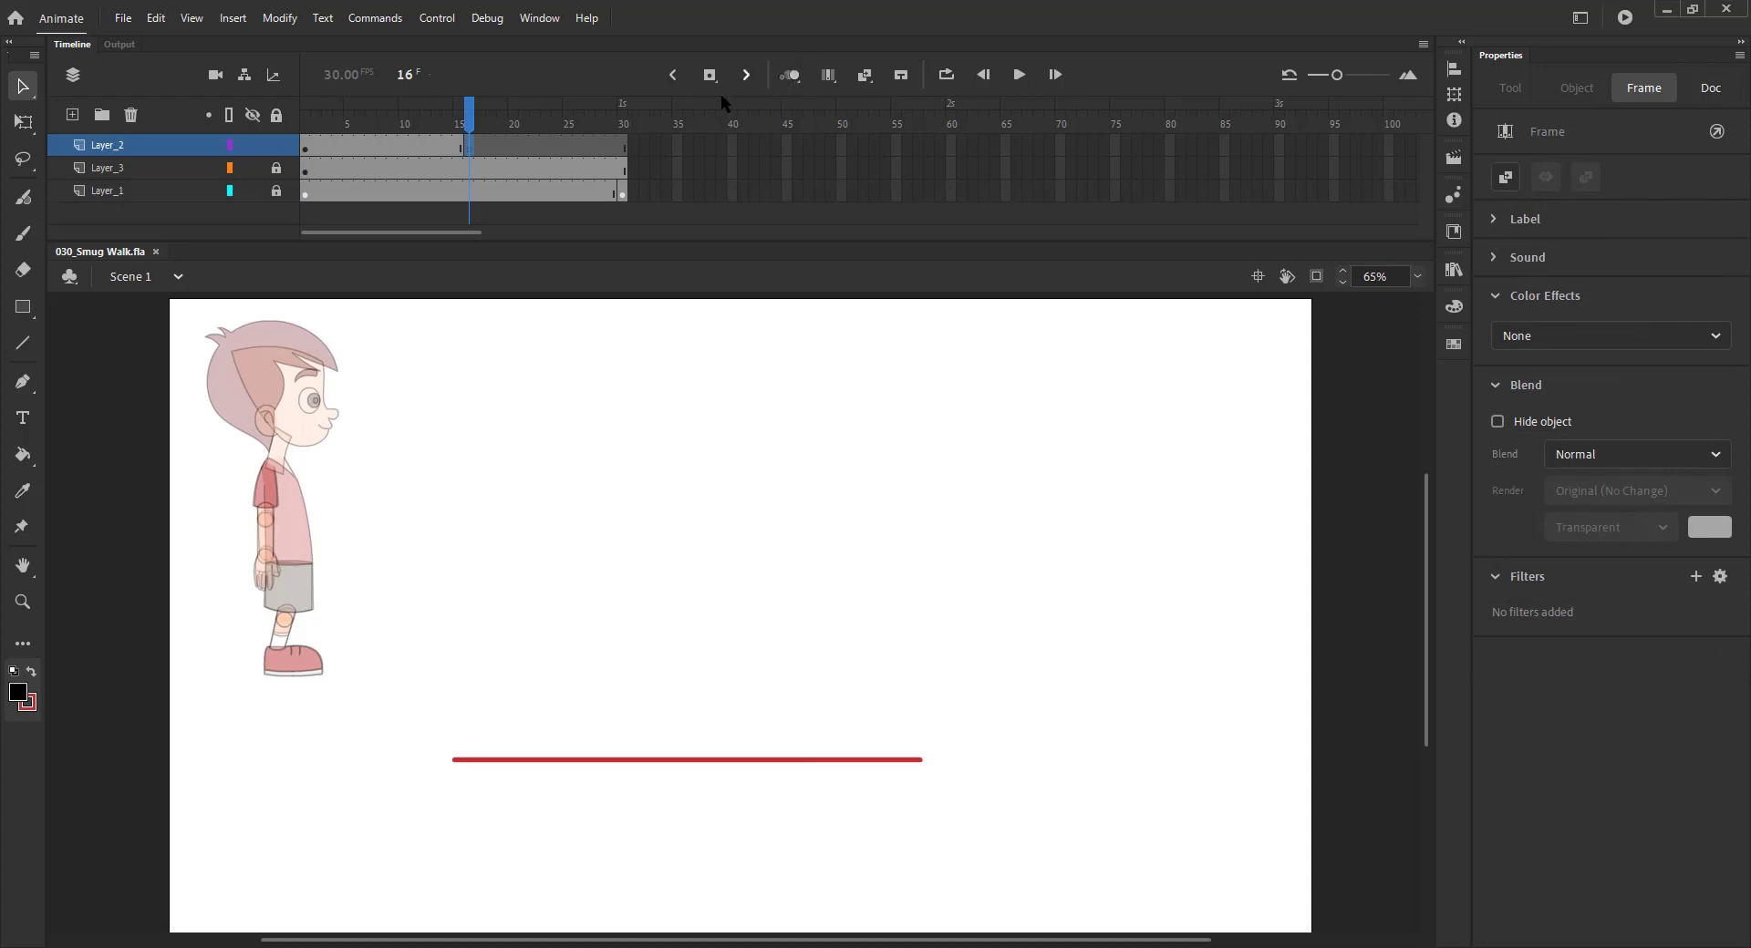
Step: Turn on onion skinning and paste the head from the previous frame in place on frame 16, saving the file
{"action": "key", "text": "alt+shift+o"}
{"action": "key", "text": "comma"}
{"action": "left_click_drag", "start_coordinate": [509, 442], "coordinate": [696, 486]}
{"action": "key", "text": "period"}
{"action": "key", "text": "ctrl+shift+v"}
{"action": "key", "text": "ctrl+s"}
Step: Draw the neck, rear sleeve and shirt outline on frame 16 over the onion-skinned pose
{"action": "key", "text": "z"}
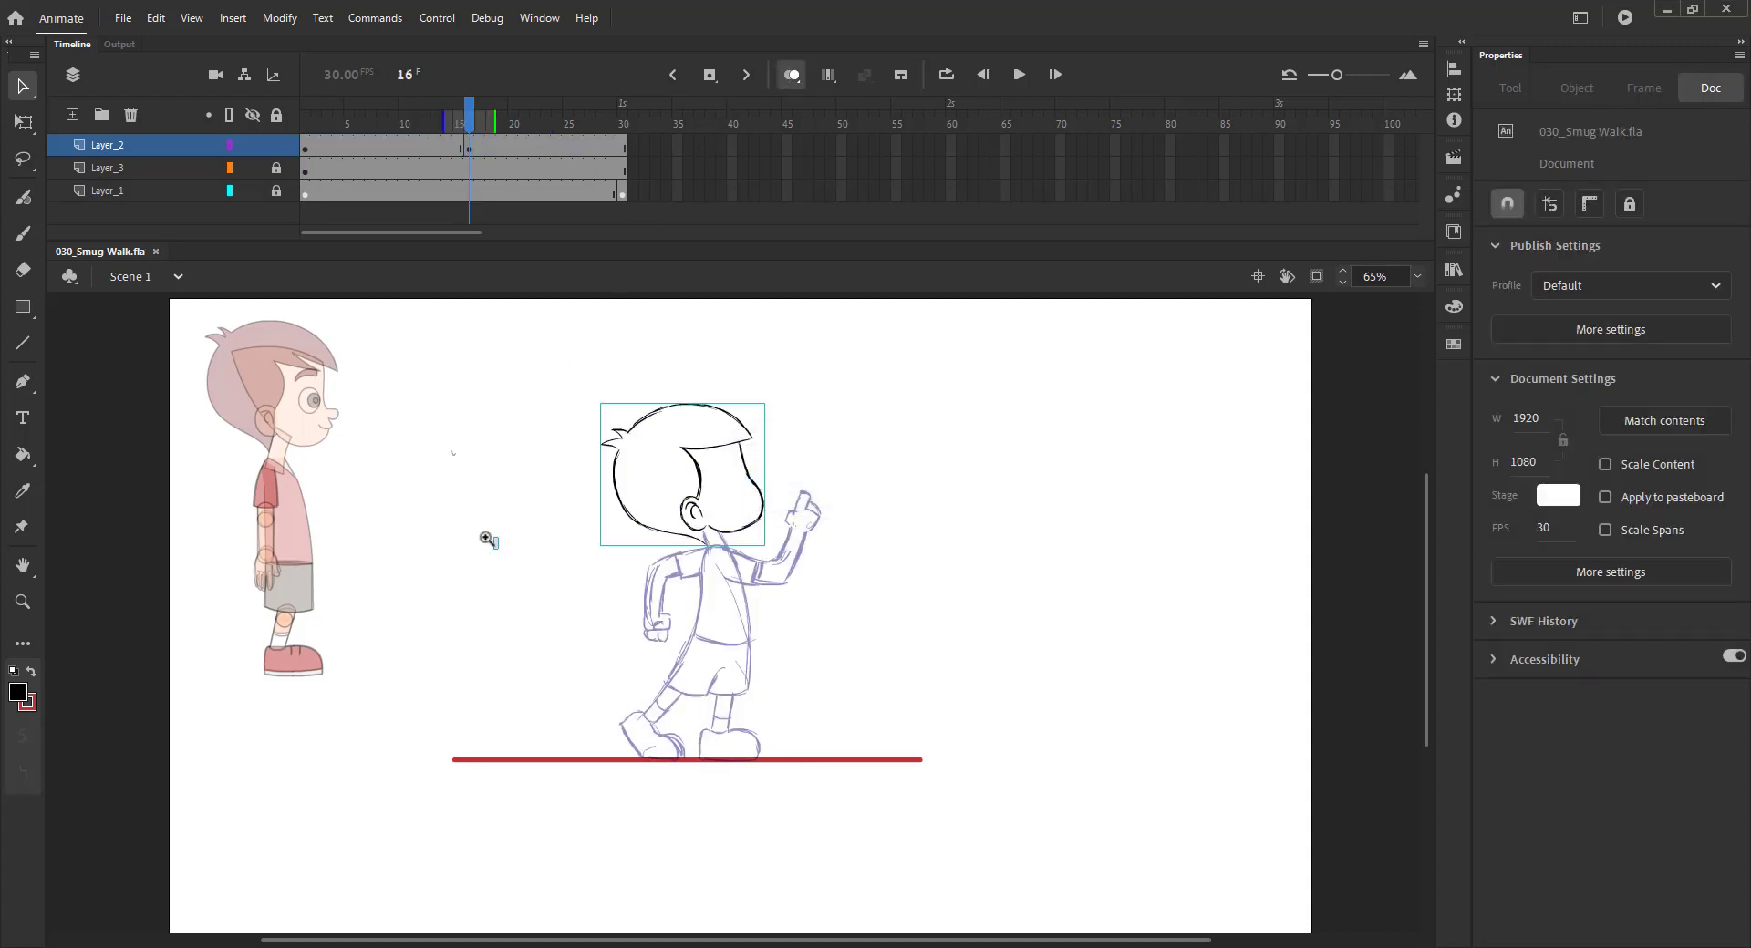
{"action": "left_click_drag", "start_coordinate": [417, 489], "coordinate": [1102, 865]}
{"action": "key", "text": "b"}
{"action": "left_click_drag", "start_coordinate": [743, 534], "coordinate": [821, 616]}
{"action": "key", "text": "ctrl+z"}
{"action": "left_click_drag", "start_coordinate": [810, 483], "coordinate": [891, 543]}
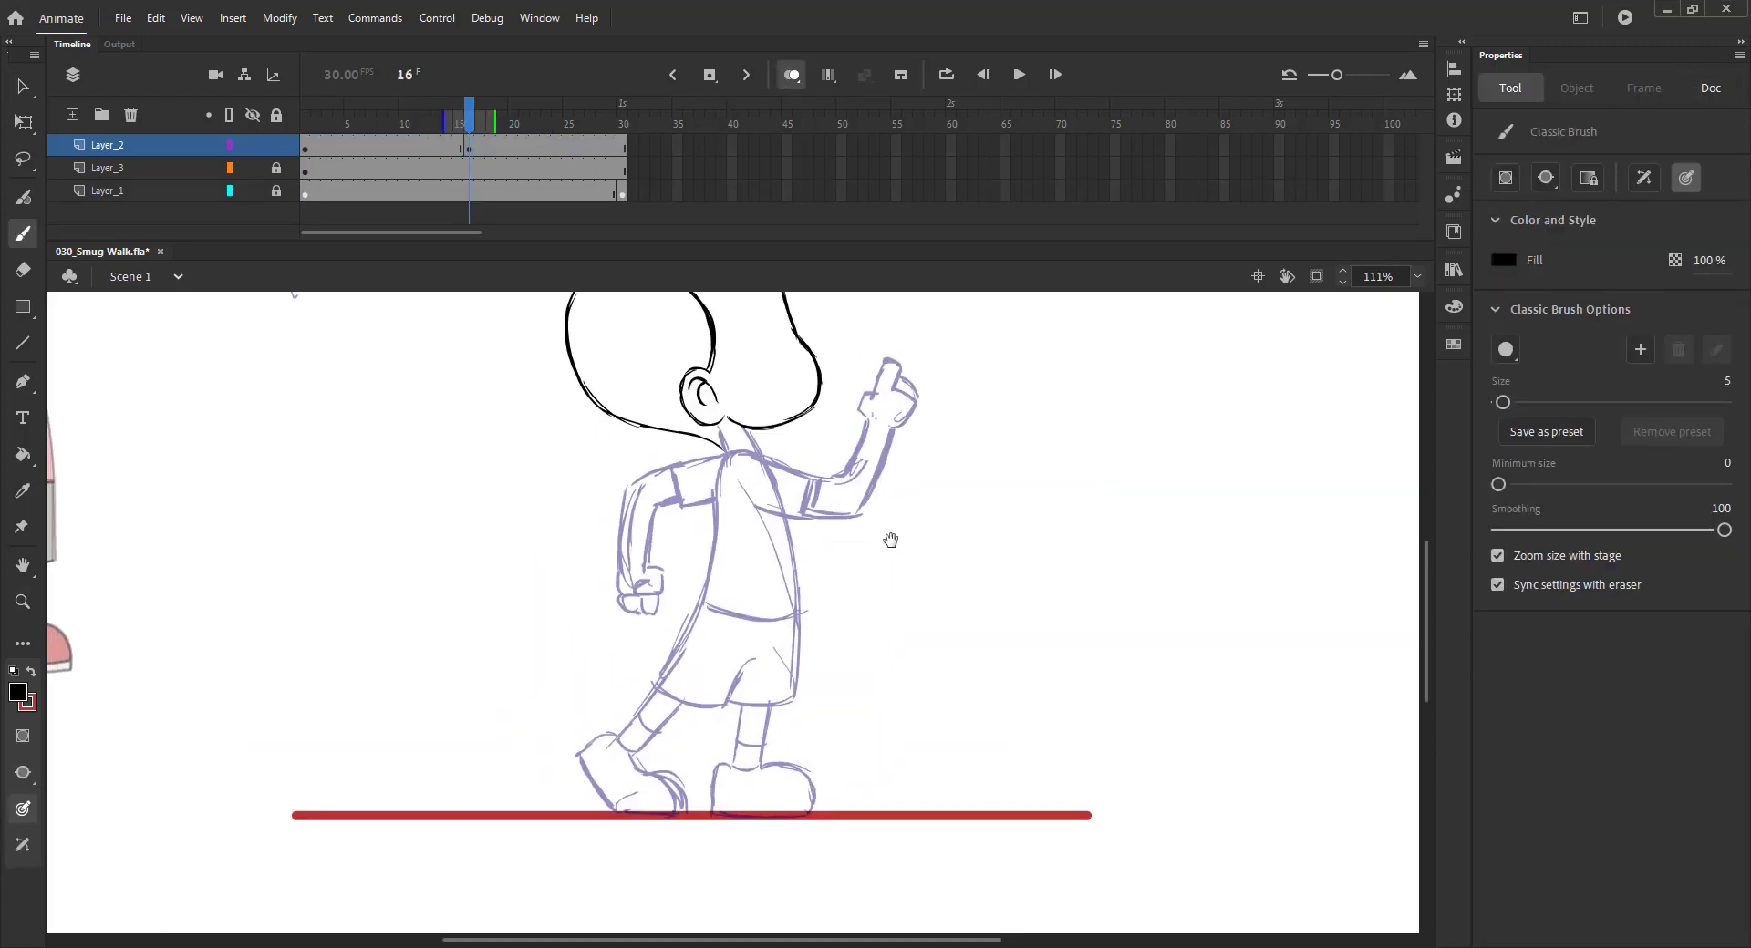
{"action": "key", "text": "ctrl+s"}
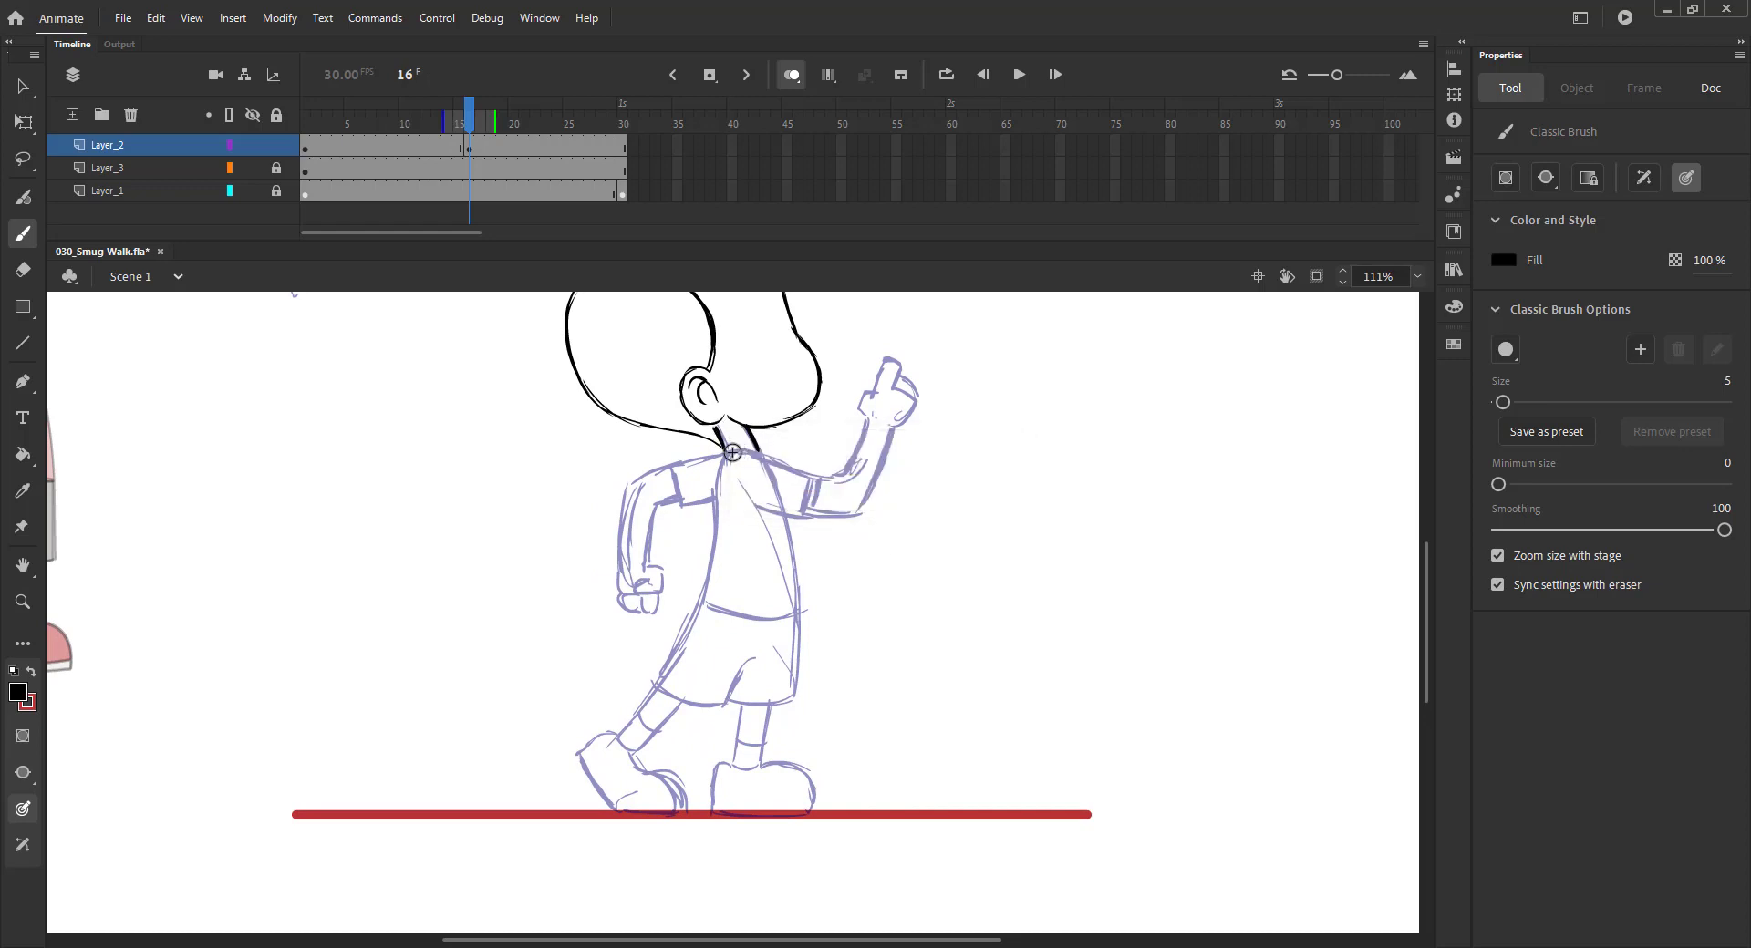
{"action": "mouse_move", "coordinate": [758, 454]}
{"action": "left_mouse_down"}
{"action": "mouse_move", "coordinate": [688, 459]}
{"action": "mouse_move", "coordinate": [760, 456]}
{"action": "mouse_move", "coordinate": [680, 504]}
{"action": "left_mouse_up"}
{"action": "key", "text": "ctrl+z"}
{"action": "mouse_move", "coordinate": [680, 503]}
{"action": "left_mouse_down"}
{"action": "mouse_move", "coordinate": [727, 497]}
{"action": "mouse_move", "coordinate": [700, 606]}
{"action": "left_mouse_up"}
{"action": "key", "text": "ctrl+s"}
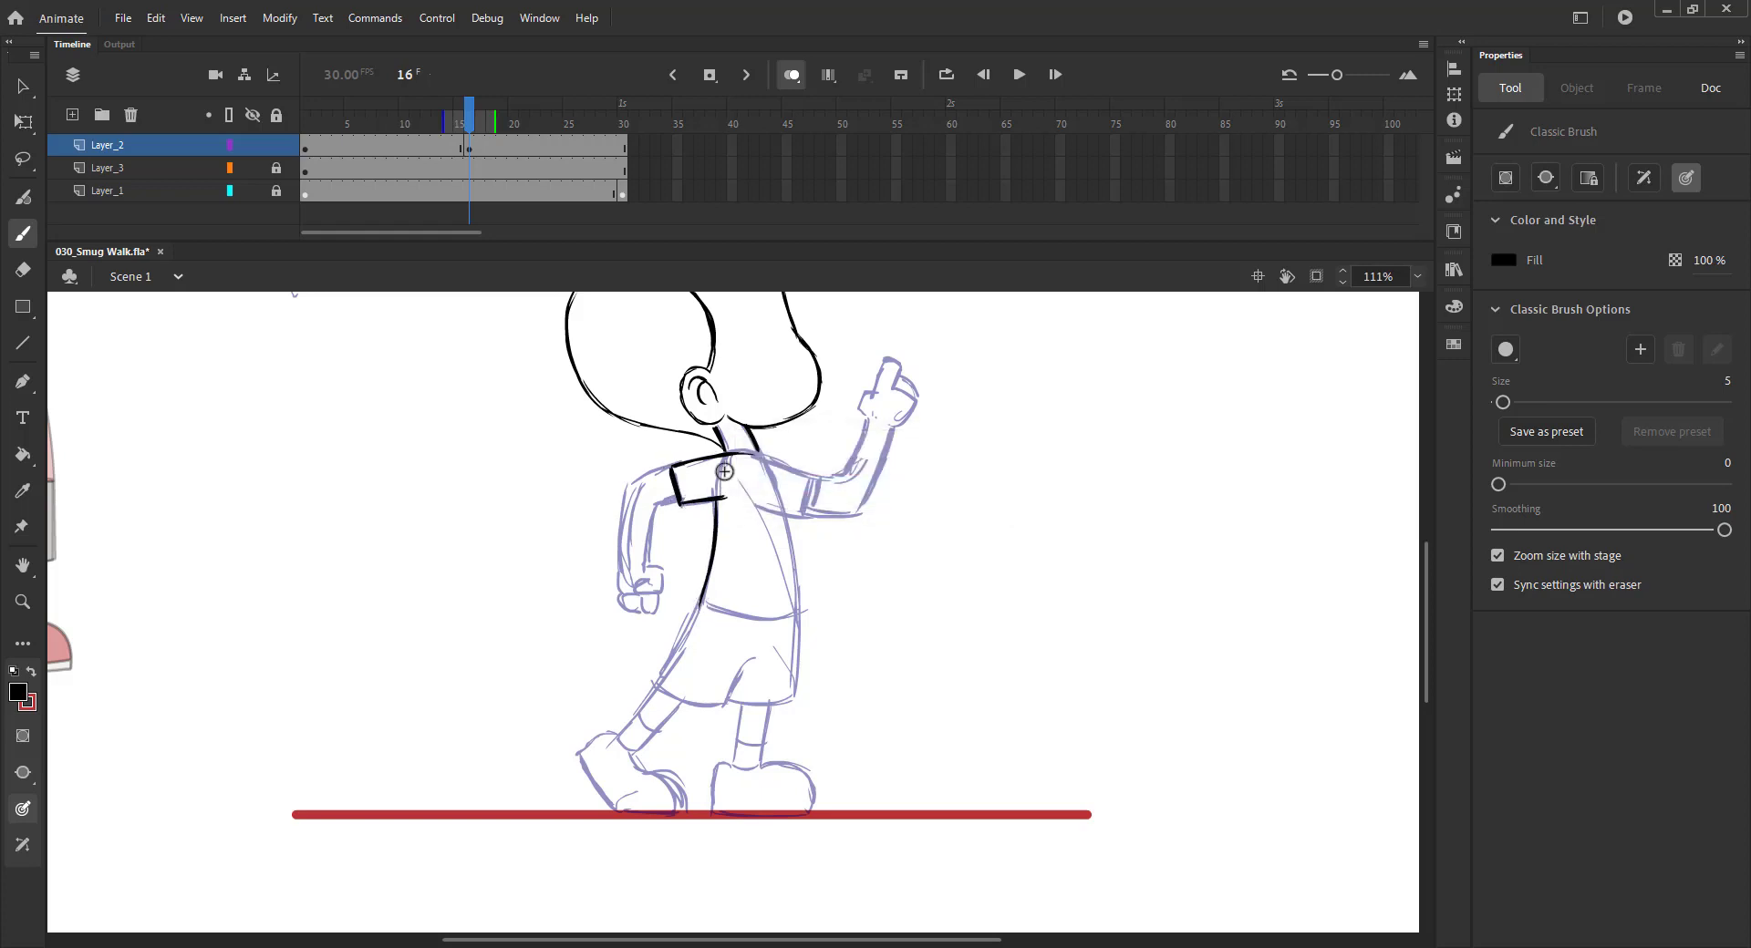
{"action": "mouse_move", "coordinate": [748, 454]}
{"action": "left_mouse_down"}
{"action": "mouse_move", "coordinate": [787, 538]}
{"action": "mouse_move", "coordinate": [795, 602]}
{"action": "mouse_move", "coordinate": [776, 611]}
{"action": "mouse_move", "coordinate": [789, 612]}
{"action": "left_mouse_up"}
{"action": "key", "text": "ctrl+s"}
Step: Draw the swung-back arm with its fist and the raised front arm on frame 16
{"action": "mouse_move", "coordinate": [681, 467]}
{"action": "left_mouse_down"}
{"action": "mouse_move", "coordinate": [632, 486]}
{"action": "mouse_move", "coordinate": [621, 565]}
{"action": "mouse_move", "coordinate": [674, 500]}
{"action": "mouse_move", "coordinate": [648, 571]}
{"action": "left_mouse_up"}
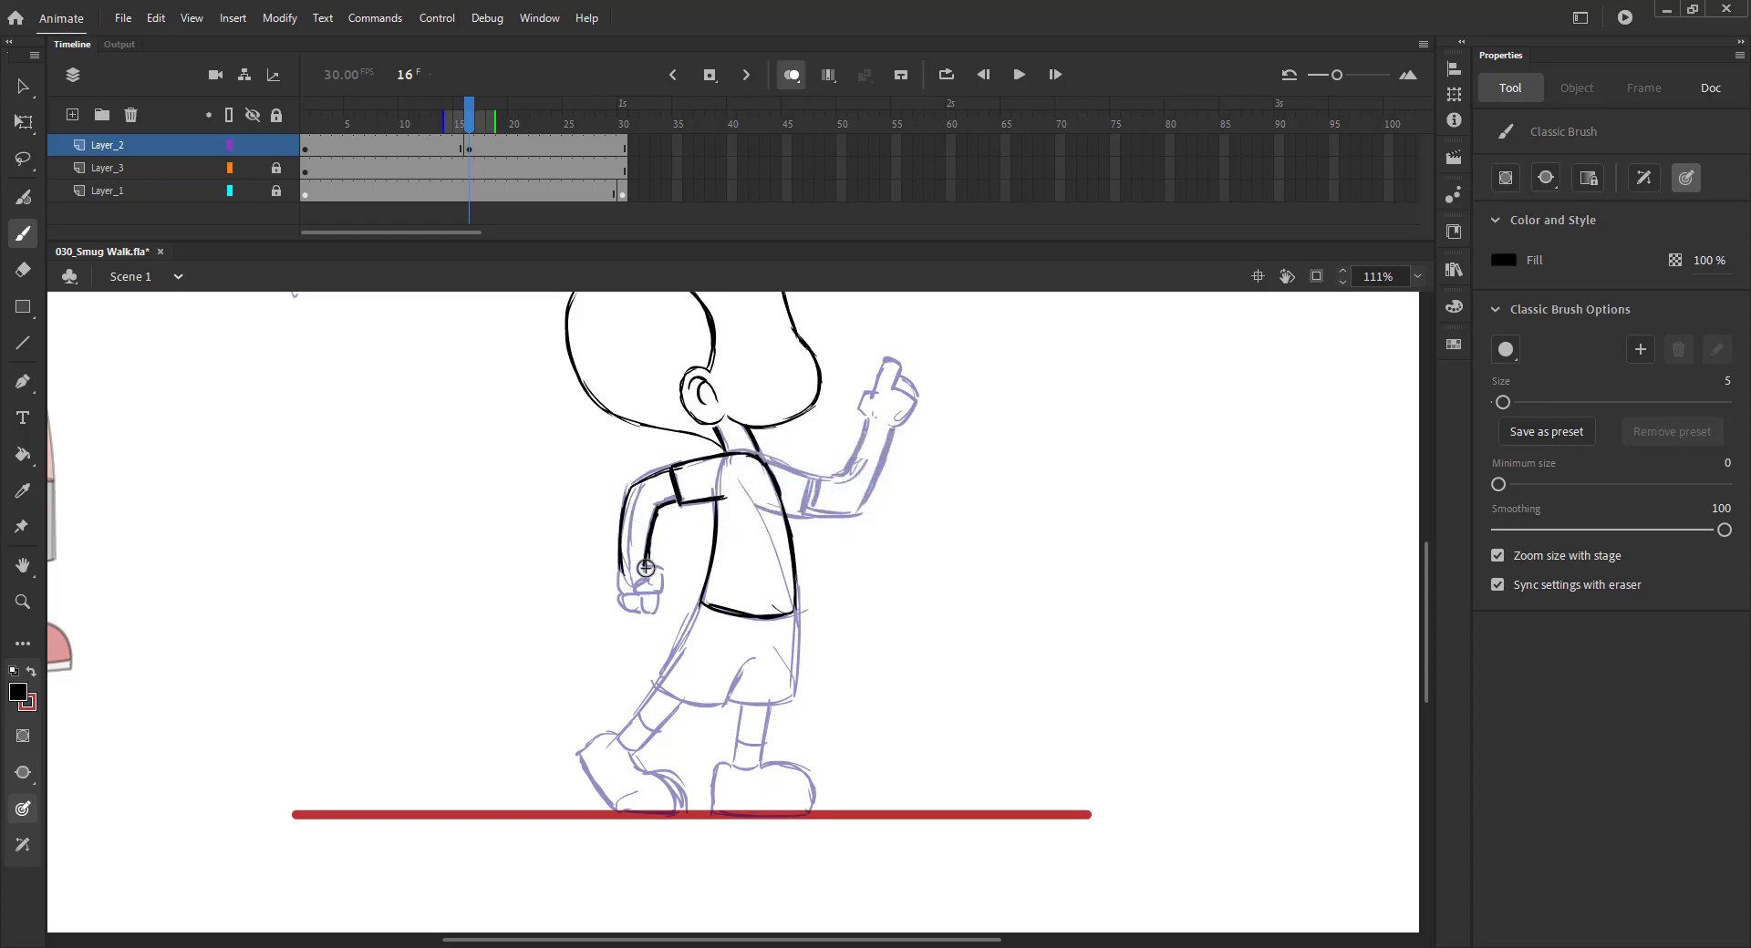
{"action": "mouse_move", "coordinate": [639, 598]}
{"action": "left_mouse_down"}
{"action": "mouse_move", "coordinate": [641, 613]}
{"action": "mouse_move", "coordinate": [620, 606]}
{"action": "left_mouse_up"}
{"action": "mouse_move", "coordinate": [754, 453]}
{"action": "left_mouse_down"}
{"action": "mouse_move", "coordinate": [809, 478]}
{"action": "mouse_move", "coordinate": [799, 523]}
{"action": "left_mouse_up"}
{"action": "mouse_move", "coordinate": [864, 422]}
{"action": "left_mouse_down"}
{"action": "mouse_move", "coordinate": [832, 477]}
{"action": "mouse_move", "coordinate": [881, 369]}
{"action": "mouse_move", "coordinate": [901, 420]}
{"action": "mouse_move", "coordinate": [856, 516]}
{"action": "mouse_move", "coordinate": [805, 518]}
{"action": "mouse_move", "coordinate": [769, 488]}
{"action": "mouse_move", "coordinate": [777, 469]}
{"action": "left_mouse_up"}
Step: Draw the shorts, both legs and both shoes on the ground line on frame 16, and save the file
{"action": "mouse_move", "coordinate": [836, 524]}
{"action": "left_mouse_down"}
{"action": "mouse_move", "coordinate": [831, 631]}
{"action": "mouse_move", "coordinate": [767, 601]}
{"action": "mouse_move", "coordinate": [765, 634]}
{"action": "mouse_move", "coordinate": [733, 476]}
{"action": "mouse_move", "coordinate": [767, 552]}
{"action": "mouse_move", "coordinate": [838, 552]}
{"action": "mouse_move", "coordinate": [786, 559]}
{"action": "mouse_move", "coordinate": [778, 613]}
{"action": "left_mouse_up"}
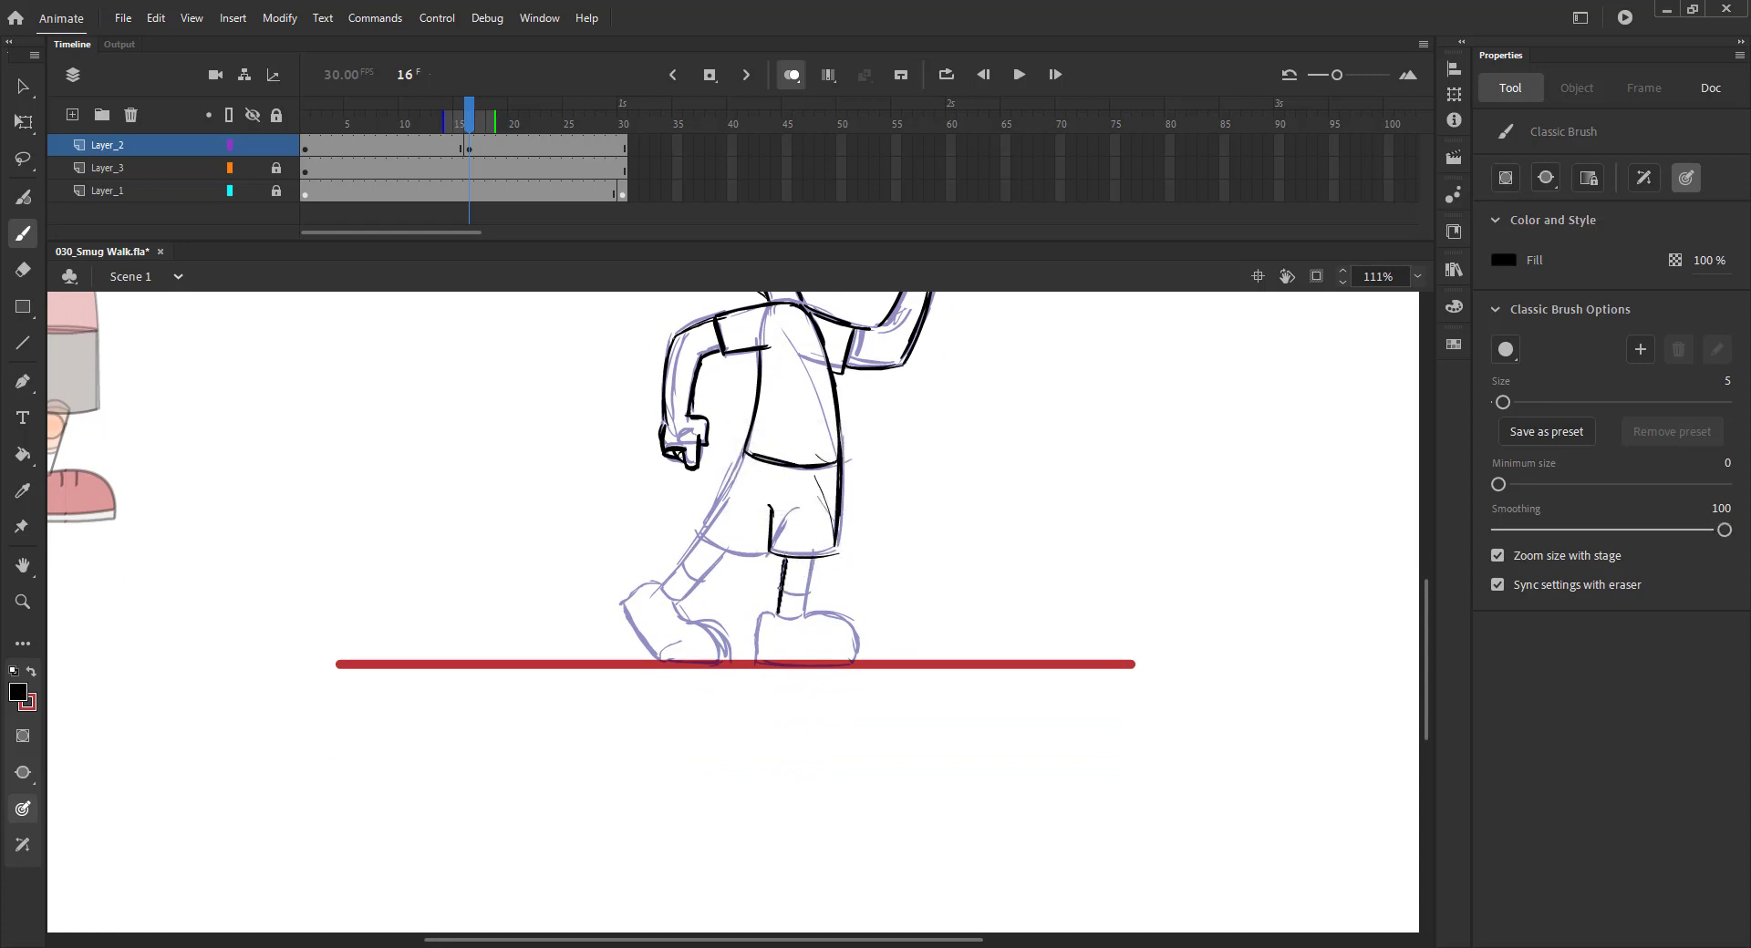
{"action": "mouse_move", "coordinate": [810, 558]}
{"action": "left_mouse_down"}
{"action": "mouse_move", "coordinate": [757, 662]}
{"action": "mouse_move", "coordinate": [848, 658]}
{"action": "left_mouse_up"}
{"action": "mouse_move", "coordinate": [748, 435]}
{"action": "left_mouse_down"}
{"action": "mouse_move", "coordinate": [699, 533]}
{"action": "mouse_move", "coordinate": [771, 553]}
{"action": "mouse_move", "coordinate": [658, 583]}
{"action": "mouse_move", "coordinate": [679, 599]}
{"action": "mouse_move", "coordinate": [661, 659]}
{"action": "mouse_move", "coordinate": [684, 622]}
{"action": "mouse_move", "coordinate": [723, 653]}
{"action": "mouse_move", "coordinate": [666, 663]}
{"action": "left_mouse_up"}
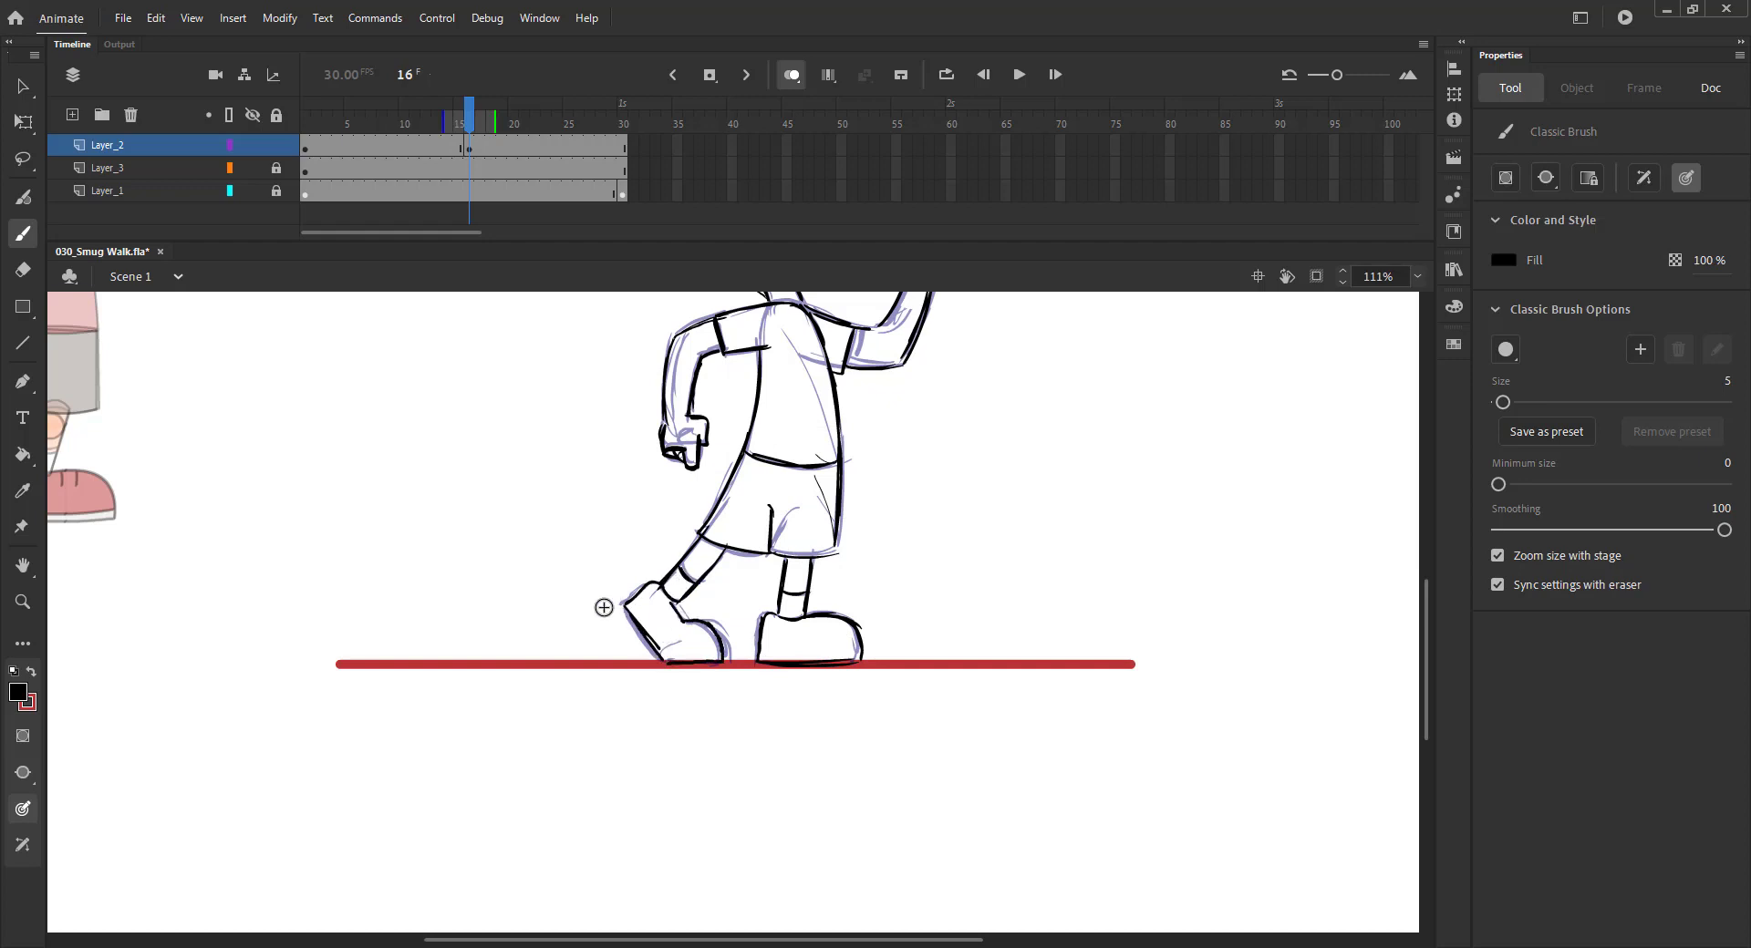
{"action": "key", "text": "ctrl+2"}
{"action": "key", "text": "ctrl+s"}
Step: Turn off onion skinning and scrub the timeline around frame 16 to compare the two stride poses
{"action": "key", "text": "v"}
{"action": "left_click", "coordinate": [785, 76]}
{"action": "mouse_move", "coordinate": [461, 123]}
{"action": "left_mouse_down"}
{"action": "mouse_move", "coordinate": [501, 123]}
{"action": "mouse_move", "coordinate": [392, 124]}
{"action": "mouse_move", "coordinate": [491, 123]}
{"action": "left_mouse_up"}
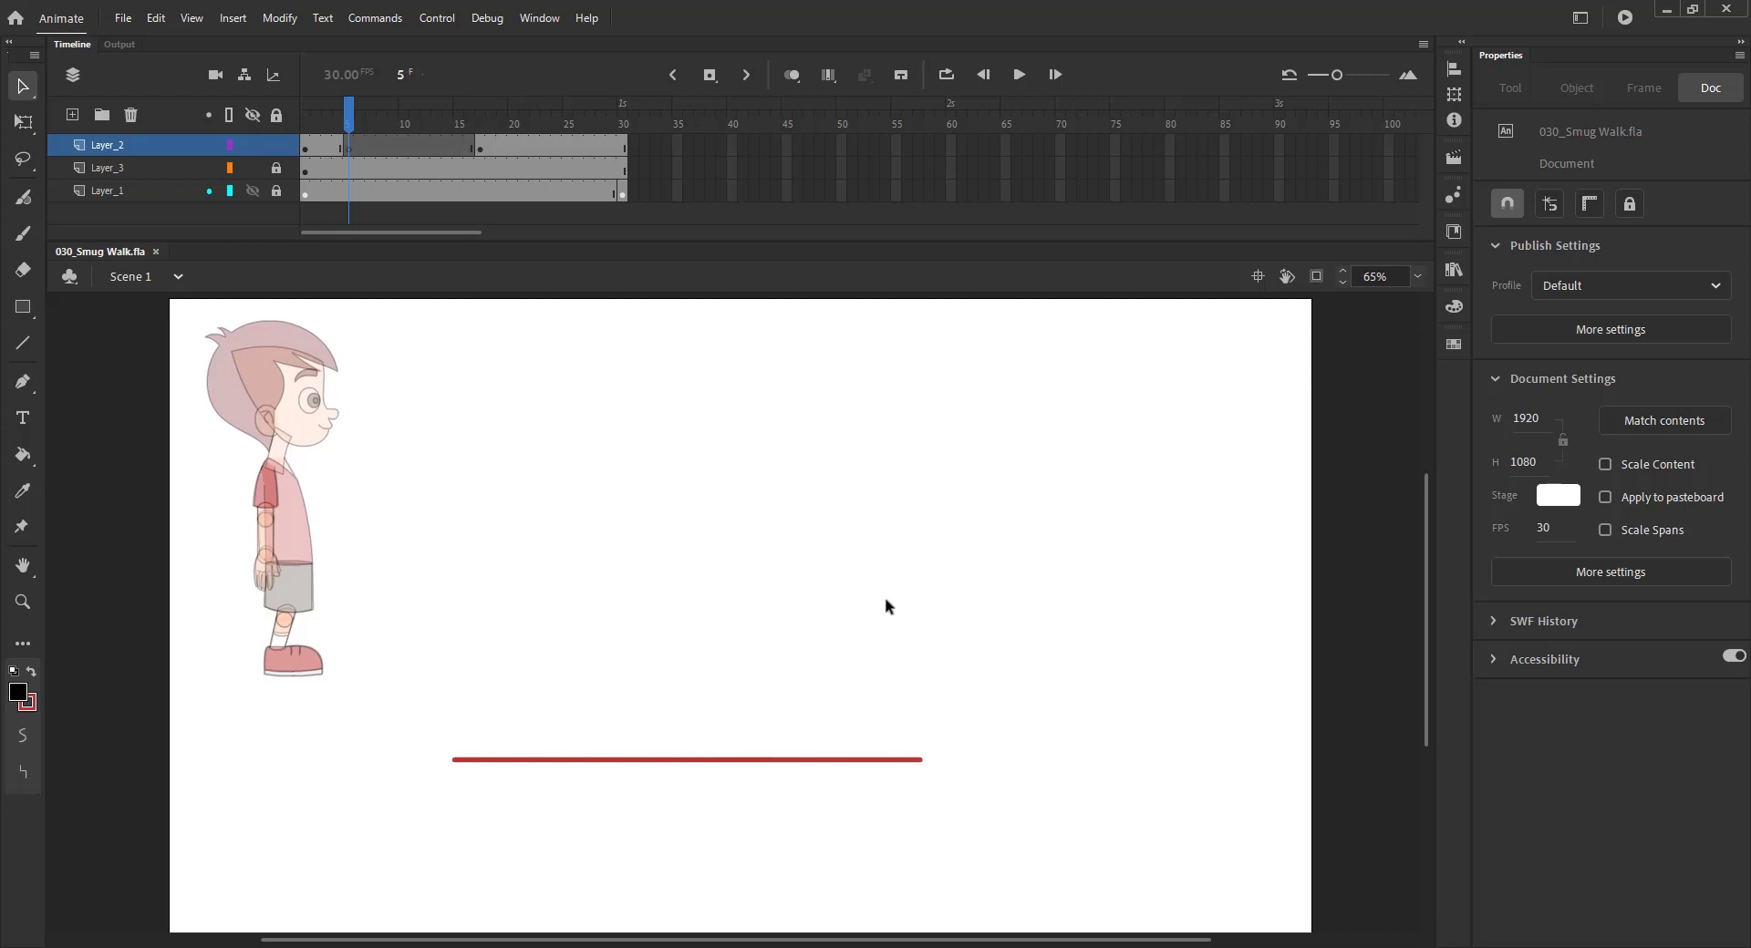
Step: Copy the grouped head from frame 4 in place onto frame 5, turn onion skinning back on, and save
{"action": "left_click_drag", "start_coordinate": [572, 442], "coordinate": [649, 477]}
{"action": "mouse_move", "coordinate": [433, 429]}
{"action": "left_mouse_down"}
{"action": "mouse_move", "coordinate": [496, 497]}
{"action": "mouse_move", "coordinate": [658, 515]}
{"action": "left_mouse_up"}
{"action": "key", "text": "Delete"}
{"action": "left_click_drag", "start_coordinate": [542, 390], "coordinate": [756, 543]}
{"action": "key", "text": "ctrl+g"}
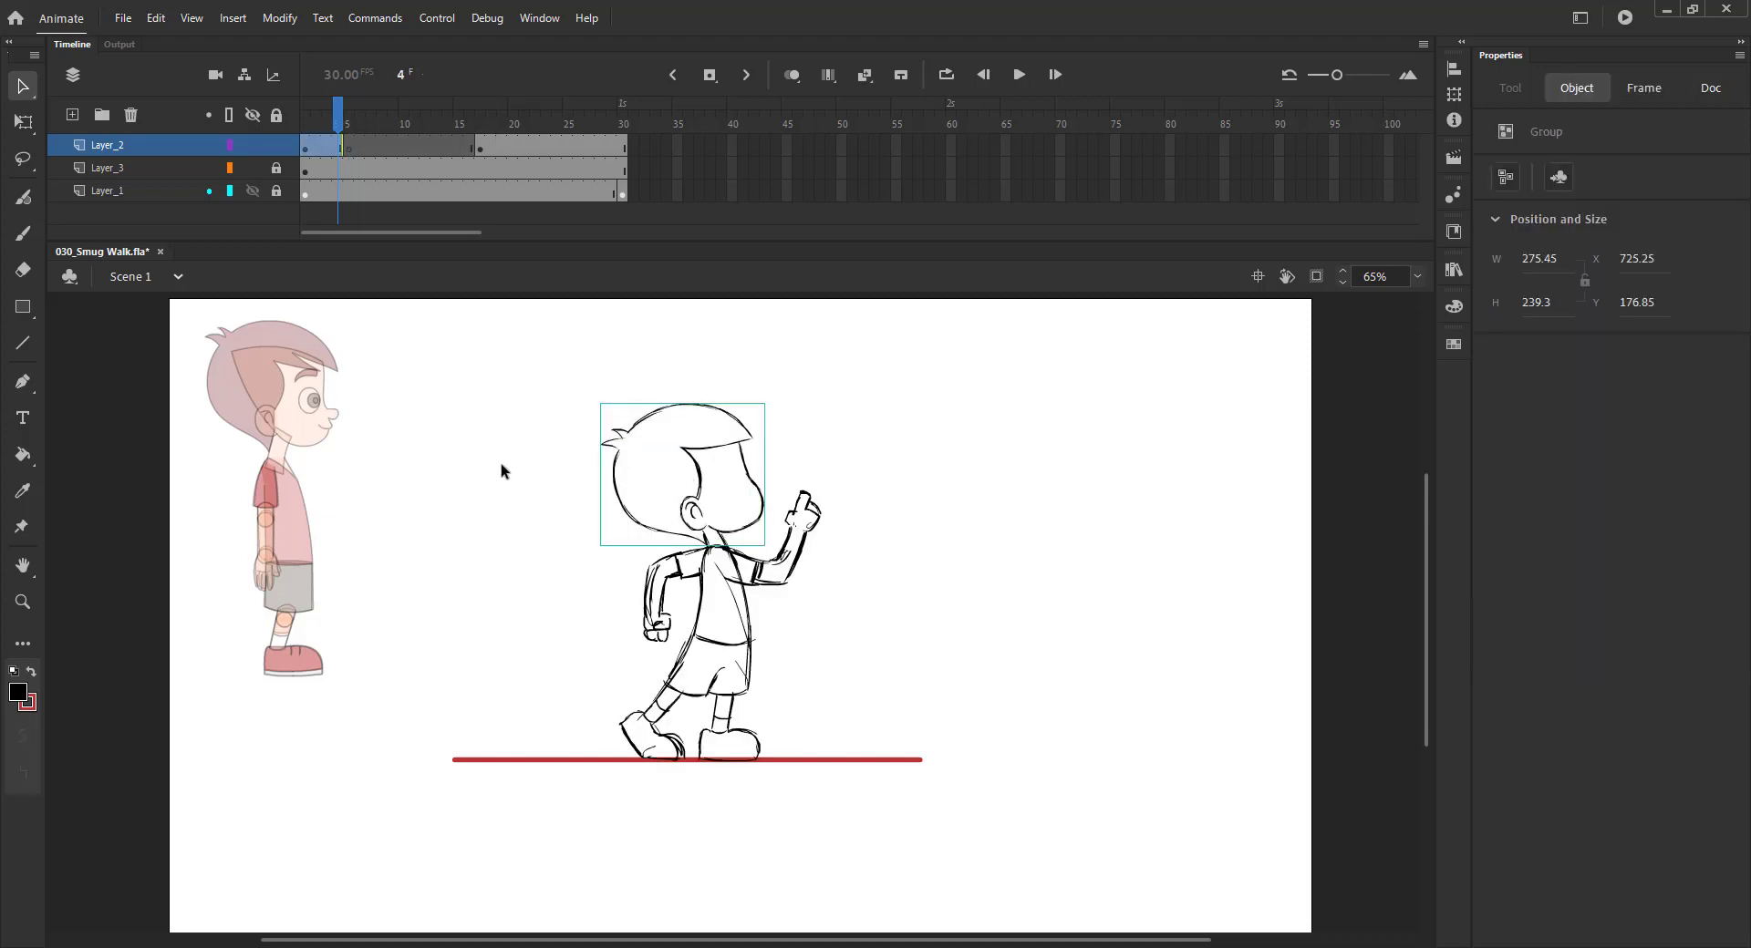
{"action": "key", "text": "ctrl+c"}
{"action": "key", "text": "period"}
{"action": "key", "text": "ctrl+shift+v"}
{"action": "left_click", "coordinate": [792, 76]}
{"action": "key", "text": "ctrl+s"}
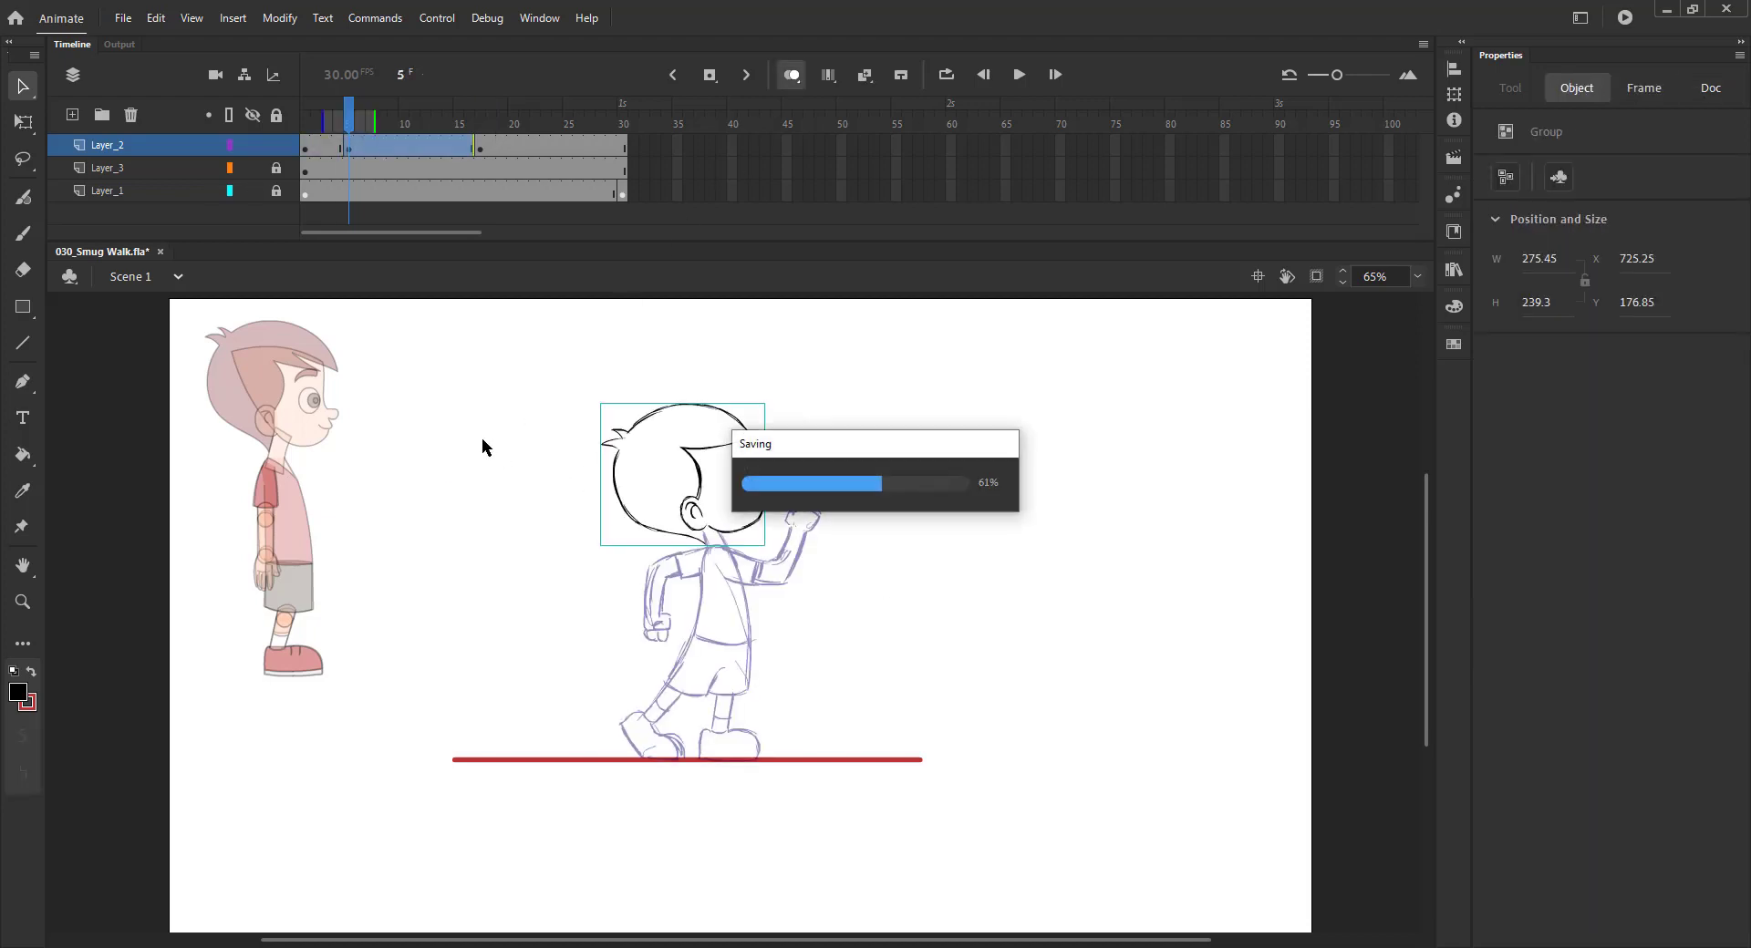
Step: Rotate the head on frame 5 slightly counterclockwise around the neck with Free Transform
{"action": "left_click", "coordinate": [481, 445]}
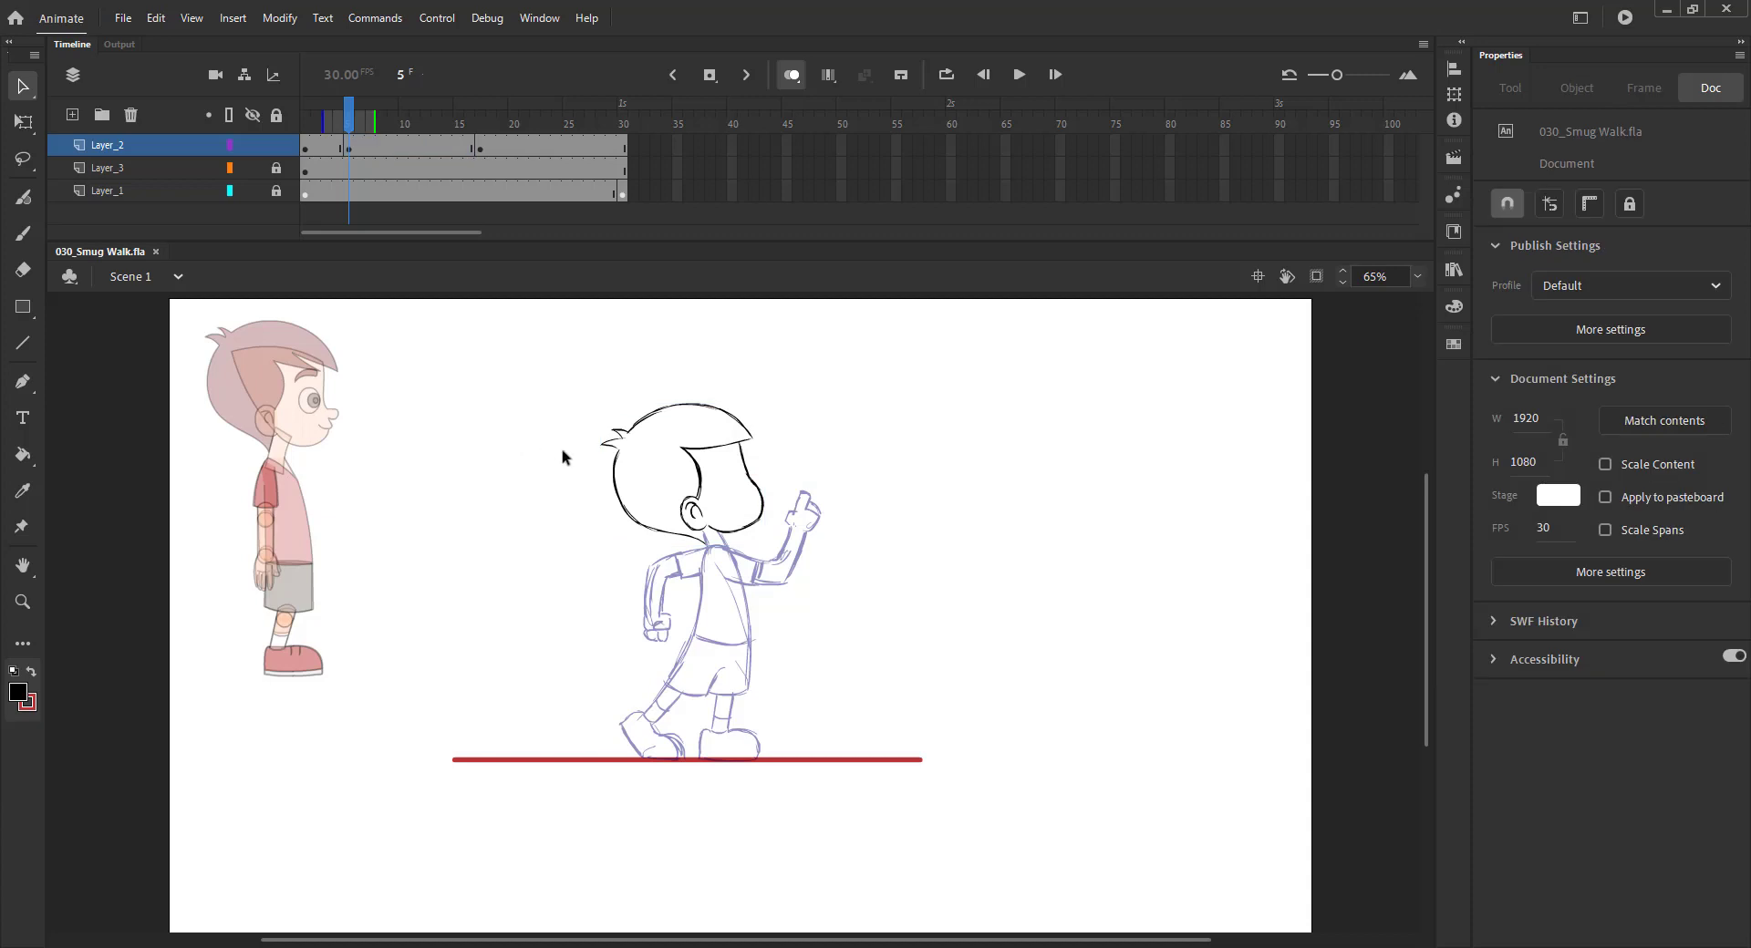
{"action": "key", "text": "ctrl+a"}
{"action": "key", "text": "q"}
{"action": "left_click_drag", "start_coordinate": [578, 436], "coordinate": [570, 443]}
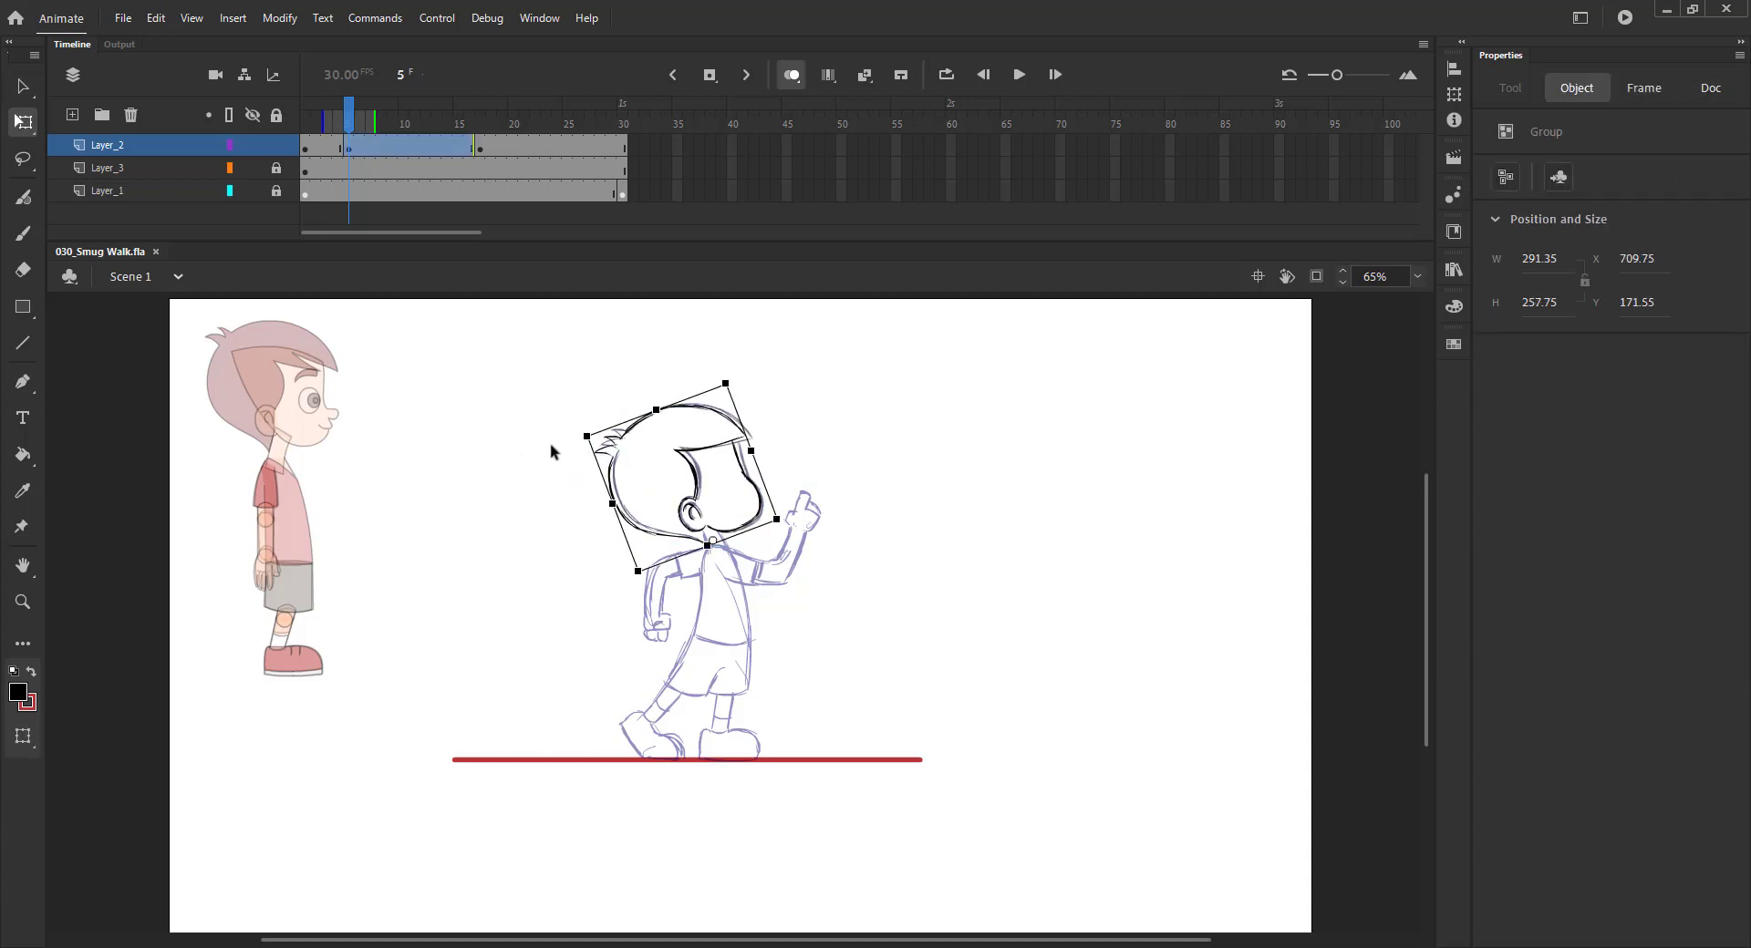
{"action": "left_click", "coordinate": [468, 511]}
Step: Draw the neck and the front and back body outlines down to the shorts on frame 5
{"action": "key", "text": "z"}
{"action": "left_click_drag", "start_coordinate": [463, 510], "coordinate": [968, 826]}
{"action": "key", "text": "ctrl+s"}
{"action": "left_click_drag", "start_coordinate": [712, 448], "coordinate": [811, 539]}
{"action": "key", "text": "b"}
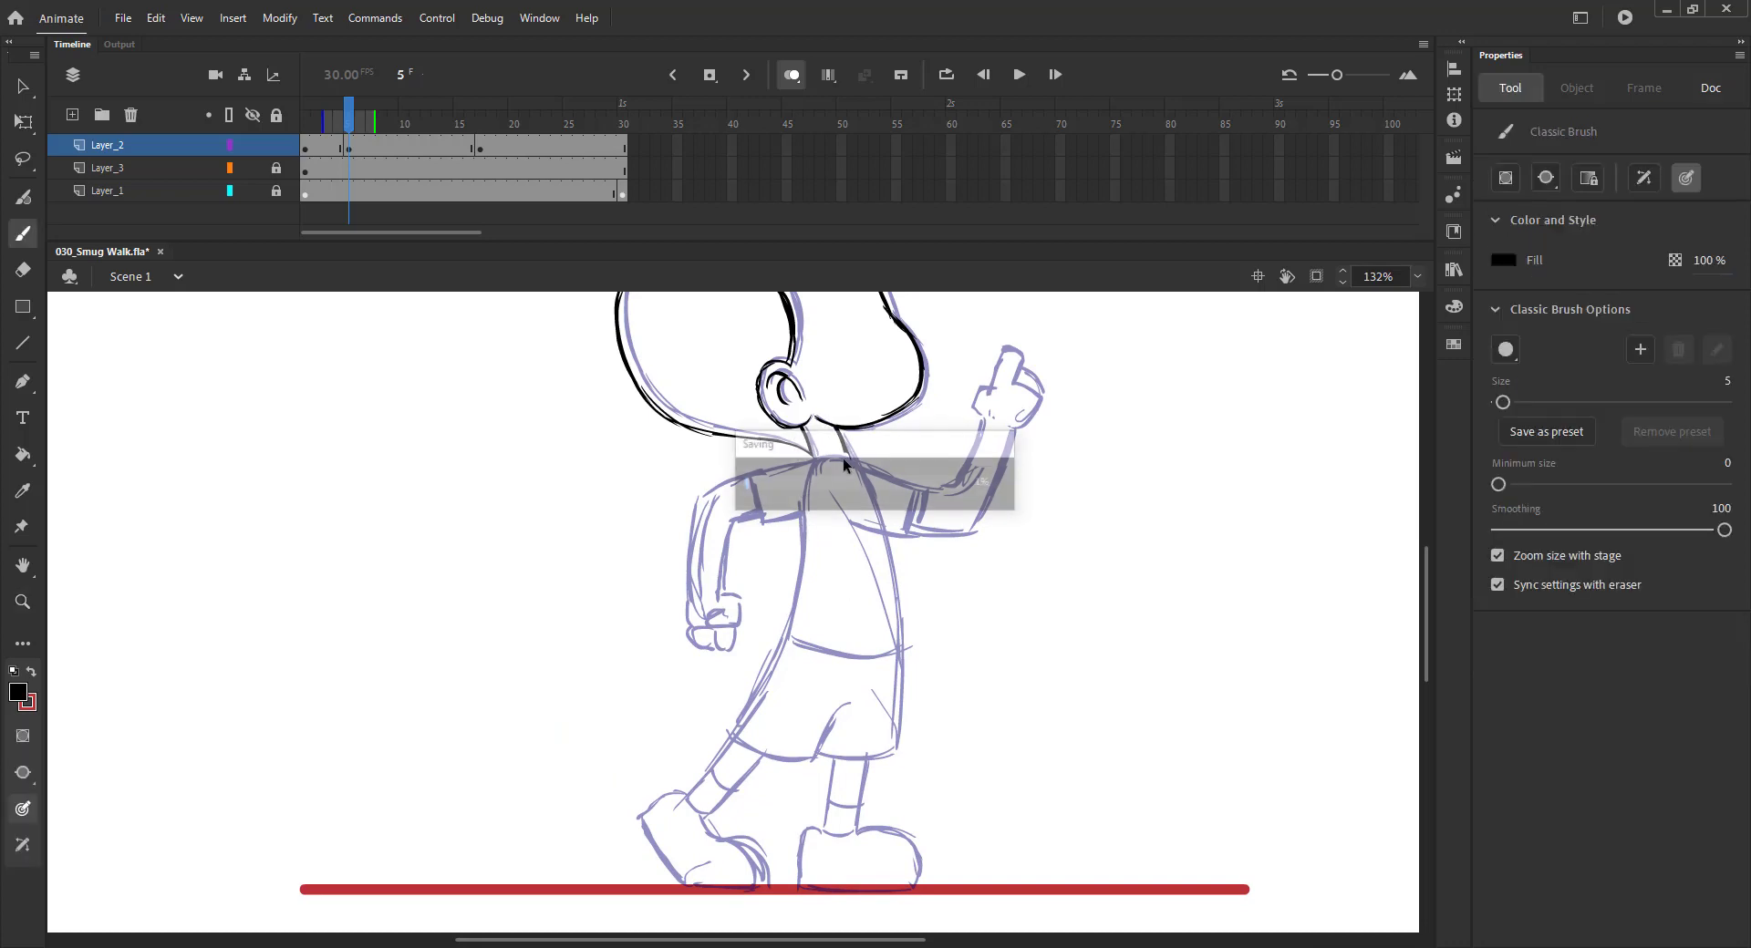
{"action": "key", "text": "comma"}
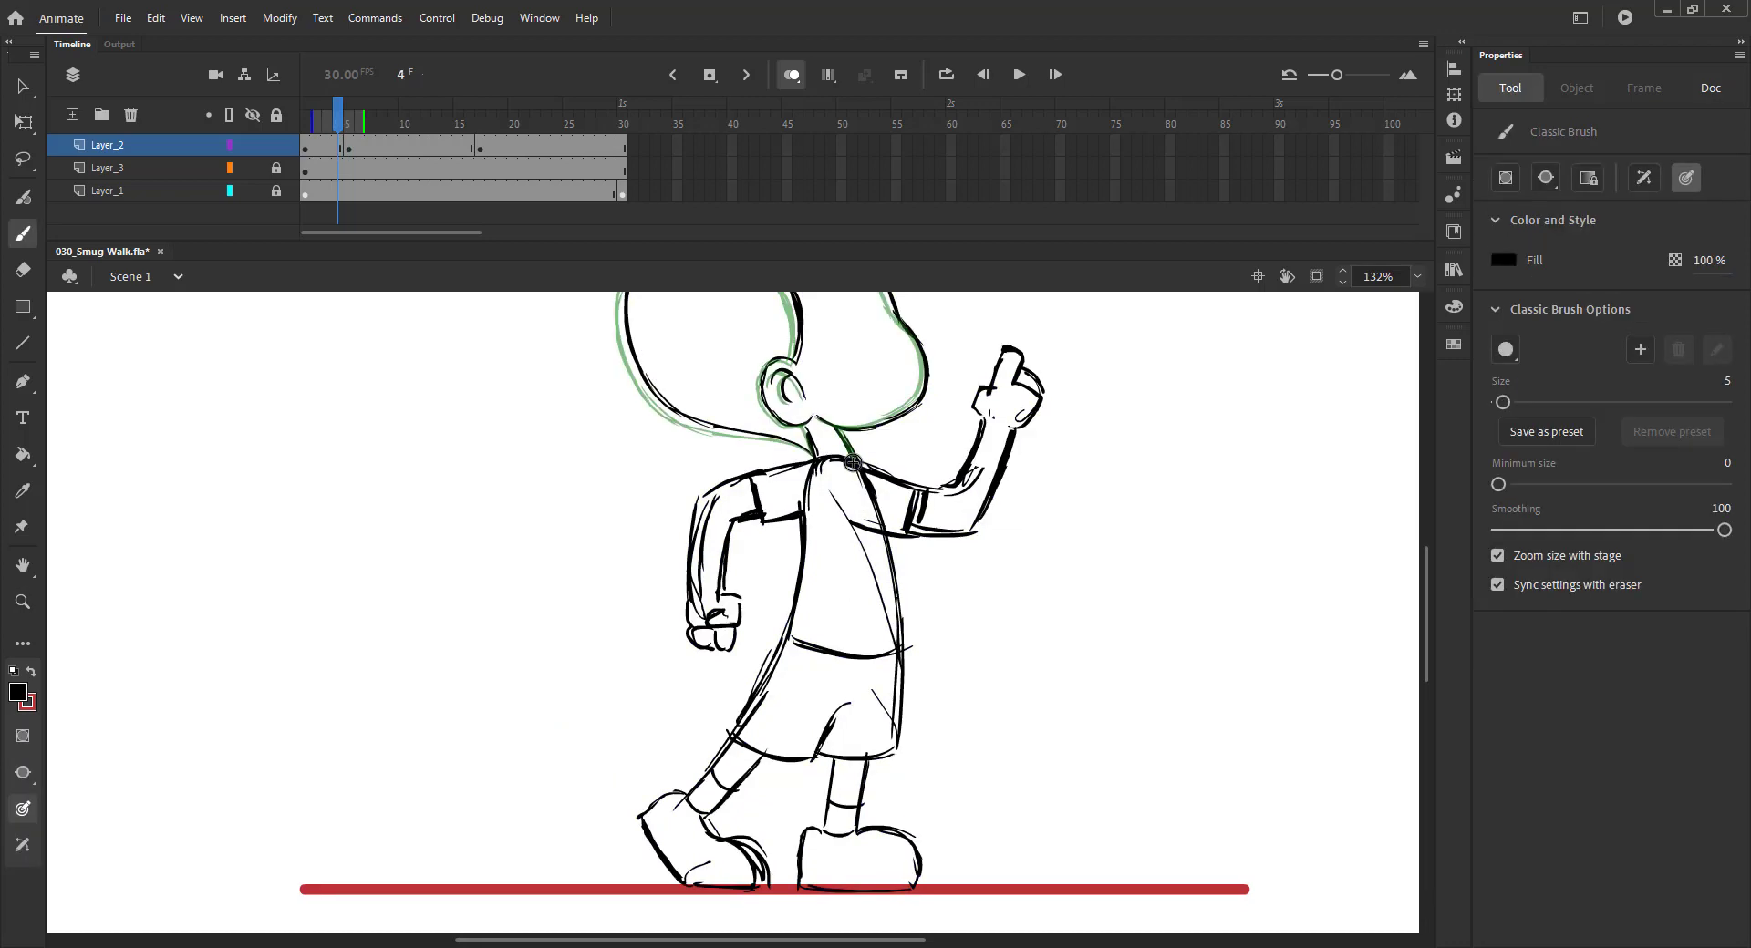
{"action": "key", "text": "period"}
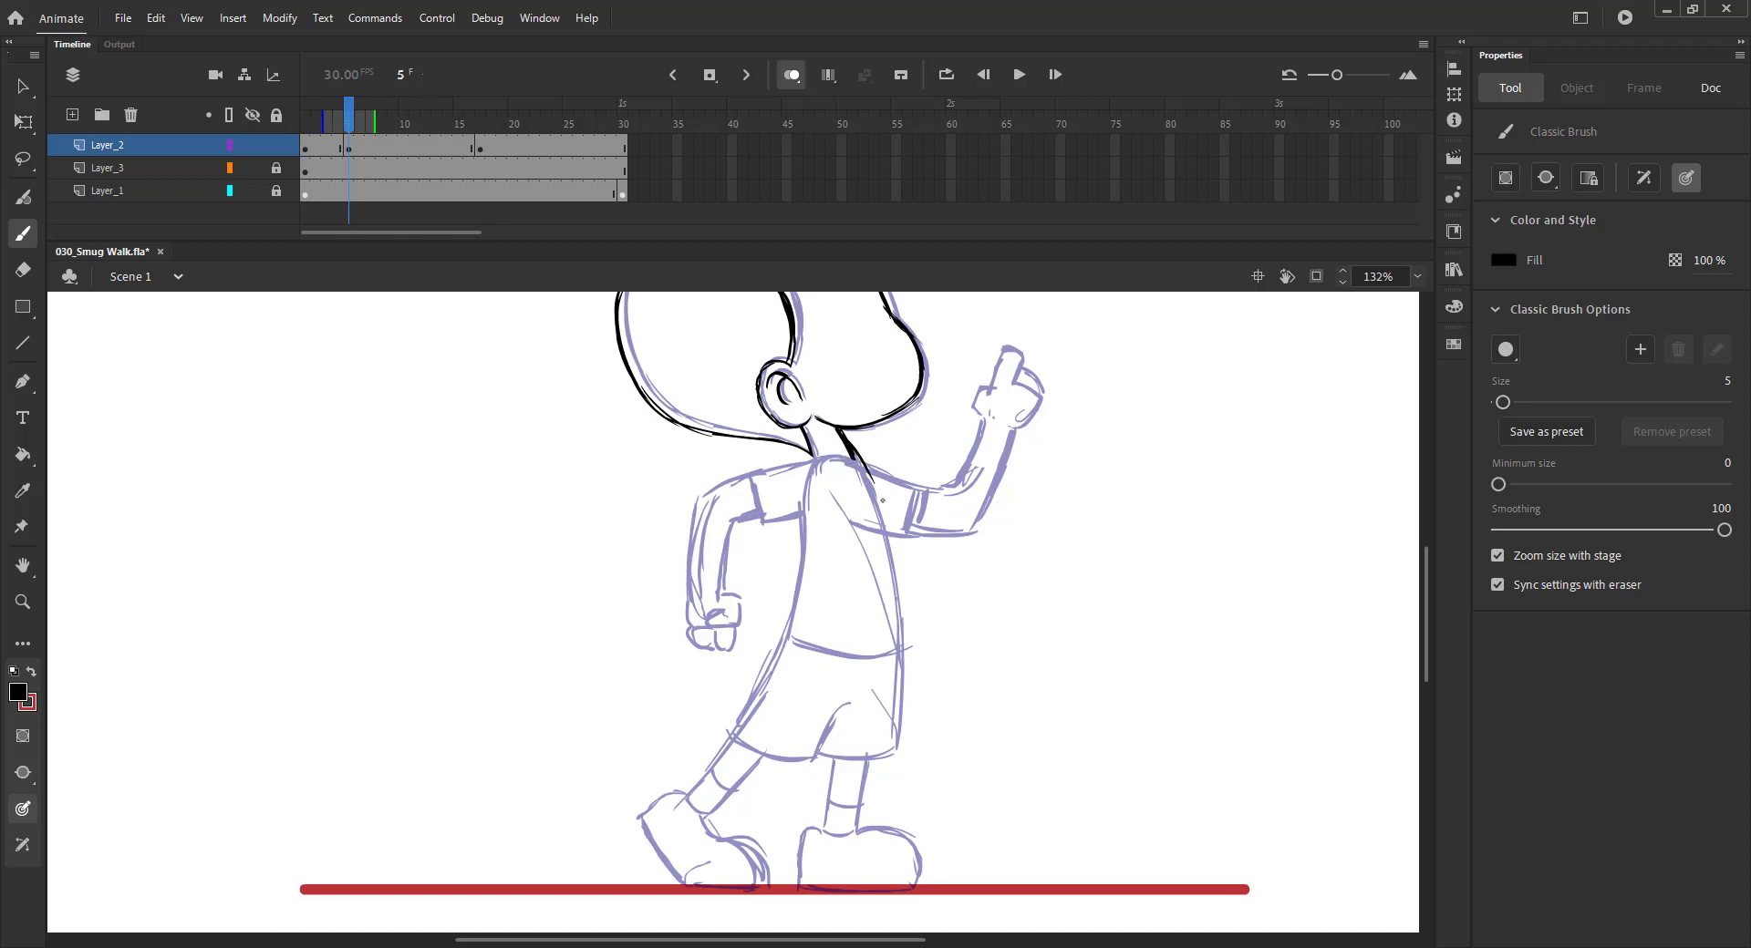
{"action": "mouse_move", "coordinate": [882, 501]}
{"action": "left_mouse_down"}
{"action": "mouse_move", "coordinate": [900, 628]}
{"action": "mouse_move", "coordinate": [880, 755]}
{"action": "left_mouse_up"}
{"action": "mouse_move", "coordinate": [862, 454]}
{"action": "left_mouse_down"}
{"action": "mouse_move", "coordinate": [813, 464]}
{"action": "mouse_move", "coordinate": [746, 721]}
{"action": "left_mouse_up"}
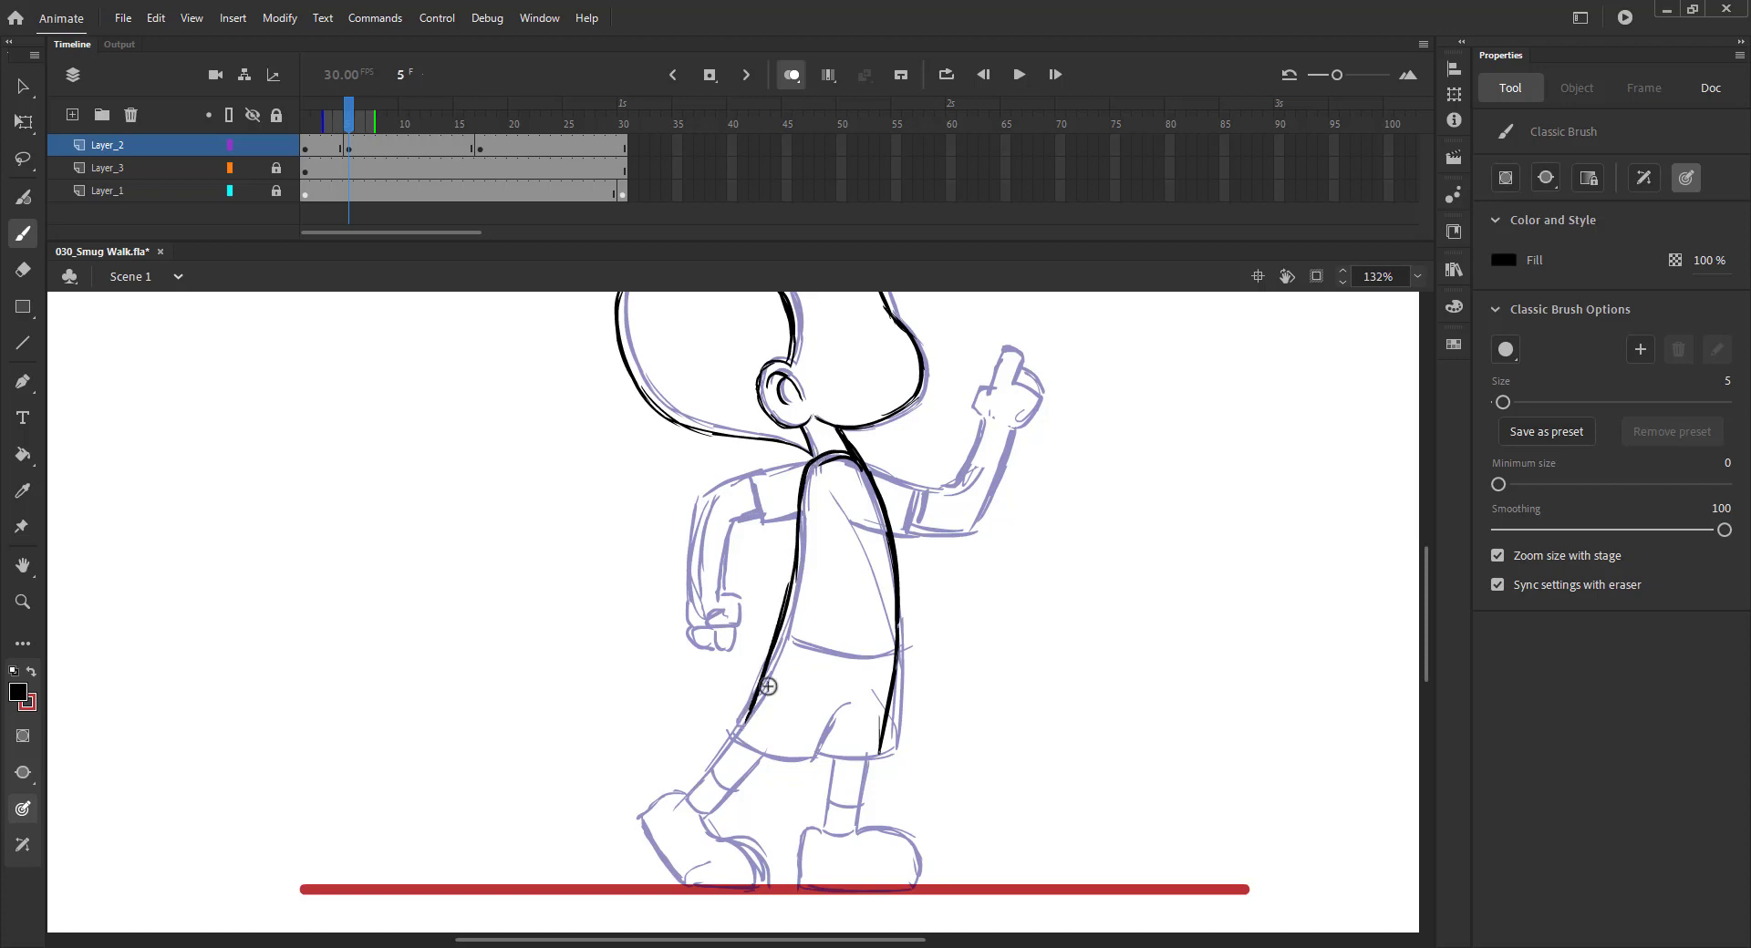
Step: Draw the shirt hem across the waist on frame 5, redoing the stroke and checking it against the previous frame
{"action": "left_click_drag", "start_coordinate": [786, 630], "coordinate": [898, 644]}
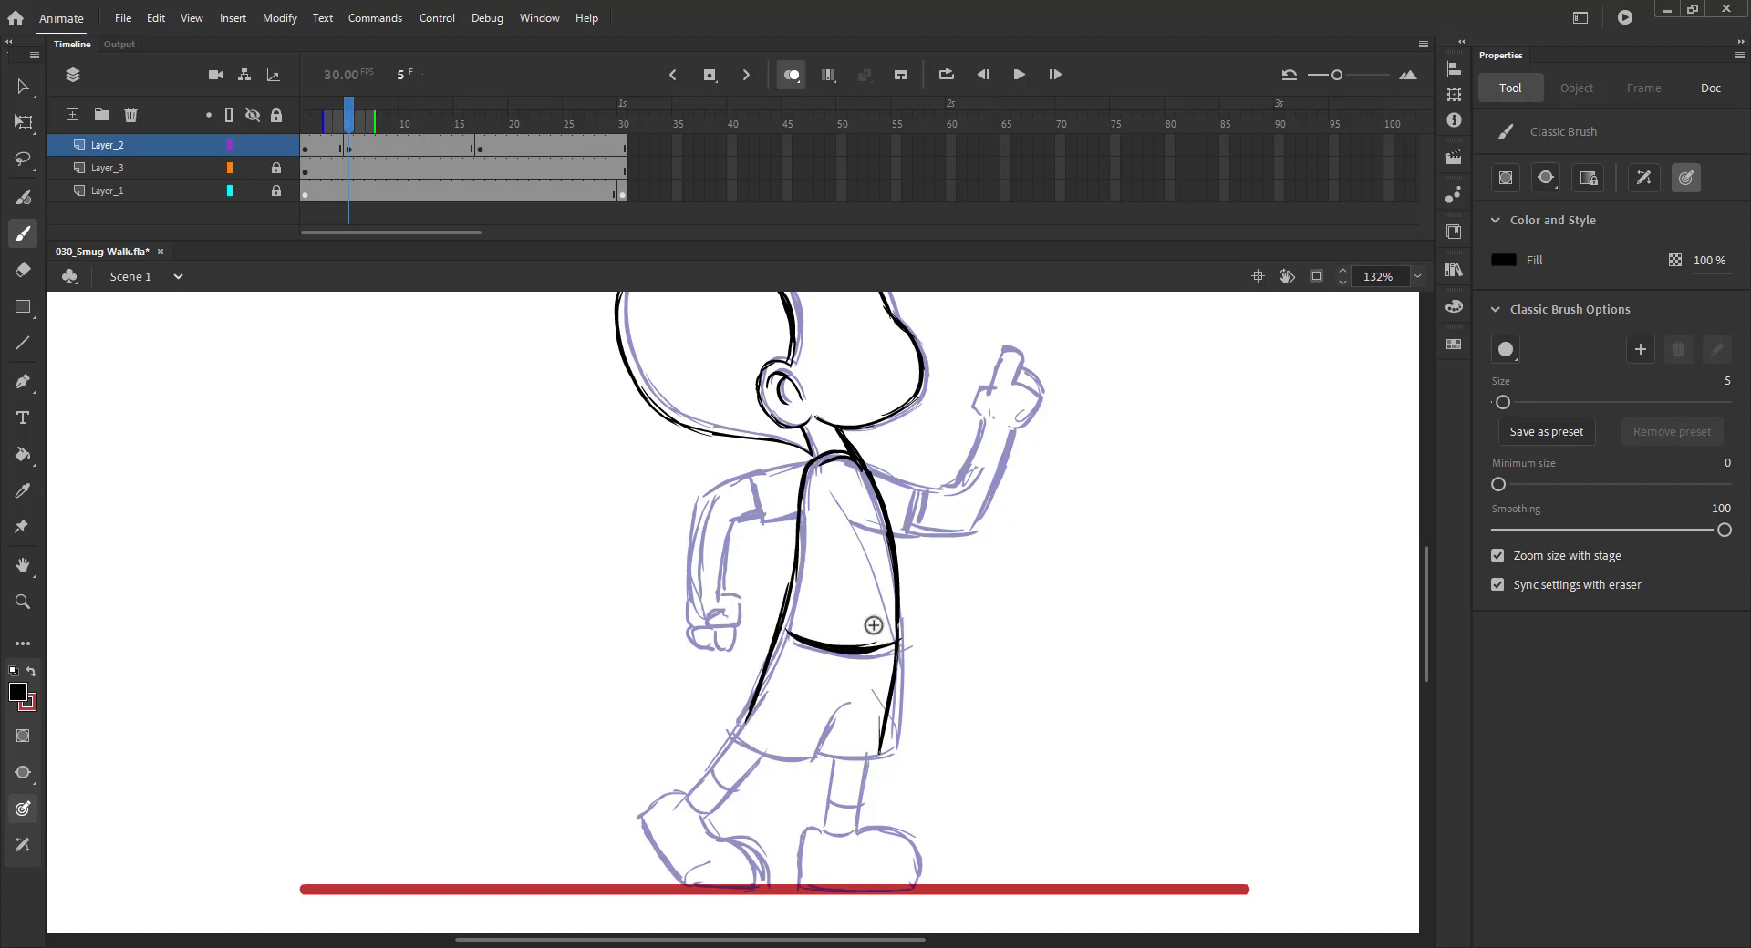
{"action": "key", "text": "comma"}
{"action": "key", "text": "period"}
{"action": "key", "text": "ctrl+z"}
{"action": "key", "text": "ctrl+z"}
{"action": "left_click_drag", "start_coordinate": [778, 633], "coordinate": [892, 636]}
{"action": "key", "text": "ctrl+z"}
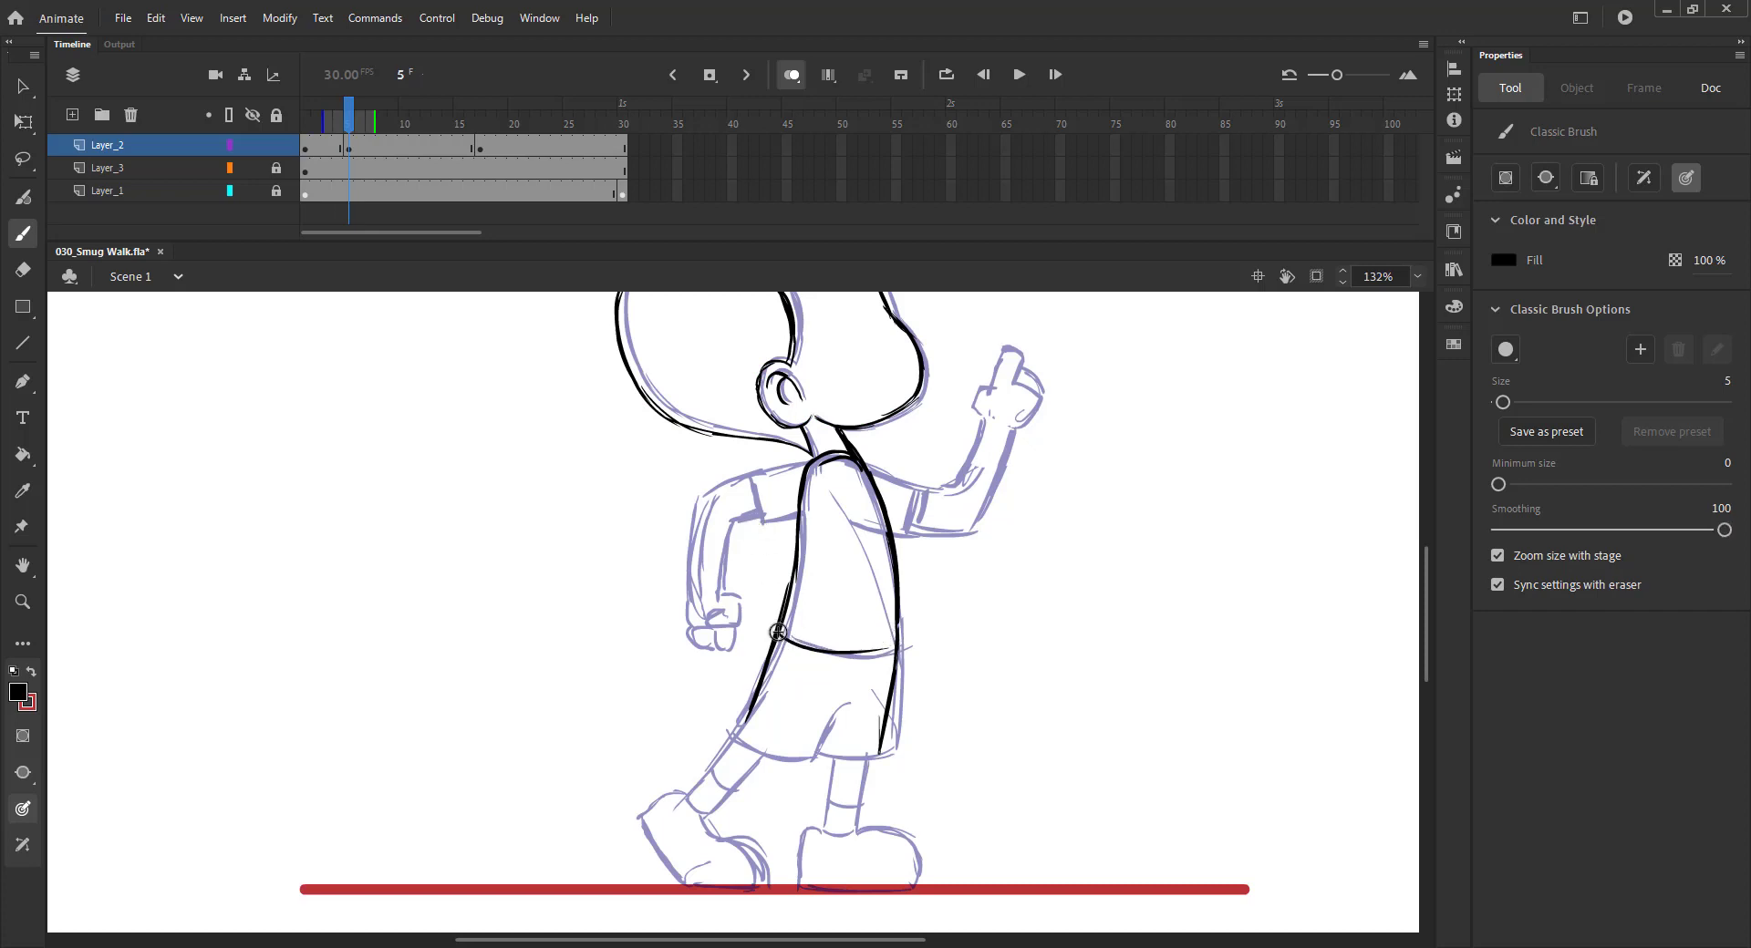
{"action": "left_click_drag", "start_coordinate": [778, 632], "coordinate": [901, 649]}
{"action": "key", "text": "comma"}
{"action": "key", "text": "period"}
Step: Draw the front arm on frame 5 lower than in the previous pose, with sleeve, forearm and pointing hand
{"action": "mouse_move", "coordinate": [840, 436]}
{"action": "left_mouse_down"}
{"action": "mouse_move", "coordinate": [925, 524]}
{"action": "mouse_move", "coordinate": [887, 572]}
{"action": "left_mouse_up"}
{"action": "mouse_move", "coordinate": [896, 501]}
{"action": "left_mouse_down"}
{"action": "mouse_move", "coordinate": [966, 549]}
{"action": "mouse_move", "coordinate": [1040, 451]}
{"action": "left_mouse_up"}
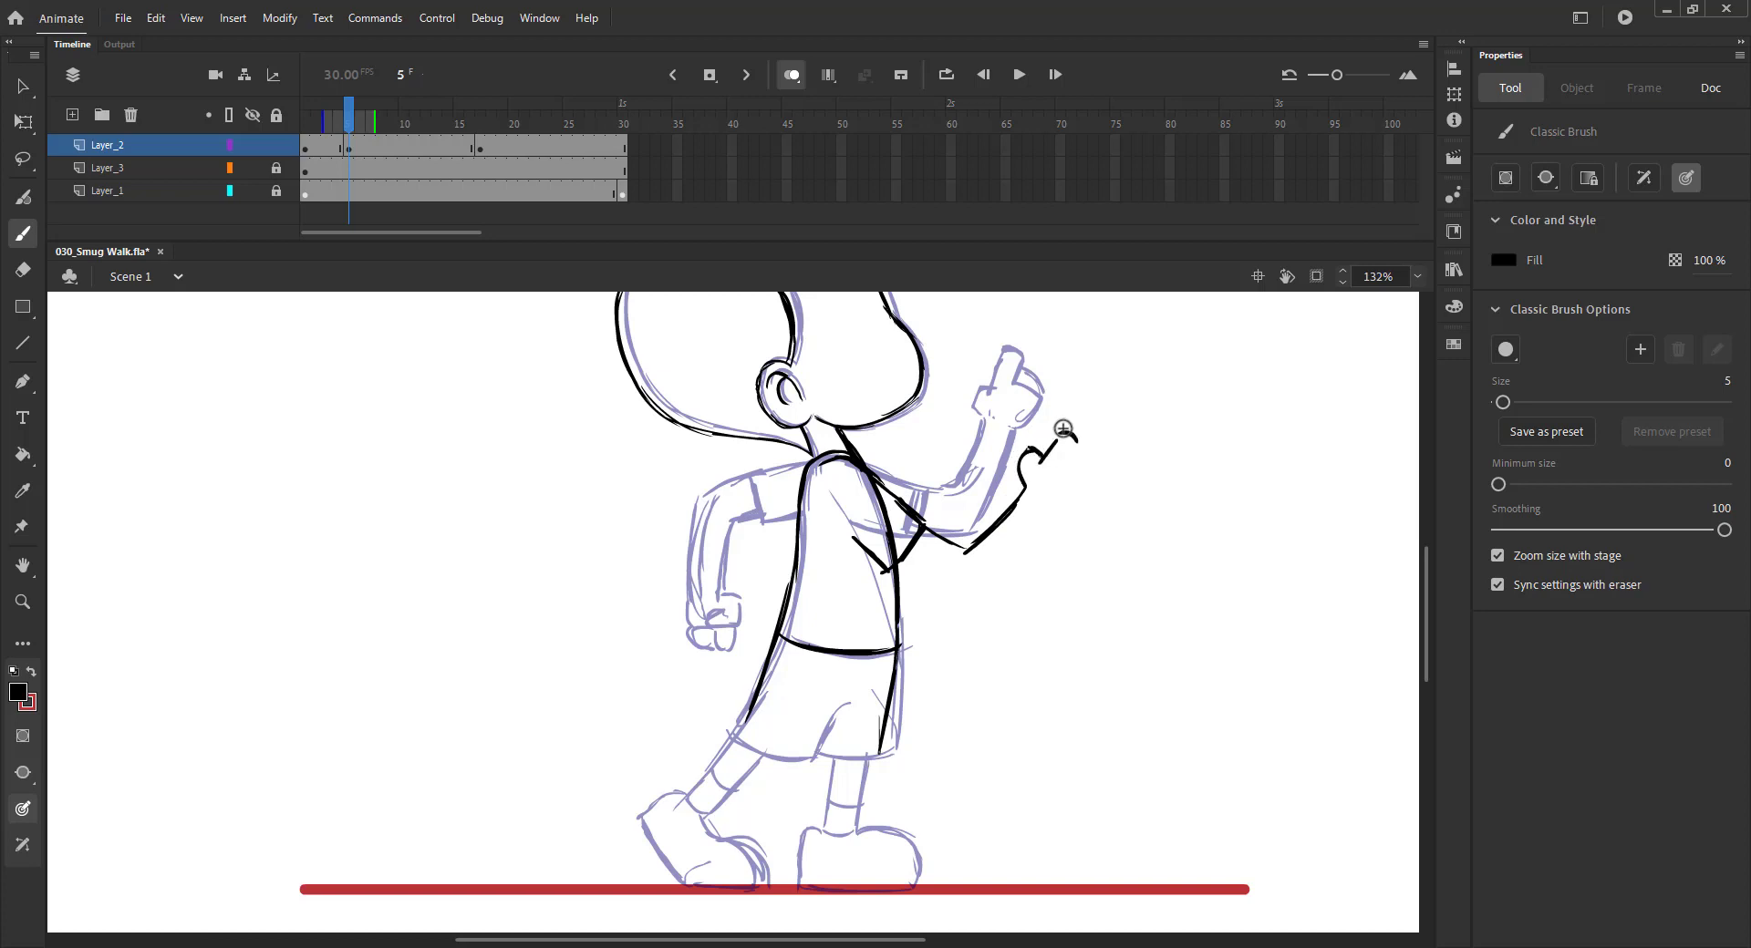
{"action": "mouse_move", "coordinate": [1071, 434]}
{"action": "left_mouse_down"}
{"action": "mouse_move", "coordinate": [1074, 499]}
{"action": "mouse_move", "coordinate": [953, 597]}
{"action": "mouse_move", "coordinate": [973, 599]}
{"action": "left_mouse_up"}
{"action": "key", "text": "ctrl+z"}
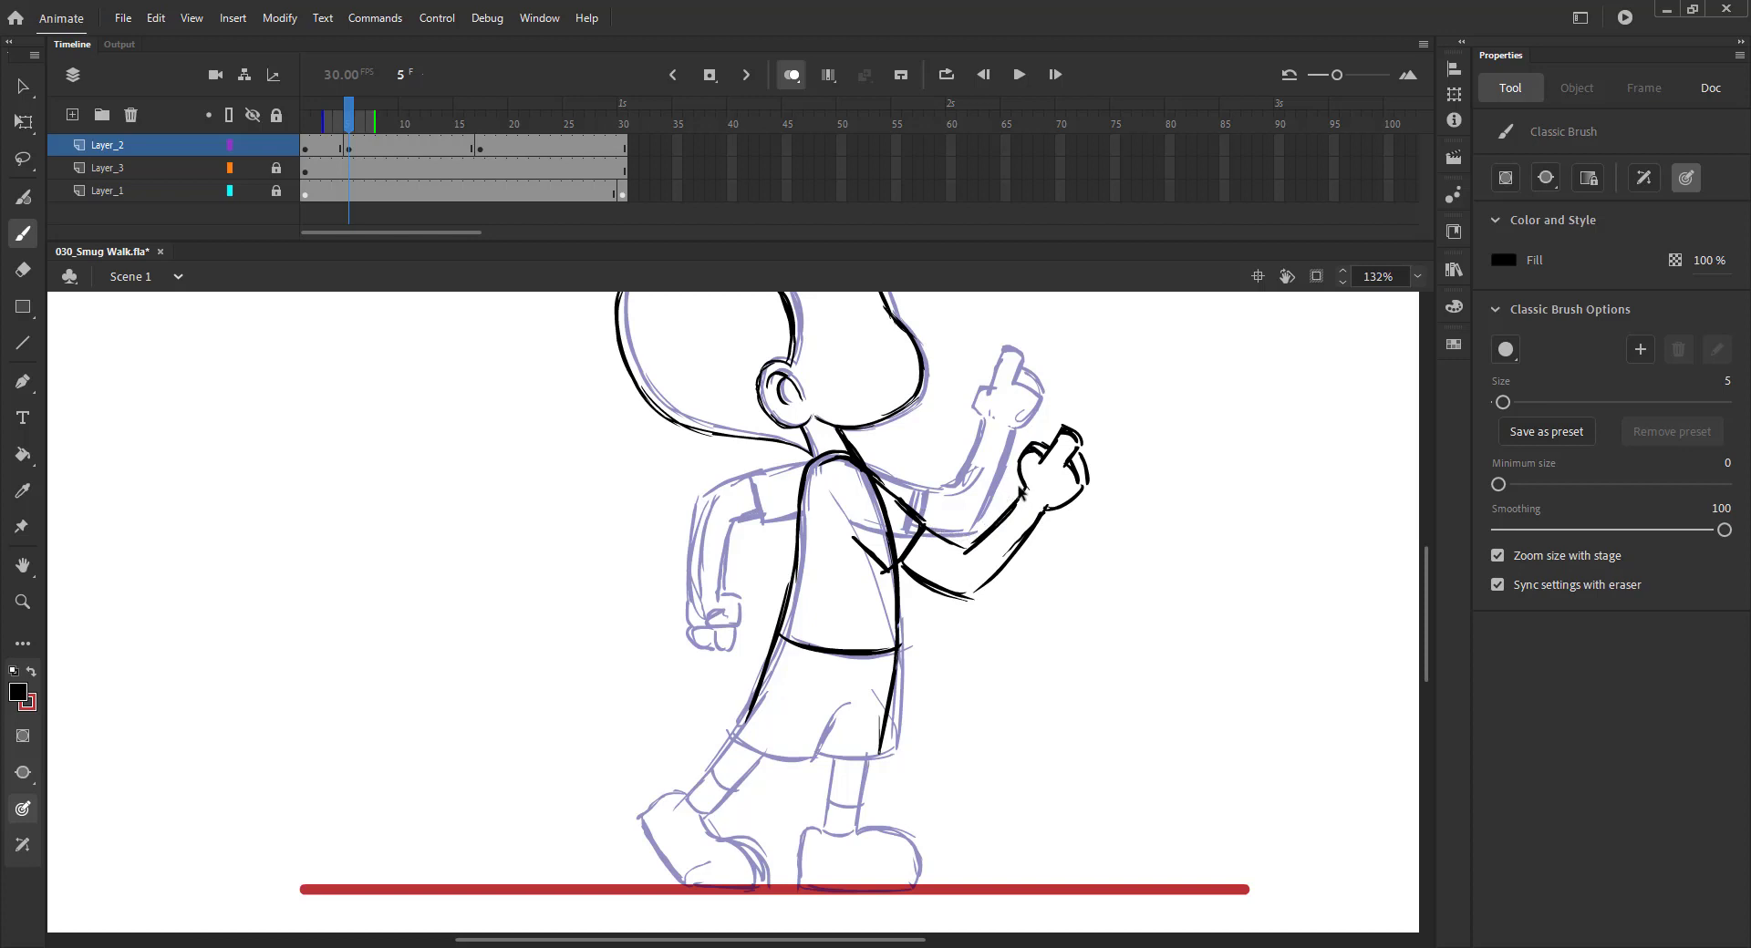
{"action": "left_click_drag", "start_coordinate": [1025, 488], "coordinate": [961, 539]}
{"action": "left_click_drag", "start_coordinate": [1033, 478], "coordinate": [965, 545]}
{"action": "left_click_drag", "start_coordinate": [716, 500], "coordinate": [770, 477]}
{"action": "key", "text": "ctrl+s"}
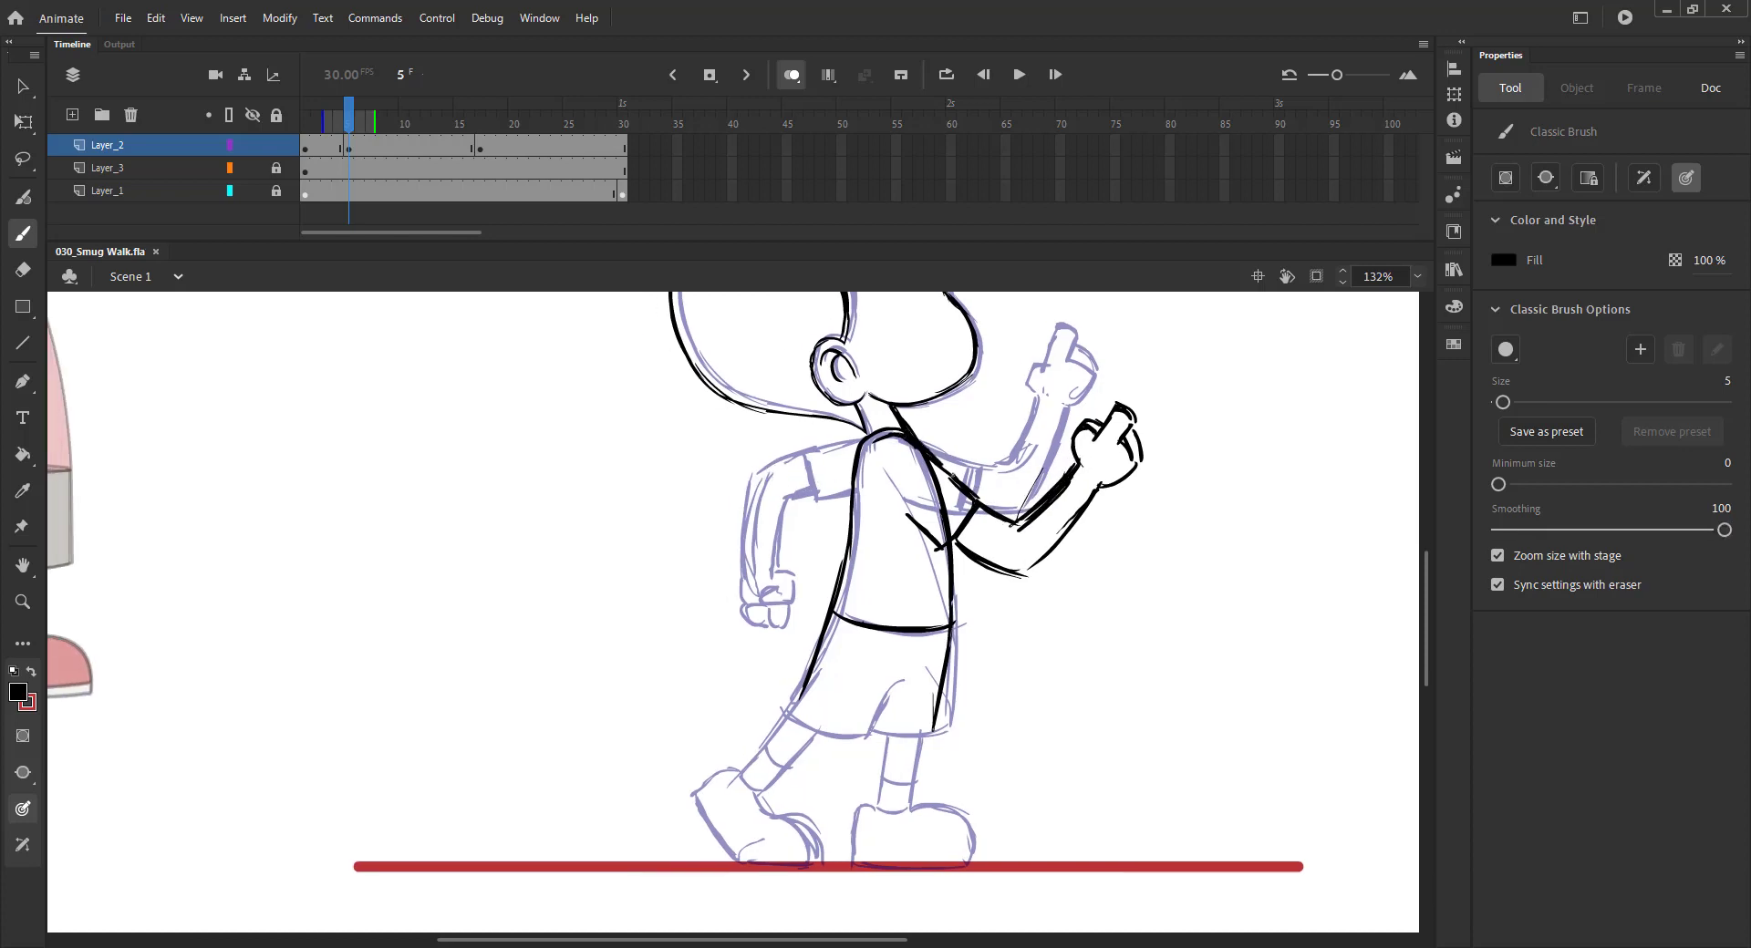
{"action": "mouse_move", "coordinate": [1073, 478]}
{"action": "left_mouse_down"}
{"action": "mouse_move", "coordinate": [975, 521]}
{"action": "mouse_move", "coordinate": [1021, 568]}
{"action": "left_mouse_up"}
Step: Draw the rear arm on frame 5 closer to the body, with its sleeve, forearm and fist
{"action": "left_click_drag", "start_coordinate": [352, 121], "coordinate": [363, 121]}
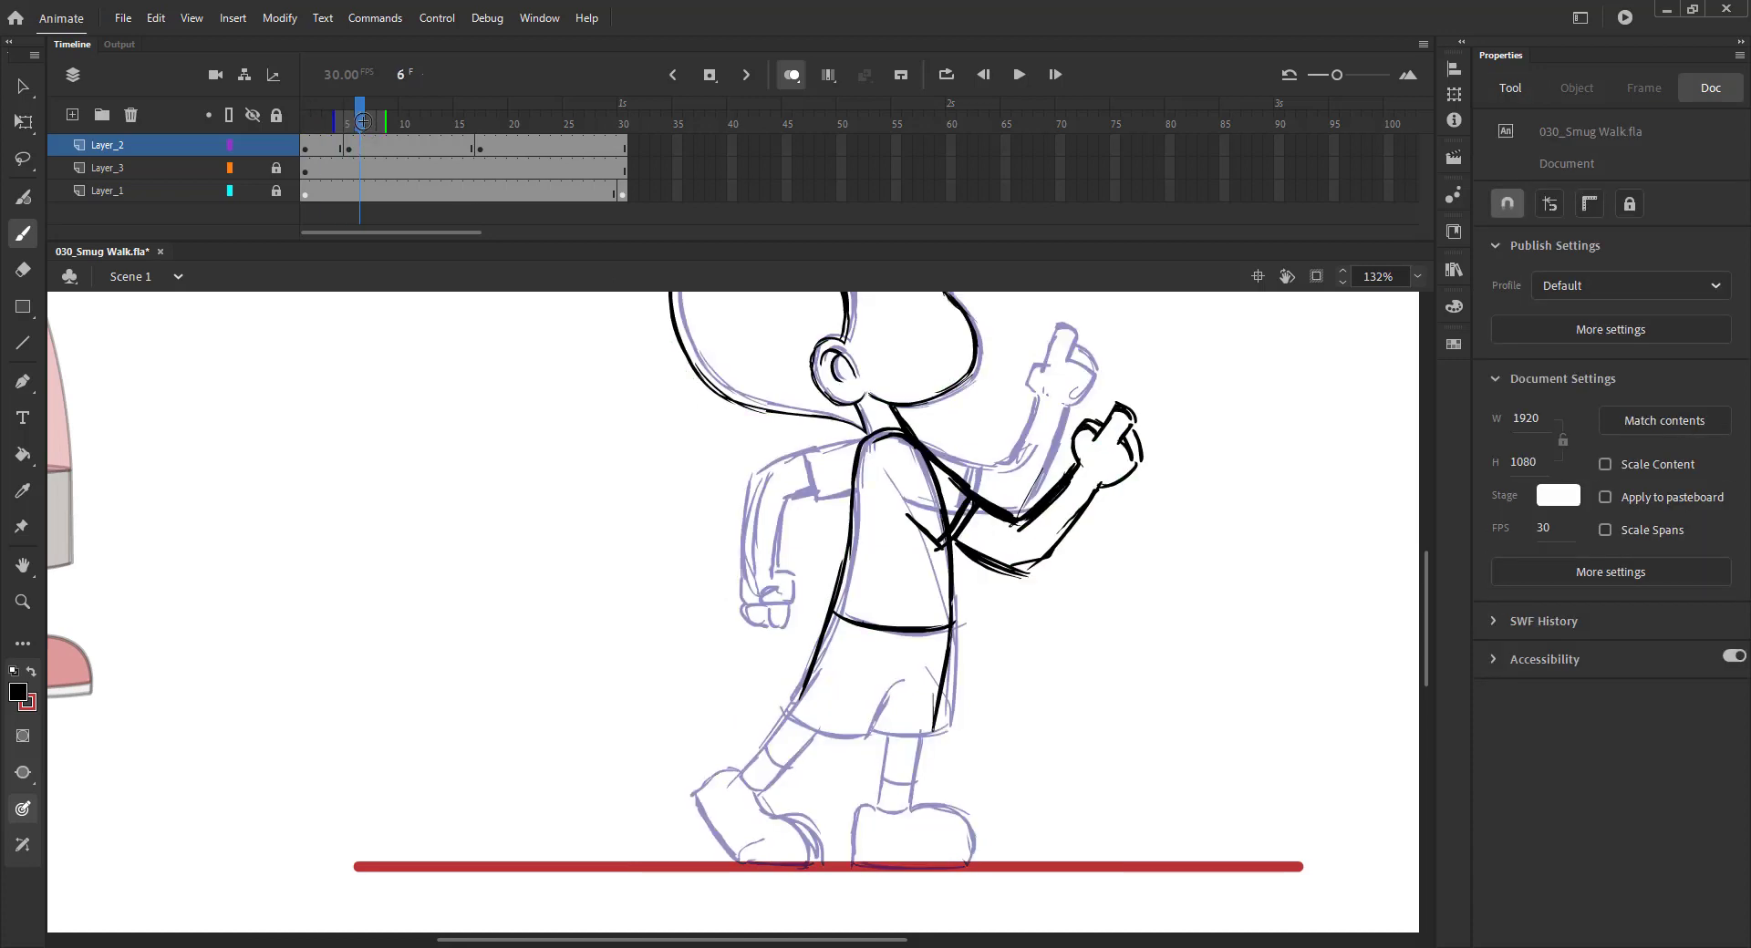
{"action": "key", "text": "comma"}
{"action": "mouse_move", "coordinate": [867, 434]}
{"action": "left_mouse_down"}
{"action": "mouse_move", "coordinate": [773, 504]}
{"action": "mouse_move", "coordinate": [766, 613]}
{"action": "left_mouse_up"}
{"action": "left_click_drag", "start_coordinate": [817, 522], "coordinate": [797, 607]}
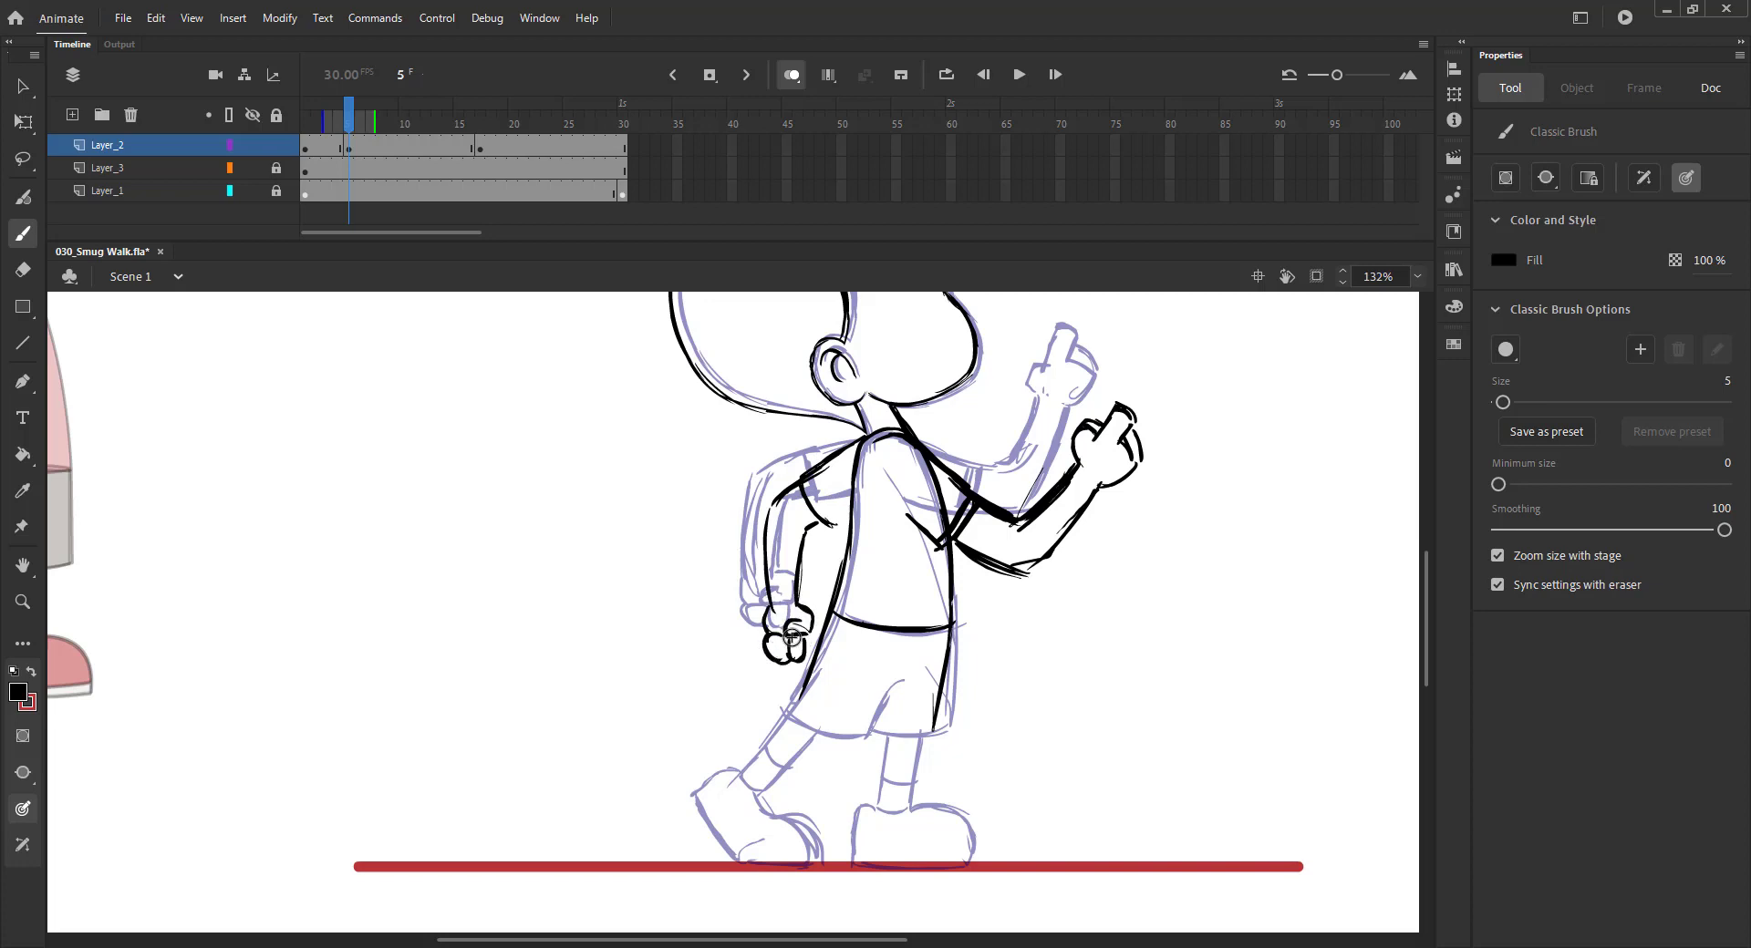
{"action": "key", "text": "ctrl+2"}
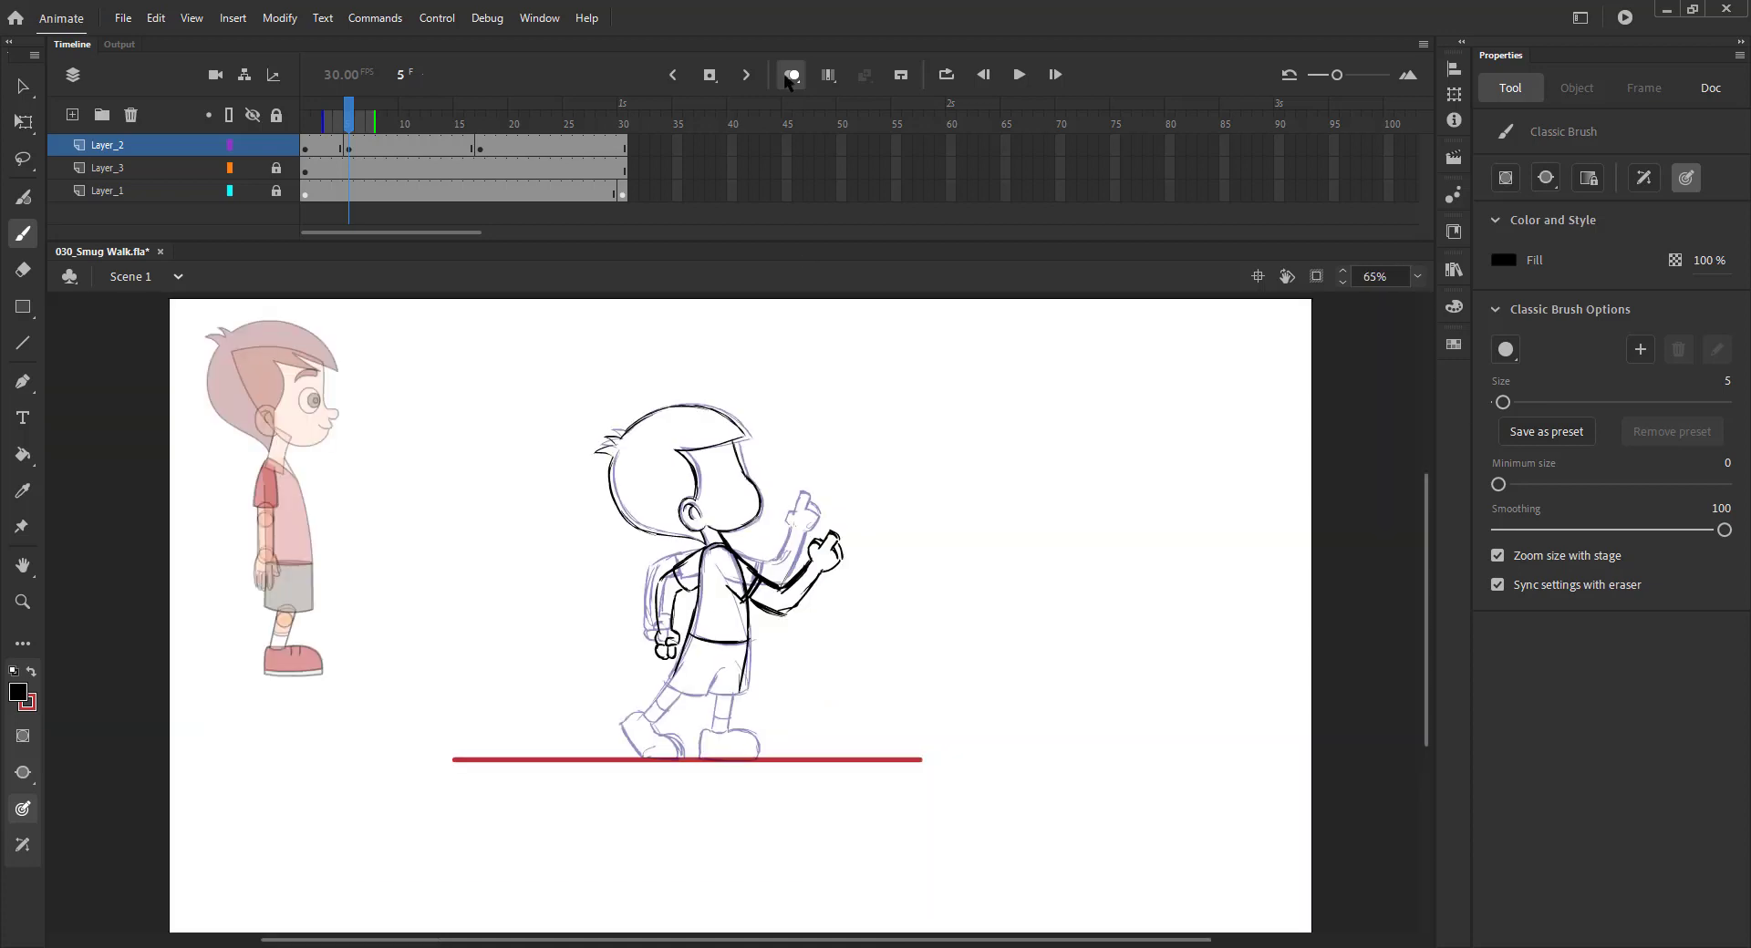
Step: Compare frame 5 with the previous pose, then draw the shorts' inner leg crease and rear hem on frame 5
{"action": "left_click", "coordinate": [787, 75]}
{"action": "left_click_drag", "start_coordinate": [344, 124], "coordinate": [349, 159]}
{"action": "left_click", "coordinate": [790, 75]}
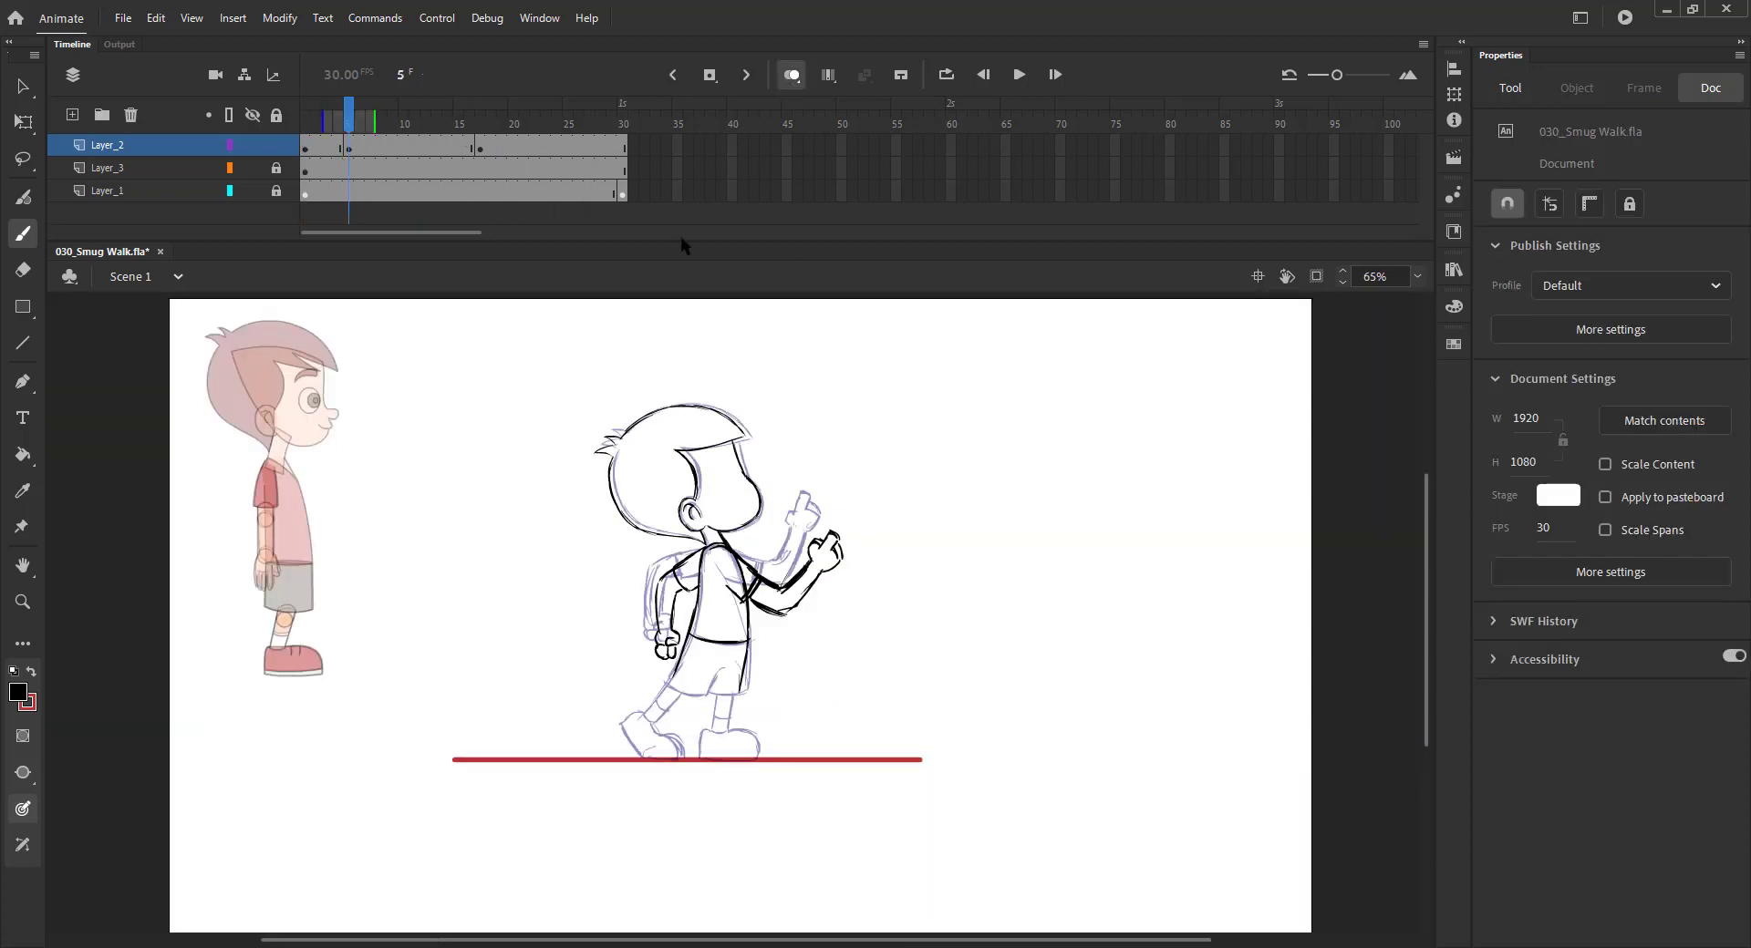
{"action": "key", "text": "z"}
{"action": "left_click_drag", "start_coordinate": [516, 507], "coordinate": [945, 787]}
{"action": "key", "text": "ctrl+s"}
{"action": "left_click_drag", "start_coordinate": [591, 605], "coordinate": [643, 515]}
{"action": "key", "text": "v"}
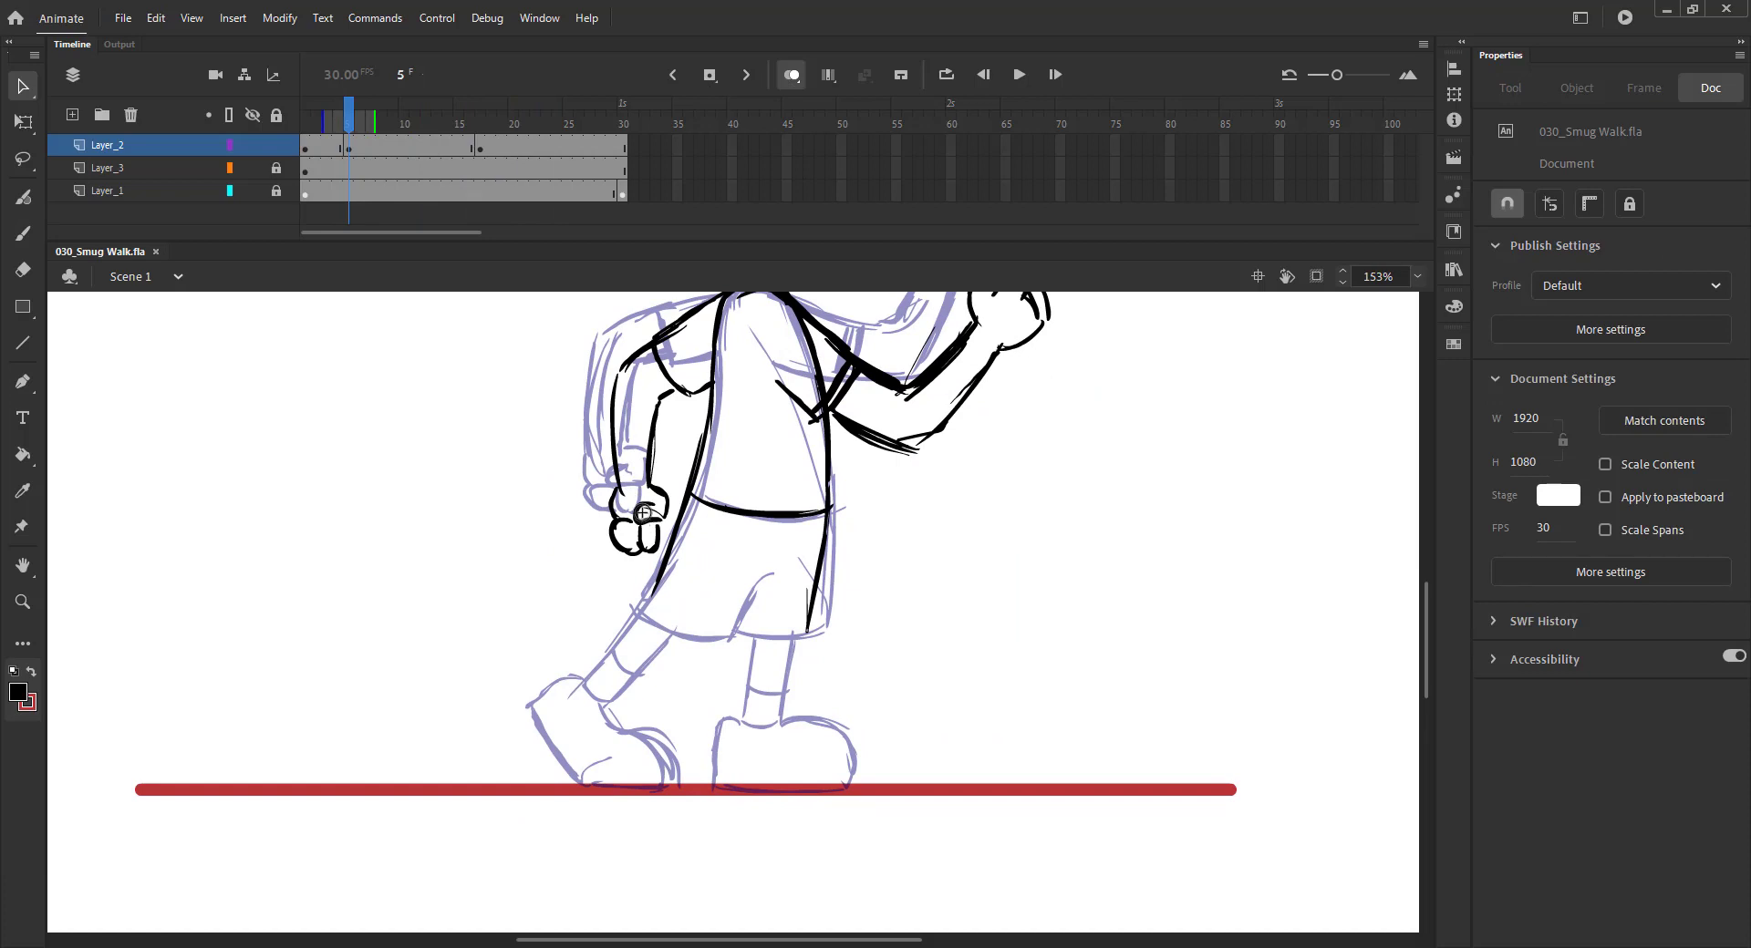
{"action": "key", "text": "b"}
{"action": "left_click_drag", "start_coordinate": [791, 573], "coordinate": [749, 631]}
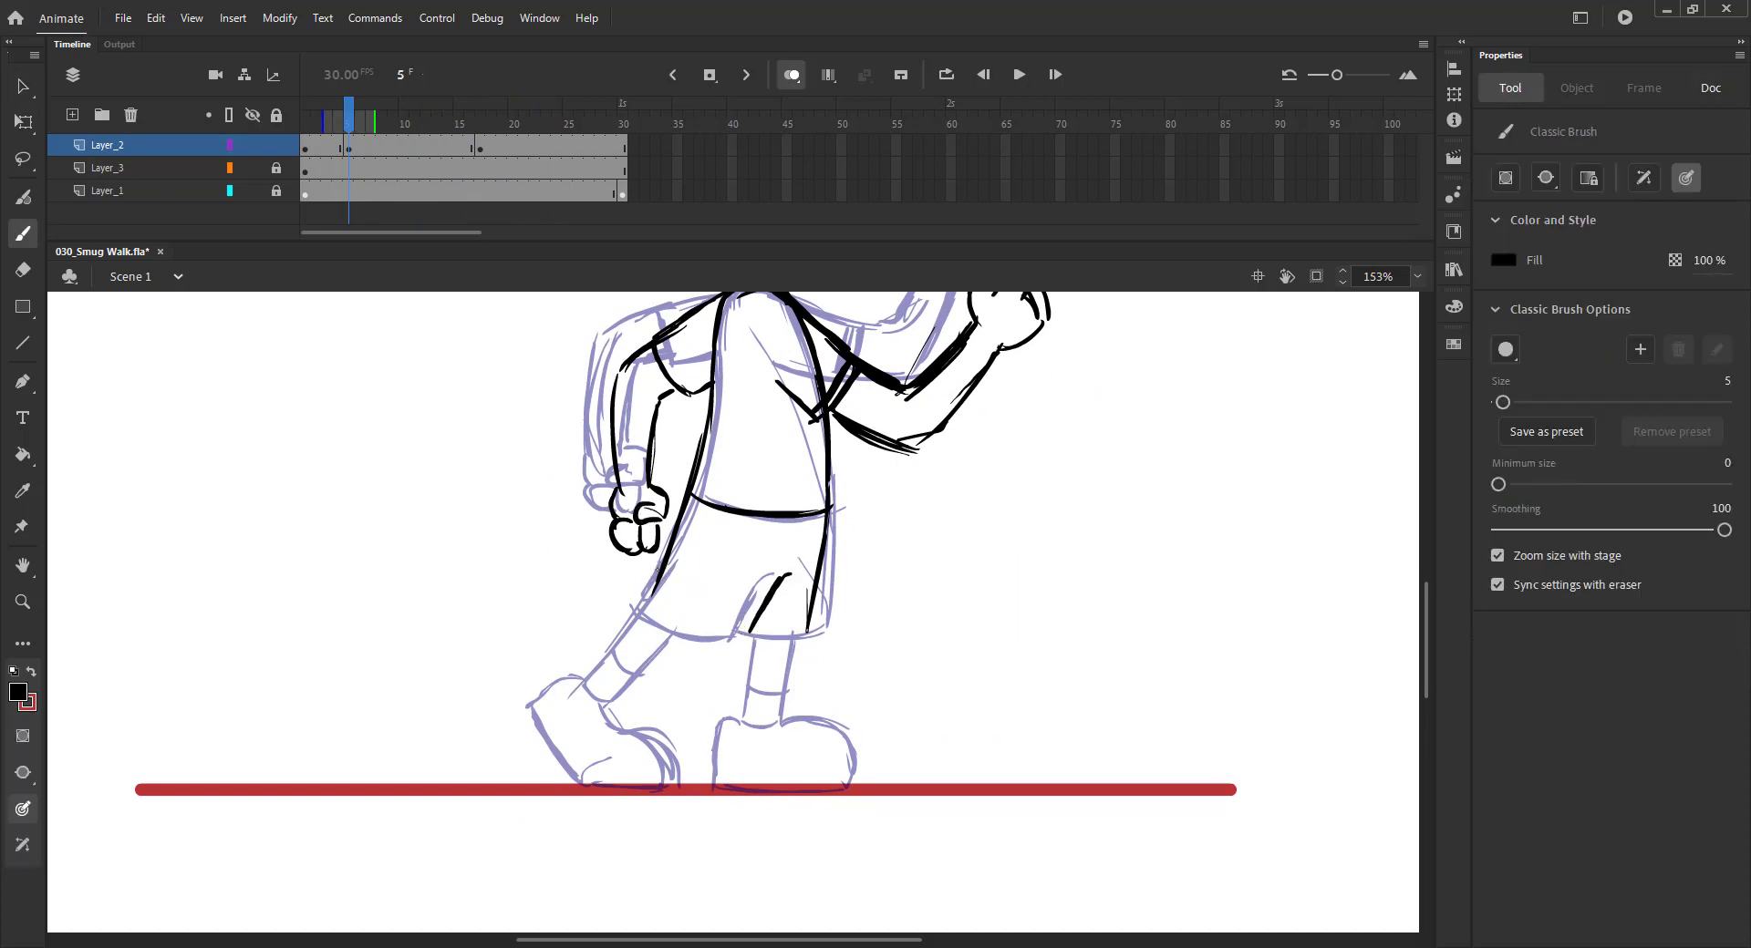
{"action": "left_click_drag", "start_coordinate": [664, 545], "coordinate": [739, 634]}
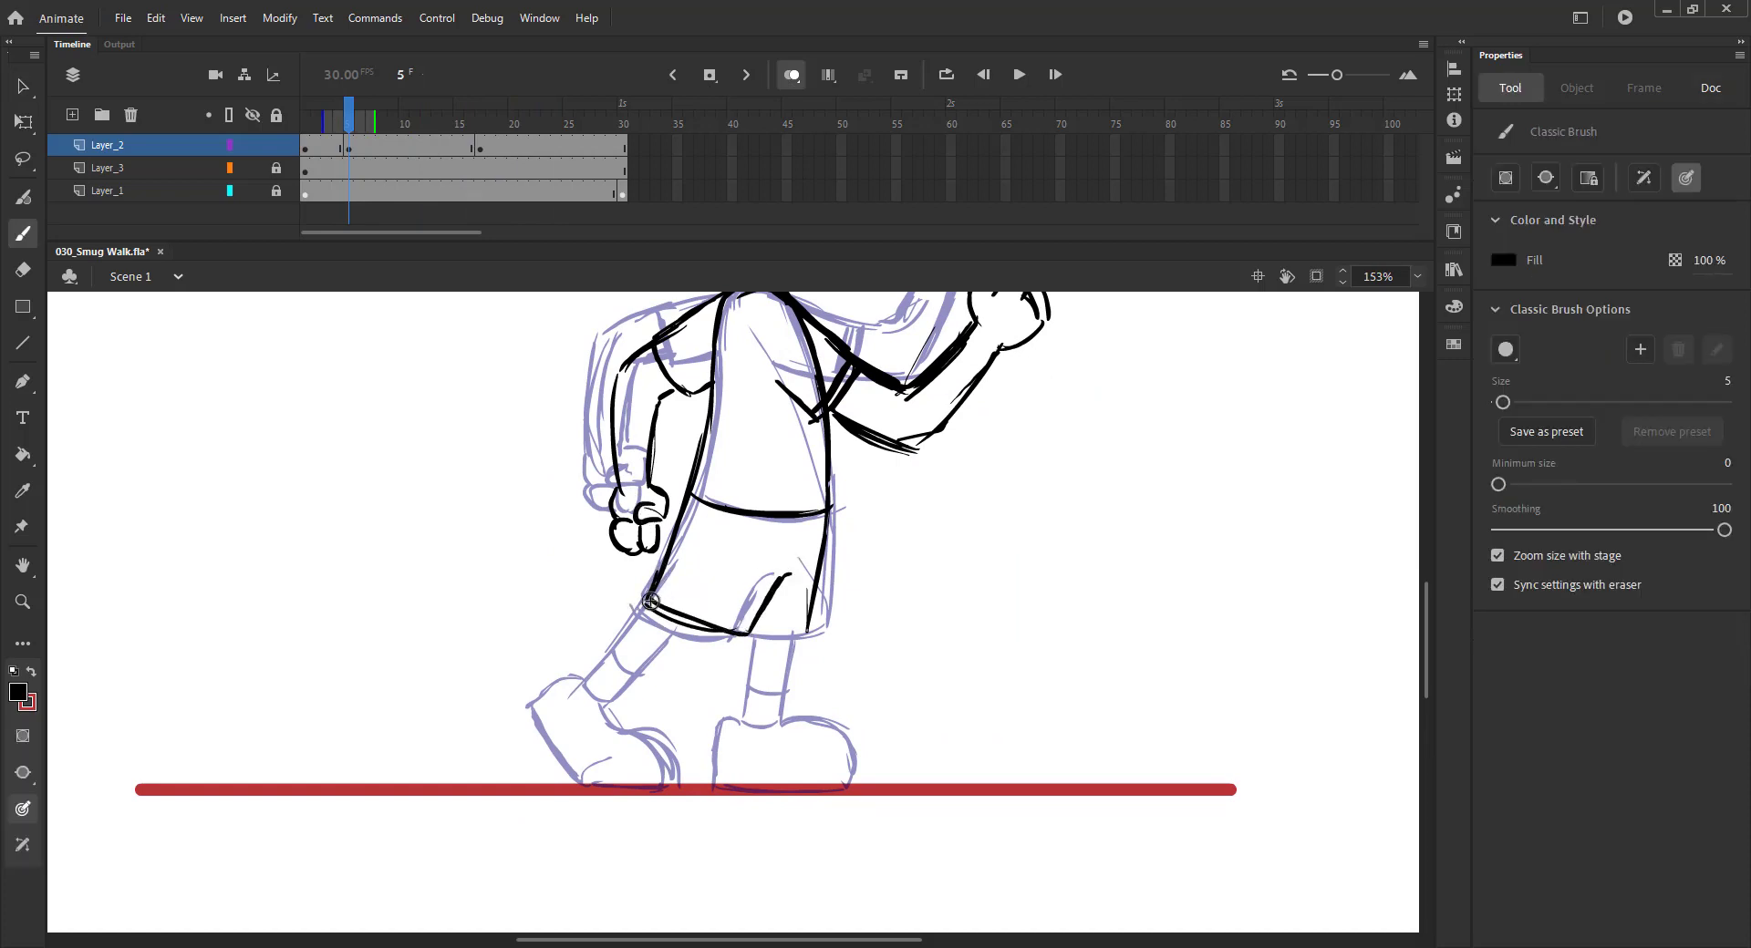
Step: Draw the rear leg on frame 5 bent backward, with the sock line and the shoe lifted off the ground and pointing down
{"action": "left_click_drag", "start_coordinate": [649, 602], "coordinate": [581, 619]}
{"action": "mouse_move", "coordinate": [704, 626]}
{"action": "left_mouse_down"}
{"action": "mouse_move", "coordinate": [603, 650]}
{"action": "mouse_move", "coordinate": [618, 650]}
{"action": "left_mouse_up"}
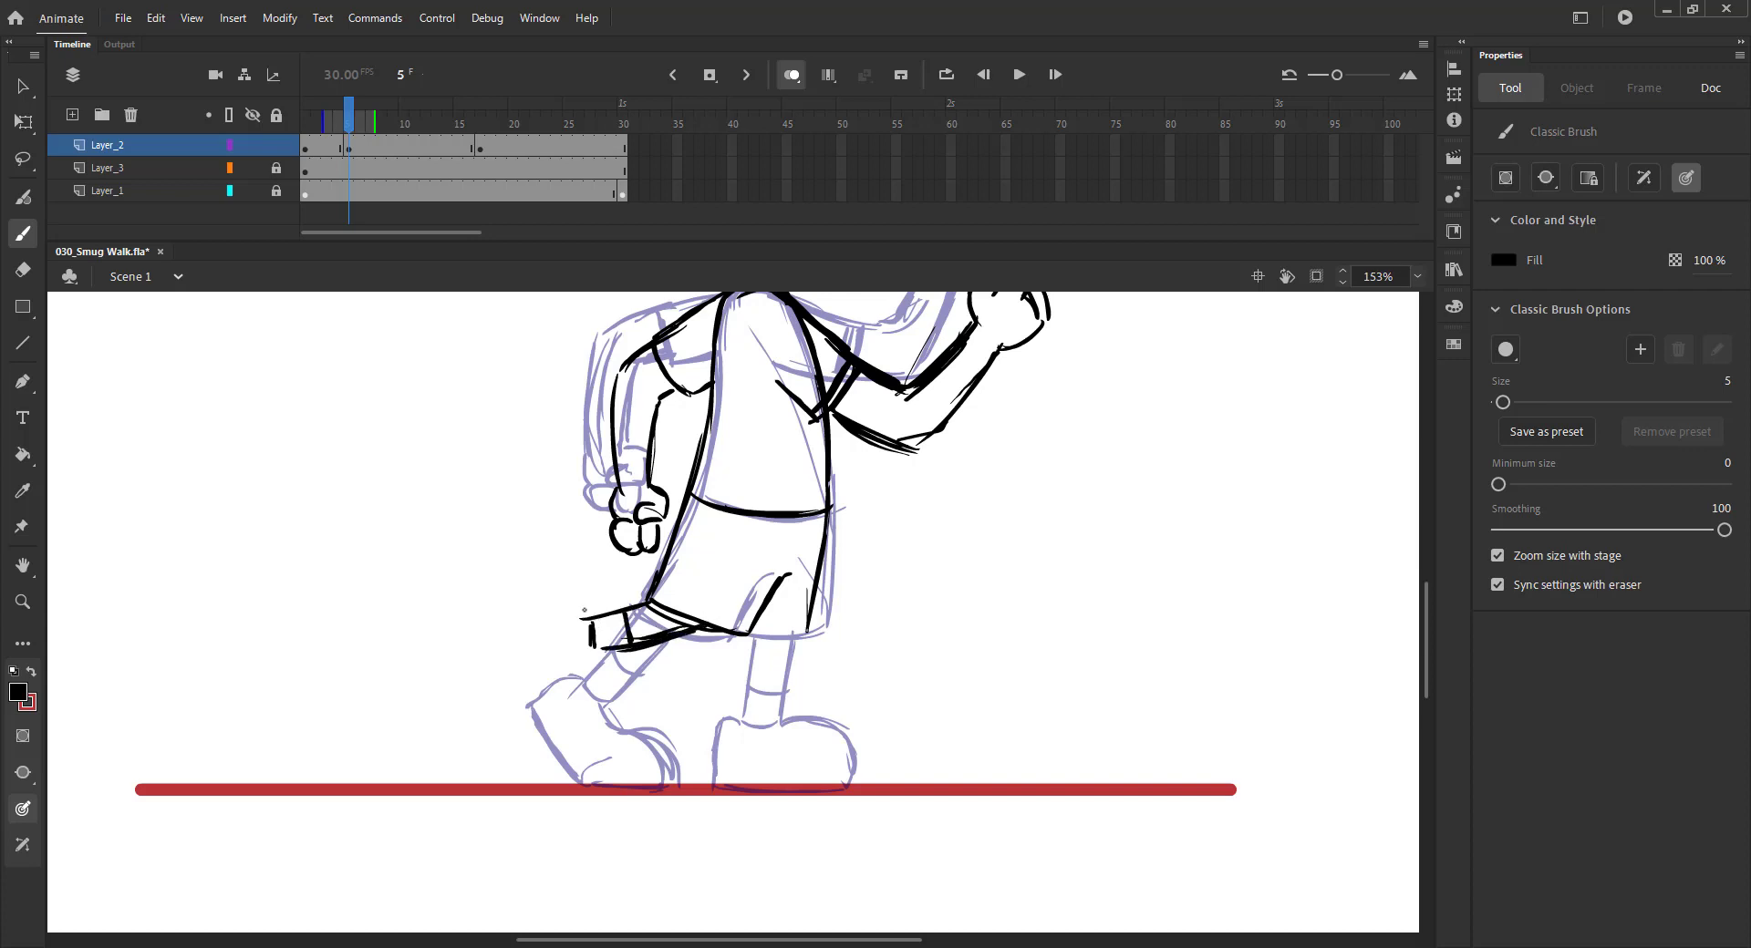
{"action": "left_click_drag", "start_coordinate": [527, 623], "coordinate": [530, 710]}
{"action": "left_click_drag", "start_coordinate": [589, 653], "coordinate": [571, 743]}
{"action": "left_click_drag", "start_coordinate": [588, 709], "coordinate": [531, 726]}
{"action": "left_click_drag", "start_coordinate": [524, 680], "coordinate": [526, 724]}
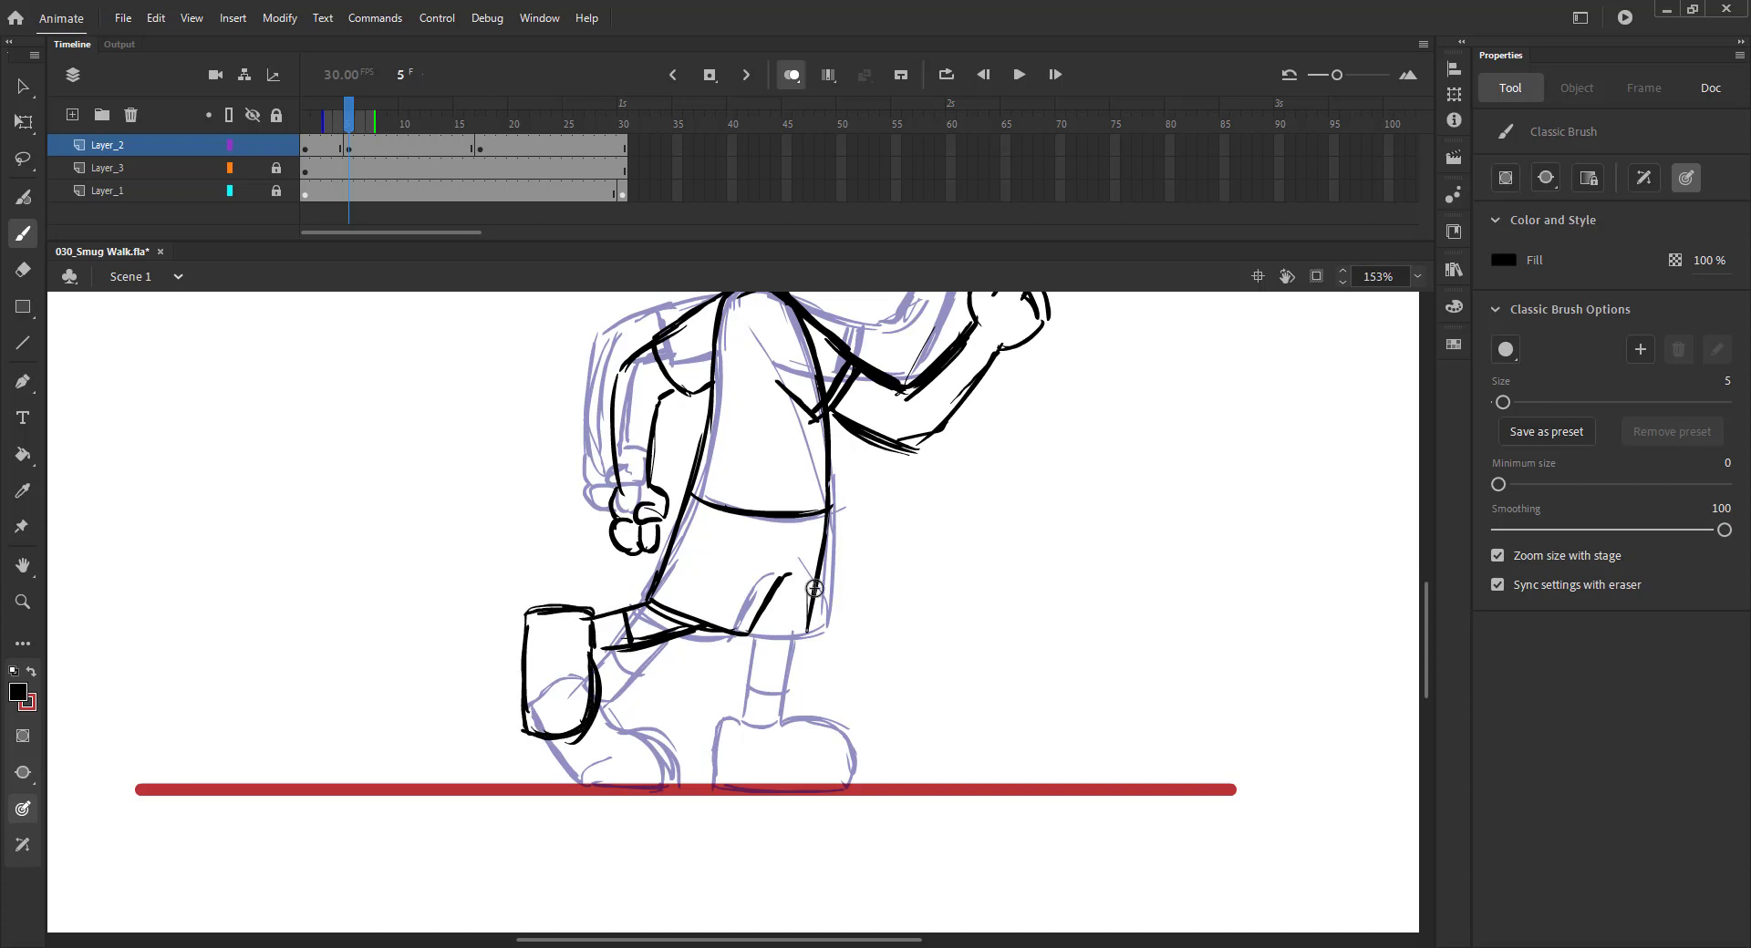
Step: Draw the front shorts leg and the standing leg on frame 5, with its sock line and a shoe flat on the ground line
{"action": "left_click_drag", "start_coordinate": [814, 588], "coordinate": [807, 632]}
{"action": "mouse_move", "coordinate": [750, 636]}
{"action": "left_mouse_down"}
{"action": "mouse_move", "coordinate": [804, 630]}
{"action": "mouse_move", "coordinate": [760, 730]}
{"action": "left_mouse_up"}
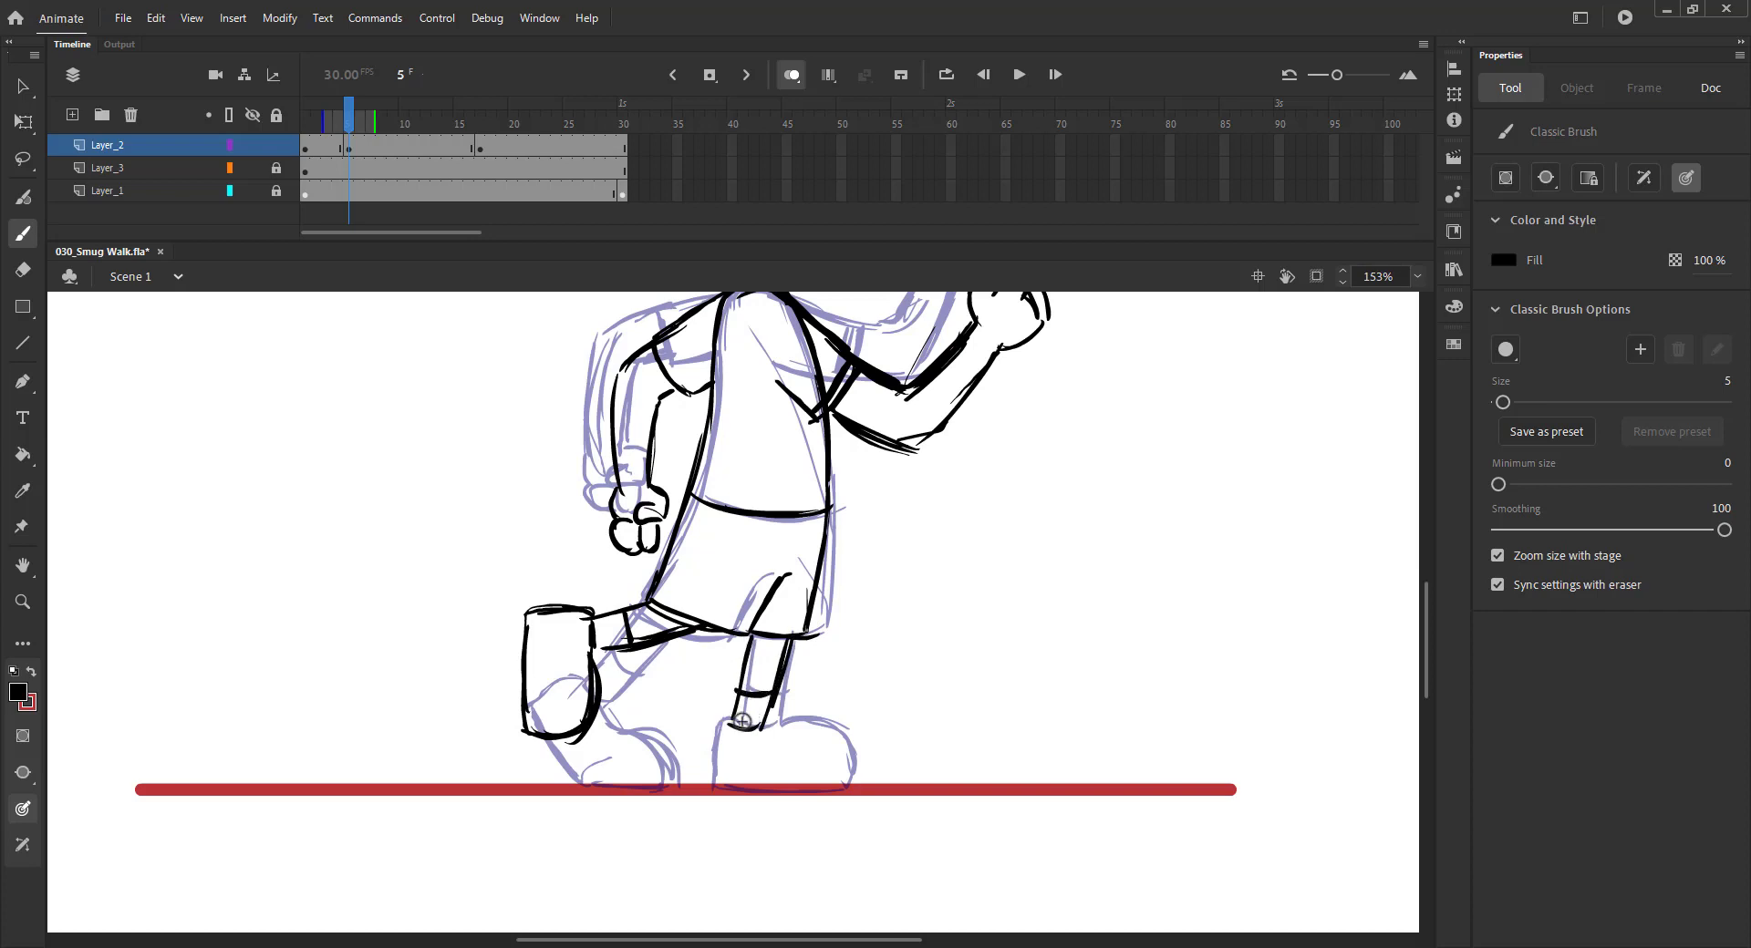
{"action": "mouse_move", "coordinate": [764, 723]}
{"action": "left_mouse_down"}
{"action": "mouse_move", "coordinate": [845, 735]}
{"action": "mouse_move", "coordinate": [856, 790]}
{"action": "left_mouse_up"}
{"action": "key", "text": "ctrl+z"}
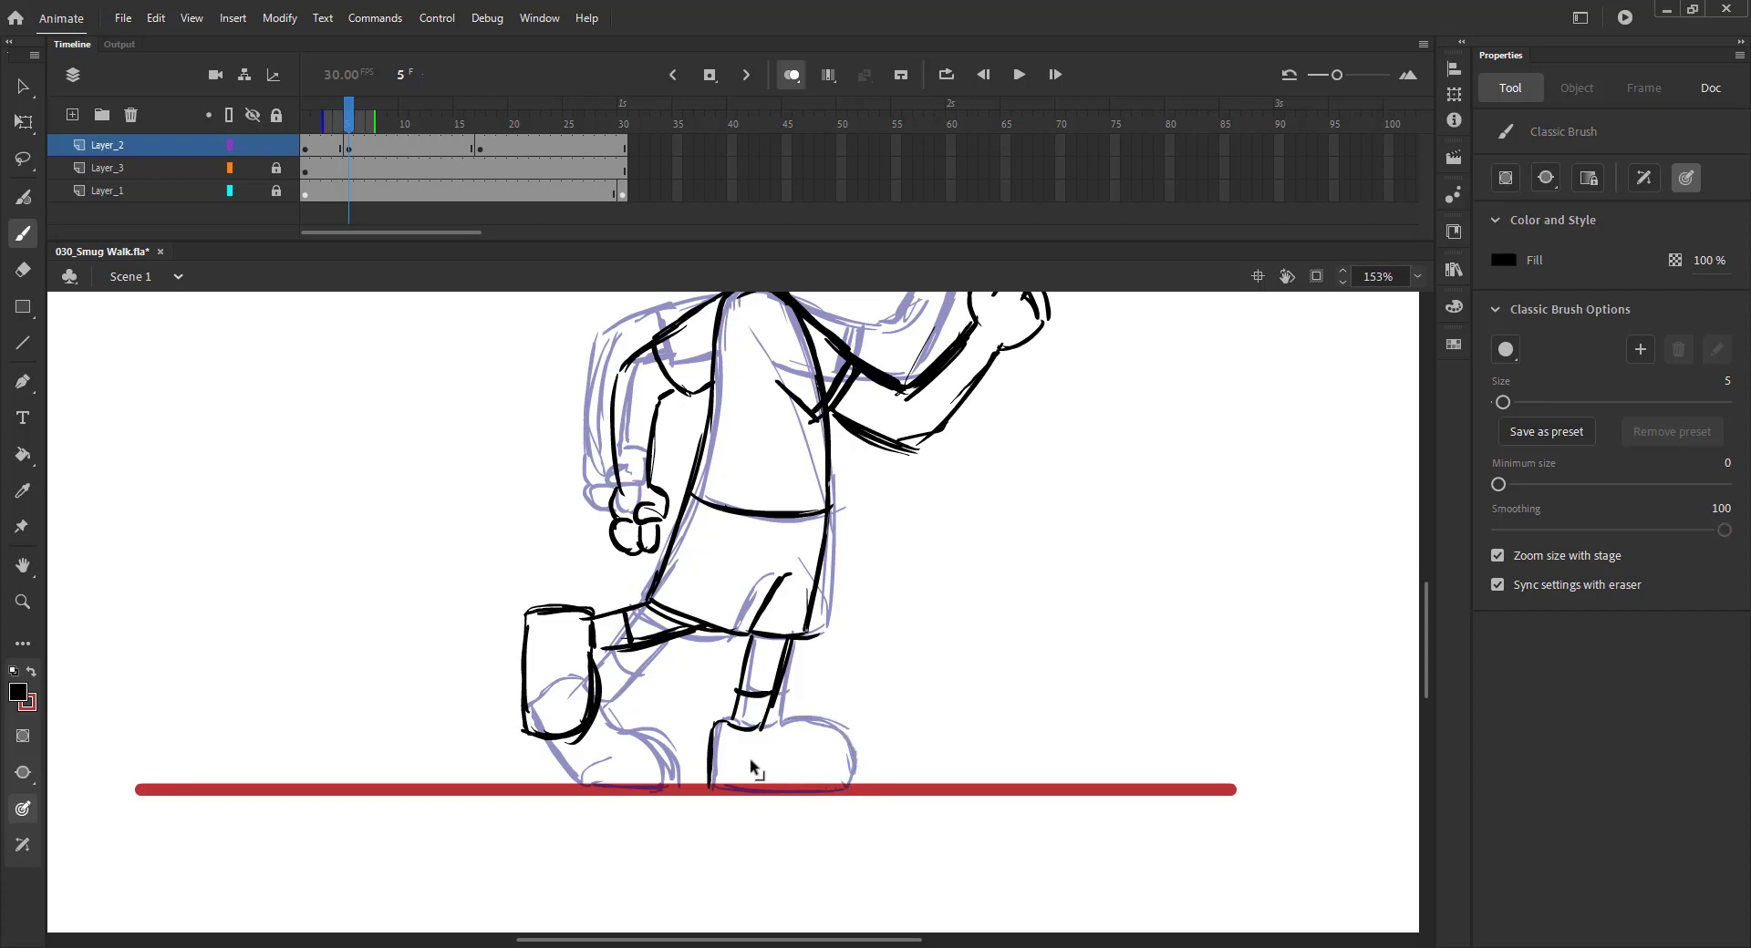
{"action": "mouse_move", "coordinate": [757, 727]}
{"action": "left_mouse_down"}
{"action": "mouse_move", "coordinate": [813, 721]}
{"action": "mouse_move", "coordinate": [850, 780]}
{"action": "left_mouse_up"}
{"action": "left_click_drag", "start_coordinate": [715, 789], "coordinate": [838, 792]}
{"action": "key", "text": "ctrl+z"}
Step: Turn off onion skinning, play the animation to review the frame 5 pose, and save the file
{"action": "key", "text": "ctrl+2"}
{"action": "left_click", "coordinate": [788, 79]}
{"action": "key", "text": "Return"}
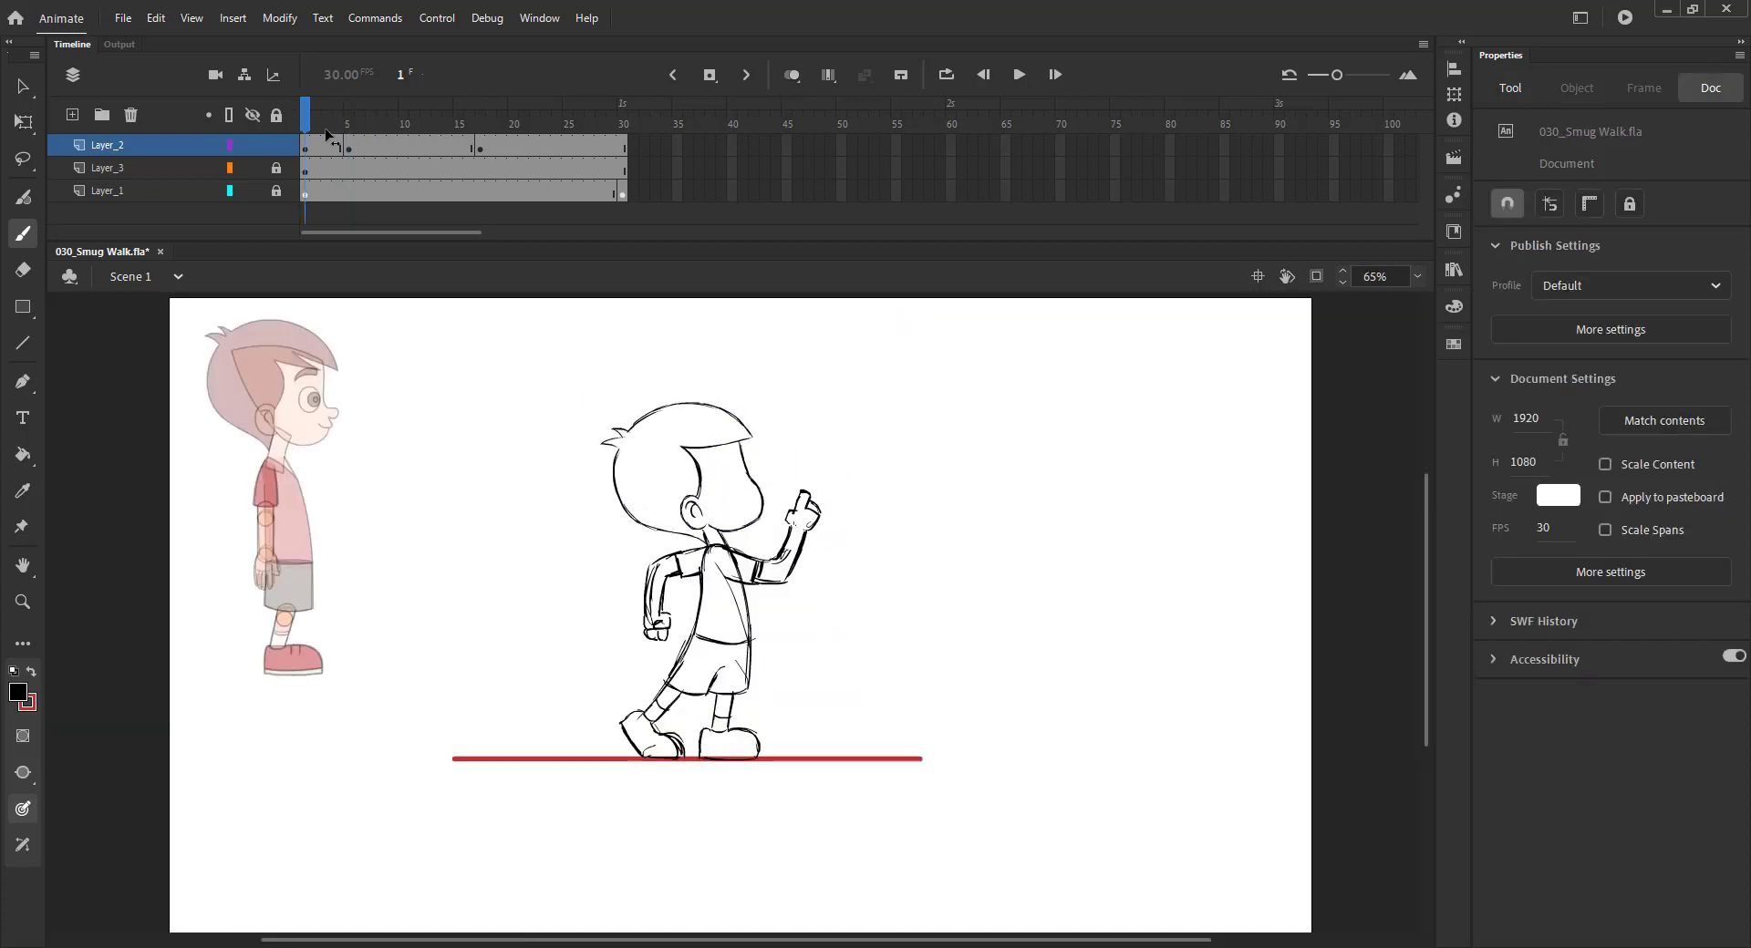
{"action": "left_click", "coordinate": [348, 145]}
{"action": "key", "text": "ctrl+s"}
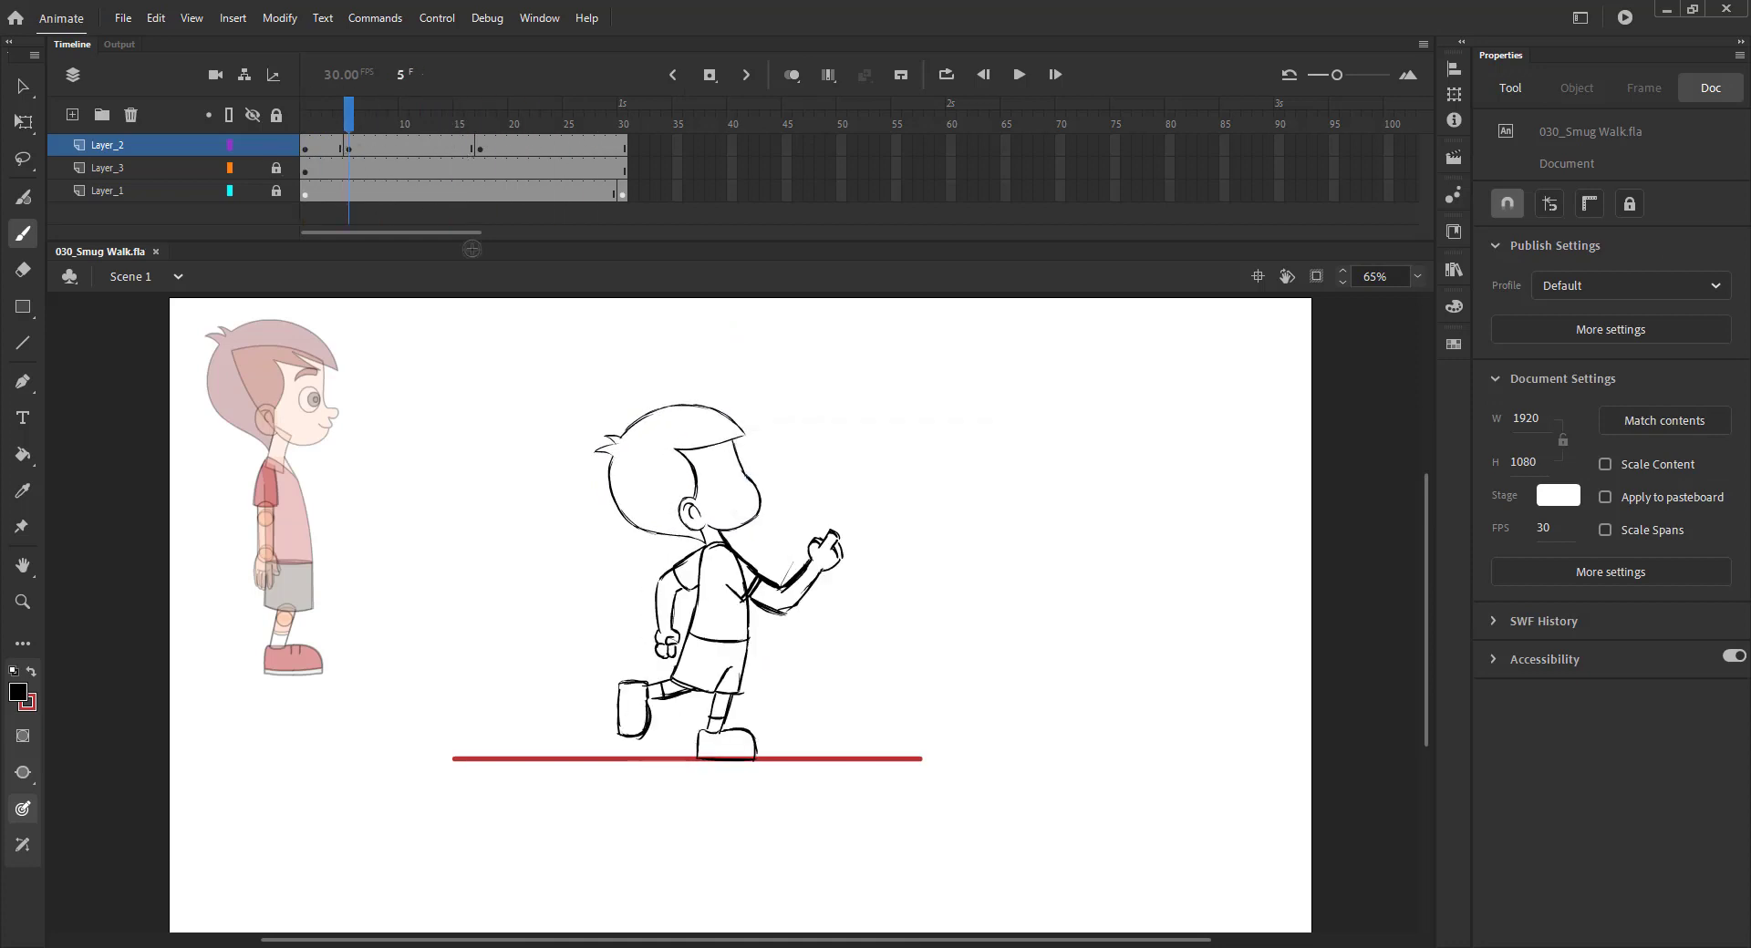
Step: Lasso the front arm on frame 5, nudge it slightly back and up, and save the file
{"action": "key", "text": "l"}
{"action": "left_click_drag", "start_coordinate": [786, 631], "coordinate": [783, 497]}
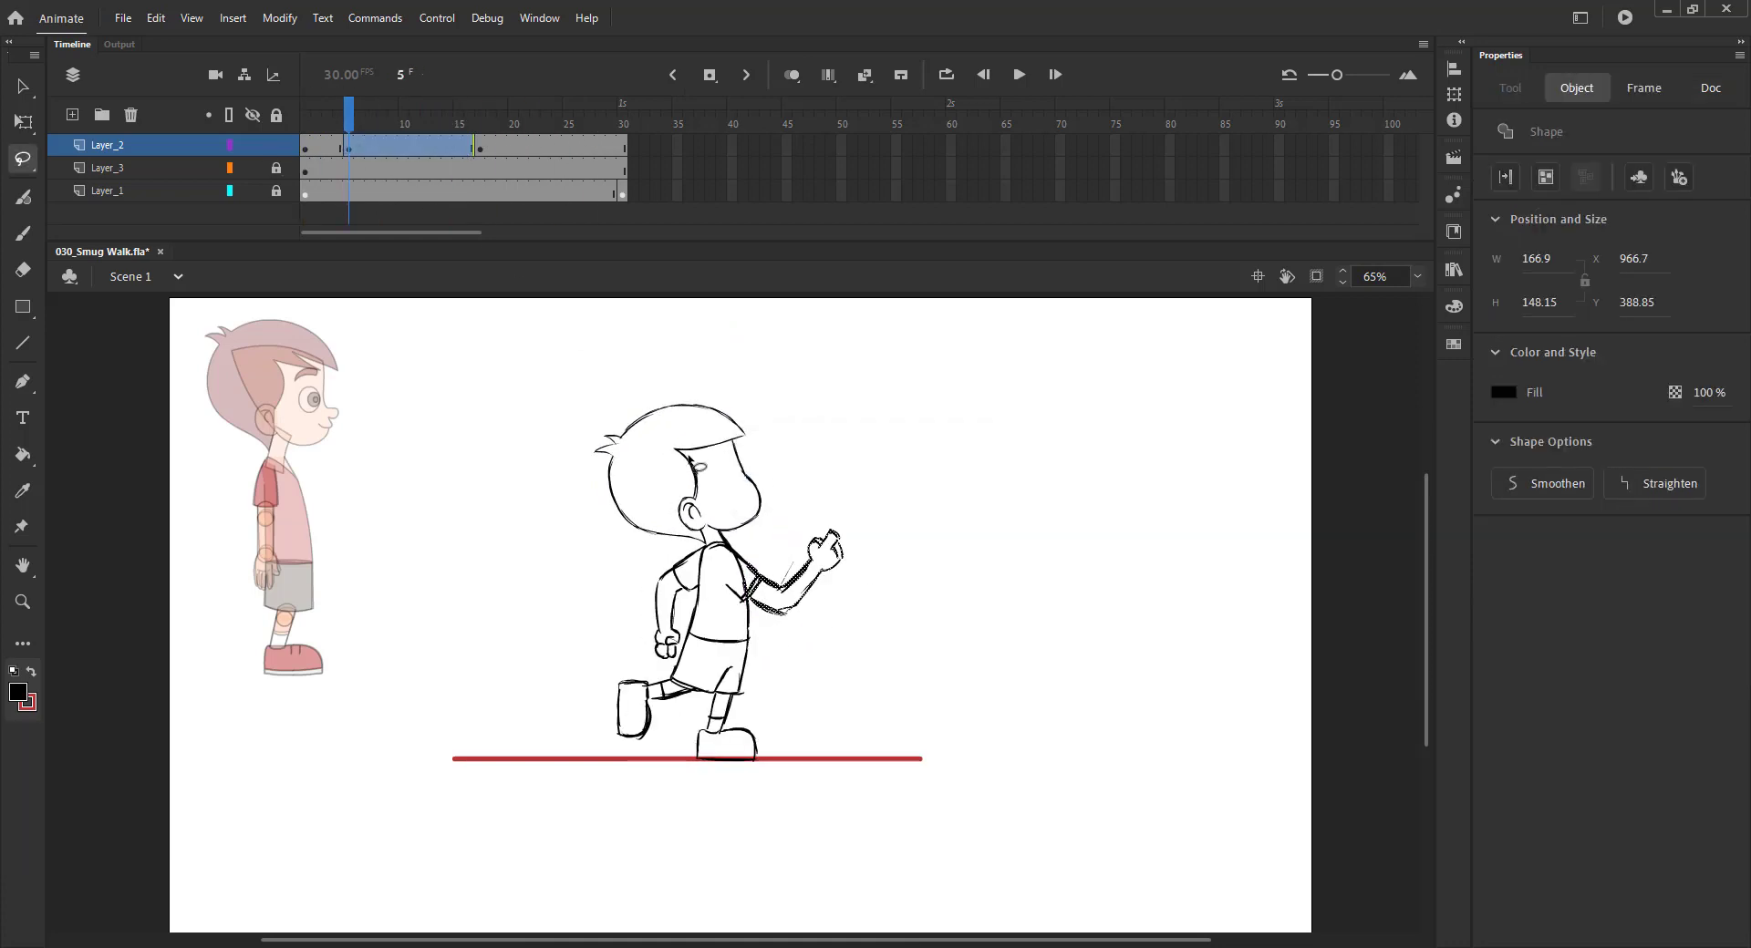
{"action": "key", "text": "Left"}
{"action": "key", "text": "Left"}
{"action": "key", "text": "Up"}
{"action": "key", "text": "Up"}
{"action": "key", "text": "Left"}
{"action": "key", "text": "Left"}
{"action": "key", "text": "Up"}
{"action": "left_click", "coordinate": [712, 469]}
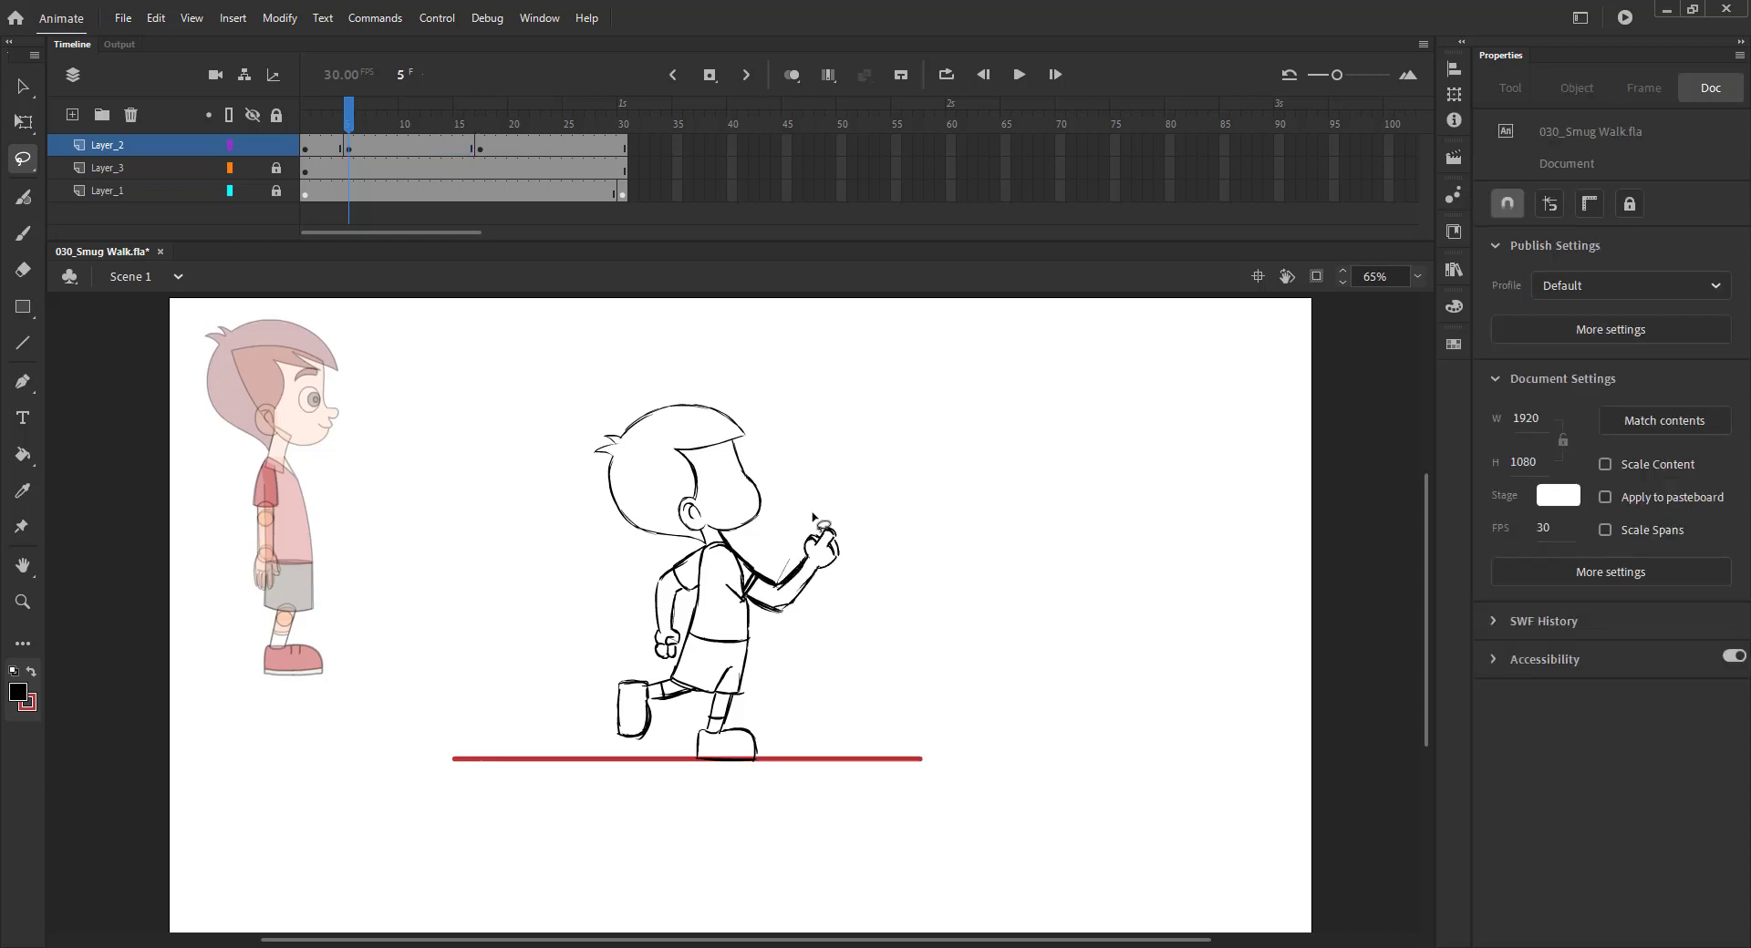
{"action": "key", "text": "ctrl+s"}
Step: Insert a blank keyframe at frame 21 of Layer_2 and duplicate the frame 5 drawing to frame 19 as a reference
{"action": "left_click", "coordinate": [440, 128]}
{"action": "mouse_move", "coordinate": [445, 128]}
{"action": "left_mouse_down"}
{"action": "mouse_move", "coordinate": [342, 160]}
{"action": "mouse_move", "coordinate": [604, 153]}
{"action": "mouse_move", "coordinate": [349, 191]}
{"action": "left_mouse_up"}
{"action": "key", "text": "v"}
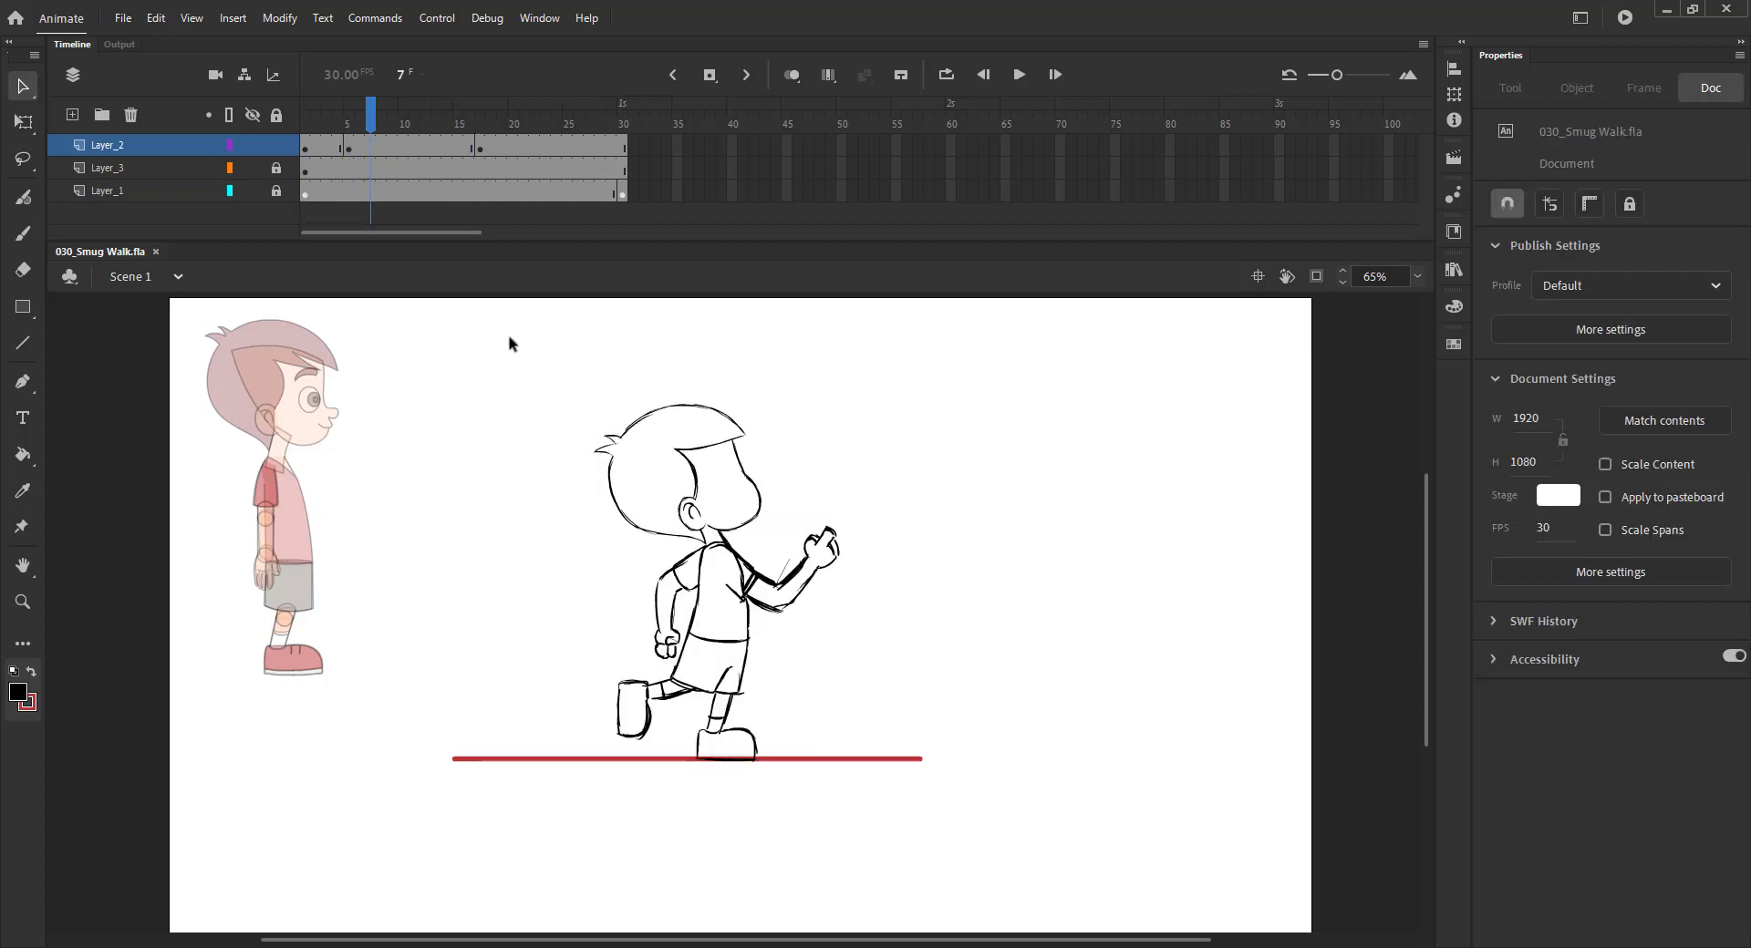
{"action": "left_click", "coordinate": [510, 127]}
{"action": "left_click", "coordinate": [525, 131]}
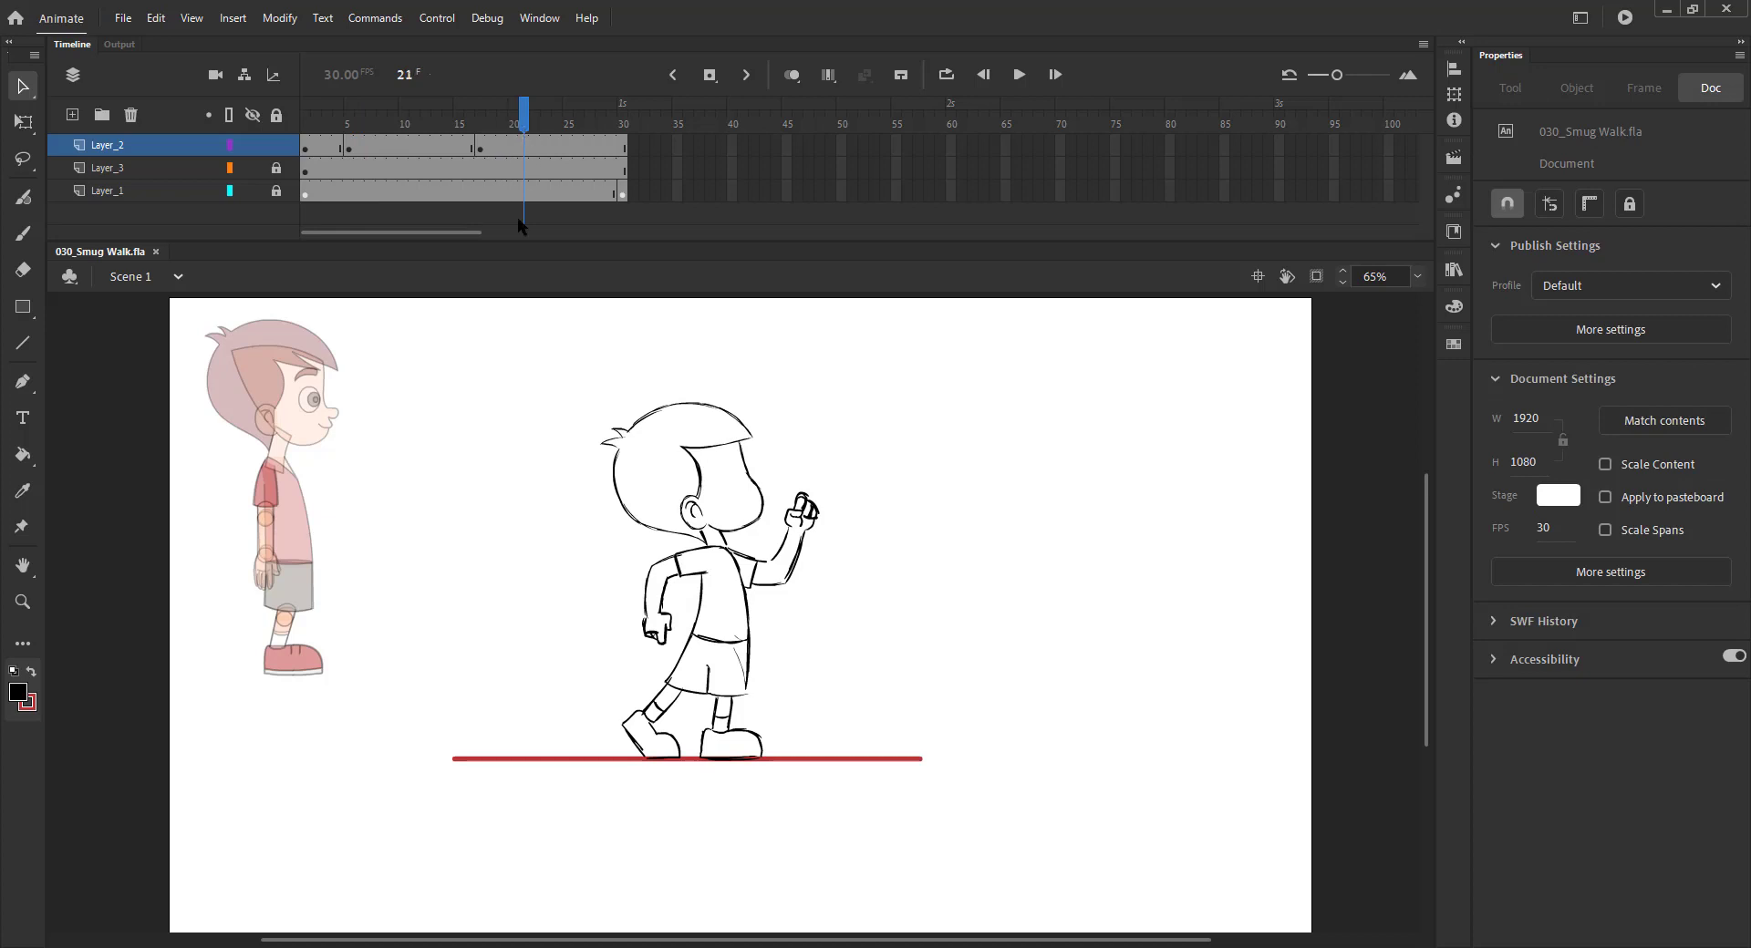
{"action": "key", "text": "F7"}
{"action": "left_click", "coordinate": [370, 149]}
{"action": "left_click_drag", "start_coordinate": [371, 148], "coordinate": [502, 148]}
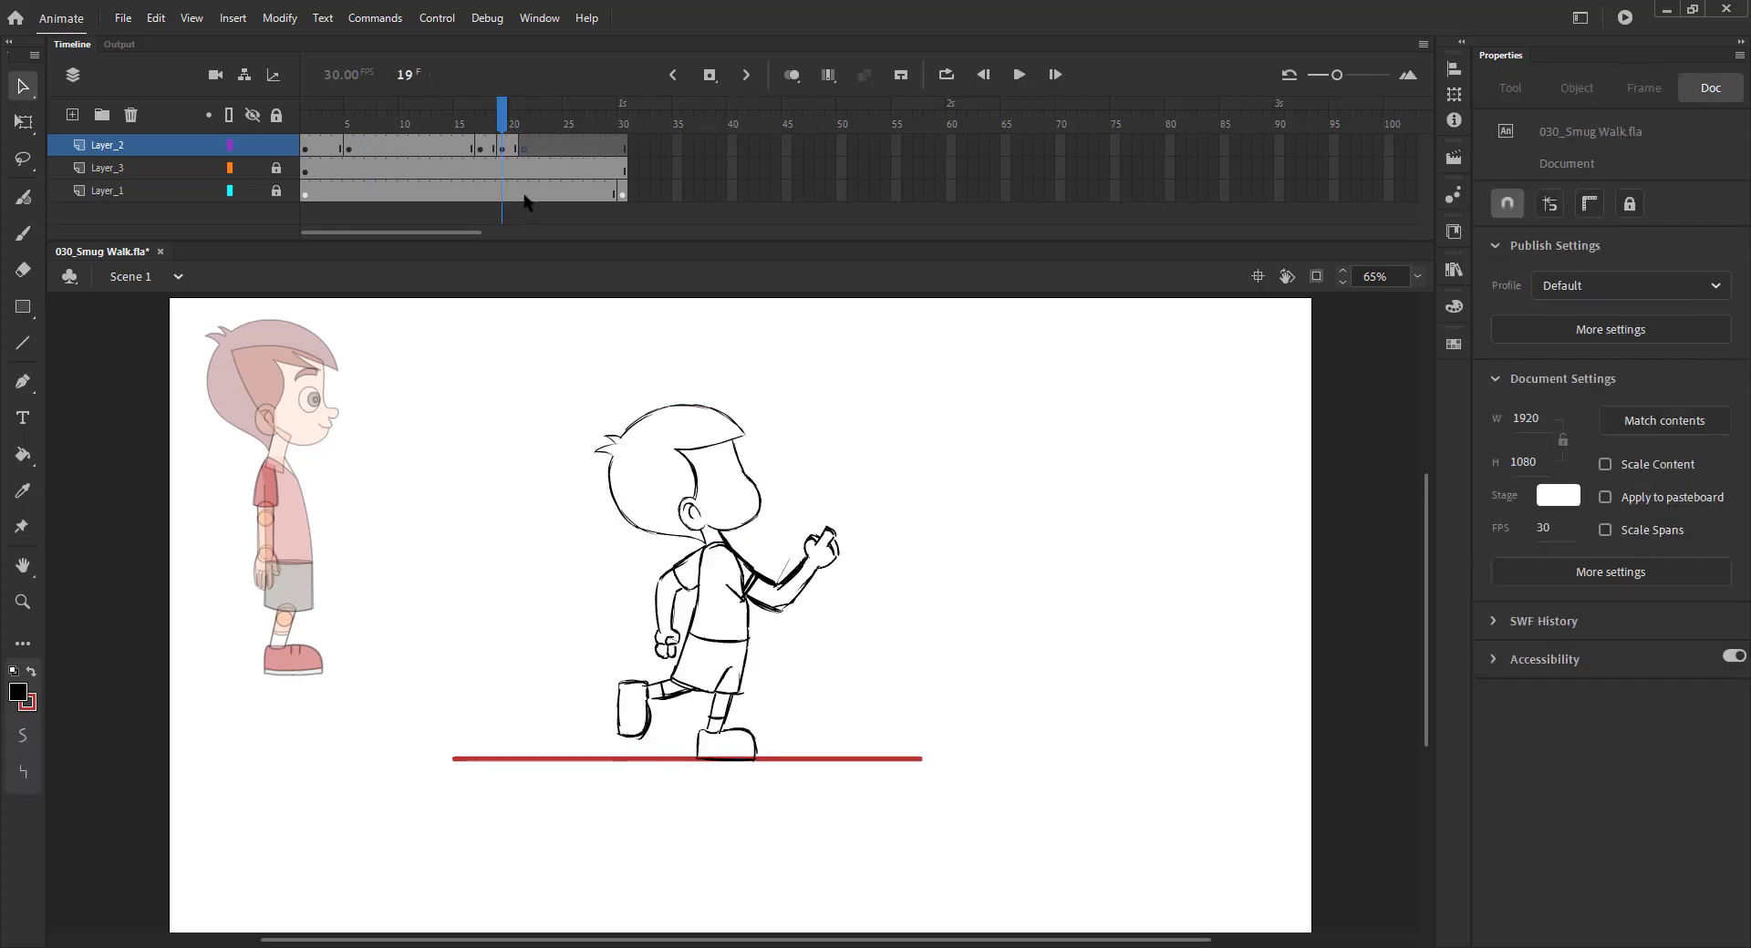
Step: Copy the head from frame 19 and paste it in place on frame 21
{"action": "left_click", "coordinate": [625, 429]}
{"action": "left_click", "coordinate": [473, 401]}
{"action": "key", "text": "period"}
{"action": "key", "text": "period"}
{"action": "key", "text": "ctrl+shift+v"}
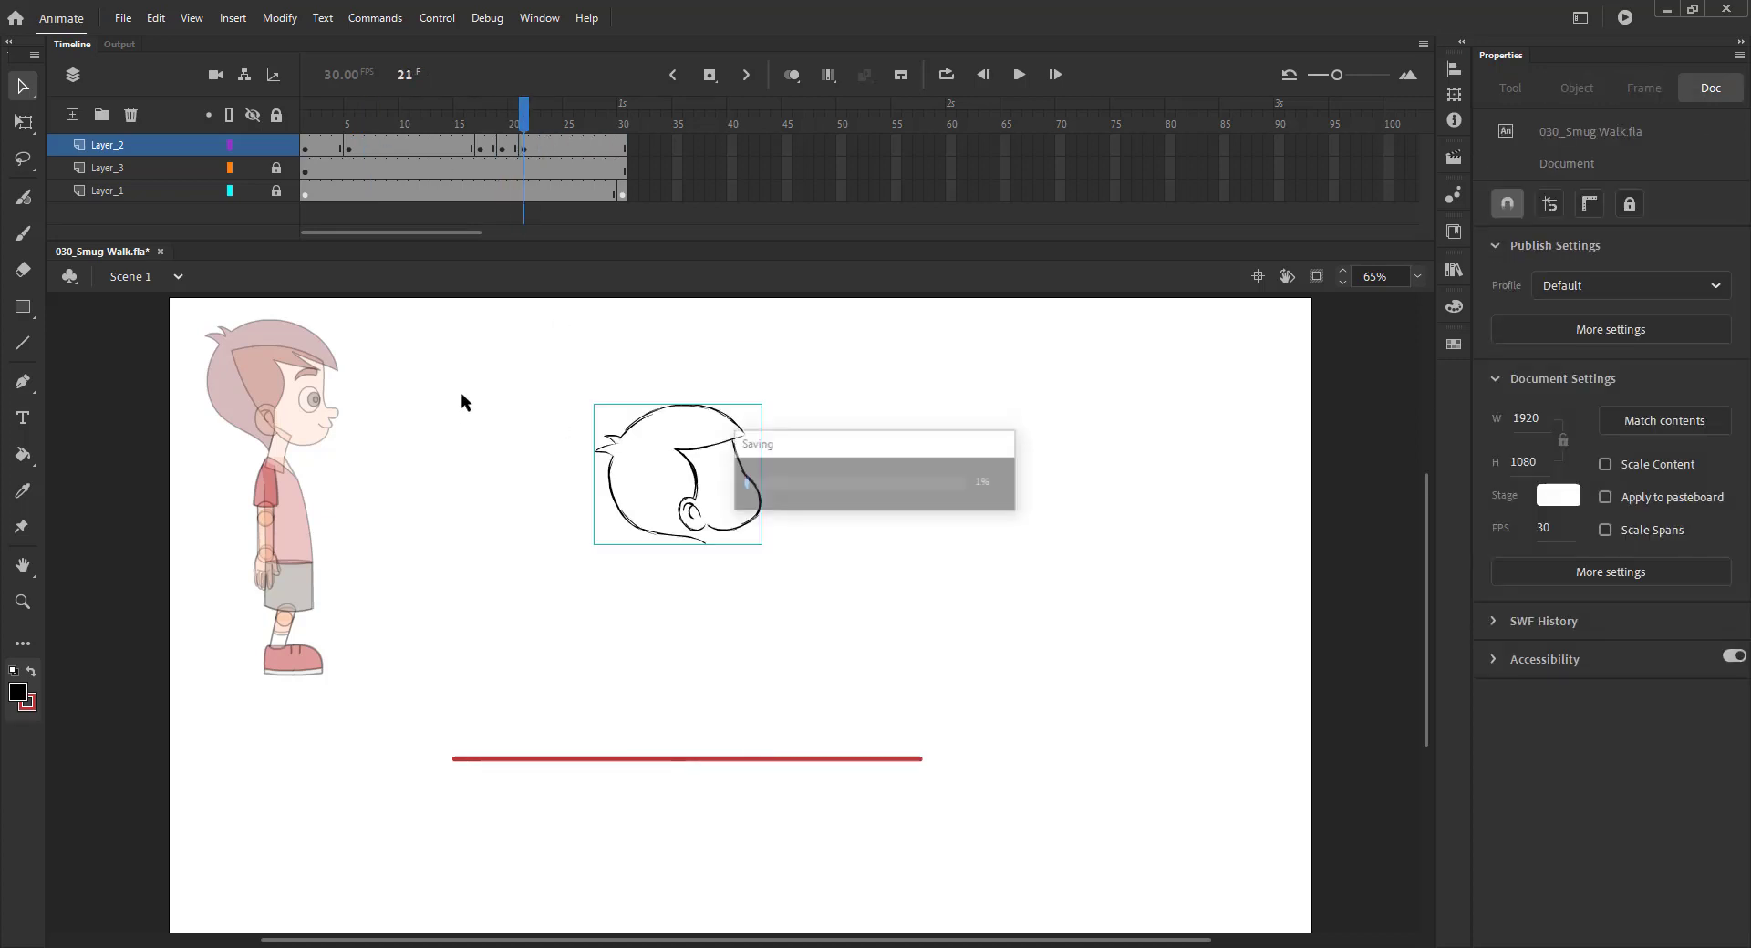
Step: Turn on onion skinning and draw the neck and the rear arm on frame 21, with its sleeve, forearm and hand
{"action": "left_click", "coordinate": [789, 77]}
{"action": "key", "text": "z"}
{"action": "left_click_drag", "start_coordinate": [502, 392], "coordinate": [916, 683]}
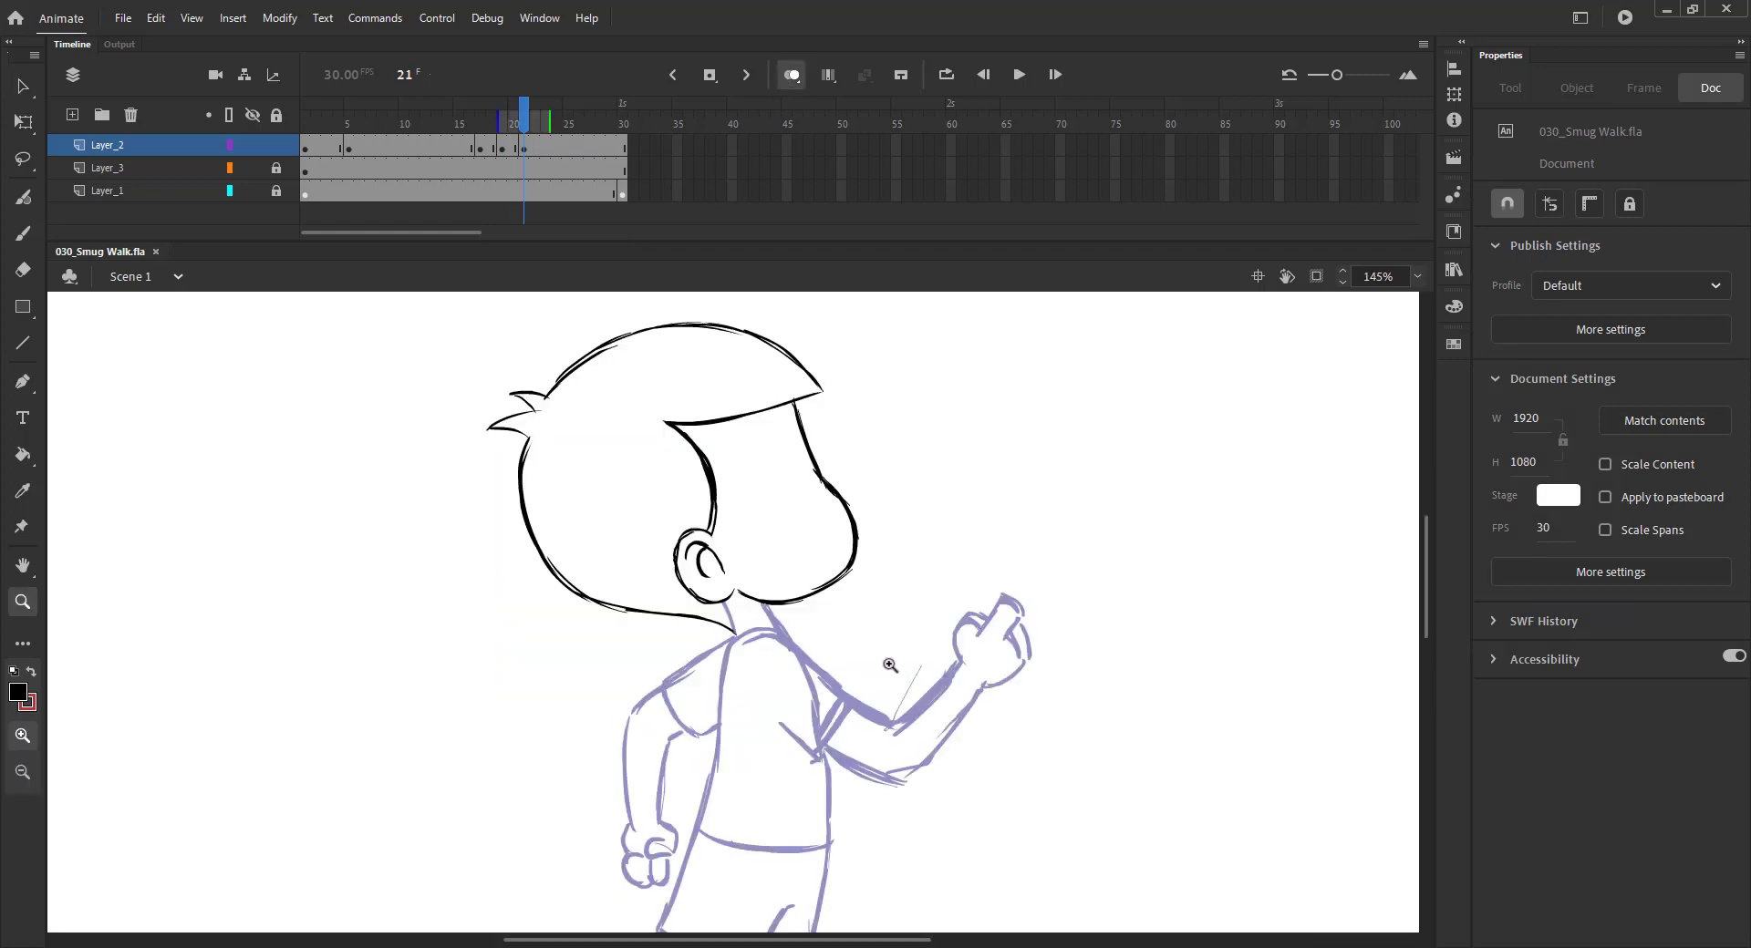
{"action": "key", "text": "b"}
{"action": "mouse_move", "coordinate": [697, 474]}
{"action": "left_mouse_down"}
{"action": "mouse_move", "coordinate": [732, 402]}
{"action": "mouse_move", "coordinate": [785, 378]}
{"action": "mouse_move", "coordinate": [714, 427]}
{"action": "mouse_move", "coordinate": [758, 489]}
{"action": "mouse_move", "coordinate": [799, 456]}
{"action": "left_mouse_up"}
{"action": "left_click_drag", "start_coordinate": [678, 461], "coordinate": [682, 568]}
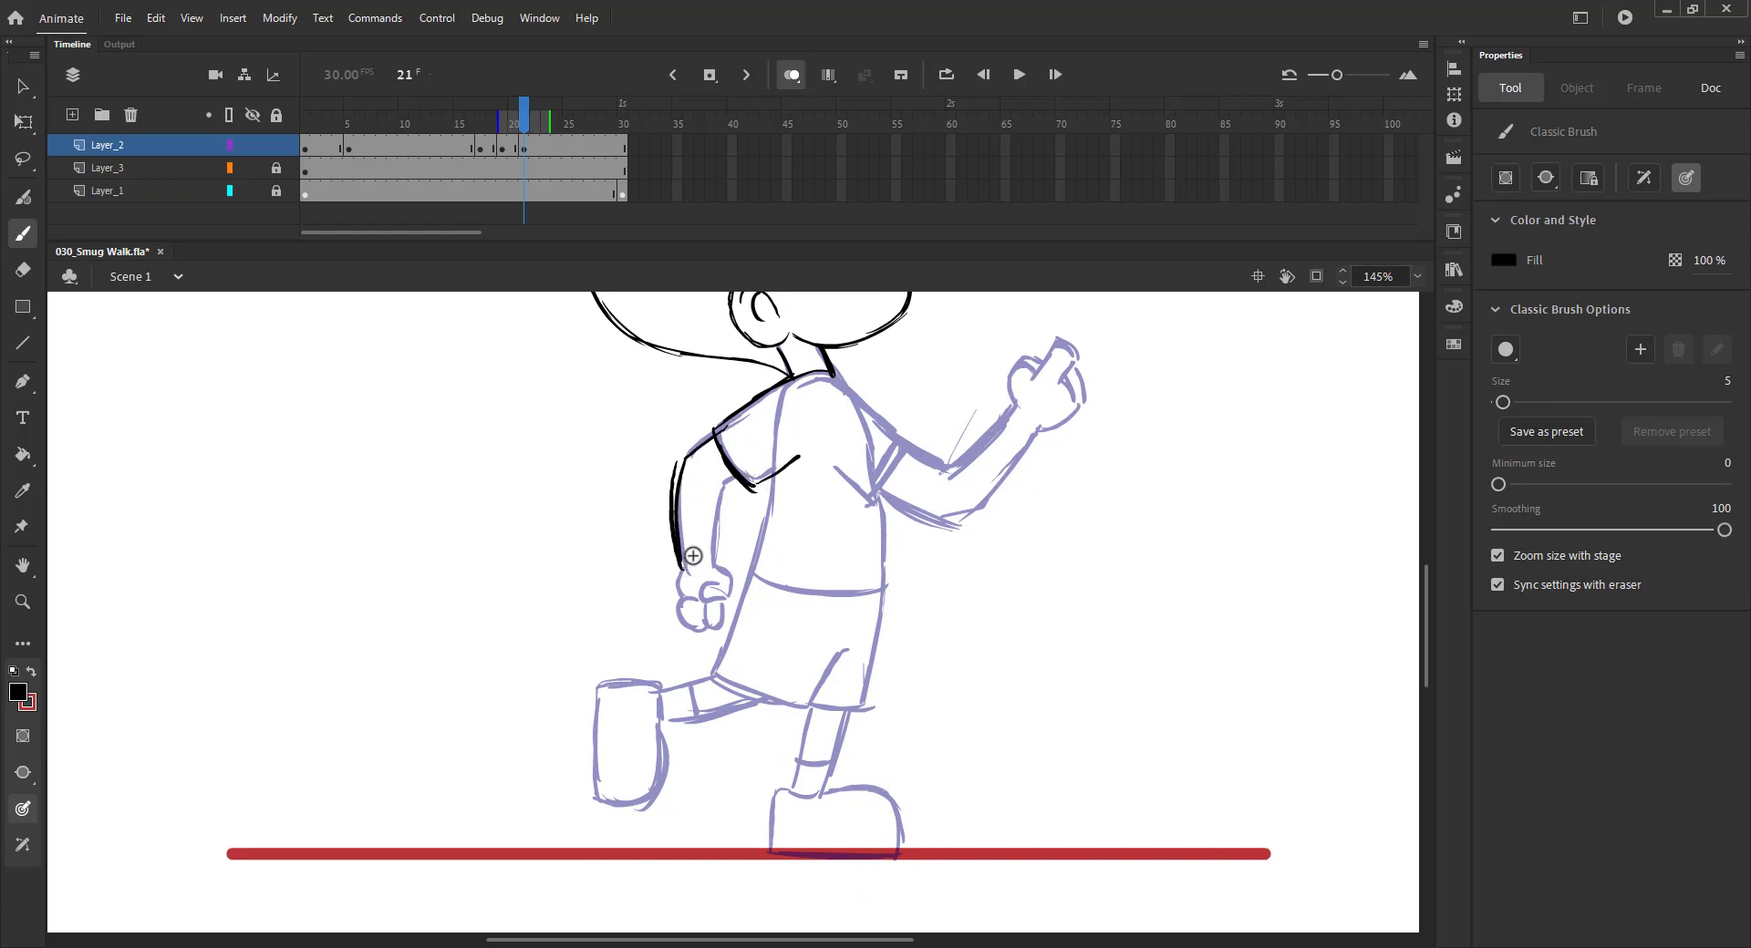
{"action": "left_click_drag", "start_coordinate": [725, 475], "coordinate": [724, 641]}
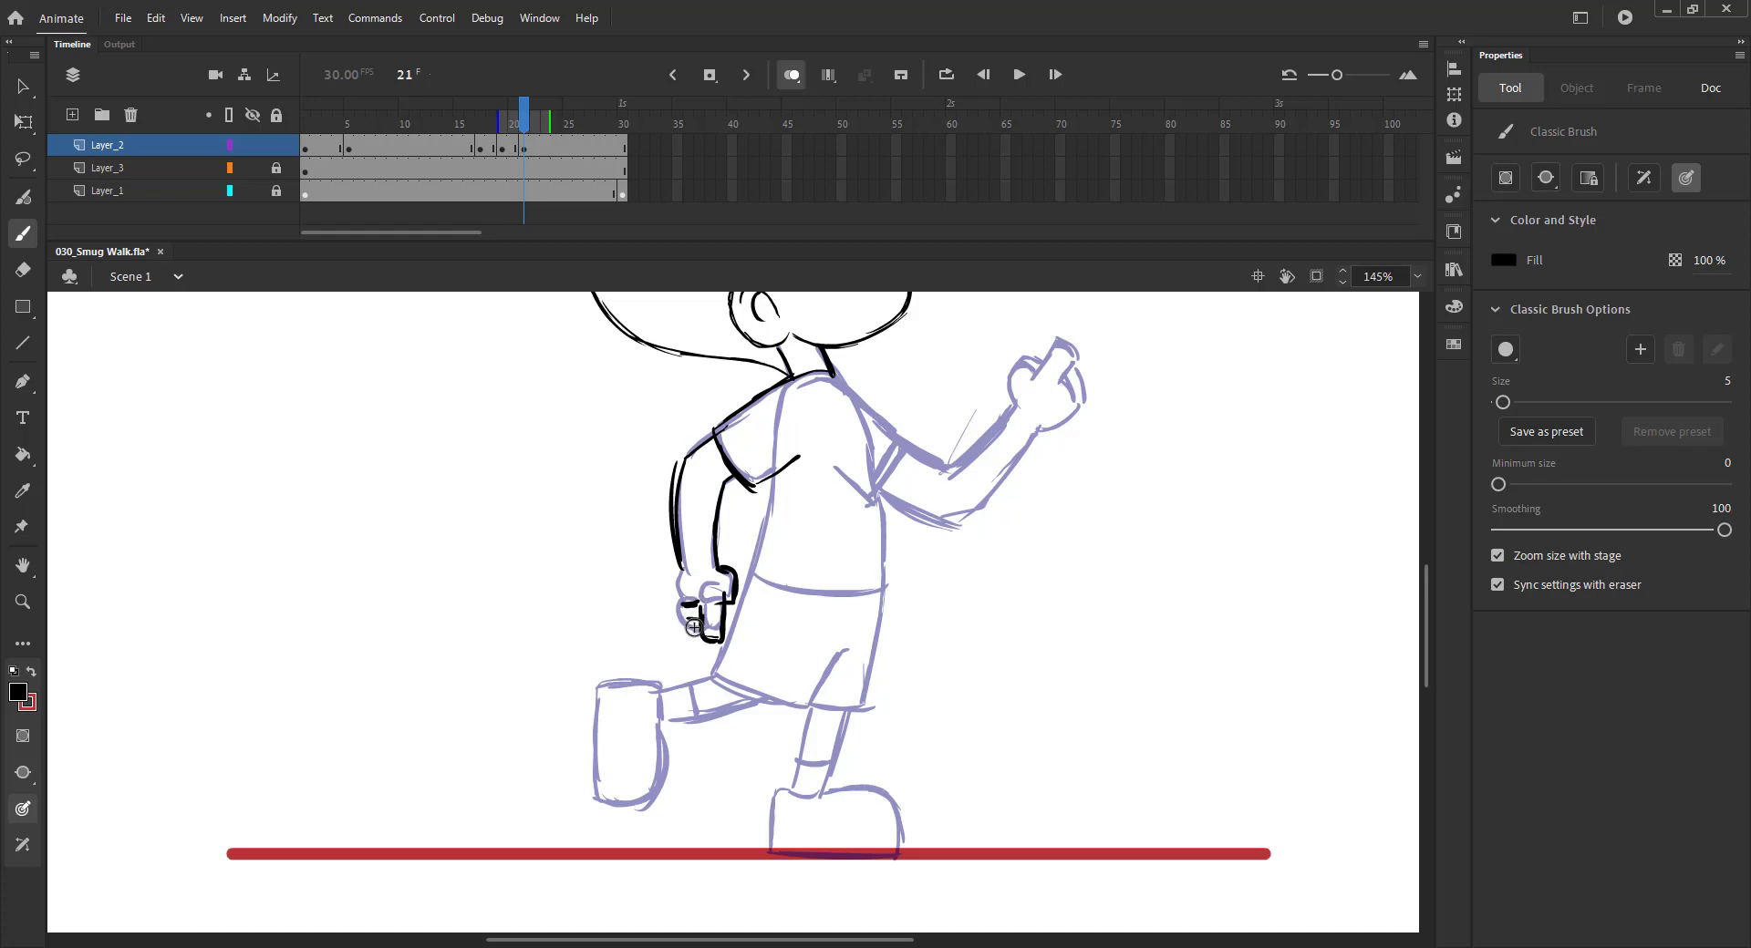
Step: Draw the back and front torso outlines and the shirt hem on frame 21
{"action": "left_click_drag", "start_coordinate": [777, 463], "coordinate": [757, 563]}
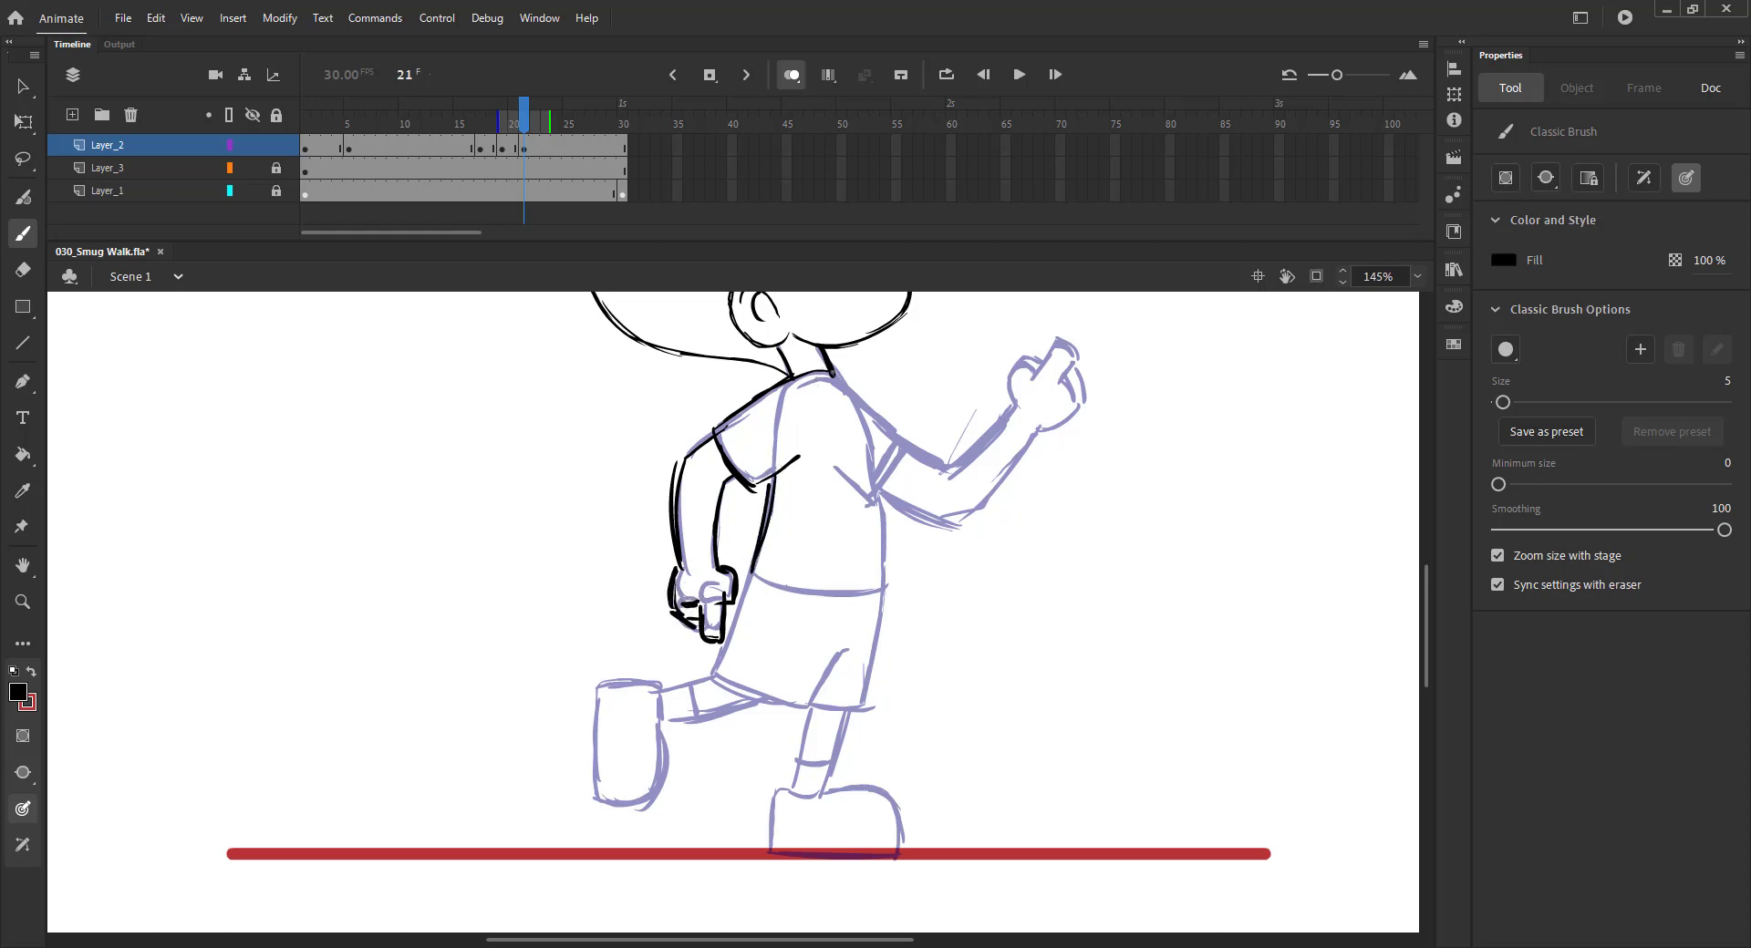
{"action": "left_click_drag", "start_coordinate": [821, 349], "coordinate": [883, 589]}
{"action": "left_click_drag", "start_coordinate": [750, 573], "coordinate": [884, 589]}
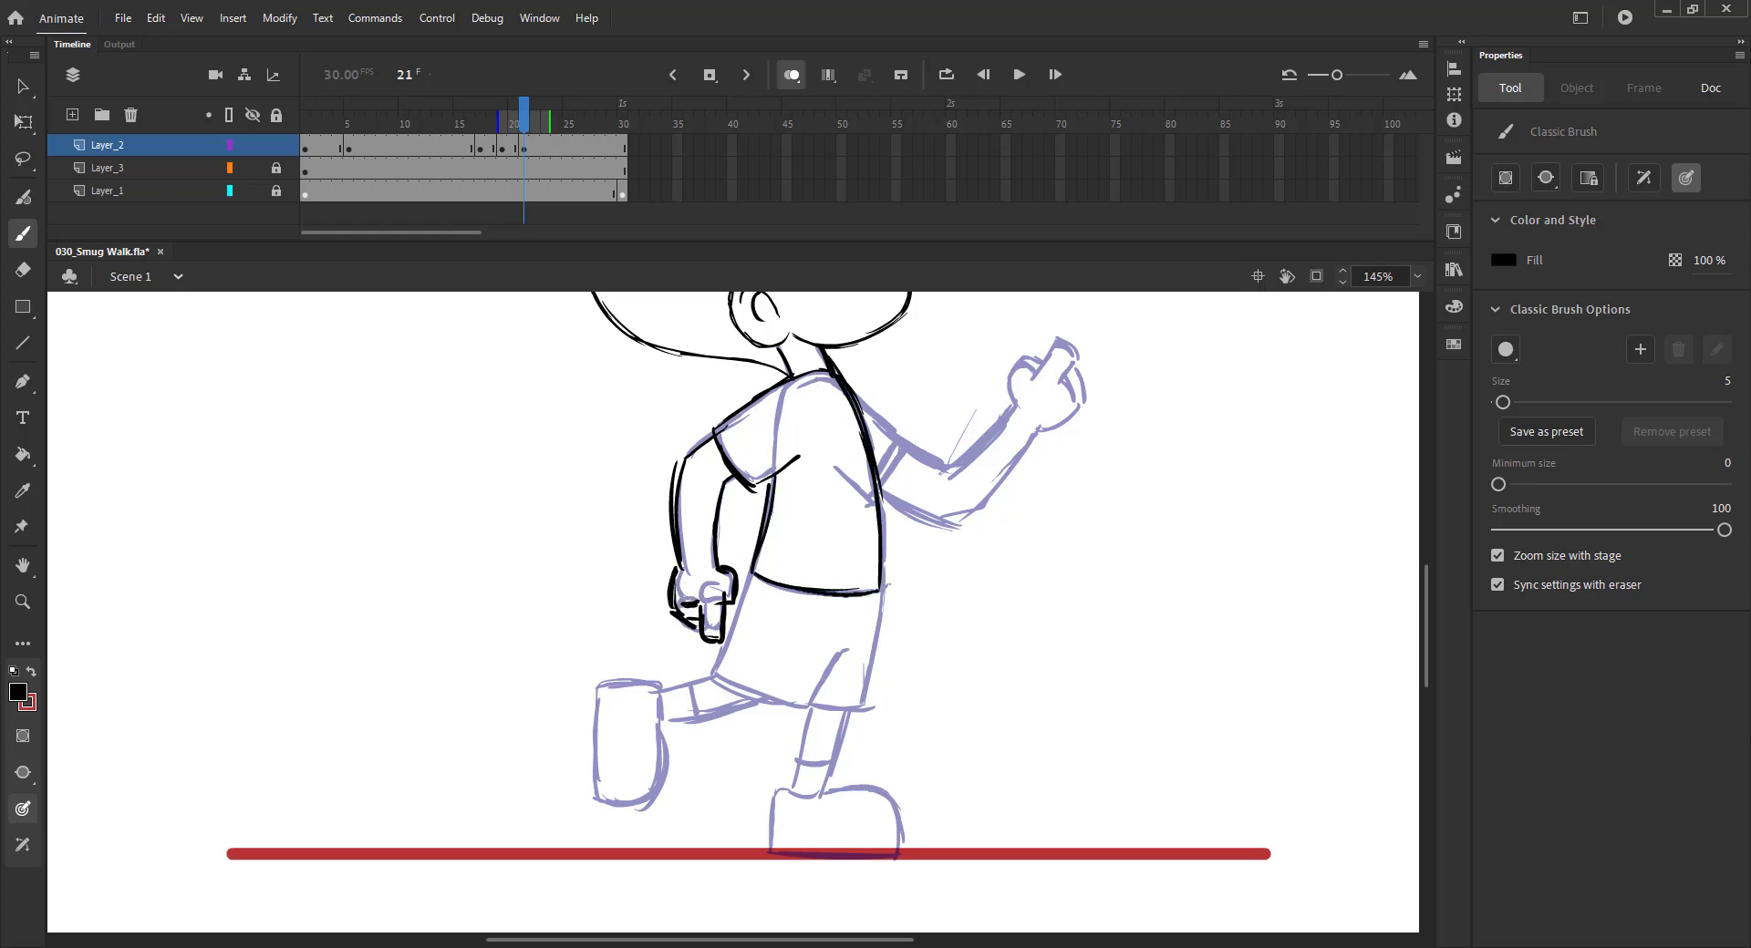
Step: Draw the front arm on frame 21 with sleeve, bent forearm and pointing hand, redoing the forearm stroke
{"action": "left_click_drag", "start_coordinate": [945, 466], "coordinate": [1003, 407]}
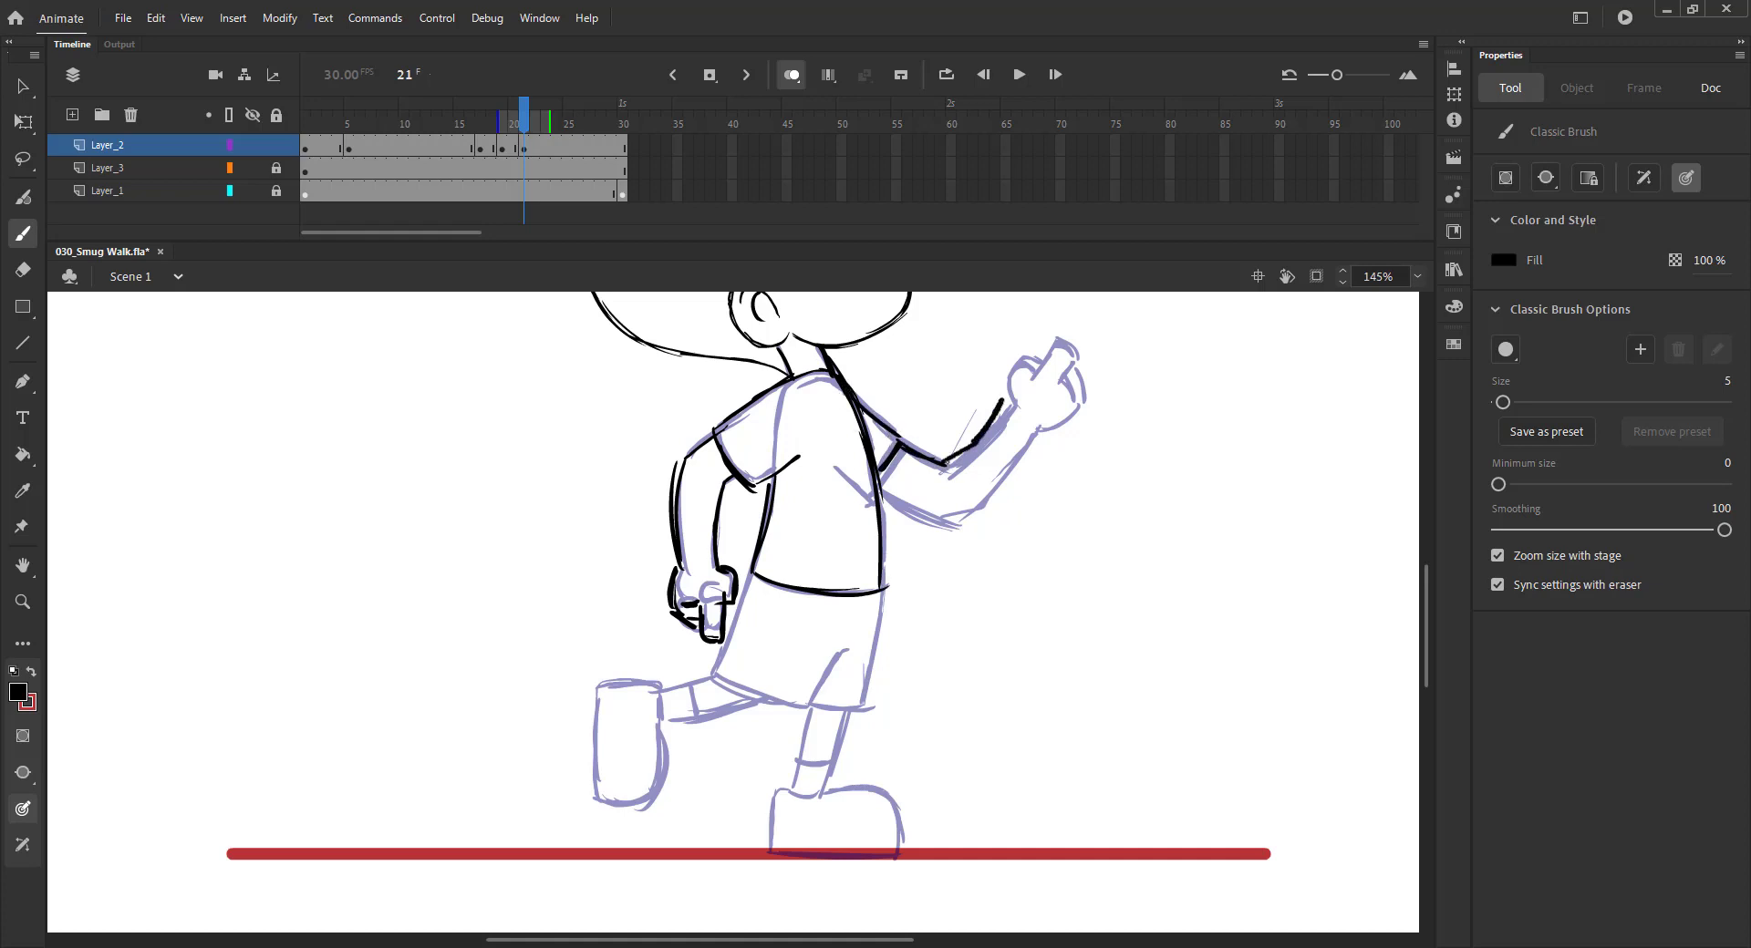
{"action": "key", "text": "ctrl+z"}
{"action": "left_click_drag", "start_coordinate": [945, 465], "coordinate": [1000, 410]}
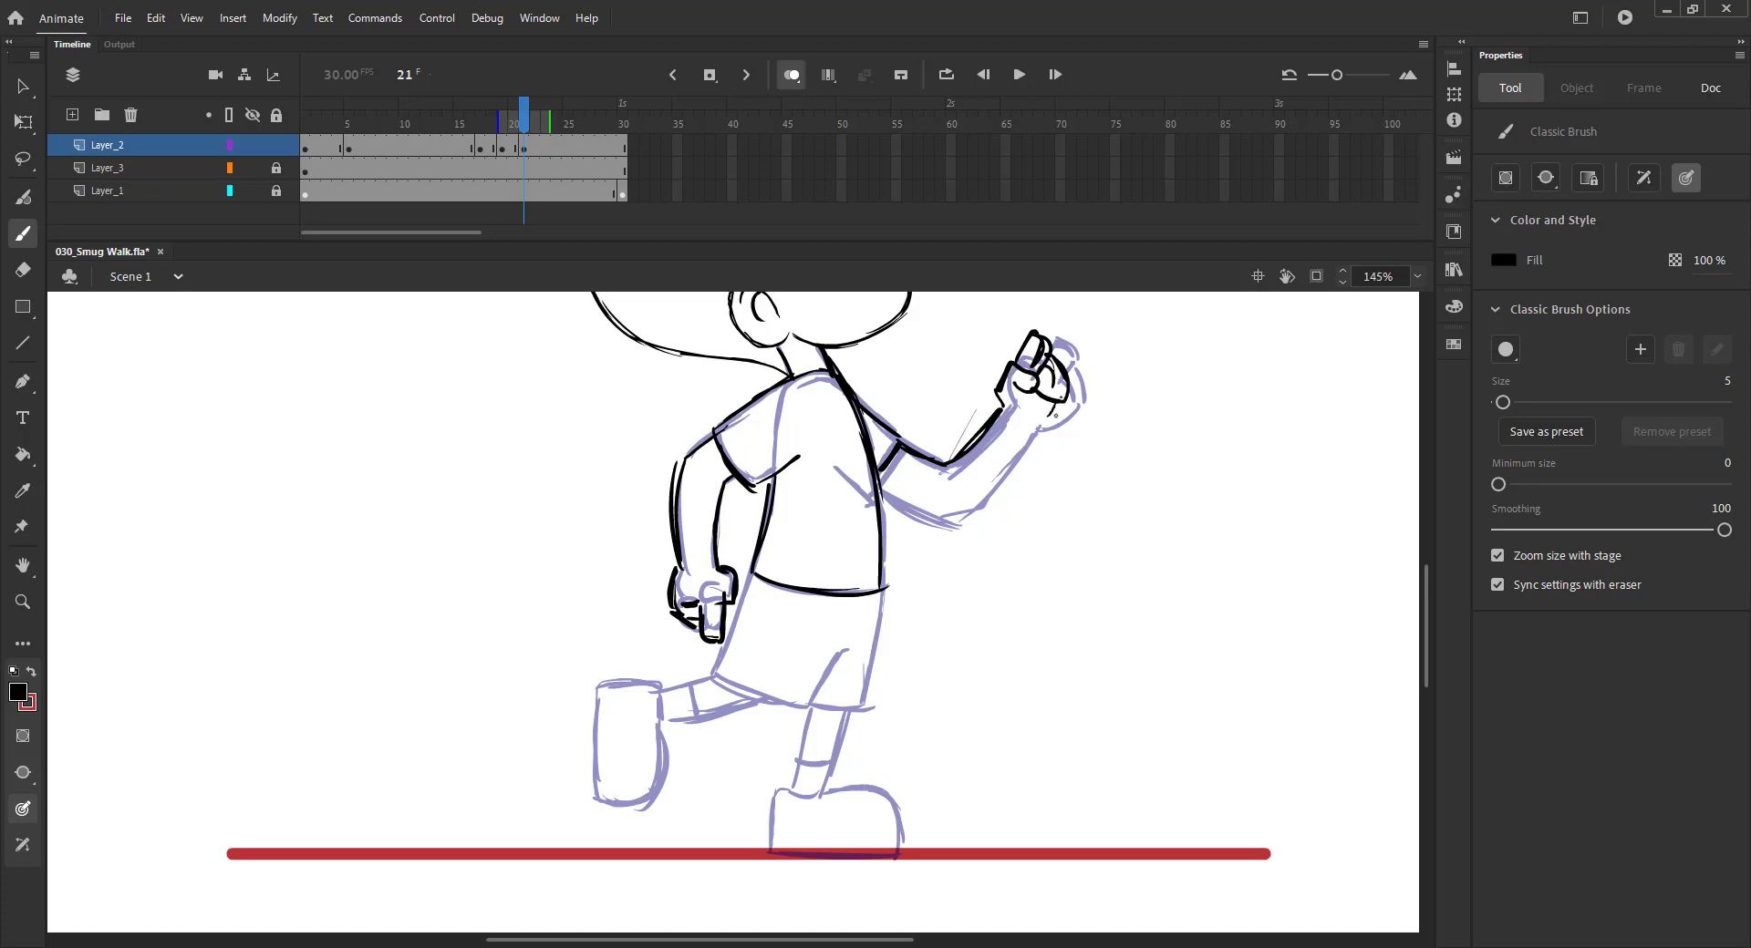
{"action": "mouse_move", "coordinate": [1055, 415]}
{"action": "left_mouse_down"}
{"action": "mouse_move", "coordinate": [989, 492]}
{"action": "mouse_move", "coordinate": [881, 493]}
{"action": "mouse_move", "coordinate": [925, 513]}
{"action": "mouse_move", "coordinate": [939, 629]}
{"action": "left_mouse_up"}
Step: Draw the shorts' inner crease and hem and the standing leg on frame 21, with its shoe flat on the ground line
{"action": "scroll", "coordinate": [840, 412], "scroll_direction": "down", "scroll_amount": 2}
{"action": "scroll", "coordinate": [840, 411], "scroll_direction": "left", "scroll_amount": 2}
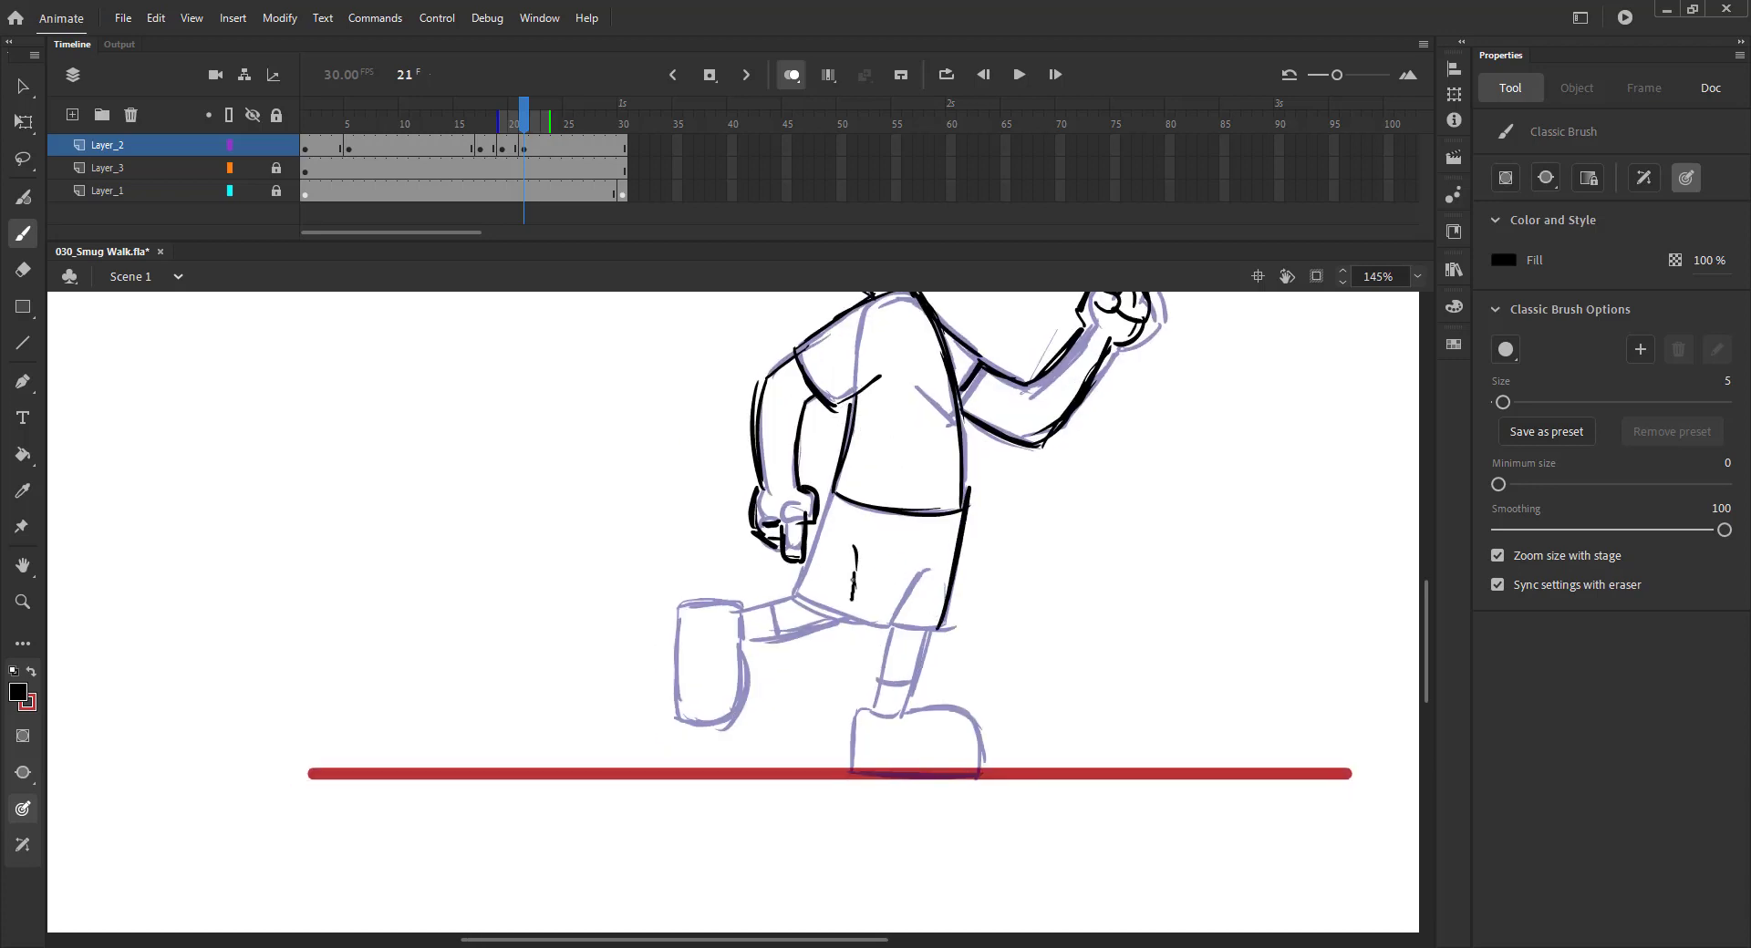
{"action": "mouse_move", "coordinate": [854, 550]}
{"action": "left_mouse_down"}
{"action": "mouse_move", "coordinate": [927, 629]}
{"action": "mouse_move", "coordinate": [871, 711]}
{"action": "left_mouse_up"}
{"action": "mouse_move", "coordinate": [926, 634]}
{"action": "left_mouse_down"}
{"action": "mouse_move", "coordinate": [903, 718]}
{"action": "mouse_move", "coordinate": [851, 757]}
{"action": "left_mouse_up"}
{"action": "left_click_drag", "start_coordinate": [948, 705], "coordinate": [980, 775]}
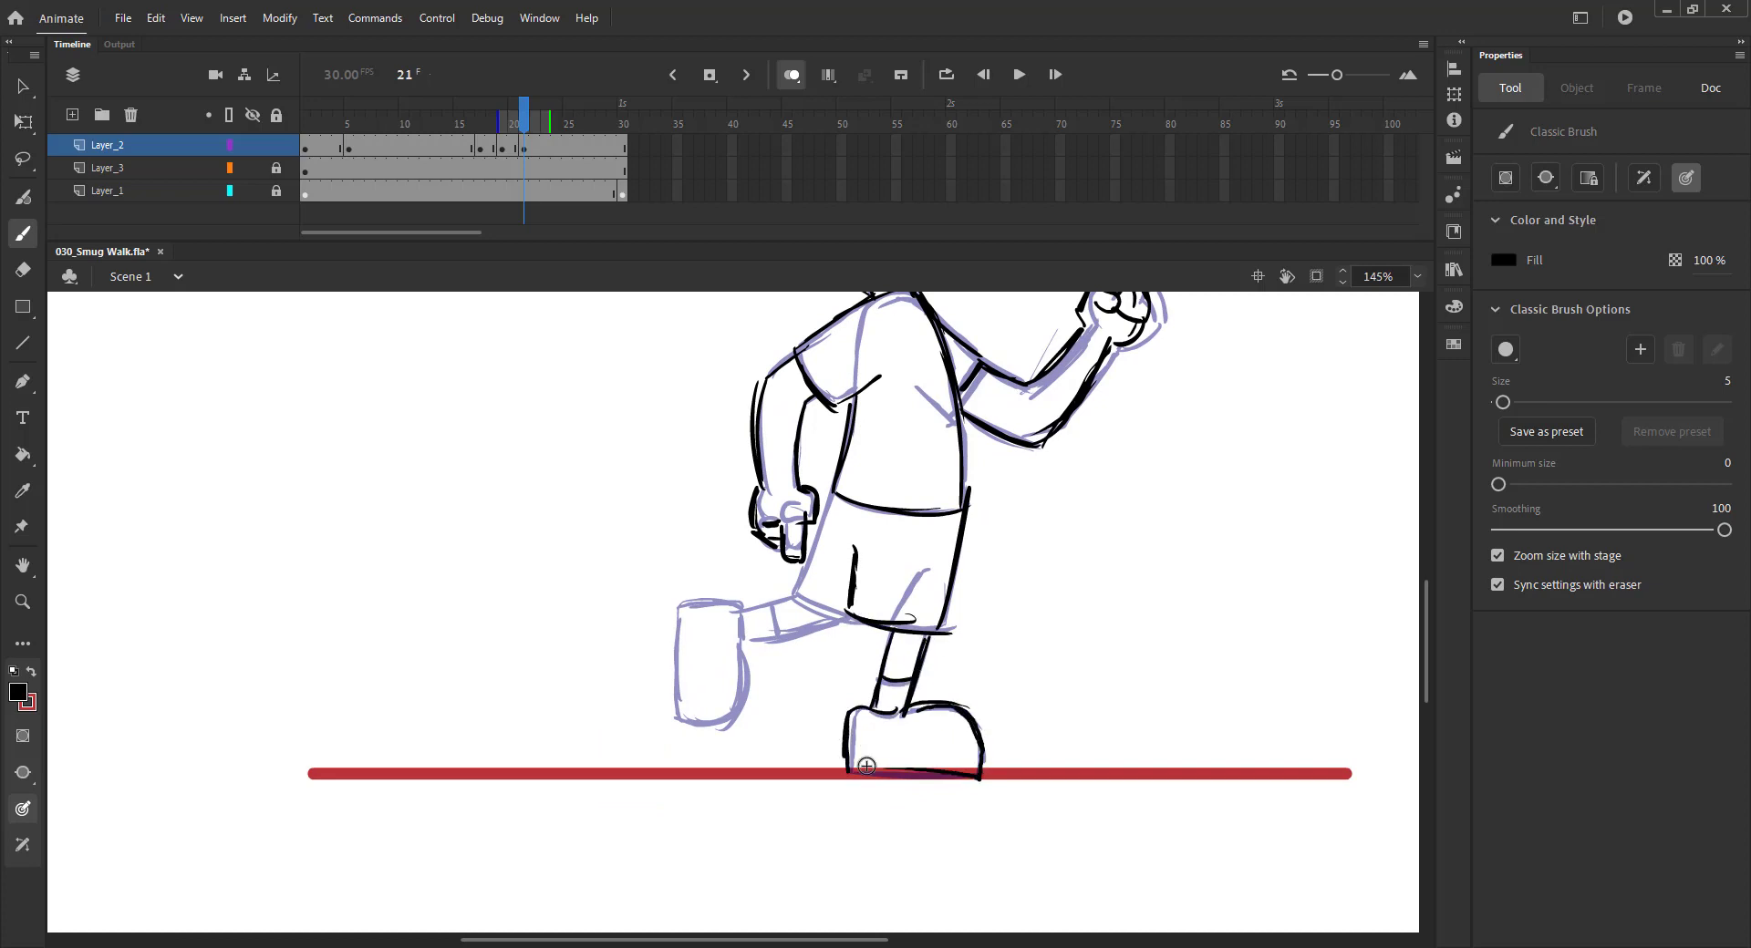
{"action": "left_click_drag", "start_coordinate": [858, 765], "coordinate": [967, 762]}
Step: Draw the back edge of the shorts and the raised rear leg with its hanging shoe on frame 21
{"action": "mouse_move", "coordinate": [830, 493]}
{"action": "left_mouse_down"}
{"action": "mouse_move", "coordinate": [801, 573]}
{"action": "mouse_move", "coordinate": [871, 607]}
{"action": "mouse_move", "coordinate": [747, 610]}
{"action": "mouse_move", "coordinate": [774, 638]}
{"action": "left_mouse_up"}
{"action": "mouse_move", "coordinate": [843, 618]}
{"action": "left_mouse_down"}
{"action": "mouse_move", "coordinate": [735, 644]}
{"action": "mouse_move", "coordinate": [674, 718]}
{"action": "left_mouse_up"}
{"action": "left_click_drag", "start_coordinate": [740, 647], "coordinate": [703, 730]}
{"action": "key", "text": "ctrl+z"}
Step: Clear the reference keyframe at frame 19, scrub through the walk poses to review them, and save the file
{"action": "key", "text": "ctrl+2"}
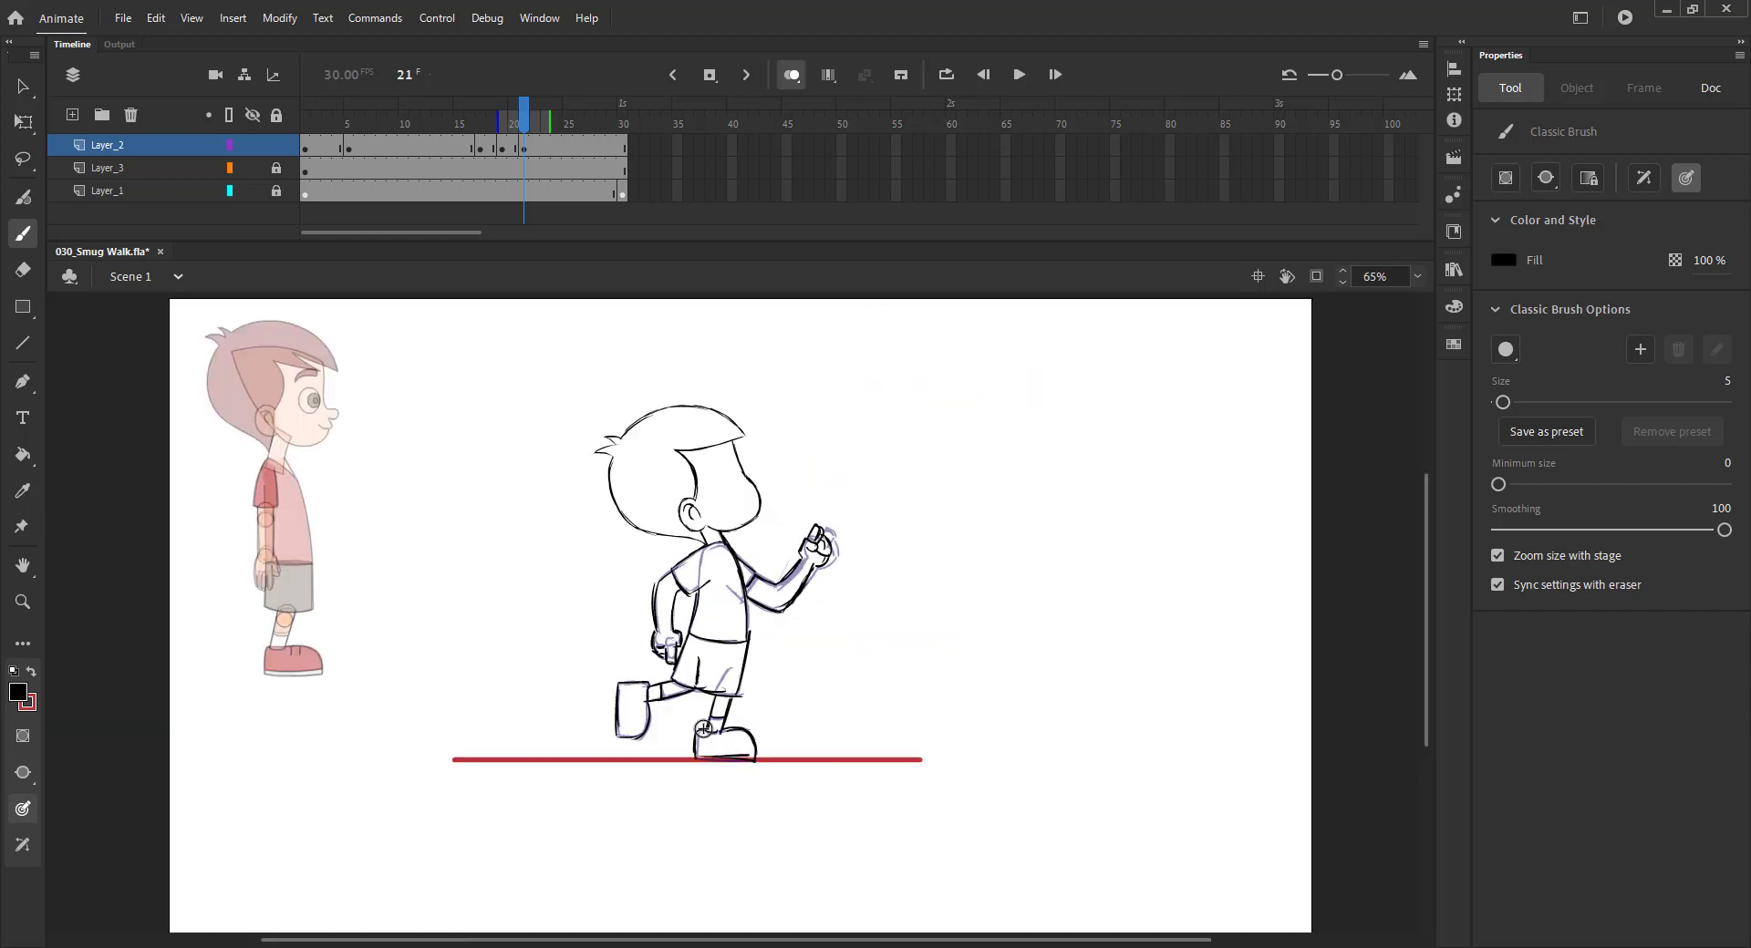
{"action": "key", "text": "v"}
{"action": "left_click", "coordinate": [502, 146]}
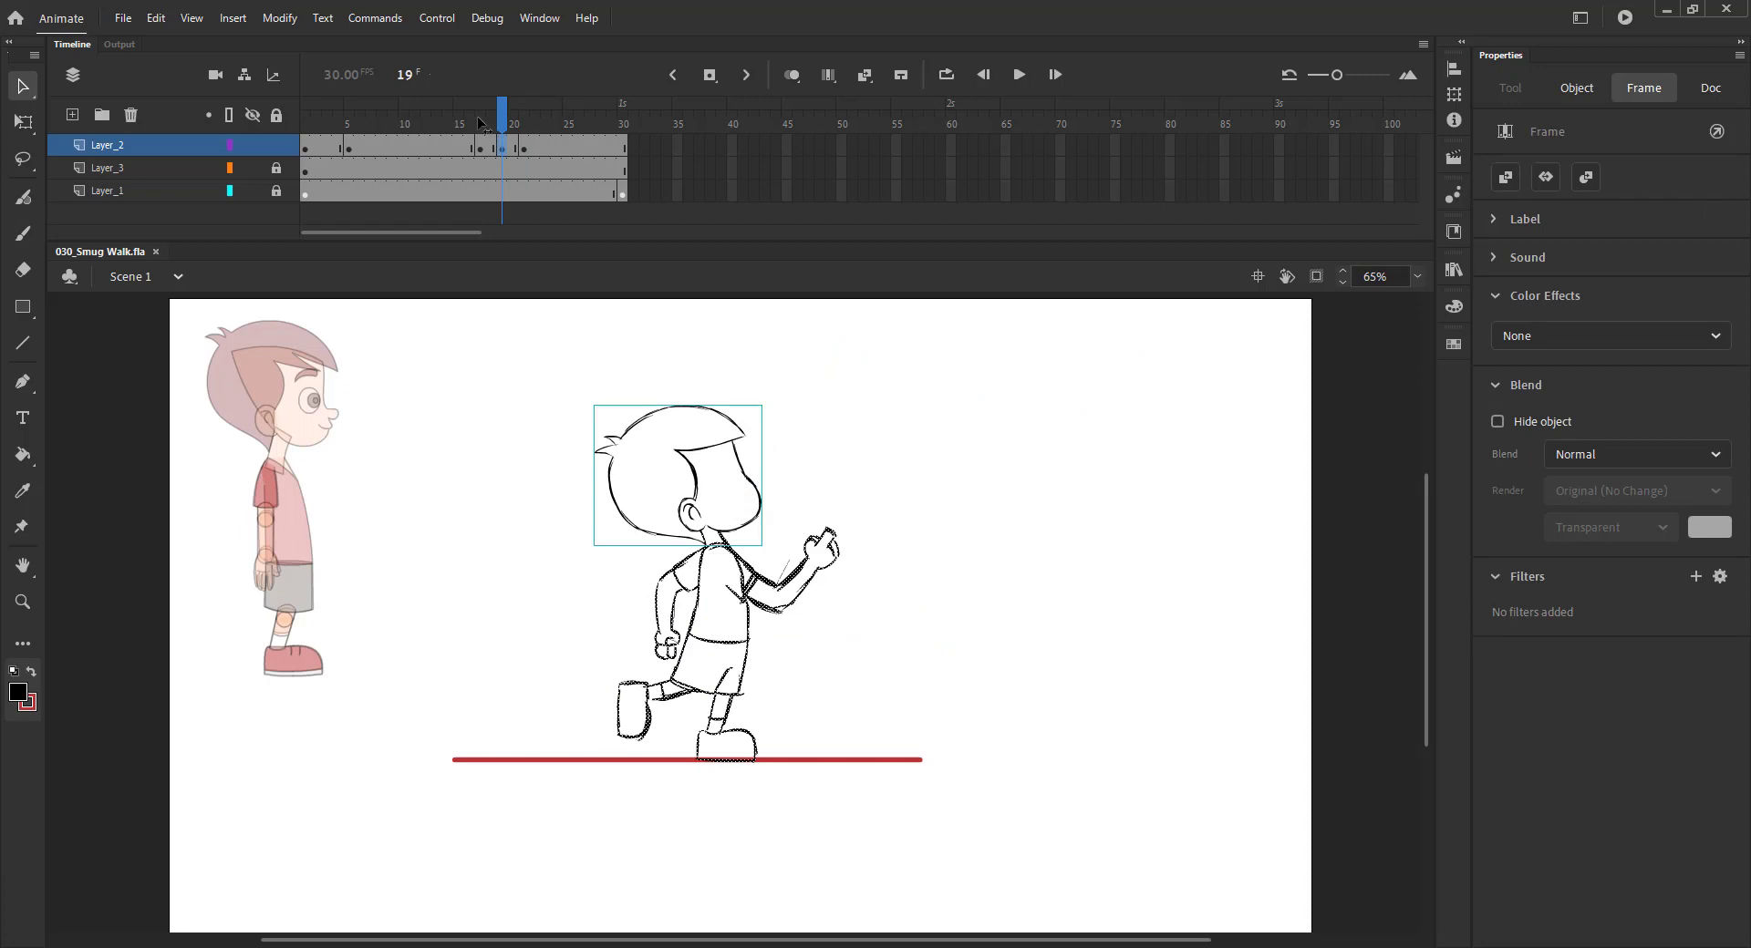
{"action": "key", "text": "shift+F6"}
{"action": "left_click_drag", "start_coordinate": [499, 118], "coordinate": [251, 155]}
{"action": "left_click", "coordinate": [426, 146]}
{"action": "left_click", "coordinate": [452, 304]}
{"action": "mouse_move", "coordinate": [438, 119]}
{"action": "left_mouse_down"}
{"action": "mouse_move", "coordinate": [506, 137]}
{"action": "mouse_move", "coordinate": [273, 155]}
{"action": "mouse_move", "coordinate": [591, 144]}
{"action": "mouse_move", "coordinate": [352, 122]}
{"action": "mouse_move", "coordinate": [493, 126]}
{"action": "left_mouse_up"}
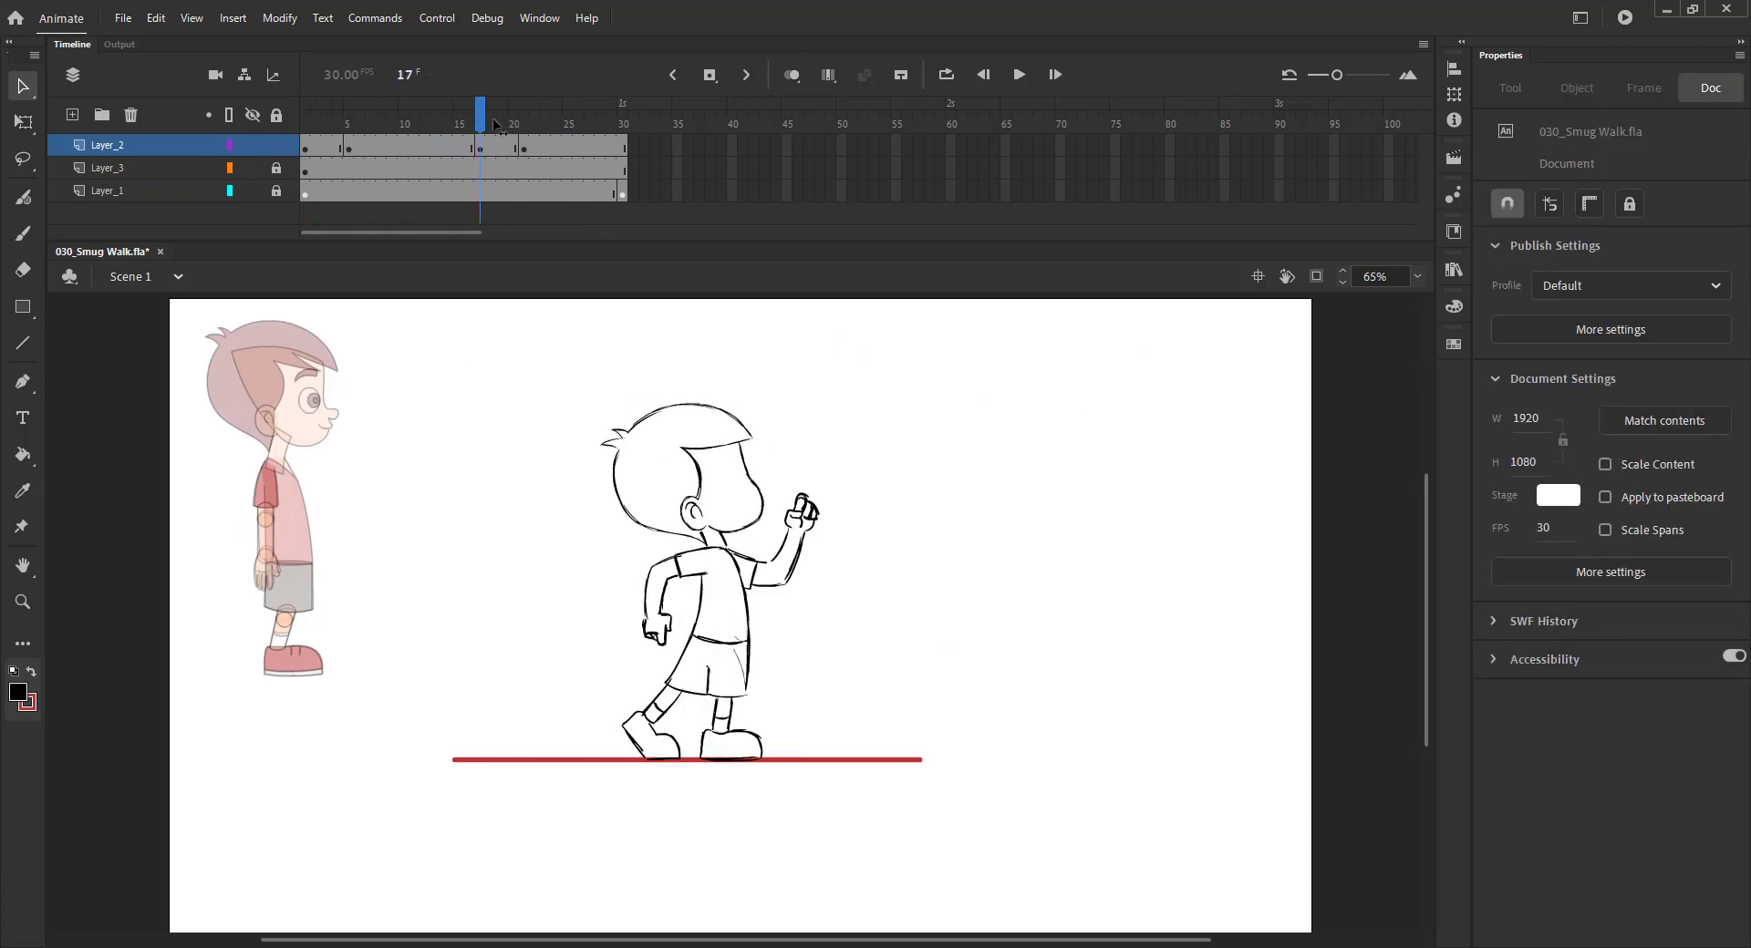
{"action": "key", "text": "ctrl+s"}
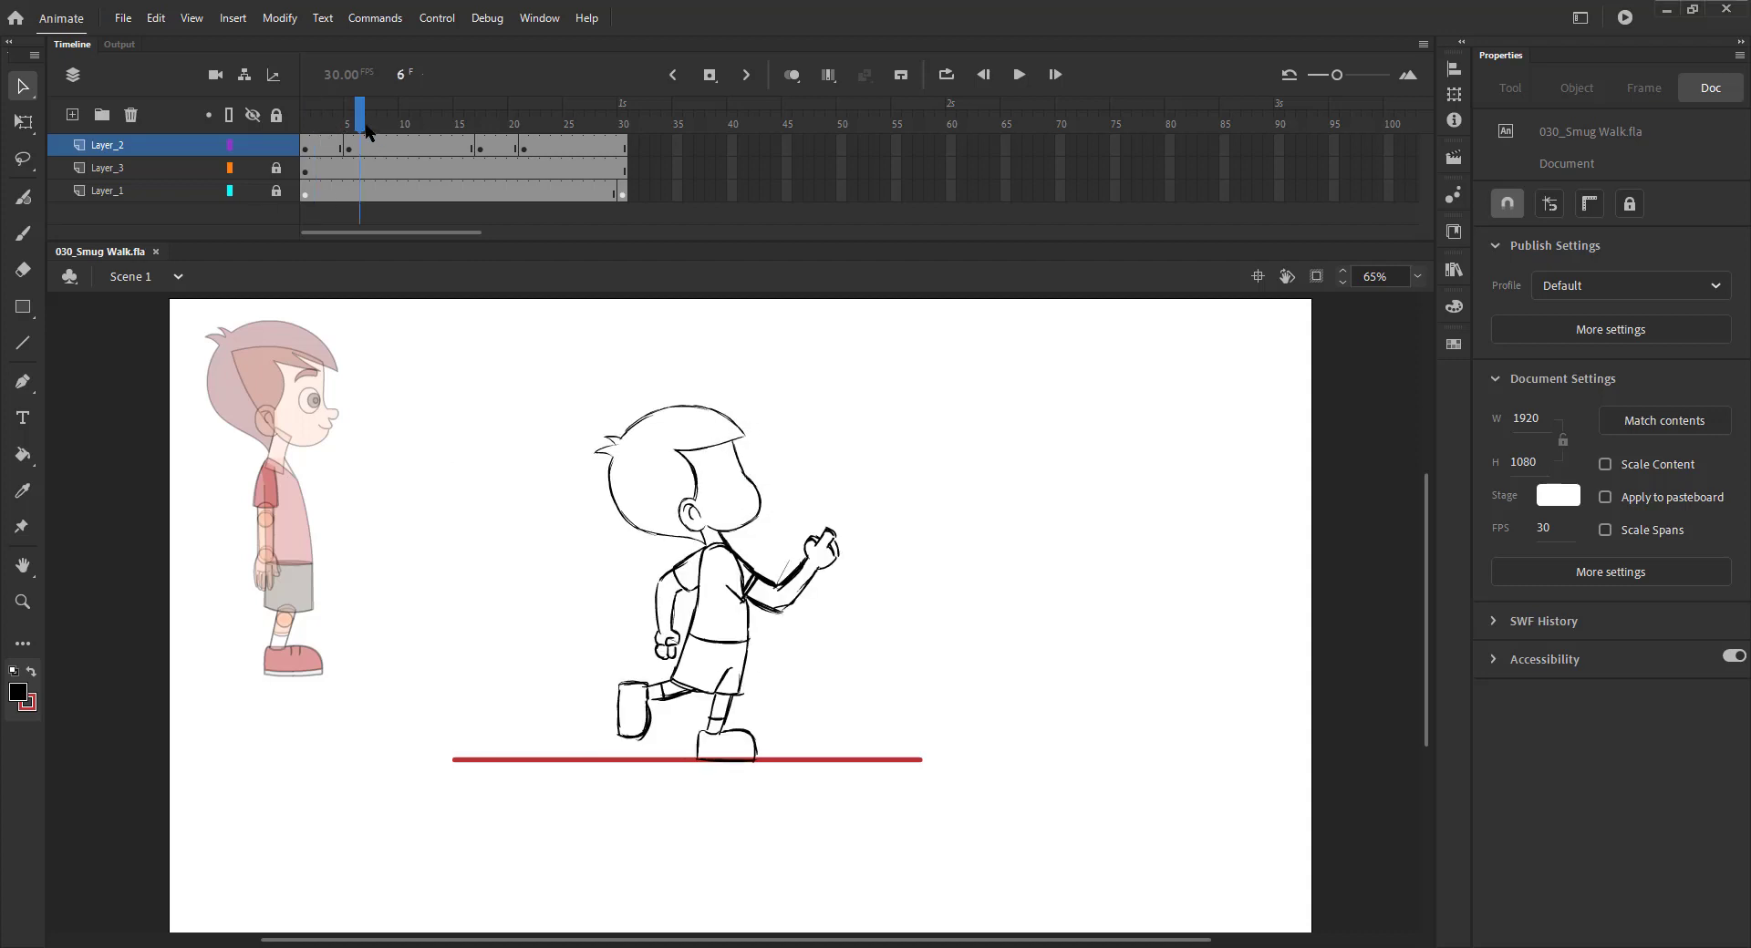
Step: Insert a blank keyframe at frame 9 of Layer_2 and paste the head from frame 1 in place on it
{"action": "left_click", "coordinate": [393, 126]}
{"action": "key", "text": "F7"}
{"action": "left_click", "coordinate": [791, 75]}
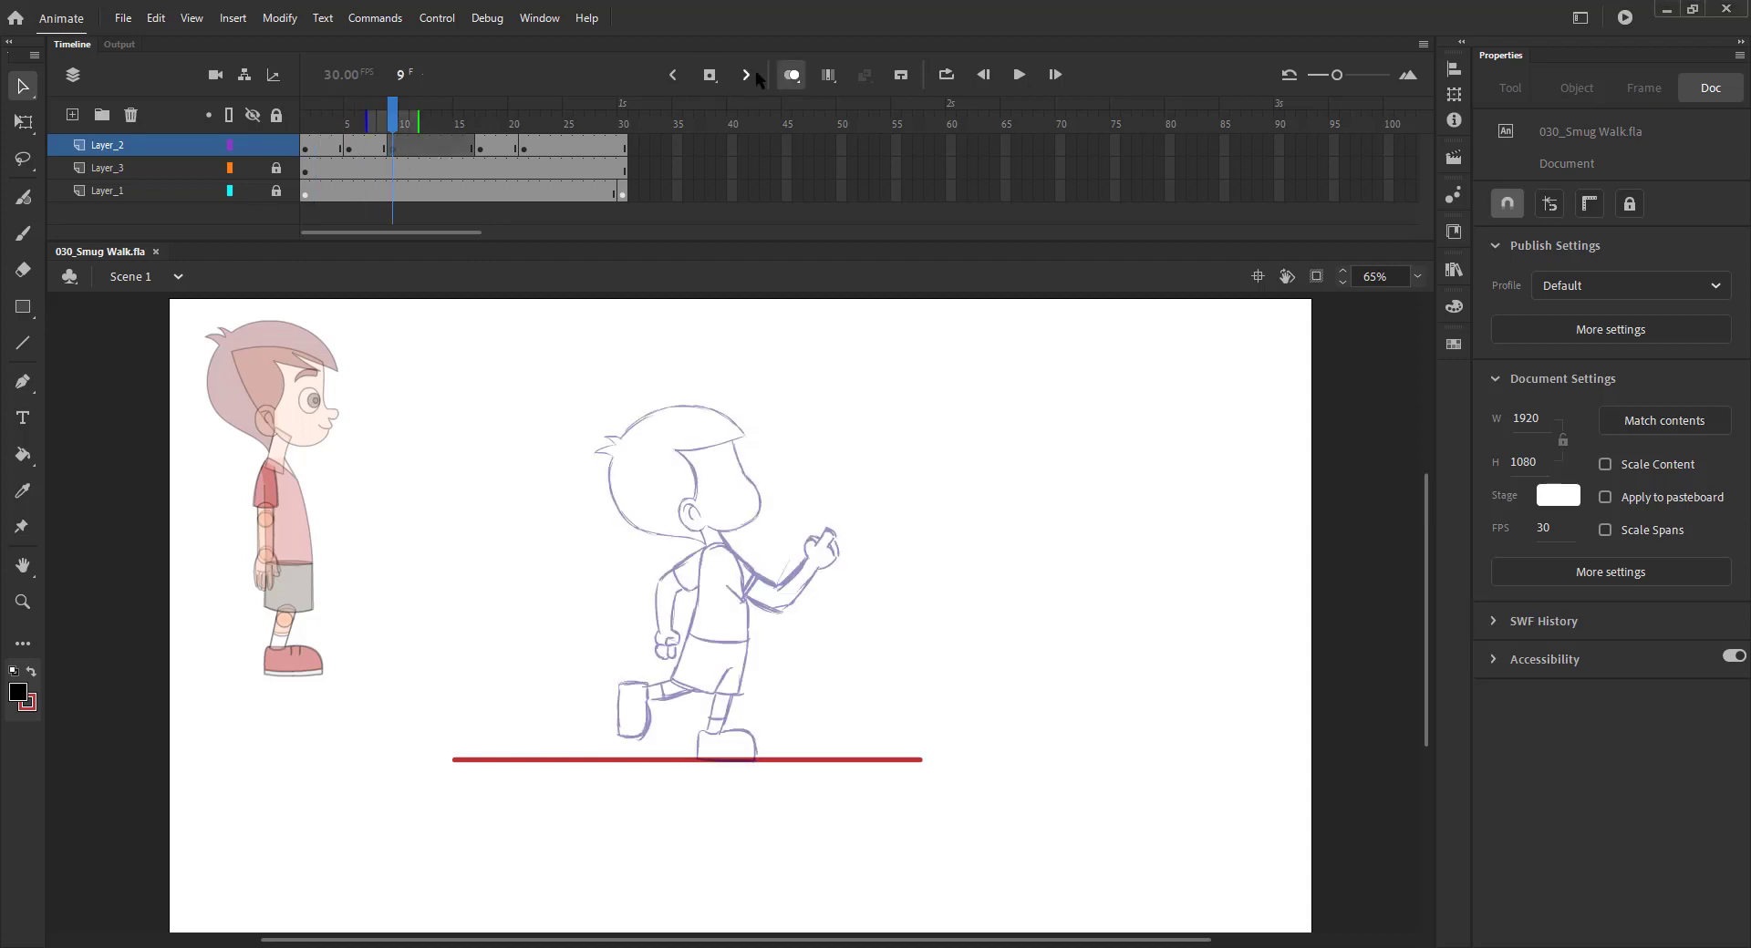
{"action": "left_click", "coordinate": [791, 75]}
{"action": "key", "text": "Return"}
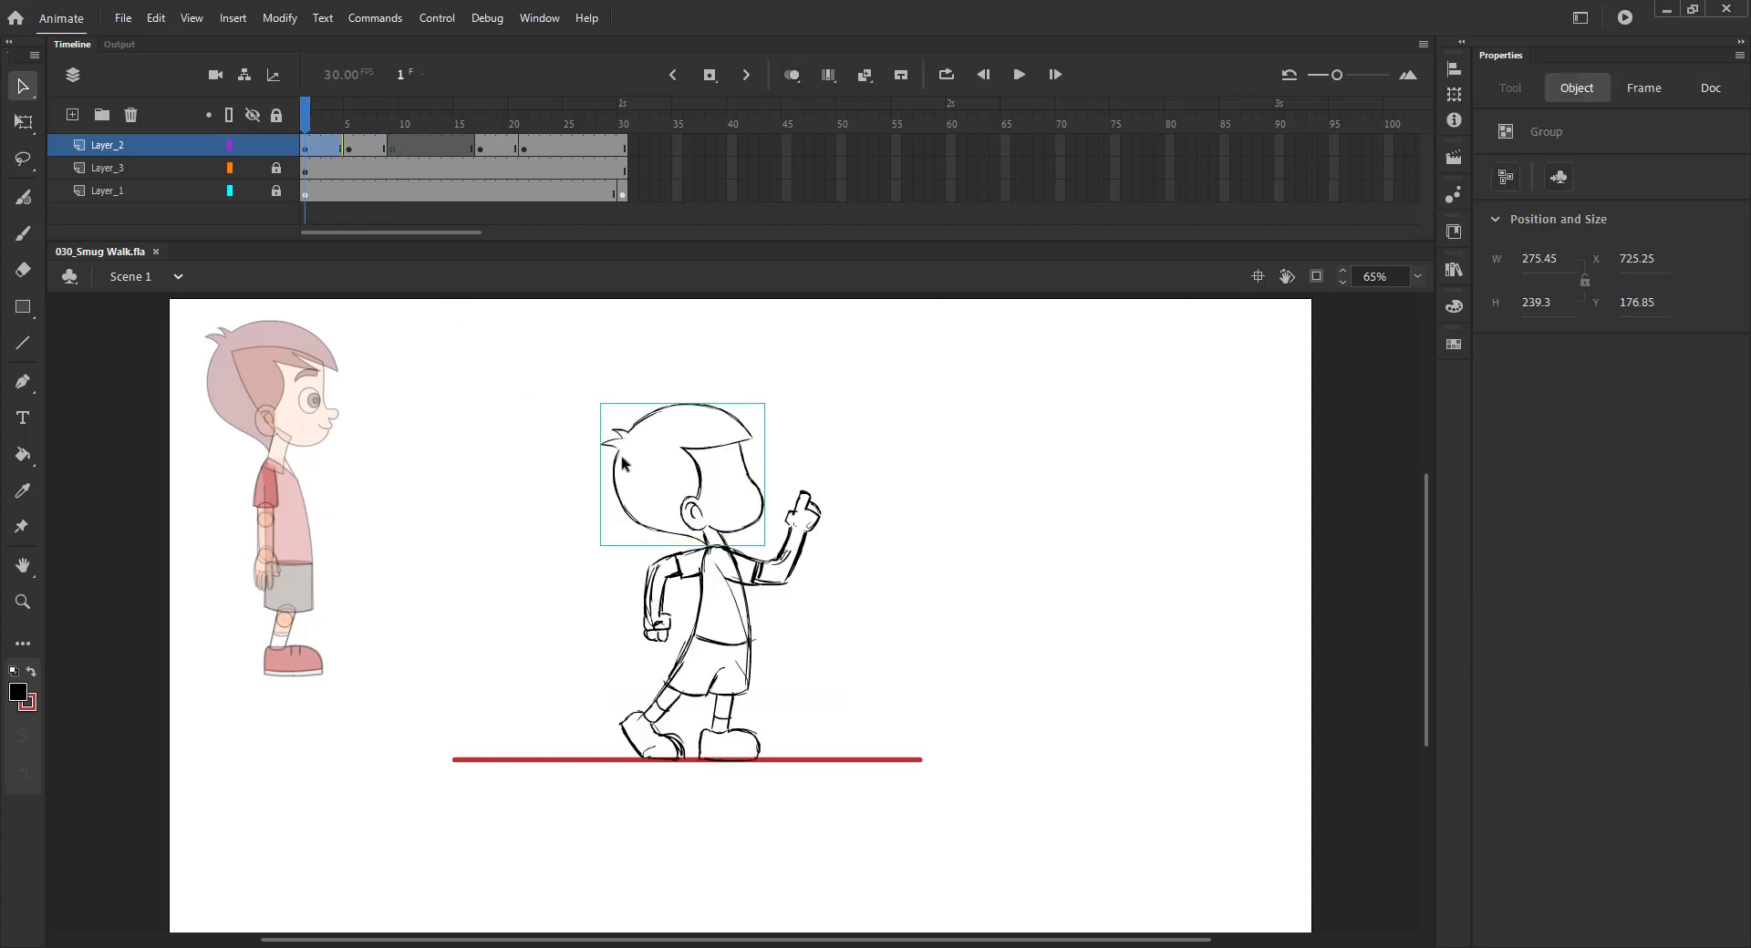
{"action": "key", "text": "ctrl+shift+v"}
{"action": "left_click", "coordinate": [476, 400]}
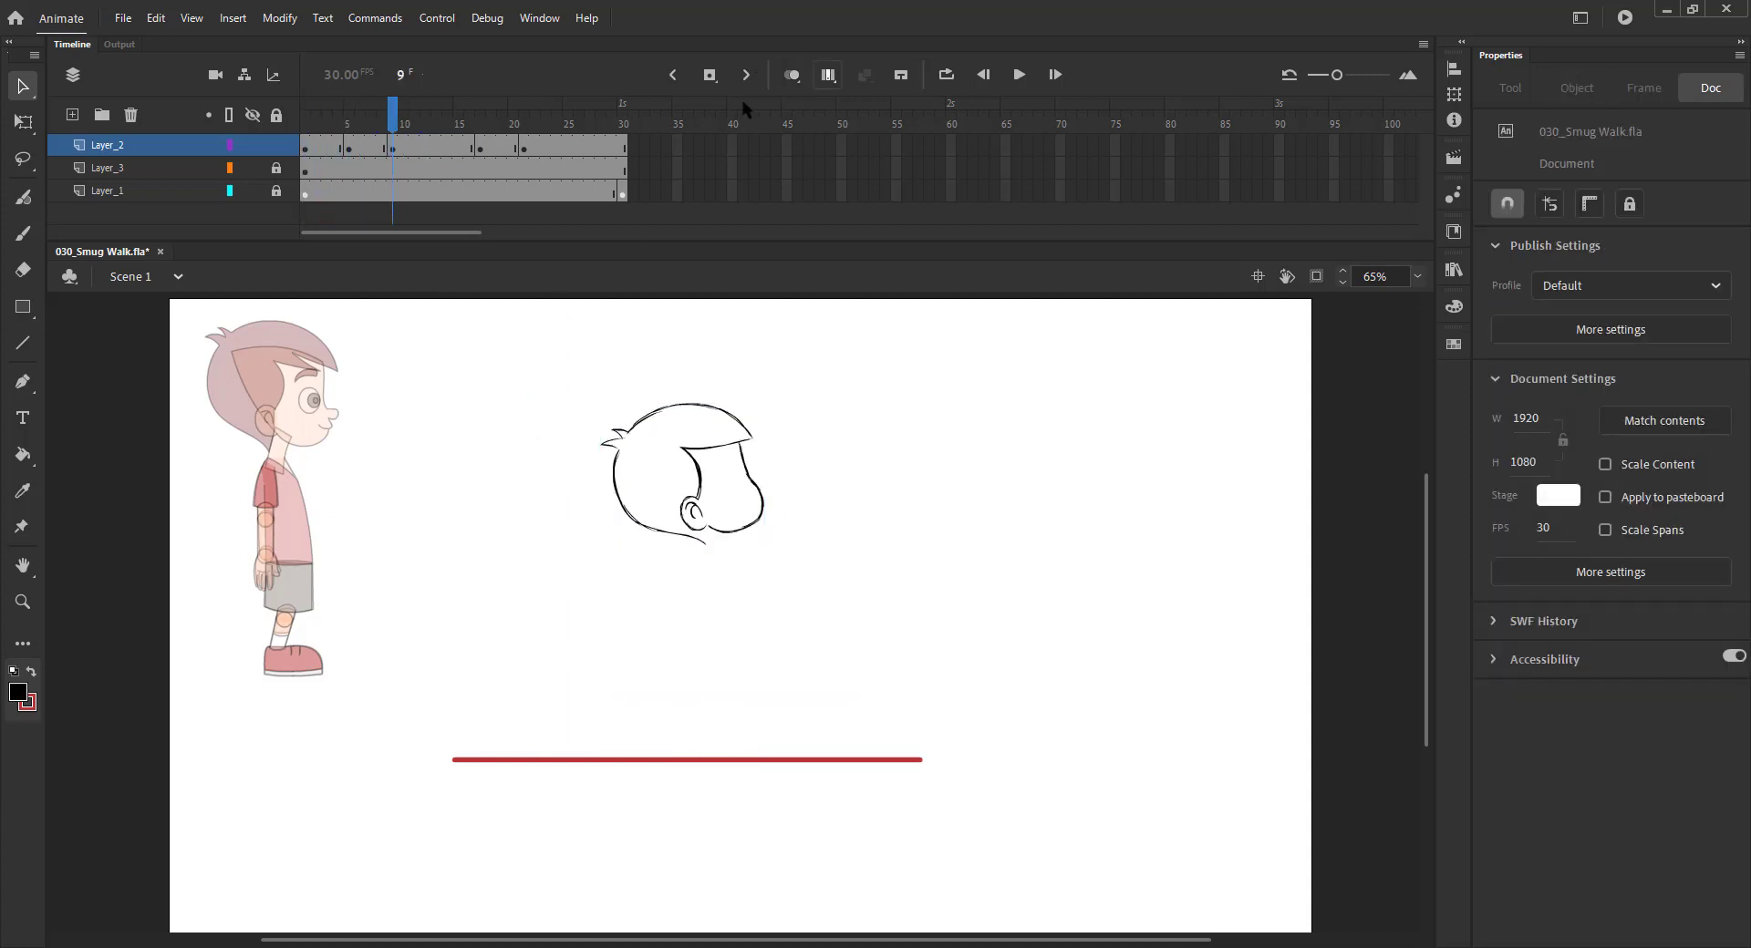
Step: Extend the onion skin range to frame 17, rotate the head on frame 9 slightly forward, and save the file
{"action": "left_click", "coordinate": [791, 75]}
{"action": "left_click_drag", "start_coordinate": [418, 120], "coordinate": [484, 120]}
{"action": "key", "text": "q"}
{"action": "mouse_move", "coordinate": [564, 429]}
{"action": "left_mouse_down"}
{"action": "mouse_move", "coordinate": [686, 474]}
{"action": "mouse_move", "coordinate": [602, 418]}
{"action": "left_mouse_up"}
{"action": "left_click", "coordinate": [593, 404]}
{"action": "left_click", "coordinate": [791, 75]}
{"action": "mouse_move", "coordinate": [392, 118]}
{"action": "left_mouse_down"}
{"action": "mouse_move", "coordinate": [286, 148]}
{"action": "mouse_move", "coordinate": [613, 142]}
{"action": "mouse_move", "coordinate": [388, 157]}
{"action": "mouse_move", "coordinate": [415, 160]}
{"action": "mouse_move", "coordinate": [327, 146]}
{"action": "mouse_move", "coordinate": [509, 151]}
{"action": "mouse_move", "coordinate": [392, 150]}
{"action": "left_mouse_up"}
{"action": "key", "text": "ctrl+s"}
Step: With onion skinning on, fine-tune the position of the head on frame 9 against the neighbouring poses
{"action": "left_click", "coordinate": [791, 76]}
{"action": "key", "text": "z"}
{"action": "left_click_drag", "start_coordinate": [527, 515], "coordinate": [920, 792]}
{"action": "left_click_drag", "start_coordinate": [638, 456], "coordinate": [715, 589]}
{"action": "key", "text": "v"}
{"action": "left_click_drag", "start_coordinate": [623, 414], "coordinate": [621, 408]}
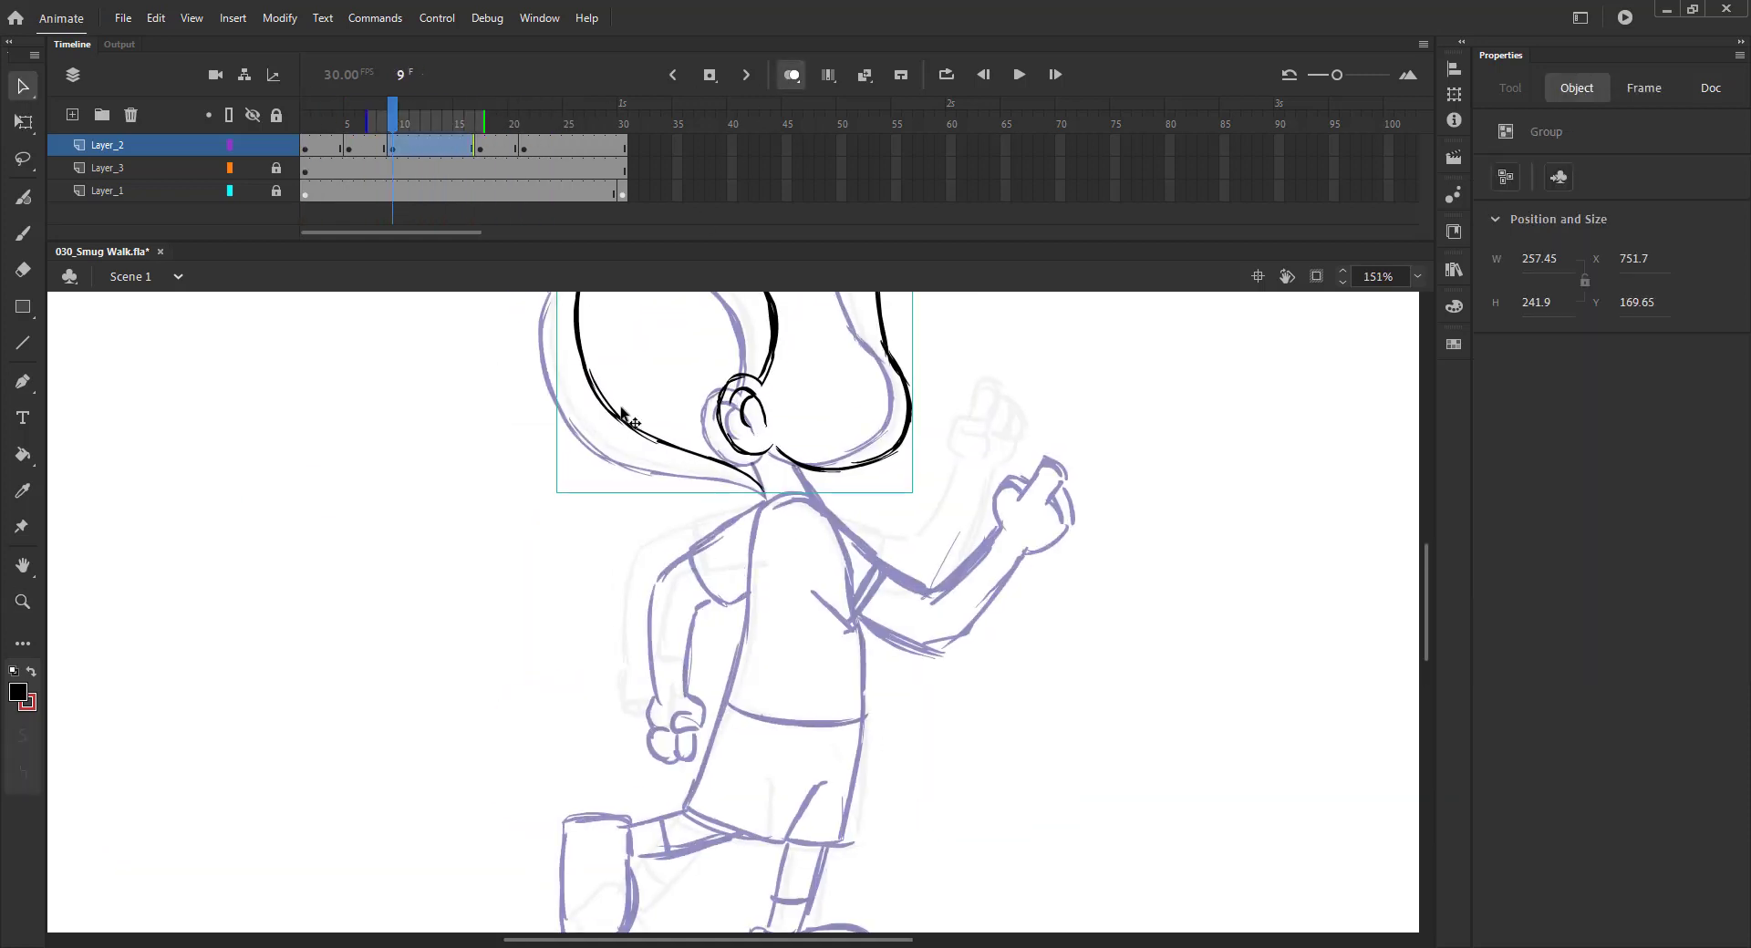
{"action": "left_click", "coordinate": [489, 410]}
Step: With the Classic Brush, draw the boy's neck and torso on frame 9, closing the shirt at the waist
{"action": "key", "text": "b"}
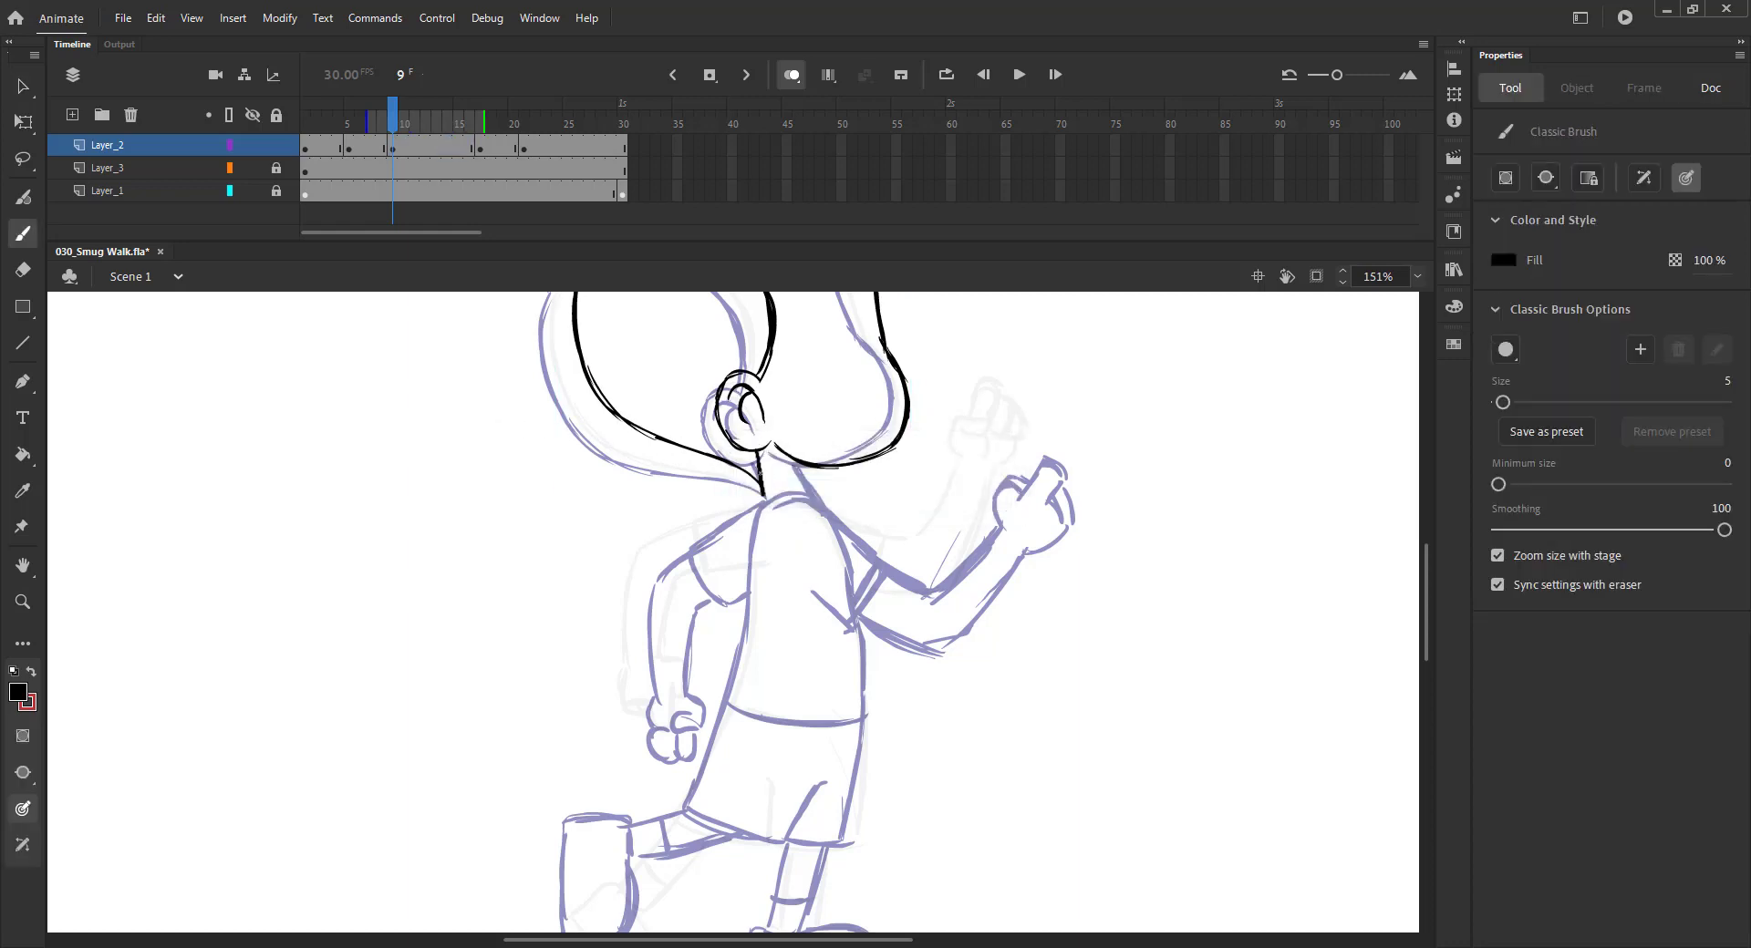
{"action": "mouse_move", "coordinate": [712, 496]}
{"action": "left_mouse_down"}
{"action": "mouse_move", "coordinate": [727, 371]}
{"action": "mouse_move", "coordinate": [837, 394]}
{"action": "mouse_move", "coordinate": [853, 584]}
{"action": "left_mouse_up"}
{"action": "mouse_move", "coordinate": [830, 401]}
{"action": "left_mouse_down"}
{"action": "mouse_move", "coordinate": [764, 402]}
{"action": "mouse_move", "coordinate": [747, 501]}
{"action": "left_mouse_up"}
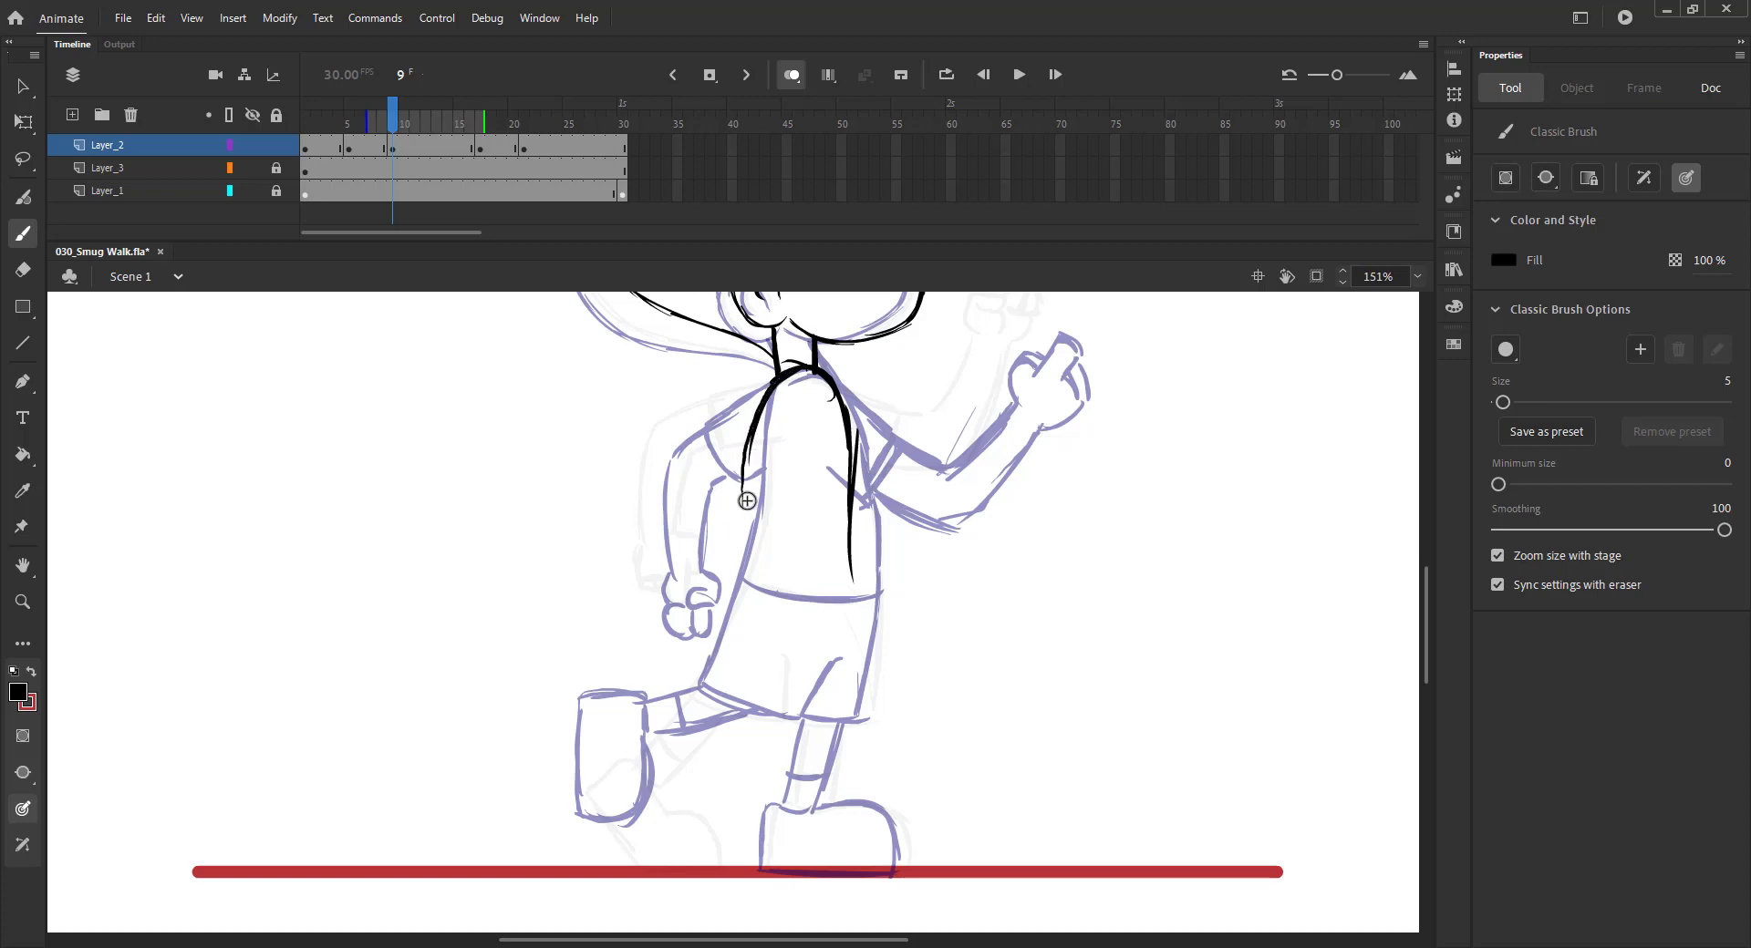
{"action": "mouse_move", "coordinate": [771, 388]}
{"action": "left_mouse_down"}
{"action": "mouse_move", "coordinate": [736, 584]}
{"action": "mouse_move", "coordinate": [863, 593]}
{"action": "left_mouse_up"}
{"action": "left_click_drag", "start_coordinate": [836, 382], "coordinate": [855, 591]}
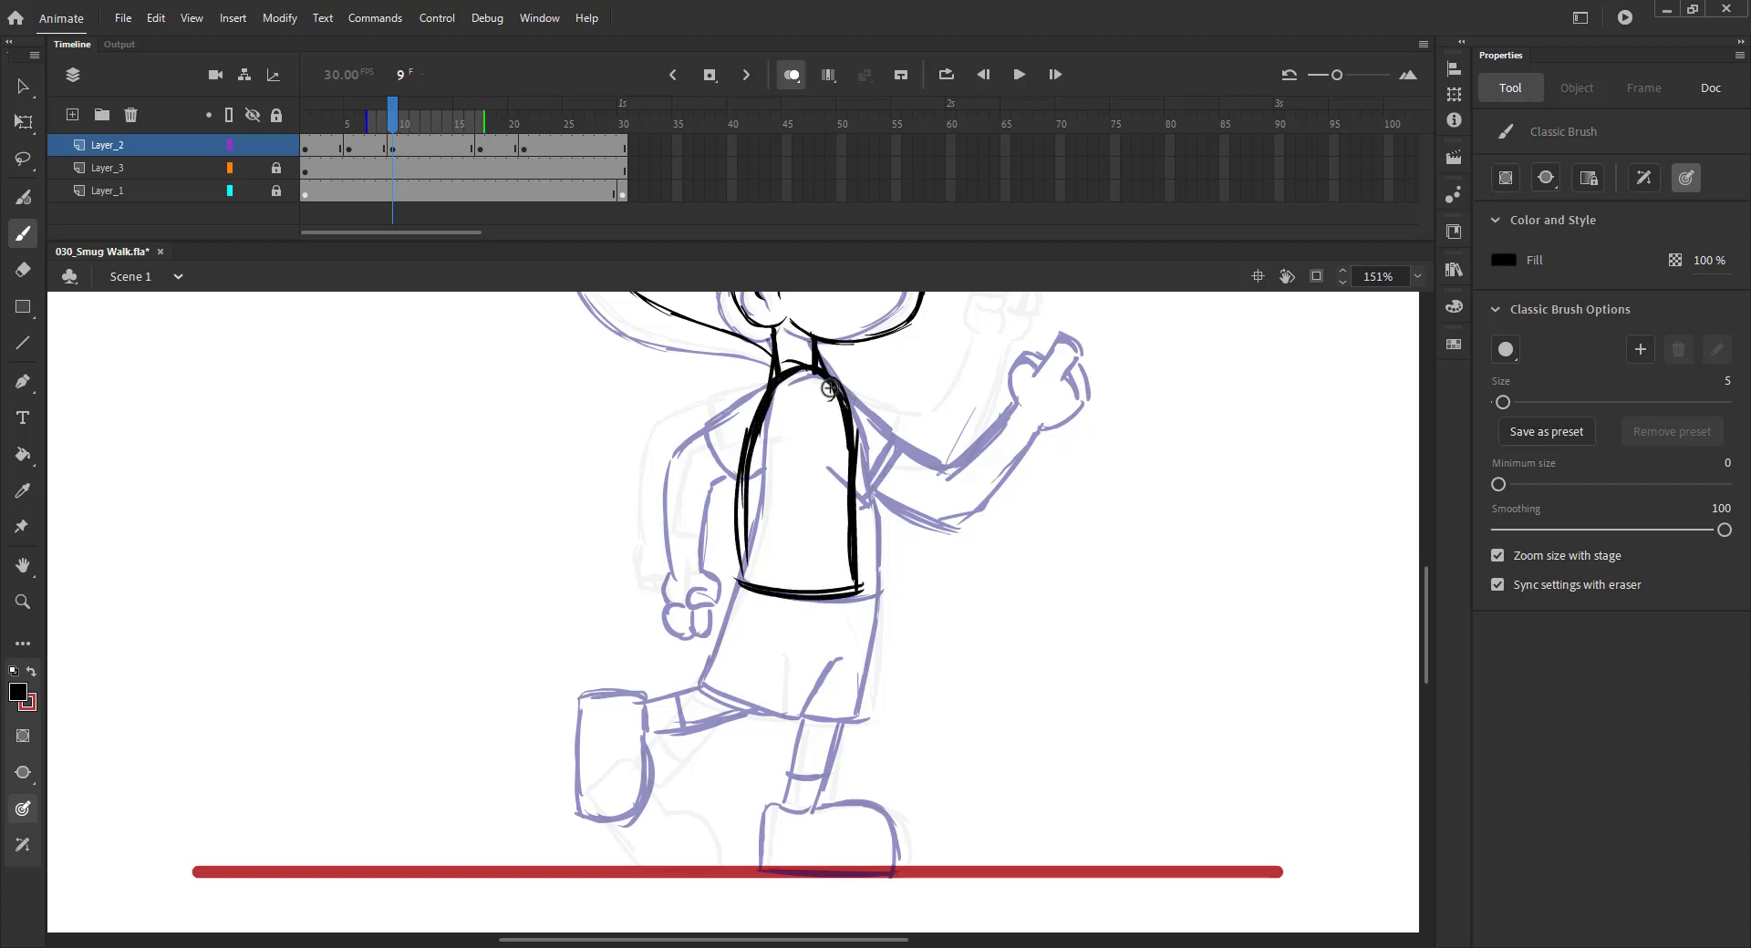
Step: Draw the near shirt sleeve and the outline of the bent arm behind the torso on frame 9
{"action": "left_click_drag", "start_coordinate": [826, 379], "coordinate": [800, 466]}
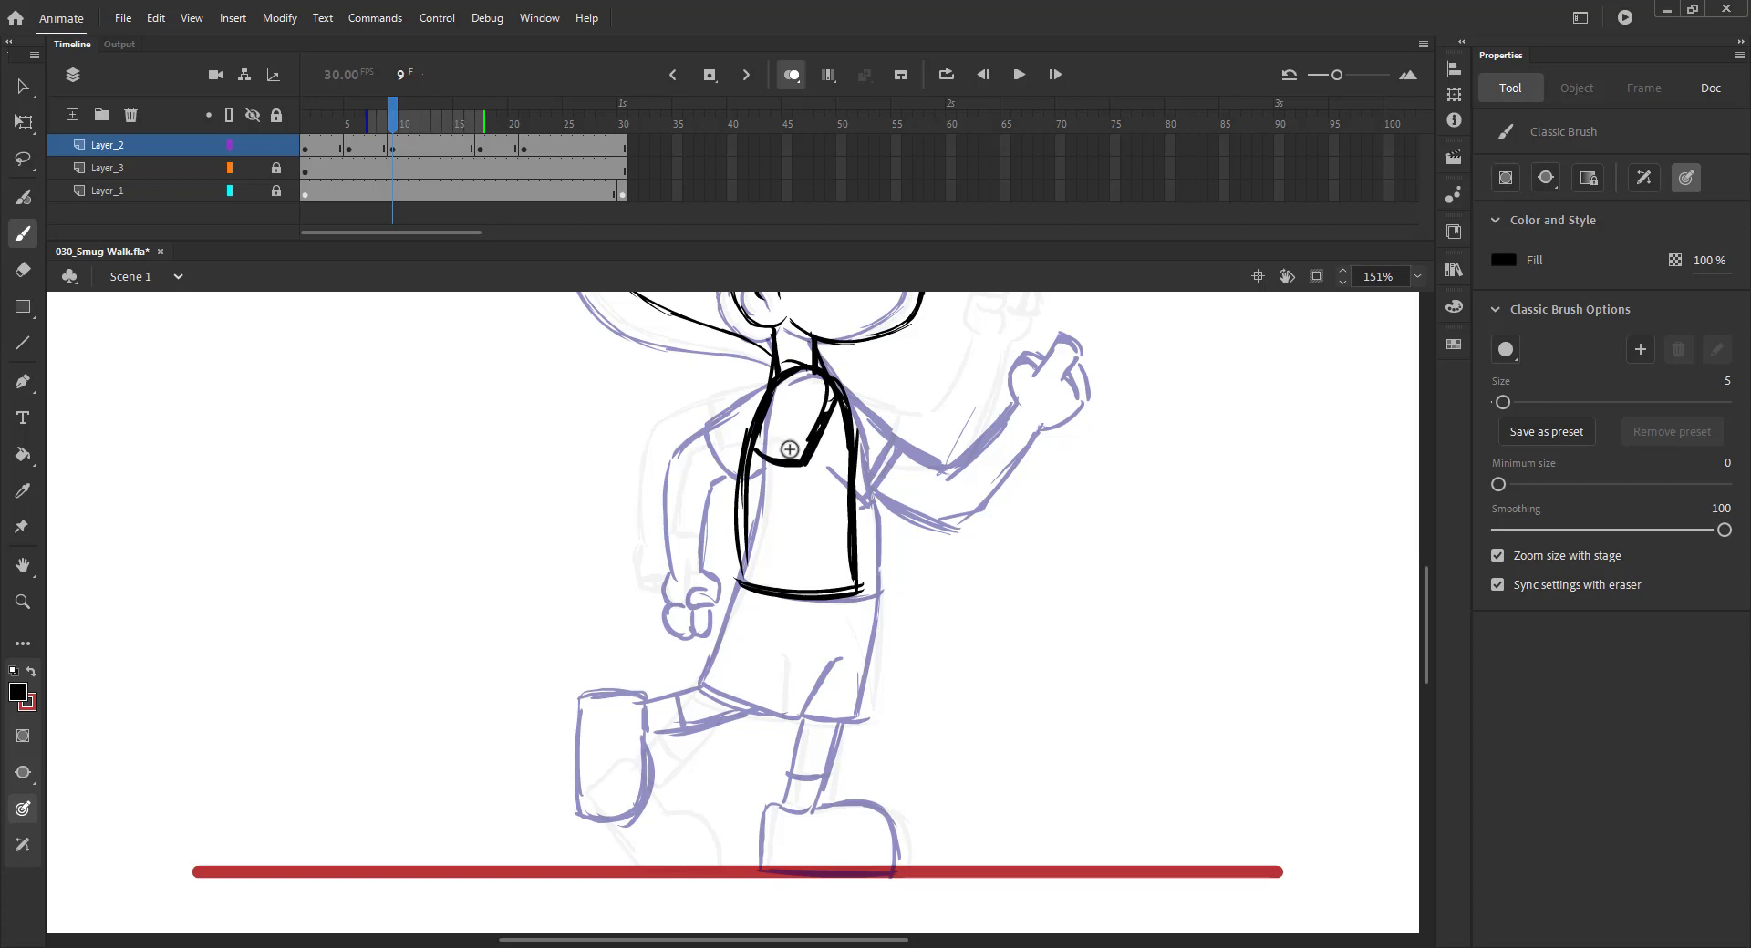
{"action": "key", "text": "ctrl+z"}
{"action": "left_click_drag", "start_coordinate": [832, 390], "coordinate": [799, 477]}
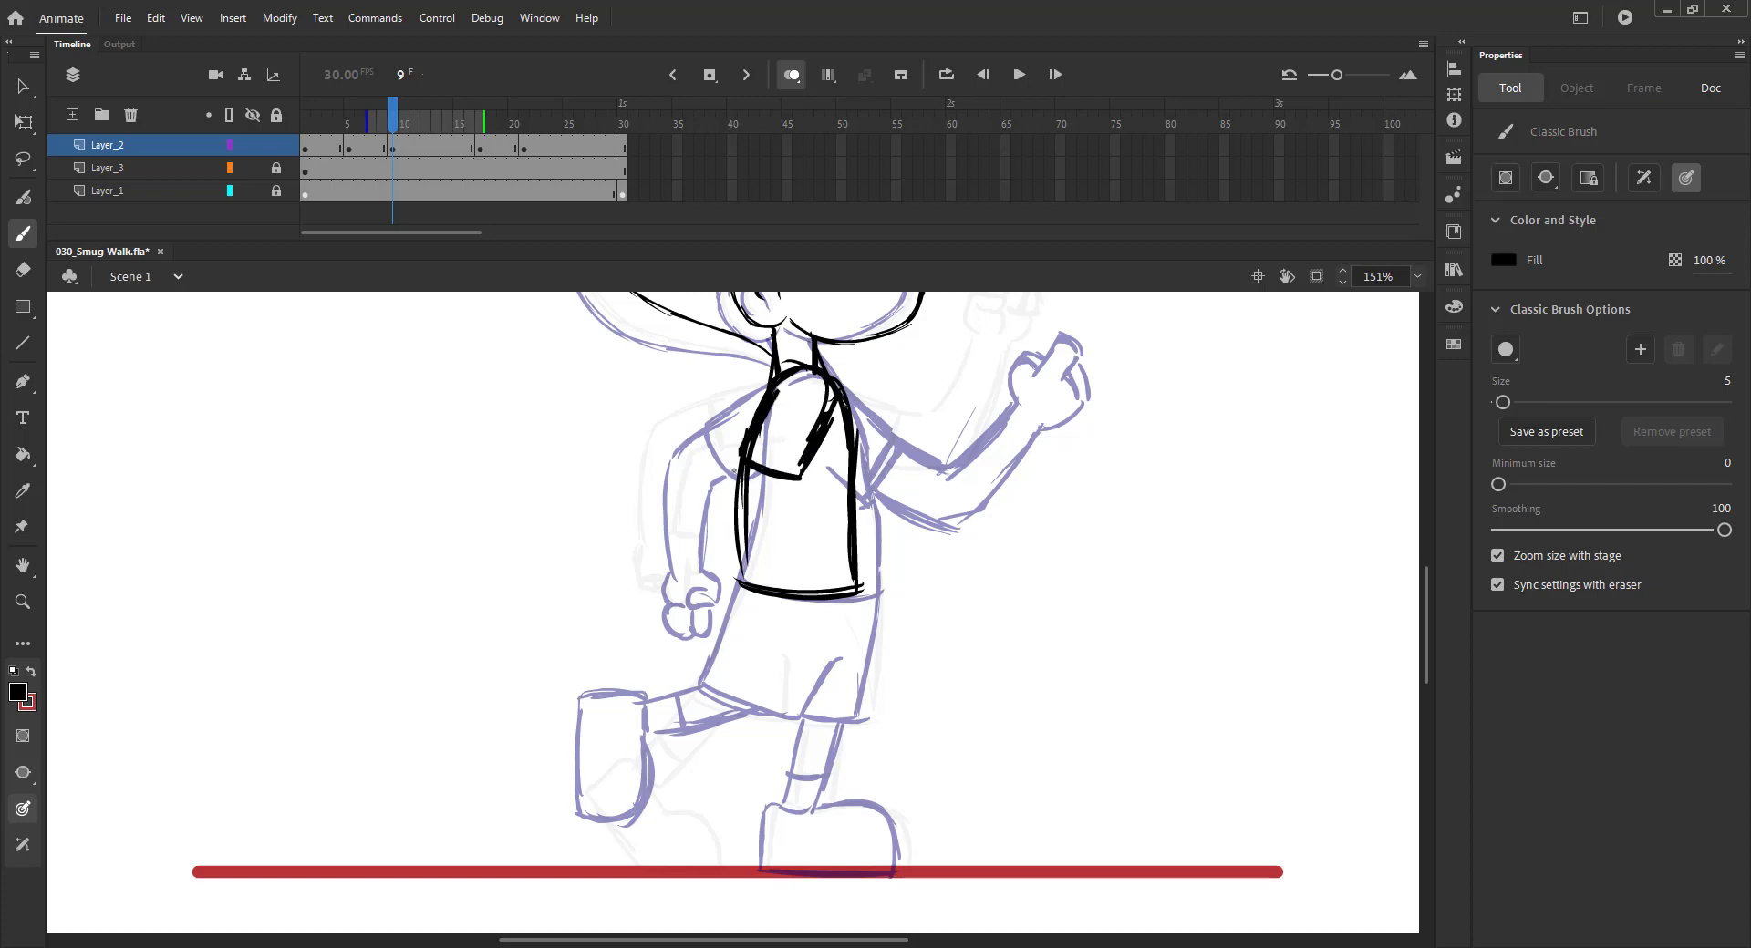
{"action": "mouse_move", "coordinate": [755, 415]}
{"action": "left_mouse_down"}
{"action": "mouse_move", "coordinate": [715, 508]}
{"action": "mouse_move", "coordinate": [811, 586]}
{"action": "left_mouse_up"}
{"action": "left_click_drag", "start_coordinate": [678, 549], "coordinate": [718, 415]}
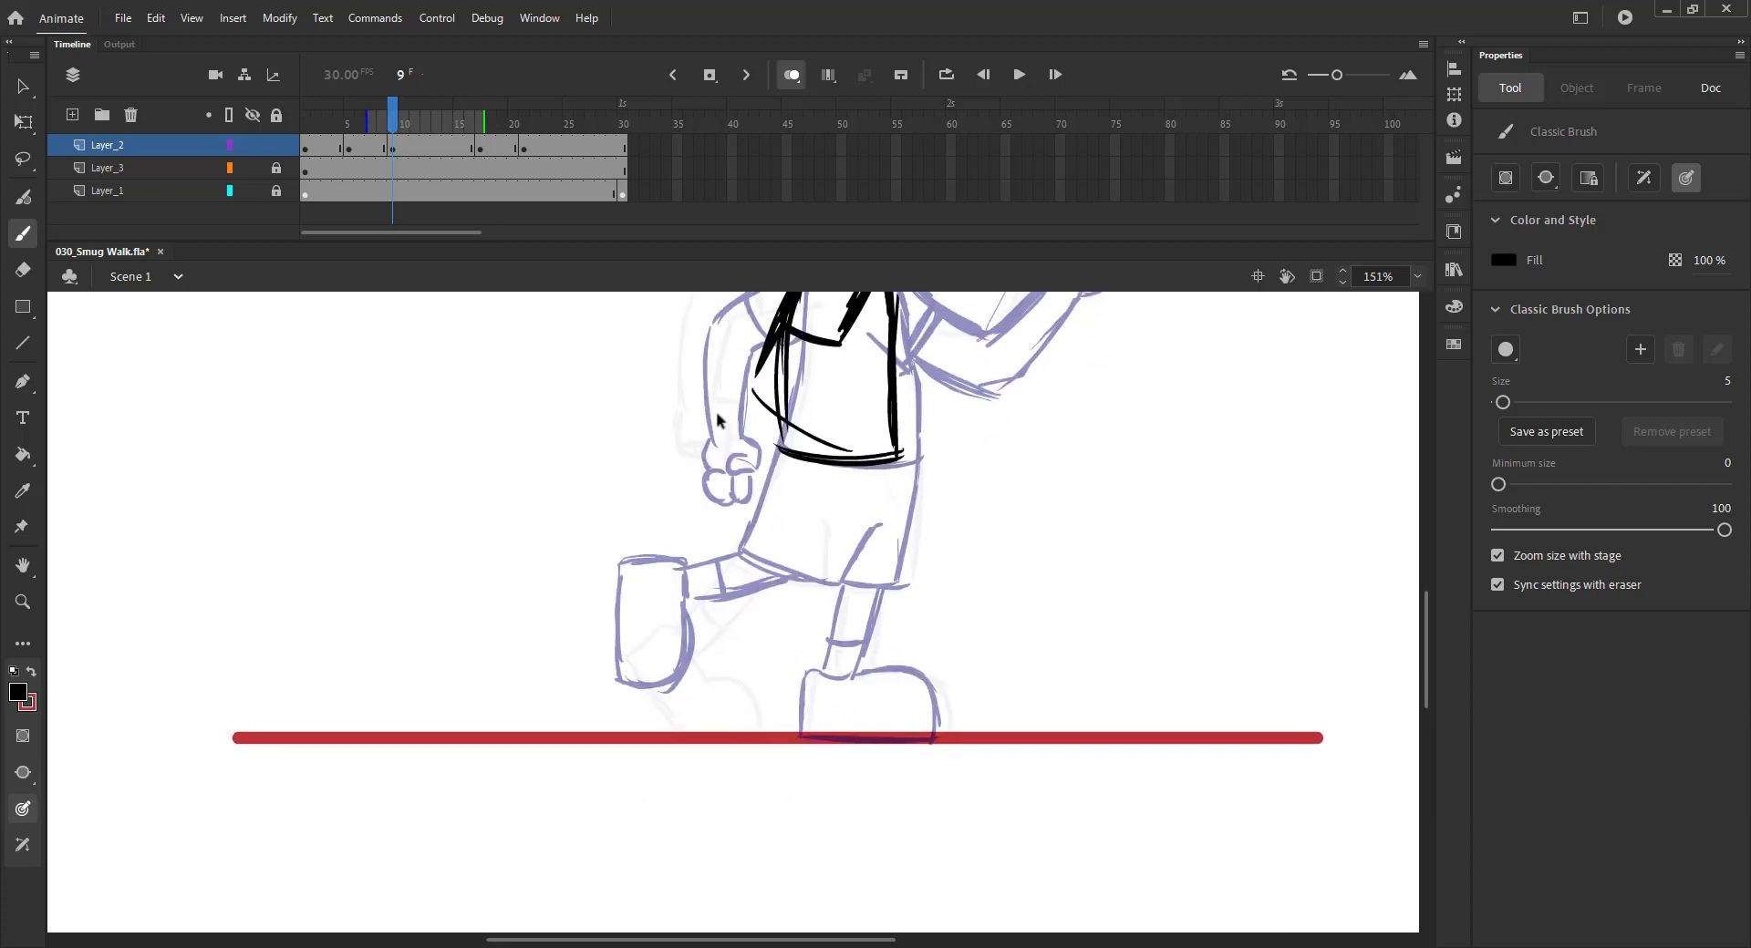
Step: Draw the front and back edges of the shorts on frame 9 and save the file
{"action": "left_click_drag", "start_coordinate": [900, 408], "coordinate": [910, 558]}
{"action": "key", "text": "ctrl+s"}
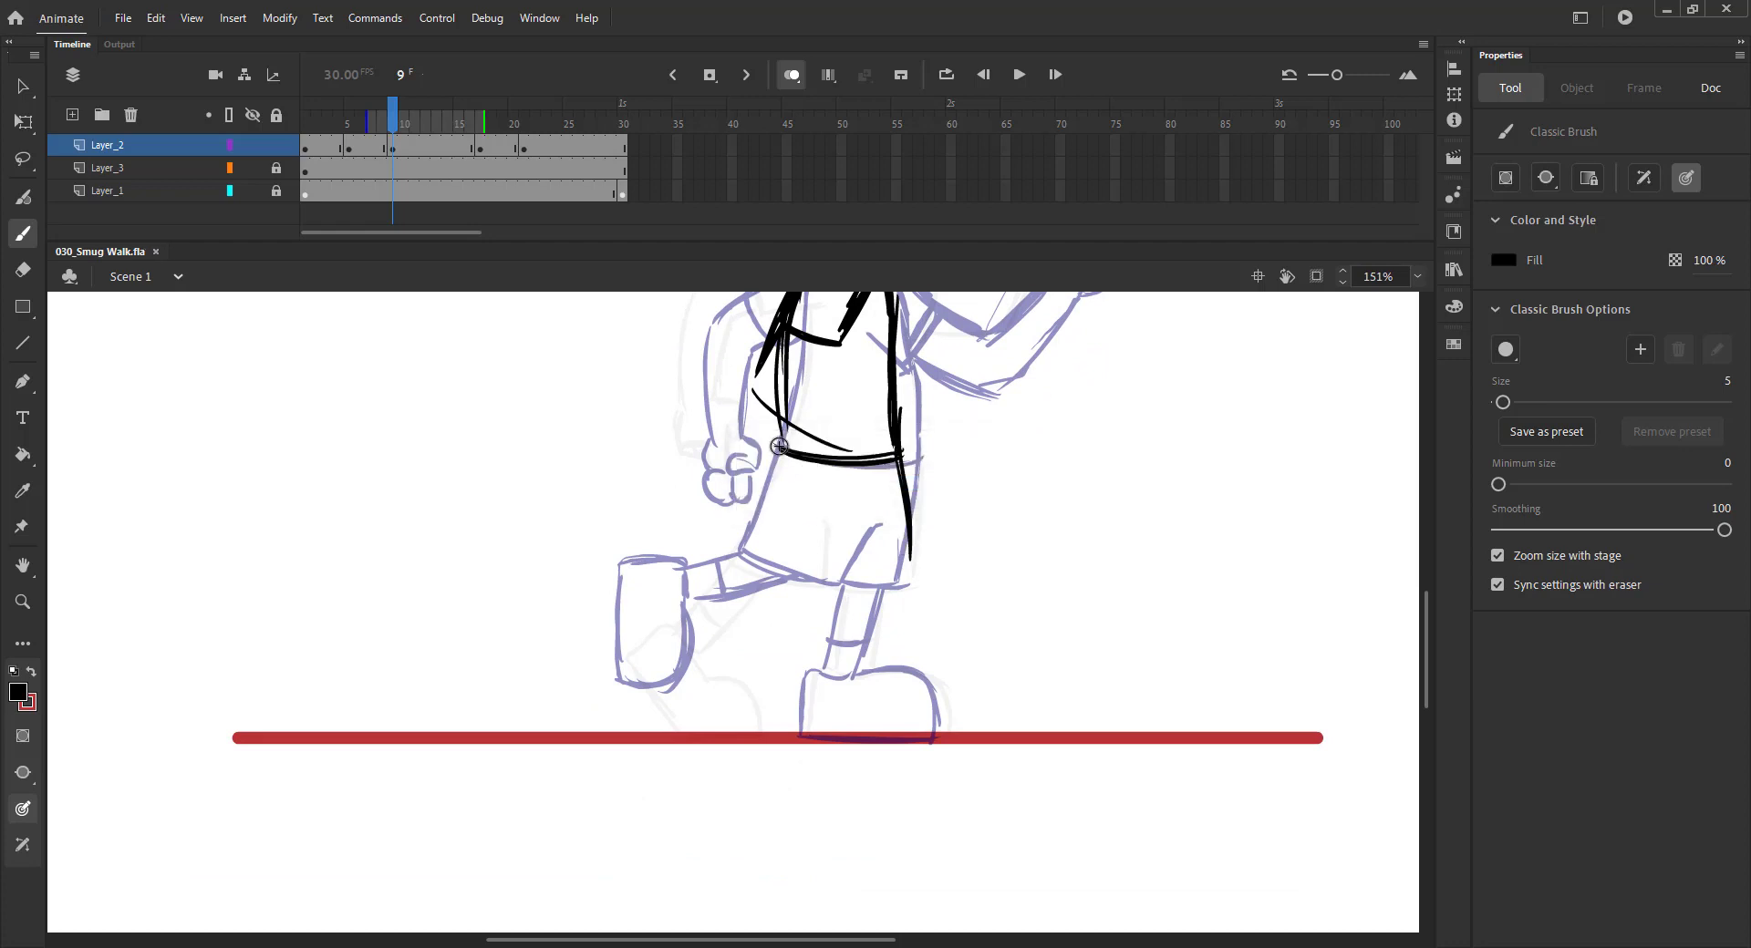
{"action": "mouse_move", "coordinate": [779, 446]}
{"action": "left_mouse_down"}
{"action": "mouse_move", "coordinate": [779, 527]}
{"action": "mouse_move", "coordinate": [877, 564]}
{"action": "left_mouse_up"}
{"action": "left_click_drag", "start_coordinate": [780, 547], "coordinate": [889, 567]}
{"action": "key", "text": "ctrl+z"}
{"action": "key", "text": "ctrl+z"}
{"action": "key", "text": "ctrl+s"}
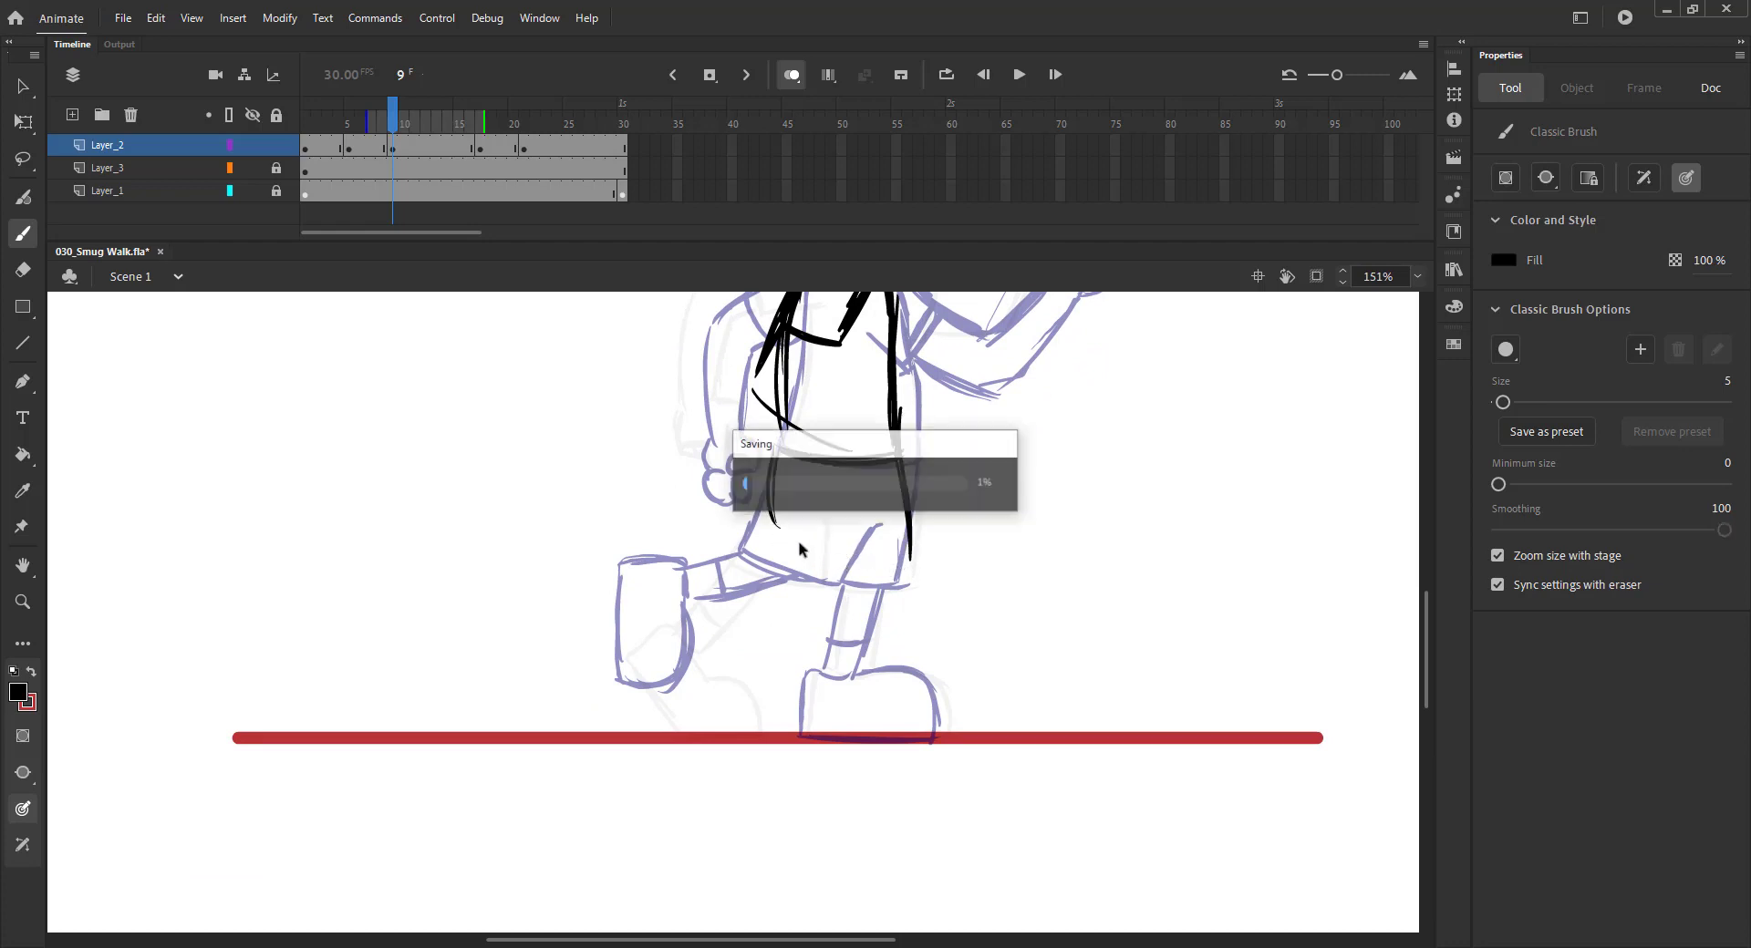
Step: Draw the hem of the shorts, the leg bent backward and its hanging shoe on frame 9, and save the file
{"action": "mouse_move", "coordinate": [783, 541]}
{"action": "left_mouse_down"}
{"action": "mouse_move", "coordinate": [892, 559]}
{"action": "mouse_move", "coordinate": [907, 582]}
{"action": "mouse_move", "coordinate": [727, 540]}
{"action": "mouse_move", "coordinate": [782, 581]}
{"action": "left_mouse_up"}
{"action": "key", "text": "ctrl+s"}
{"action": "key", "text": "ctrl+z"}
{"action": "mouse_move", "coordinate": [782, 584]}
{"action": "left_mouse_down"}
{"action": "mouse_move", "coordinate": [903, 587]}
{"action": "mouse_move", "coordinate": [729, 582]}
{"action": "mouse_move", "coordinate": [675, 529]}
{"action": "left_mouse_up"}
{"action": "left_click_drag", "start_coordinate": [668, 545], "coordinate": [663, 661]}
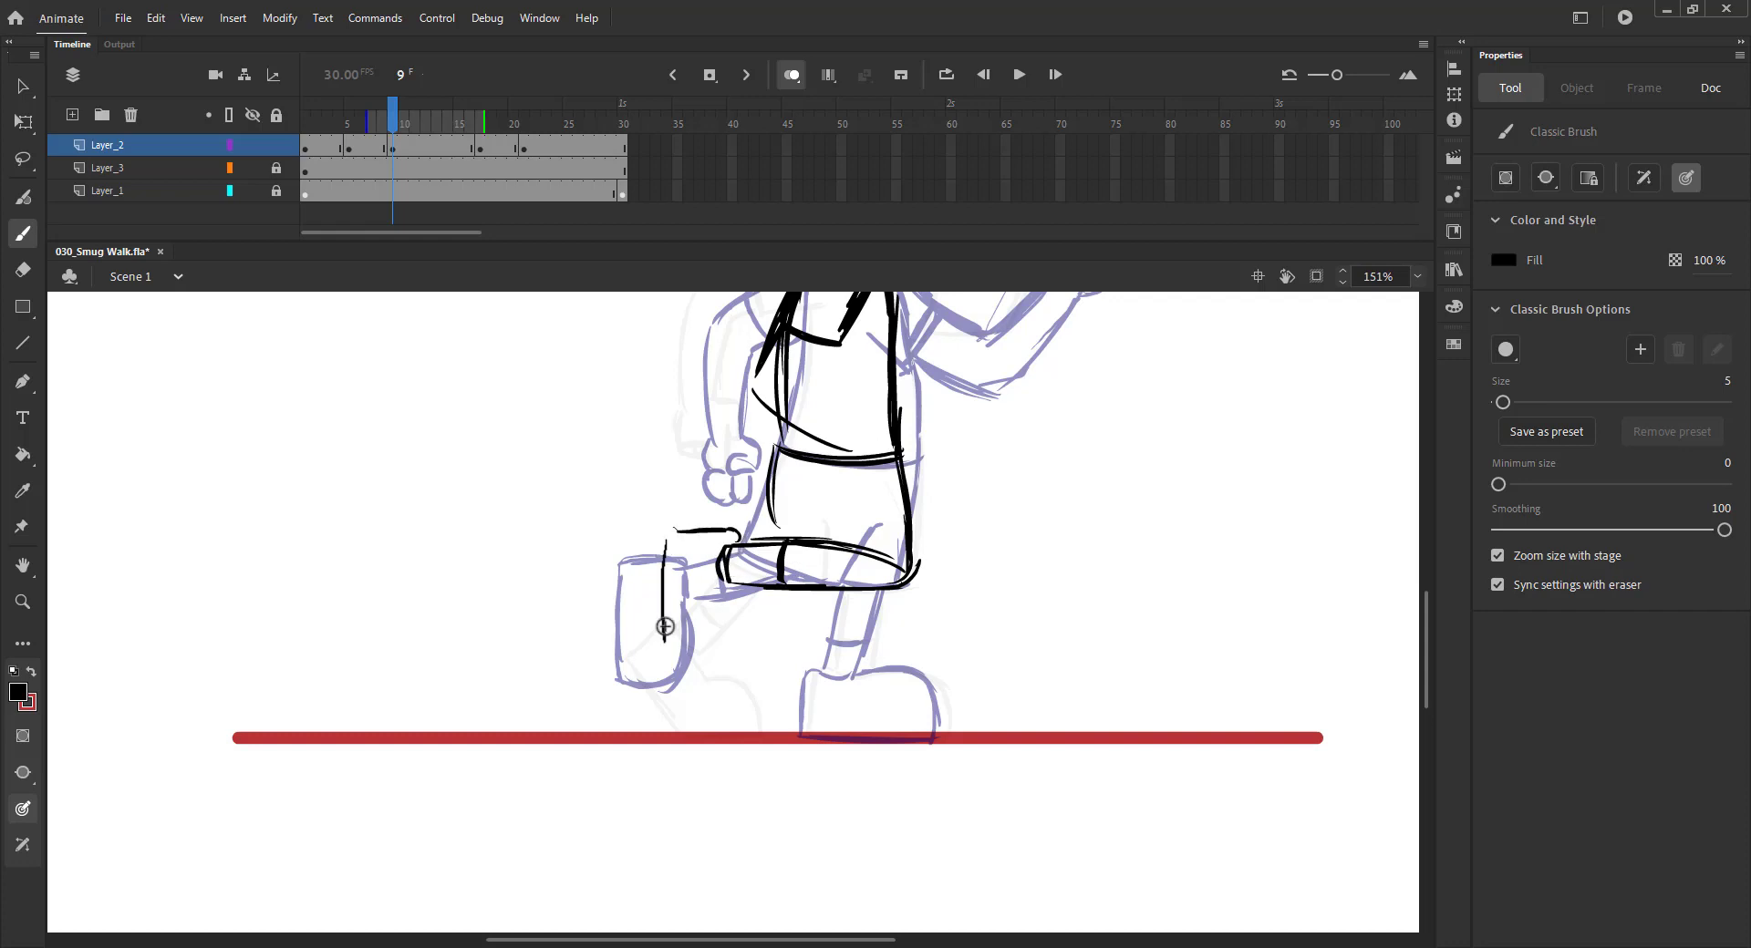
{"action": "mouse_move", "coordinate": [740, 591]}
{"action": "left_mouse_down"}
{"action": "mouse_move", "coordinate": [734, 649]}
{"action": "mouse_move", "coordinate": [707, 671]}
{"action": "left_mouse_up"}
{"action": "key", "text": "ctrl+s"}
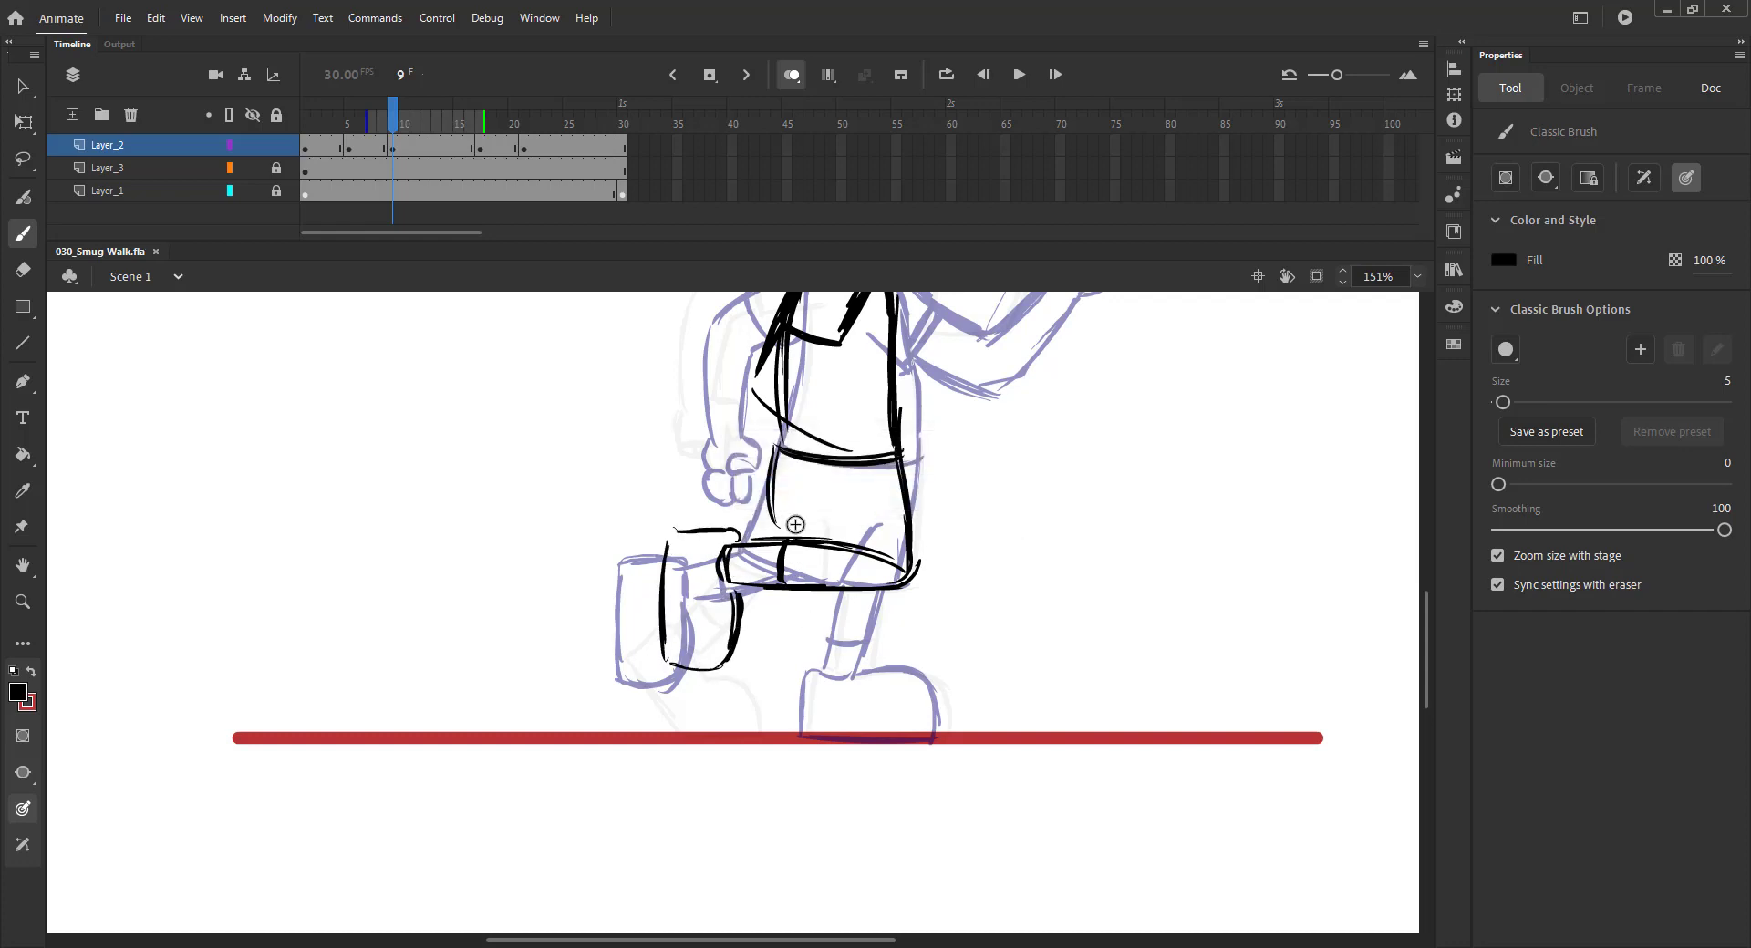
Step: Draw the supporting leg with its shoe flat on the red ground line on frame 9, and save the file
{"action": "left_click_drag", "start_coordinate": [828, 591], "coordinate": [801, 681]}
{"action": "left_click_drag", "start_coordinate": [799, 593], "coordinate": [760, 686]}
{"action": "mouse_move", "coordinate": [794, 589]}
{"action": "left_mouse_down"}
{"action": "mouse_move", "coordinate": [764, 673]}
{"action": "mouse_move", "coordinate": [802, 679]}
{"action": "left_mouse_up"}
{"action": "mouse_move", "coordinate": [806, 677]}
{"action": "left_mouse_down"}
{"action": "mouse_move", "coordinate": [839, 669]}
{"action": "mouse_move", "coordinate": [896, 710]}
{"action": "mouse_move", "coordinate": [897, 738]}
{"action": "left_mouse_up"}
{"action": "left_click_drag", "start_coordinate": [764, 673], "coordinate": [744, 736]}
{"action": "mouse_move", "coordinate": [871, 742]}
{"action": "left_mouse_down"}
{"action": "mouse_move", "coordinate": [743, 736]}
{"action": "mouse_move", "coordinate": [873, 727]}
{"action": "left_mouse_up"}
{"action": "key", "text": "ctrl+2"}
{"action": "key", "text": "ctrl+s"}
Step: Scrub from frame 9 through the following poses without onion skinning, and return to frame 9 with onion skinning on
{"action": "left_click", "coordinate": [790, 80]}
{"action": "mouse_move", "coordinate": [394, 119]}
{"action": "left_mouse_down"}
{"action": "mouse_move", "coordinate": [292, 141]}
{"action": "mouse_move", "coordinate": [529, 152]}
{"action": "left_mouse_up"}
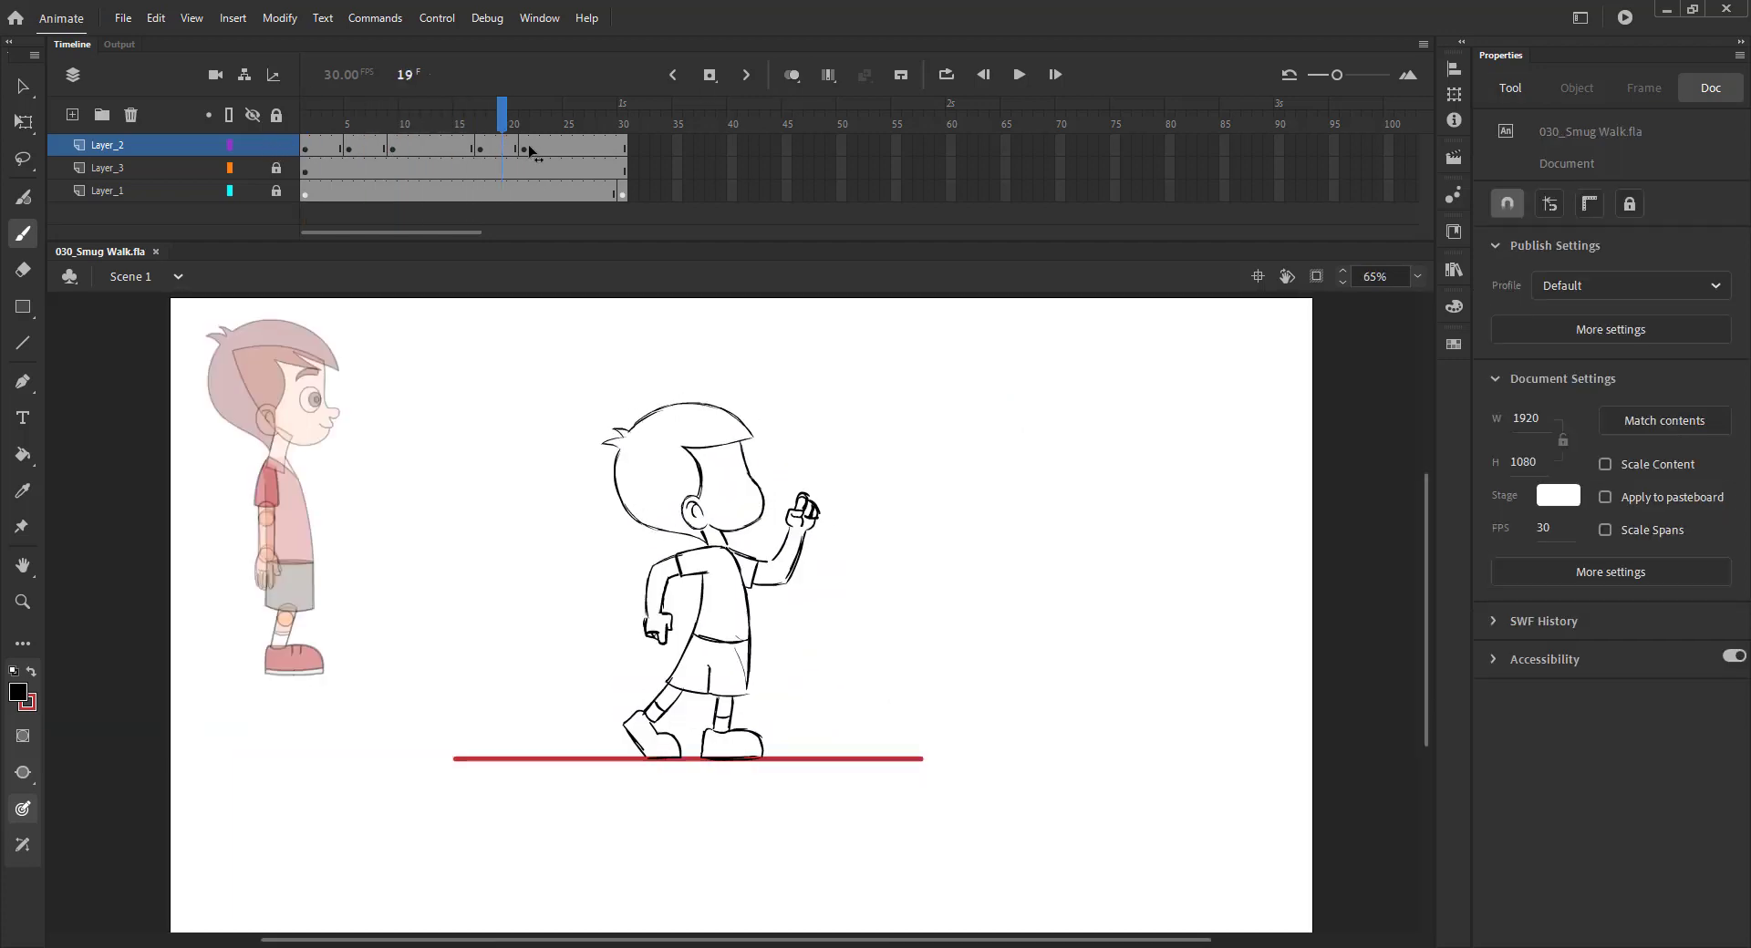
{"action": "left_click", "coordinate": [395, 122]}
{"action": "left_click", "coordinate": [792, 77]}
Step: Draw the near forearm and hand reaching in front of the waist, hatch the area behind the shoulder, and save the file
{"action": "key", "text": "z"}
{"action": "left_click_drag", "start_coordinate": [544, 508], "coordinate": [929, 802]}
{"action": "key", "text": "b"}
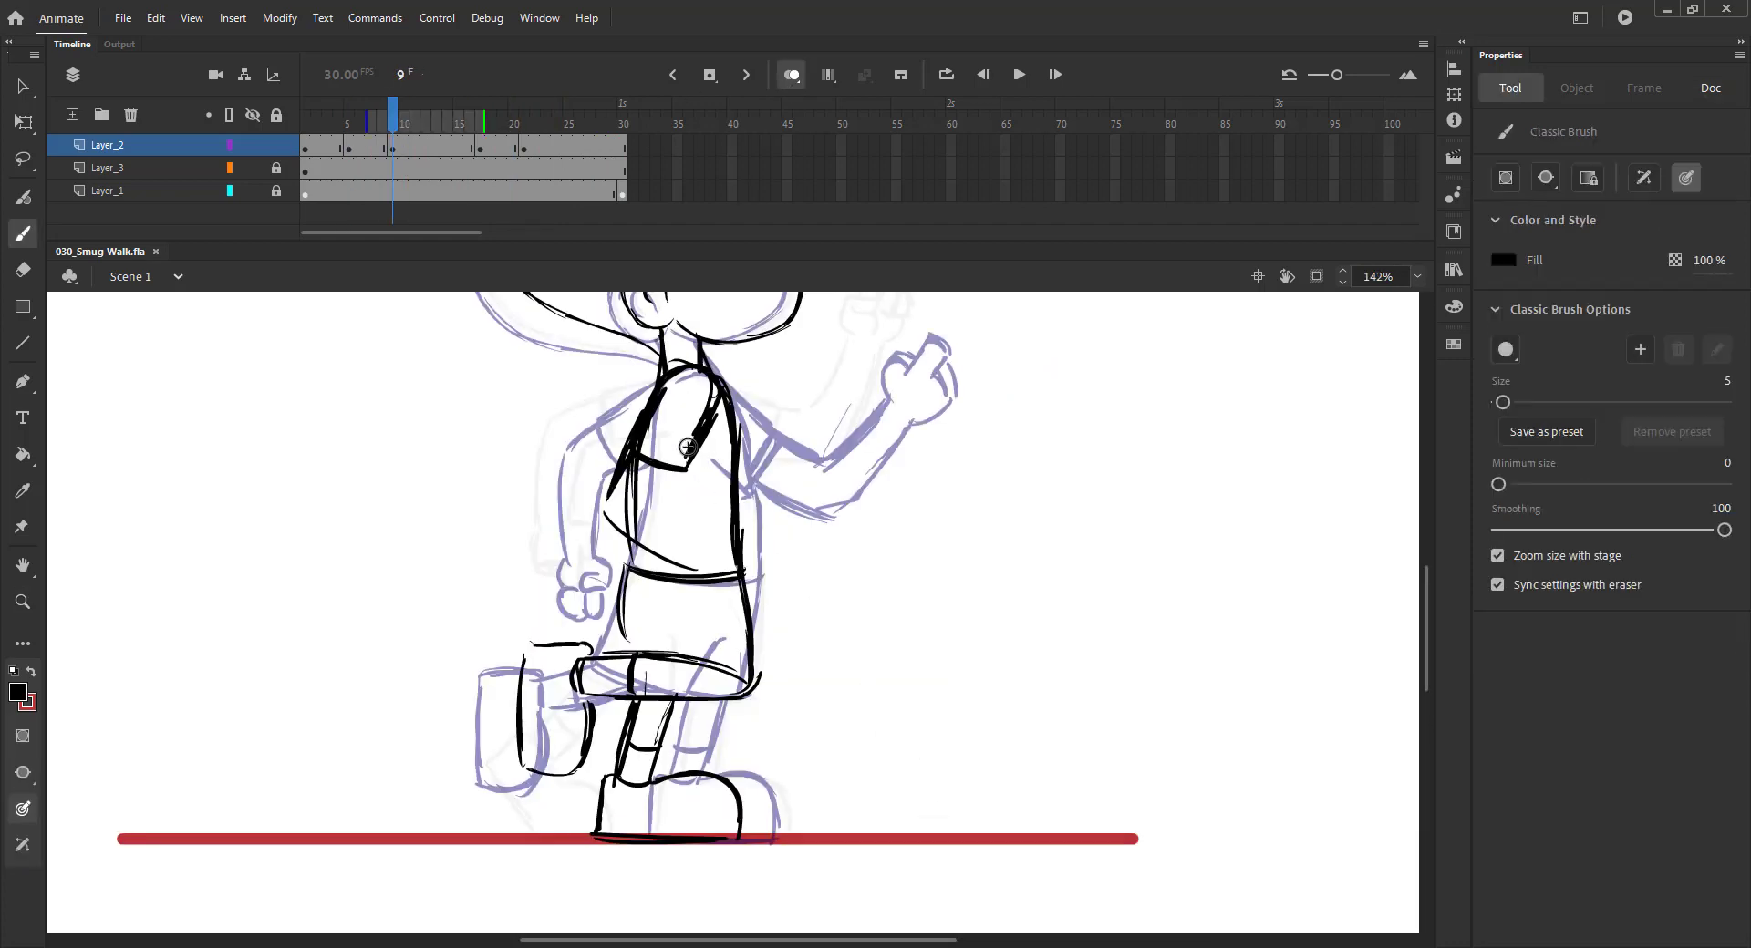
{"action": "mouse_move", "coordinate": [672, 493]}
{"action": "left_mouse_down"}
{"action": "mouse_move", "coordinate": [759, 553]}
{"action": "mouse_move", "coordinate": [809, 561]}
{"action": "mouse_move", "coordinate": [831, 601]}
{"action": "left_mouse_up"}
{"action": "left_click_drag", "start_coordinate": [804, 593], "coordinate": [795, 603]}
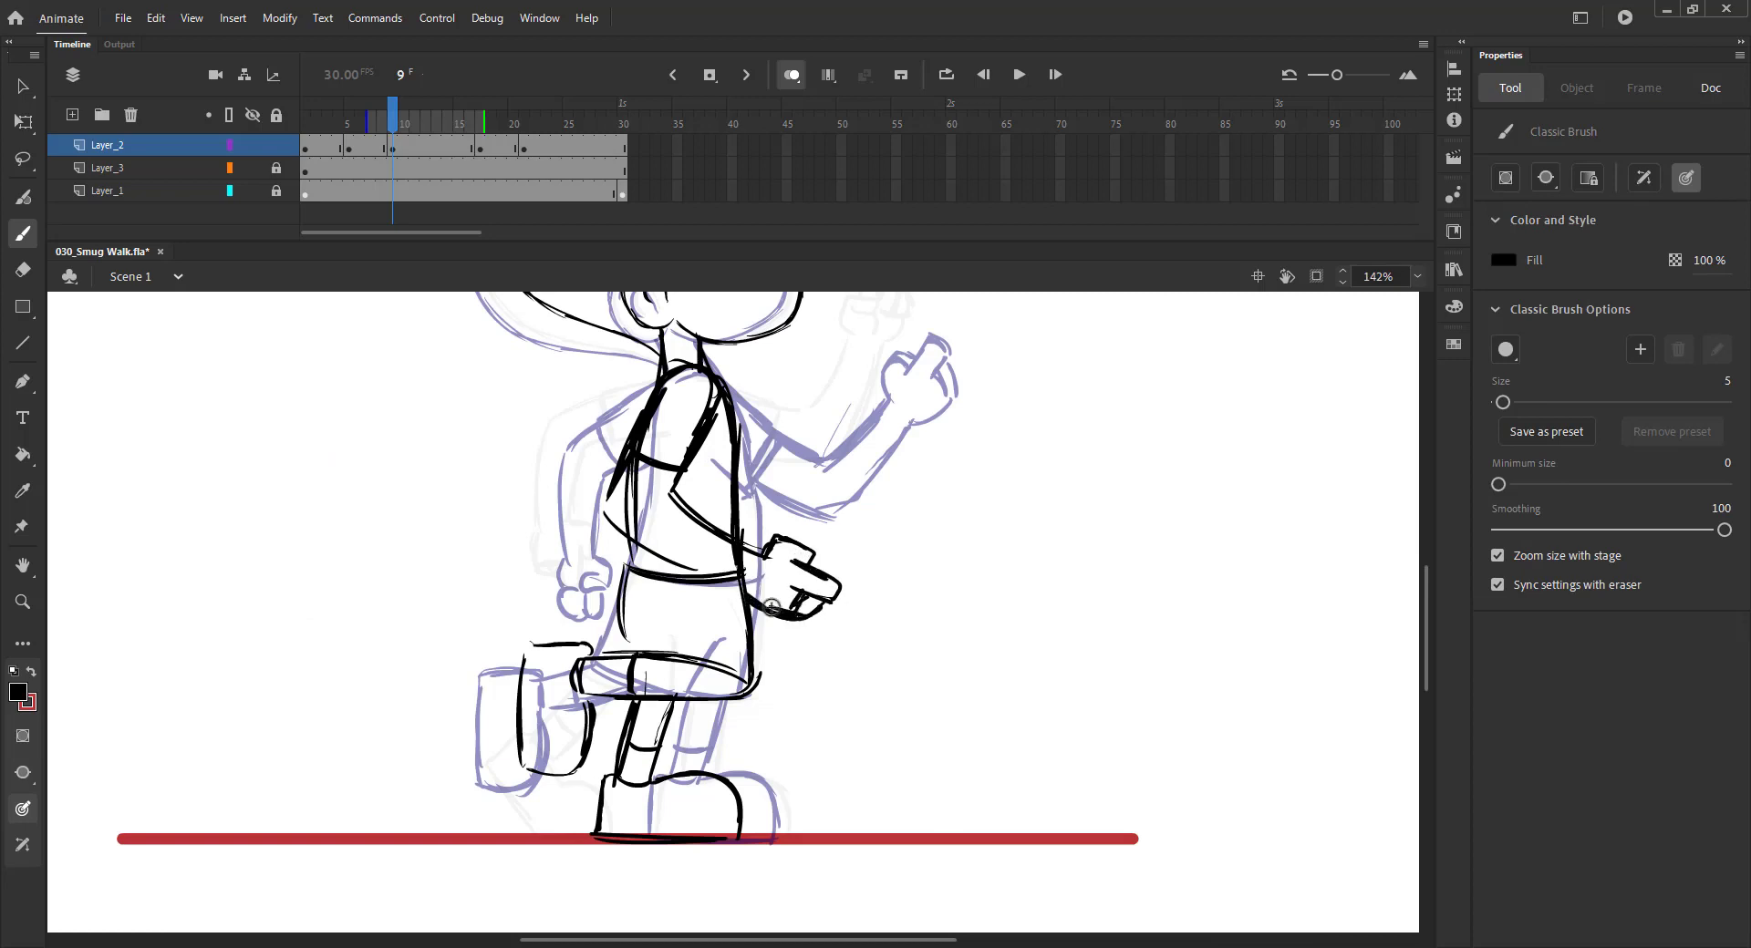
{"action": "mouse_move", "coordinate": [658, 370]}
{"action": "left_mouse_down"}
{"action": "mouse_move", "coordinate": [603, 440]}
{"action": "mouse_move", "coordinate": [607, 500]}
{"action": "mouse_move", "coordinate": [624, 436]}
{"action": "left_mouse_up"}
{"action": "key", "text": "ctrl+z"}
{"action": "key", "text": "ctrl+s"}
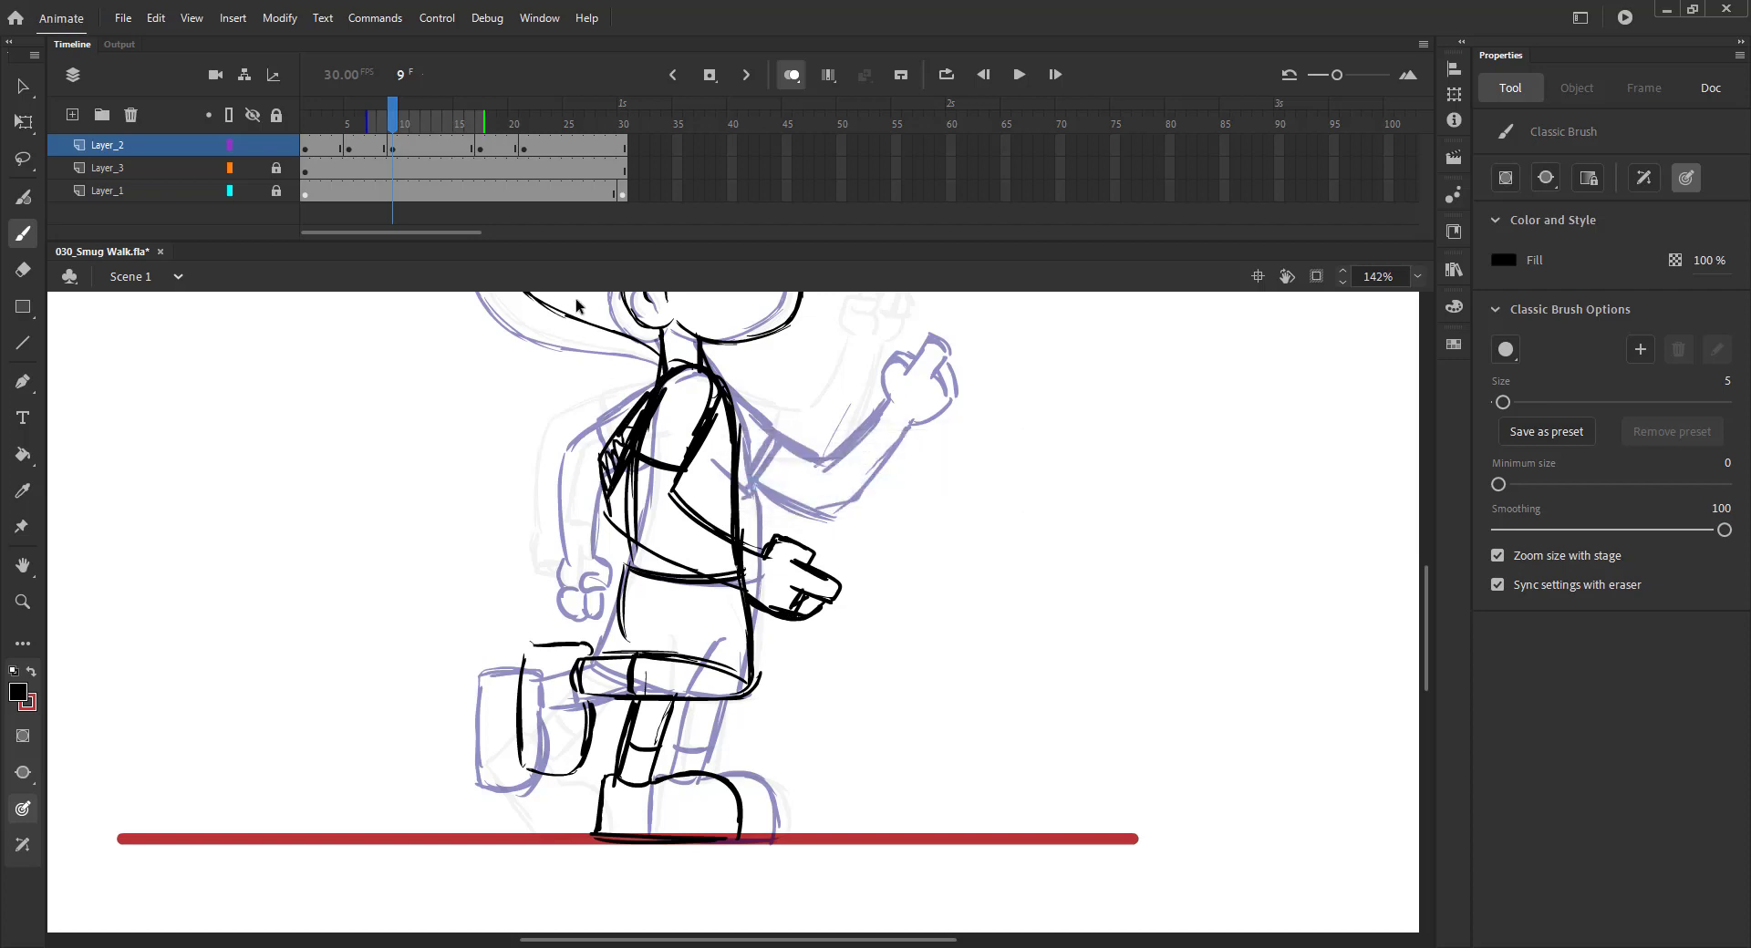
Step: Turn off onion skinning and insert a blank keyframe at frame 25 of Layer_2
{"action": "key", "text": "ctrl+2"}
{"action": "key", "text": "ctrl+s"}
{"action": "key", "text": "v"}
{"action": "left_click", "coordinate": [790, 75]}
{"action": "left_click_drag", "start_coordinate": [393, 121], "coordinate": [563, 144]}
{"action": "key", "text": "F7"}
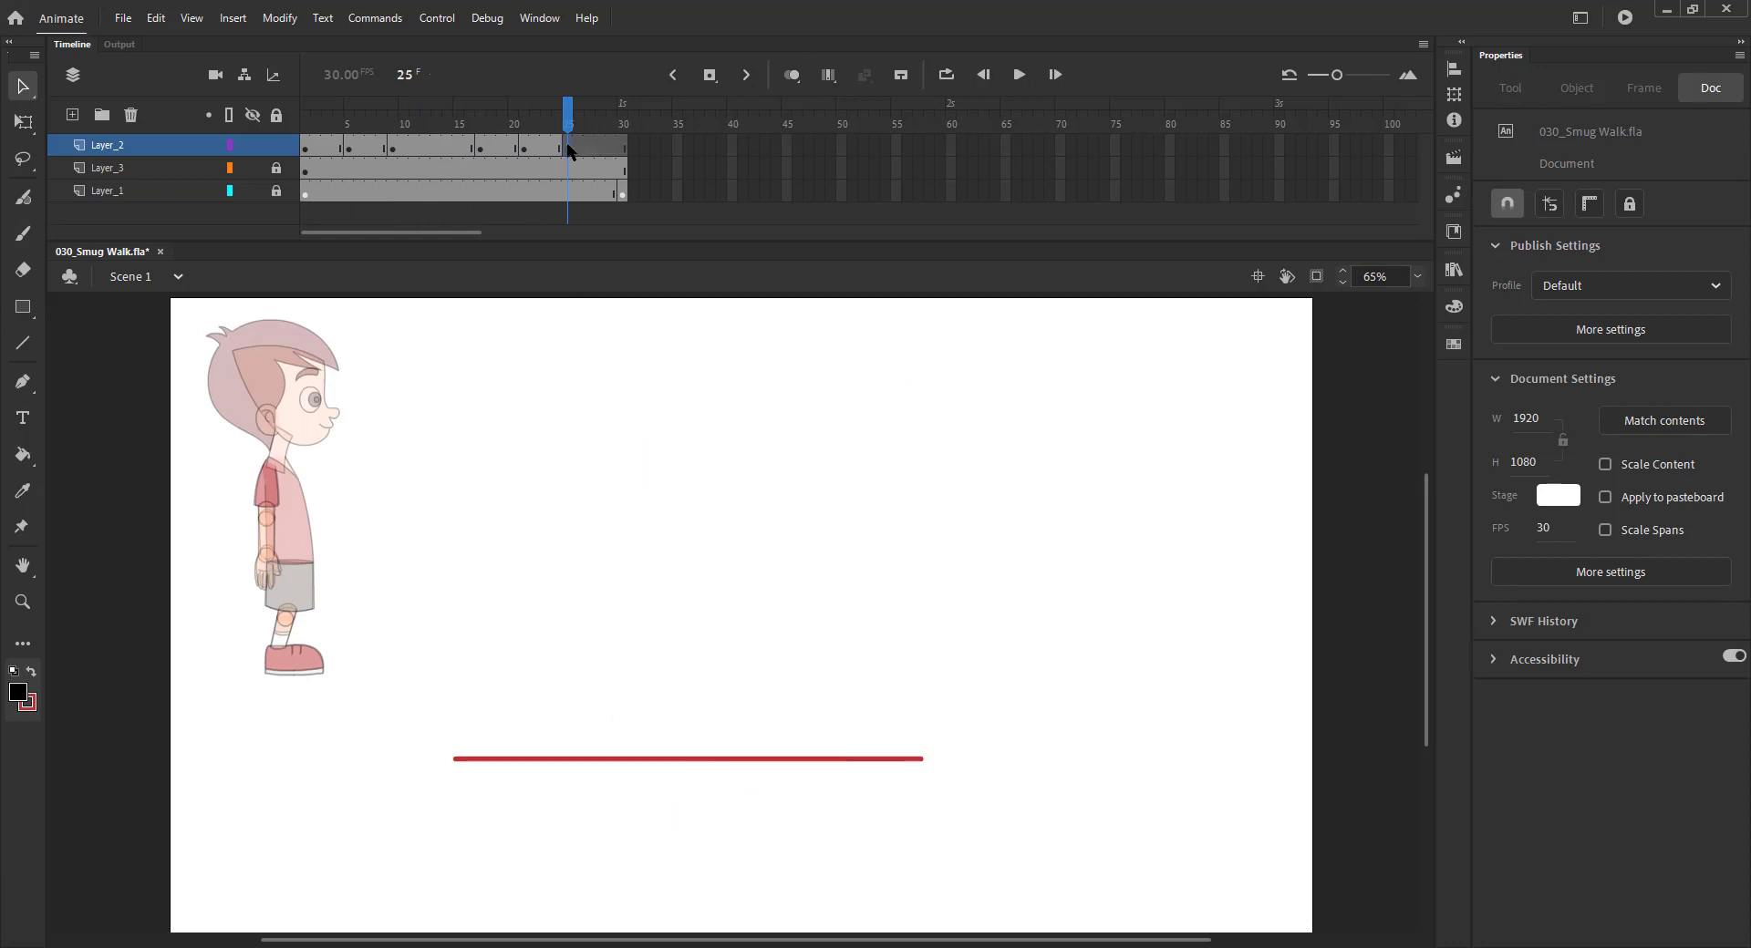
Step: Copy the frame 9 keyframe of Layer_2 to frame 23 as a drawing reference
{"action": "key", "text": "Return"}
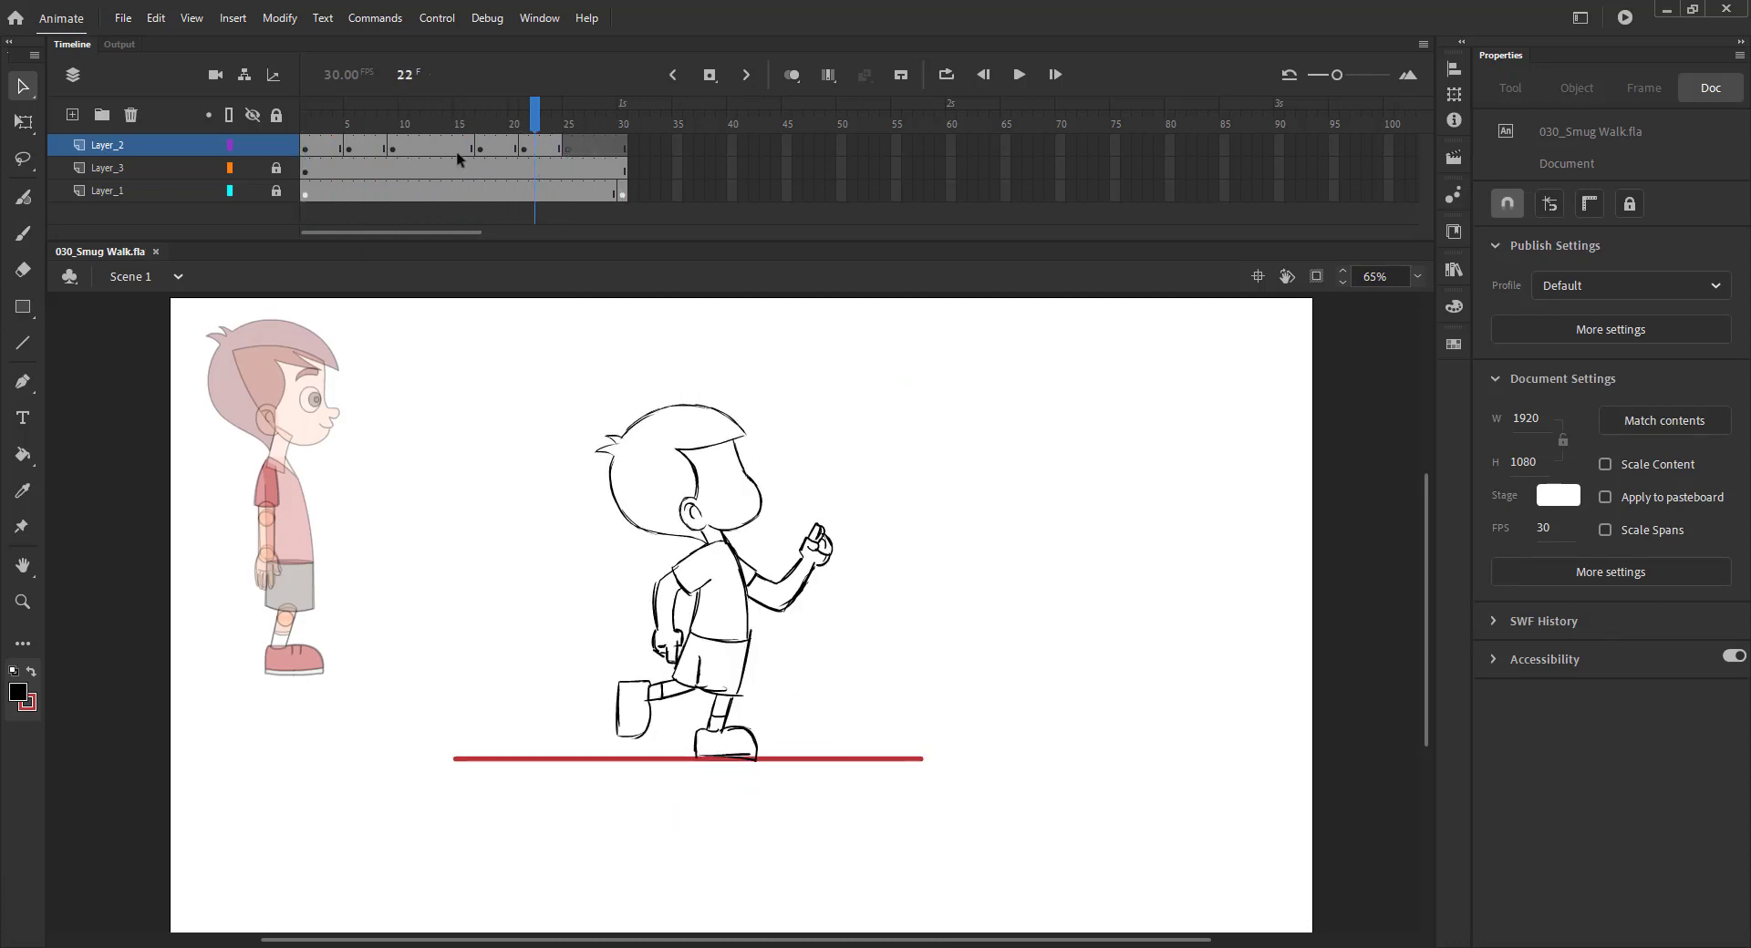
{"action": "left_click", "coordinate": [402, 146]}
{"action": "left_click", "coordinate": [547, 148]}
Step: Copy the head from frame 23, paste it in place on frame 25, and turn on onion skinning
{"action": "left_click_drag", "start_coordinate": [534, 413], "coordinate": [675, 470]}
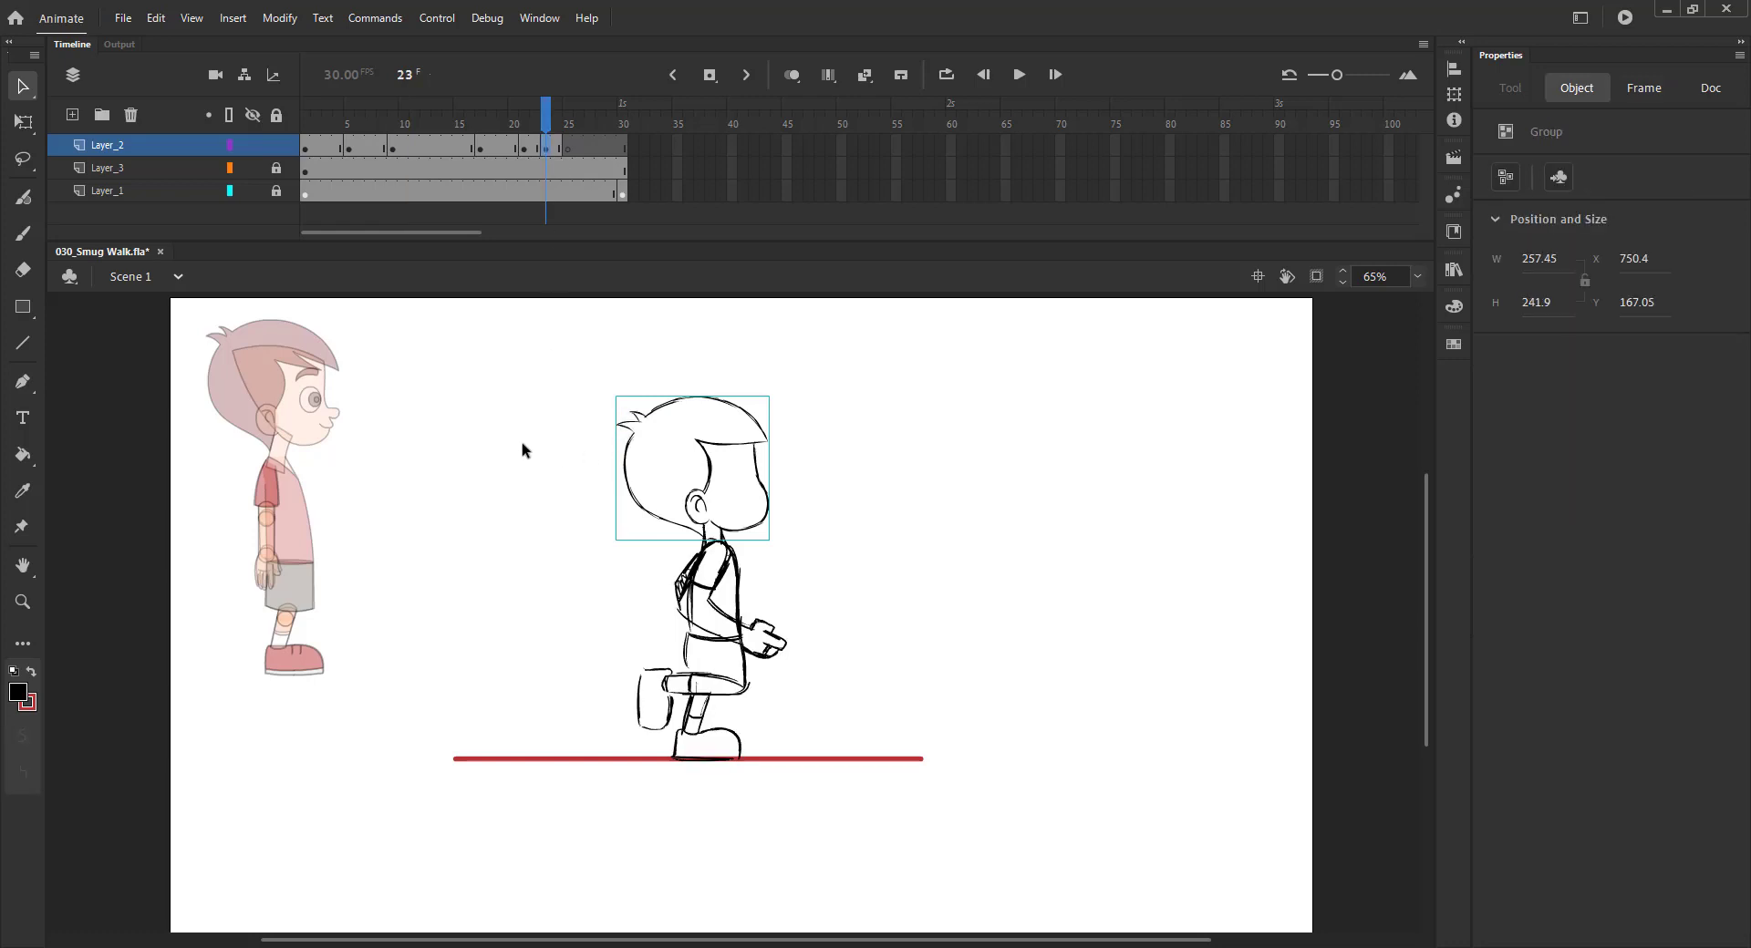
{"action": "key", "text": "ctrl+c"}
{"action": "key", "text": "period"}
{"action": "key", "text": "period"}
{"action": "key", "text": "ctrl+shift+v"}
{"action": "left_click", "coordinate": [791, 74]}
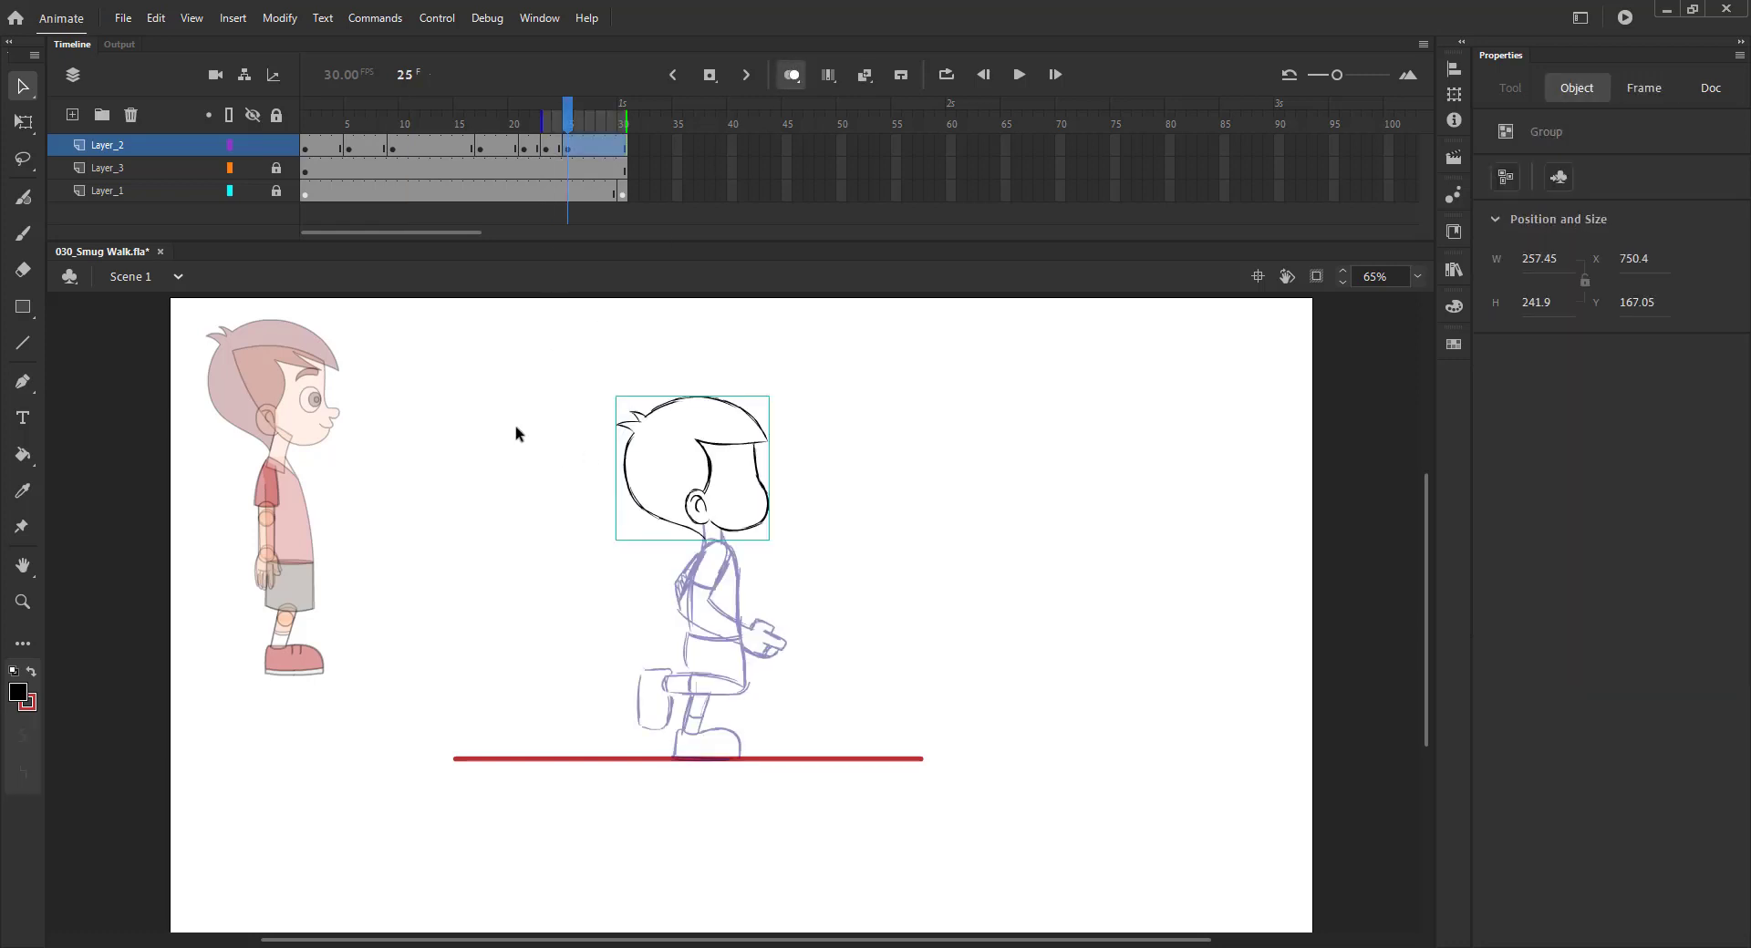
Step: With the Classic Brush, draw the neck, torso and sides of the shorts on frame 25 over the onion-skinned pose
{"action": "key", "text": "z"}
{"action": "left_click_drag", "start_coordinate": [526, 465], "coordinate": [910, 777]}
{"action": "key", "text": "b"}
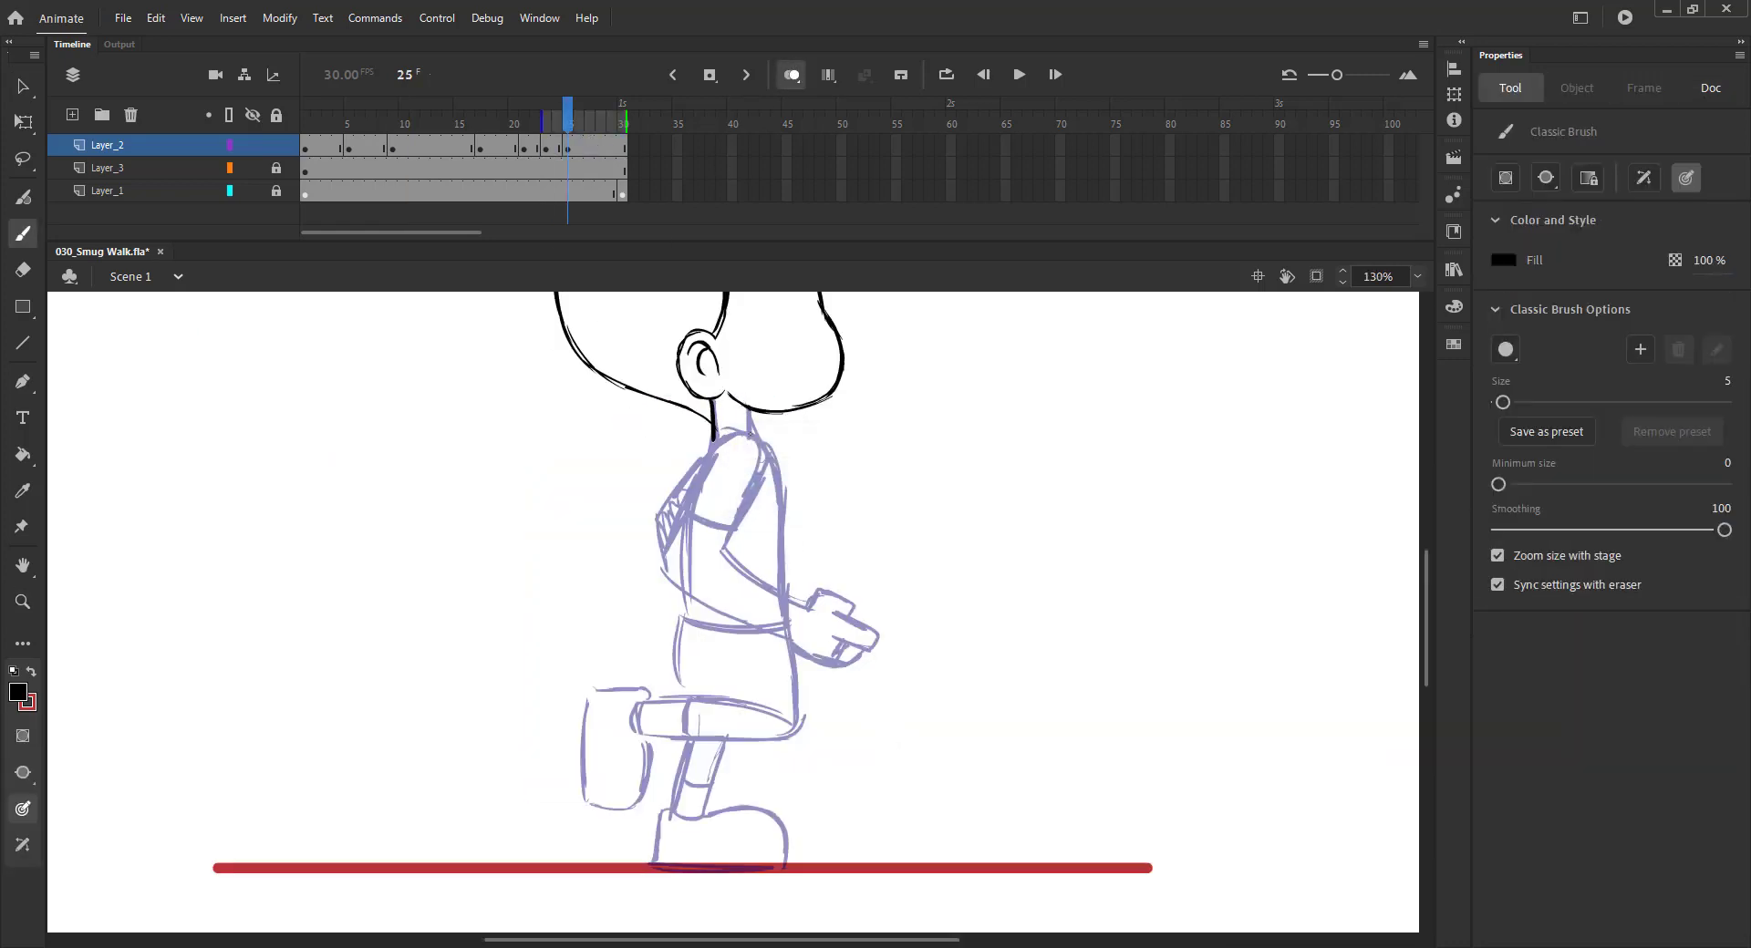
{"action": "left_click_drag", "start_coordinate": [767, 461], "coordinate": [780, 624]}
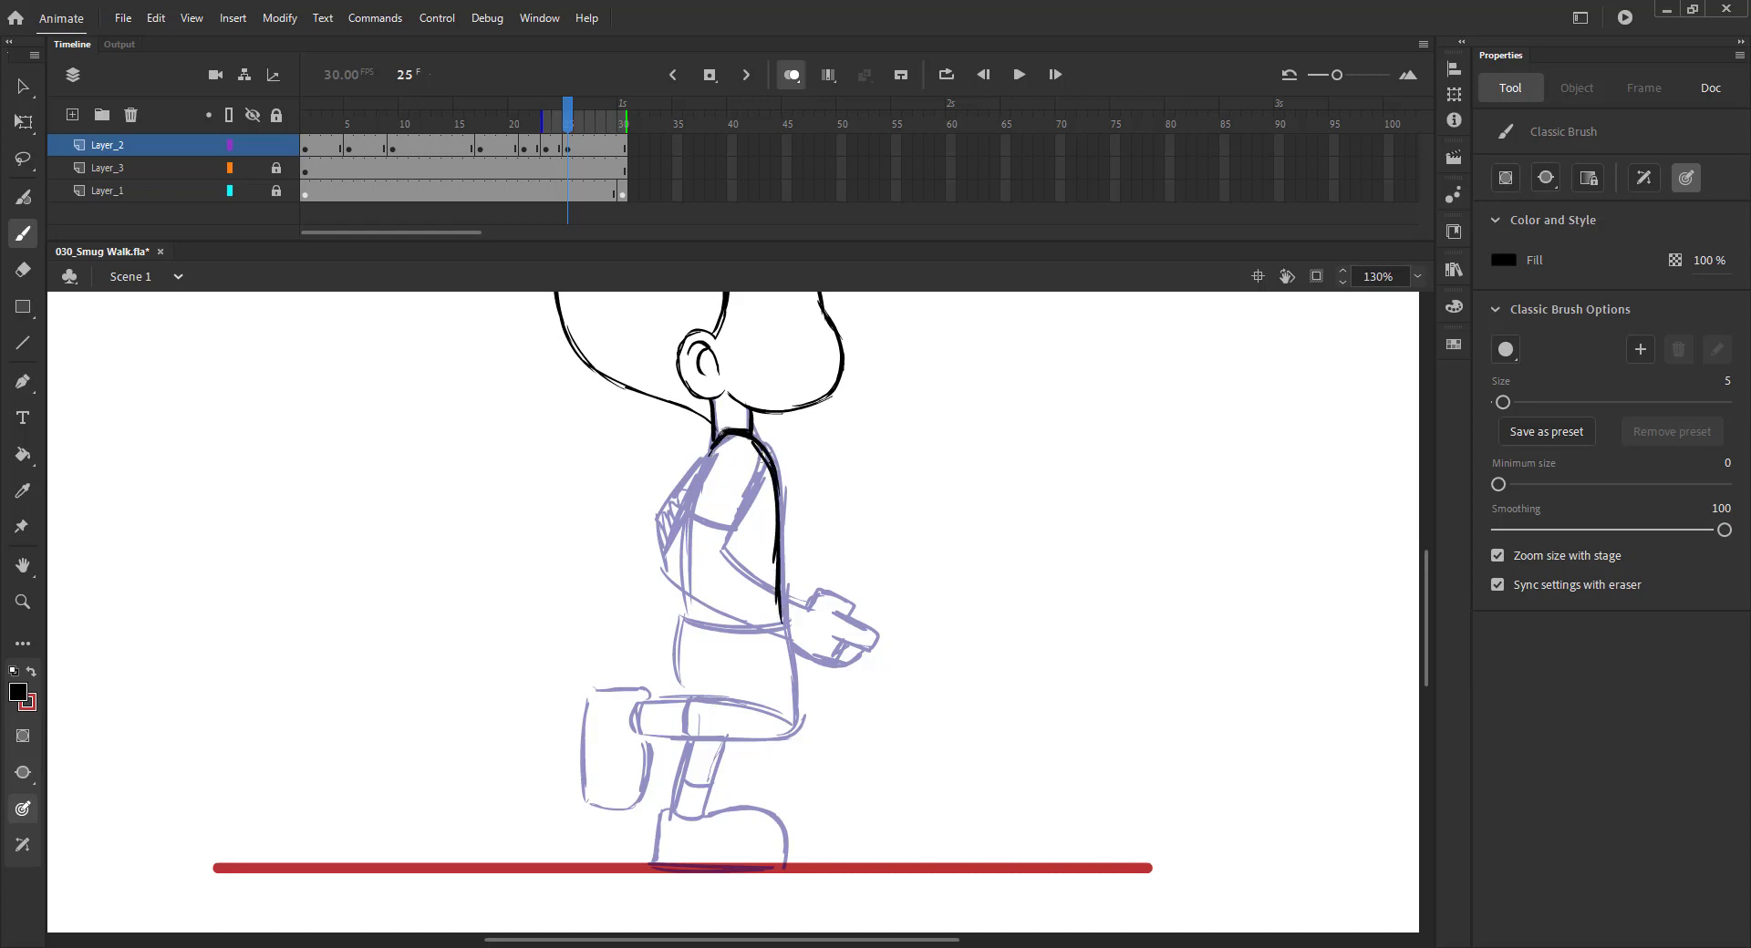
{"action": "mouse_move", "coordinate": [725, 439]}
{"action": "left_mouse_down"}
{"action": "mouse_move", "coordinate": [684, 622]}
{"action": "mouse_move", "coordinate": [786, 630]}
{"action": "mouse_move", "coordinate": [794, 734]}
{"action": "left_mouse_up"}
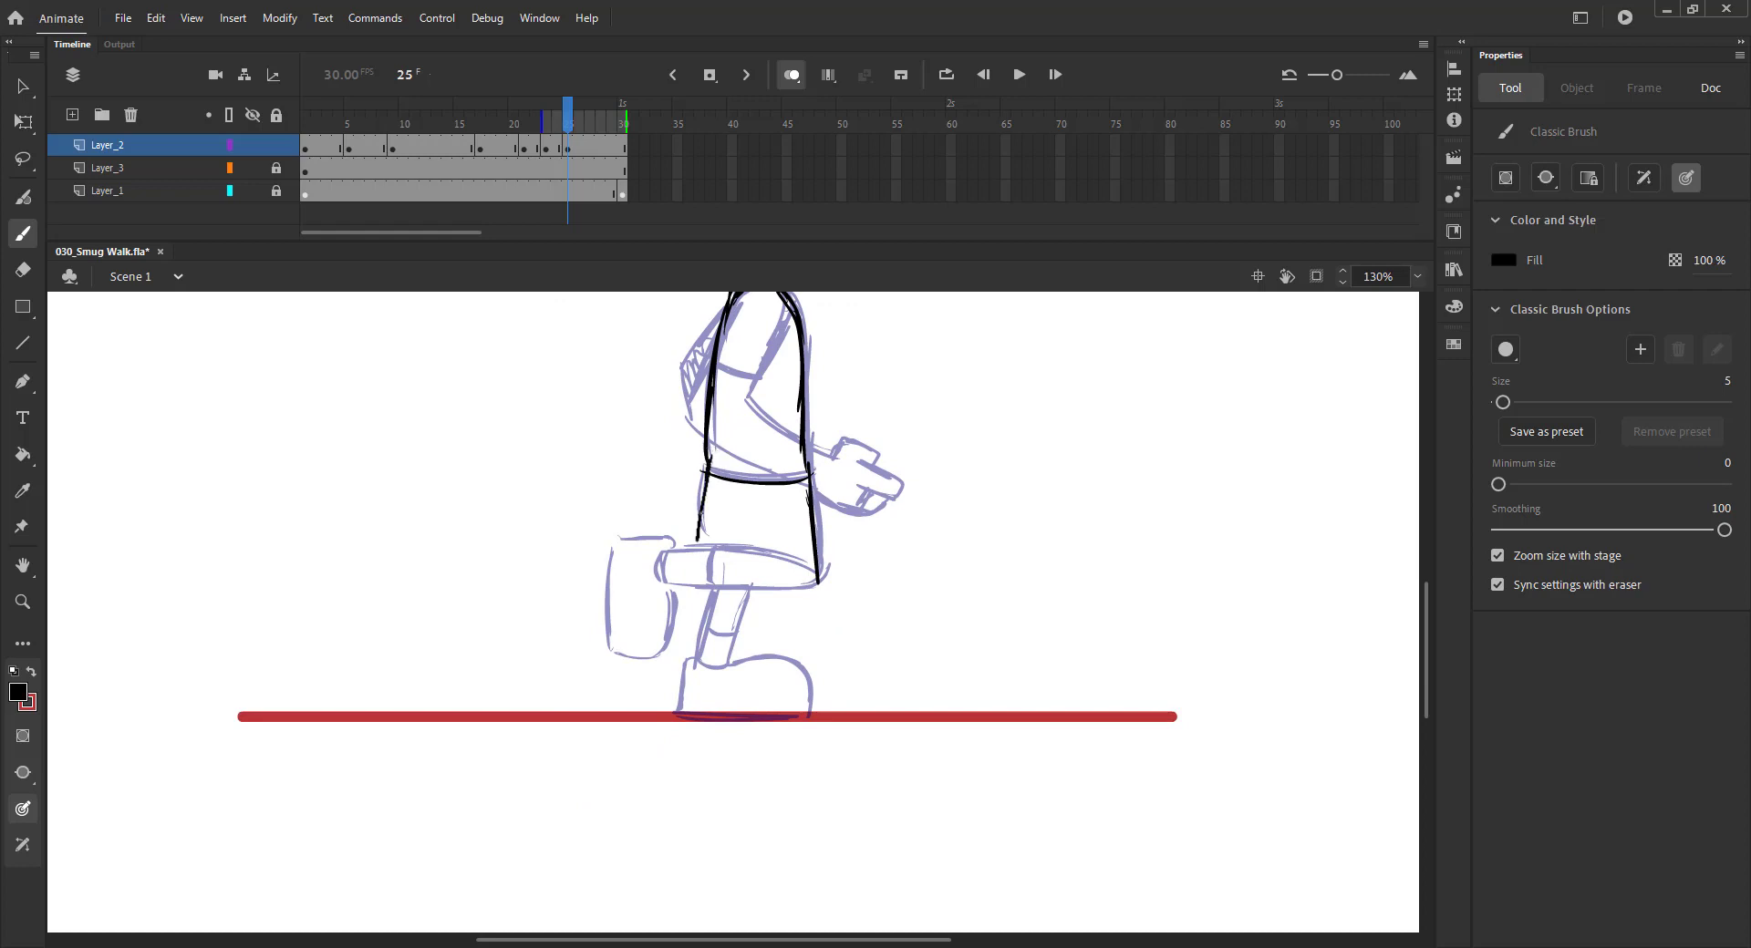
Step: Draw the shorts hem, the start of the bent leg, and the supporting leg with its grounded shoe on frame 25
{"action": "left_click_drag", "start_coordinate": [697, 540], "coordinate": [696, 567]}
{"action": "key", "text": "ctrl+z"}
{"action": "mouse_move", "coordinate": [710, 468]}
{"action": "left_mouse_down"}
{"action": "mouse_move", "coordinate": [706, 558]}
{"action": "mouse_move", "coordinate": [810, 566]}
{"action": "left_mouse_up"}
{"action": "mouse_move", "coordinate": [811, 465]}
{"action": "left_mouse_down"}
{"action": "mouse_move", "coordinate": [805, 551]}
{"action": "mouse_move", "coordinate": [698, 663]}
{"action": "mouse_move", "coordinate": [737, 631]}
{"action": "mouse_move", "coordinate": [734, 664]}
{"action": "left_mouse_up"}
{"action": "mouse_move", "coordinate": [736, 664]}
{"action": "left_mouse_down"}
{"action": "mouse_move", "coordinate": [791, 672]}
{"action": "mouse_move", "coordinate": [810, 722]}
{"action": "left_mouse_up"}
{"action": "left_click_drag", "start_coordinate": [697, 661], "coordinate": [678, 716]}
{"action": "left_click_drag", "start_coordinate": [774, 716], "coordinate": [678, 717]}
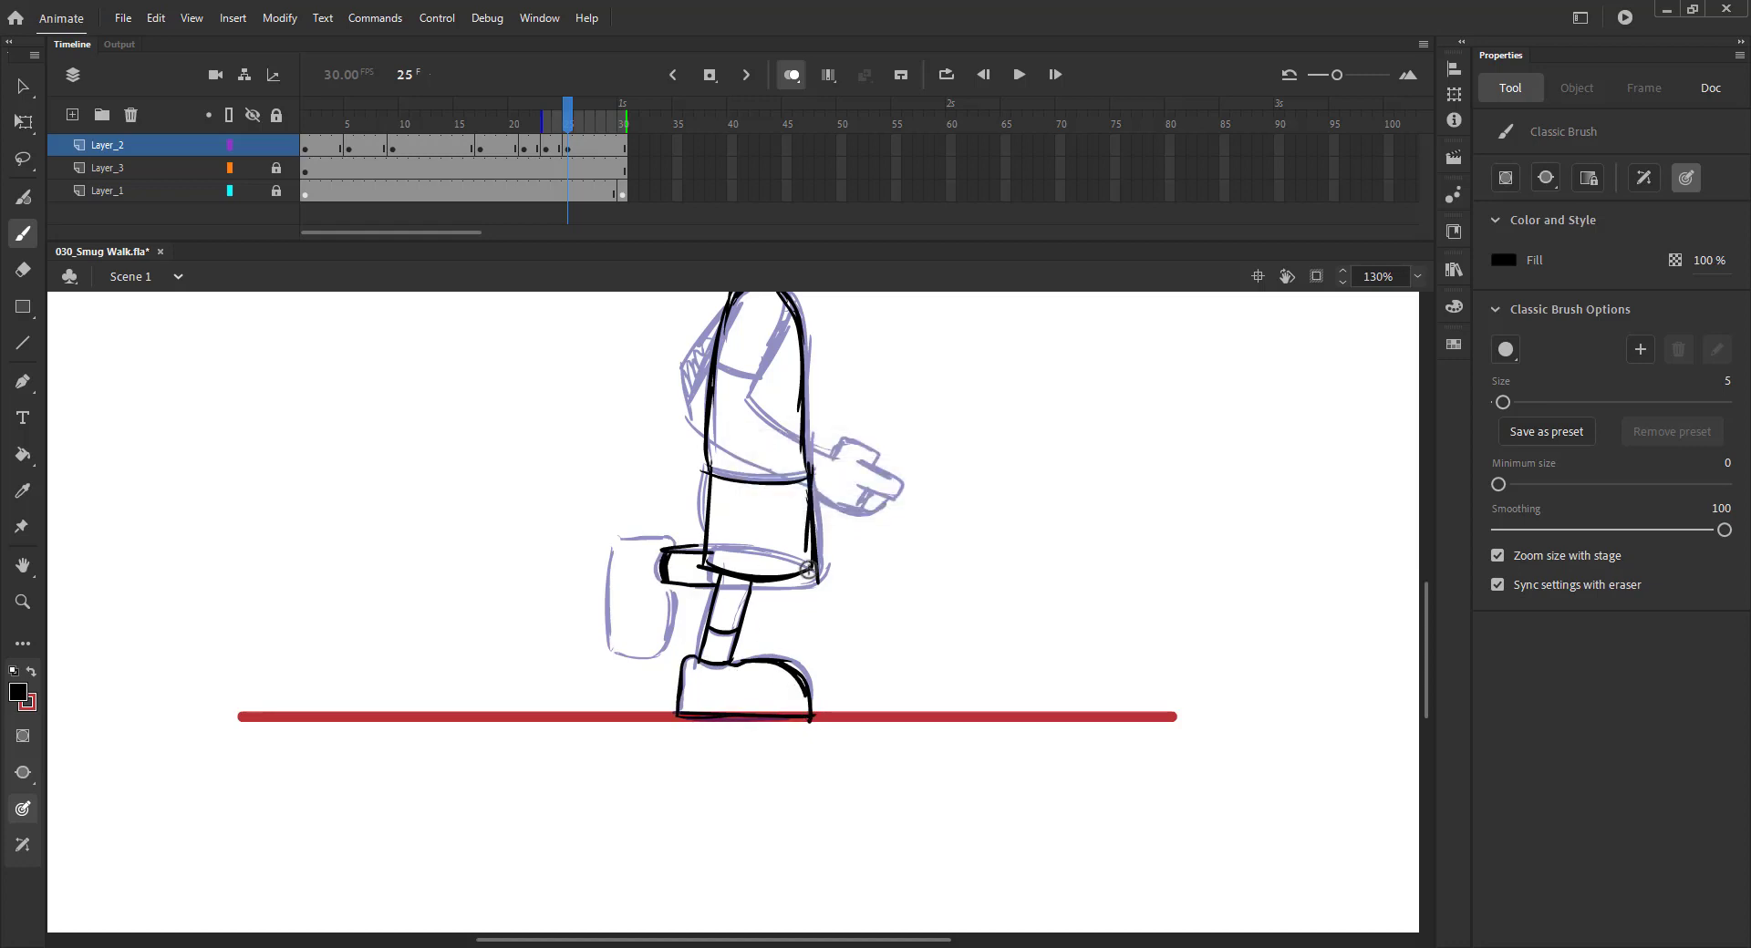
Step: Draw the raised shoe hanging behind the body on frame 25
{"action": "left_click_drag", "start_coordinate": [619, 547], "coordinate": [611, 640]}
{"action": "left_click_drag", "start_coordinate": [611, 552], "coordinate": [609, 638]}
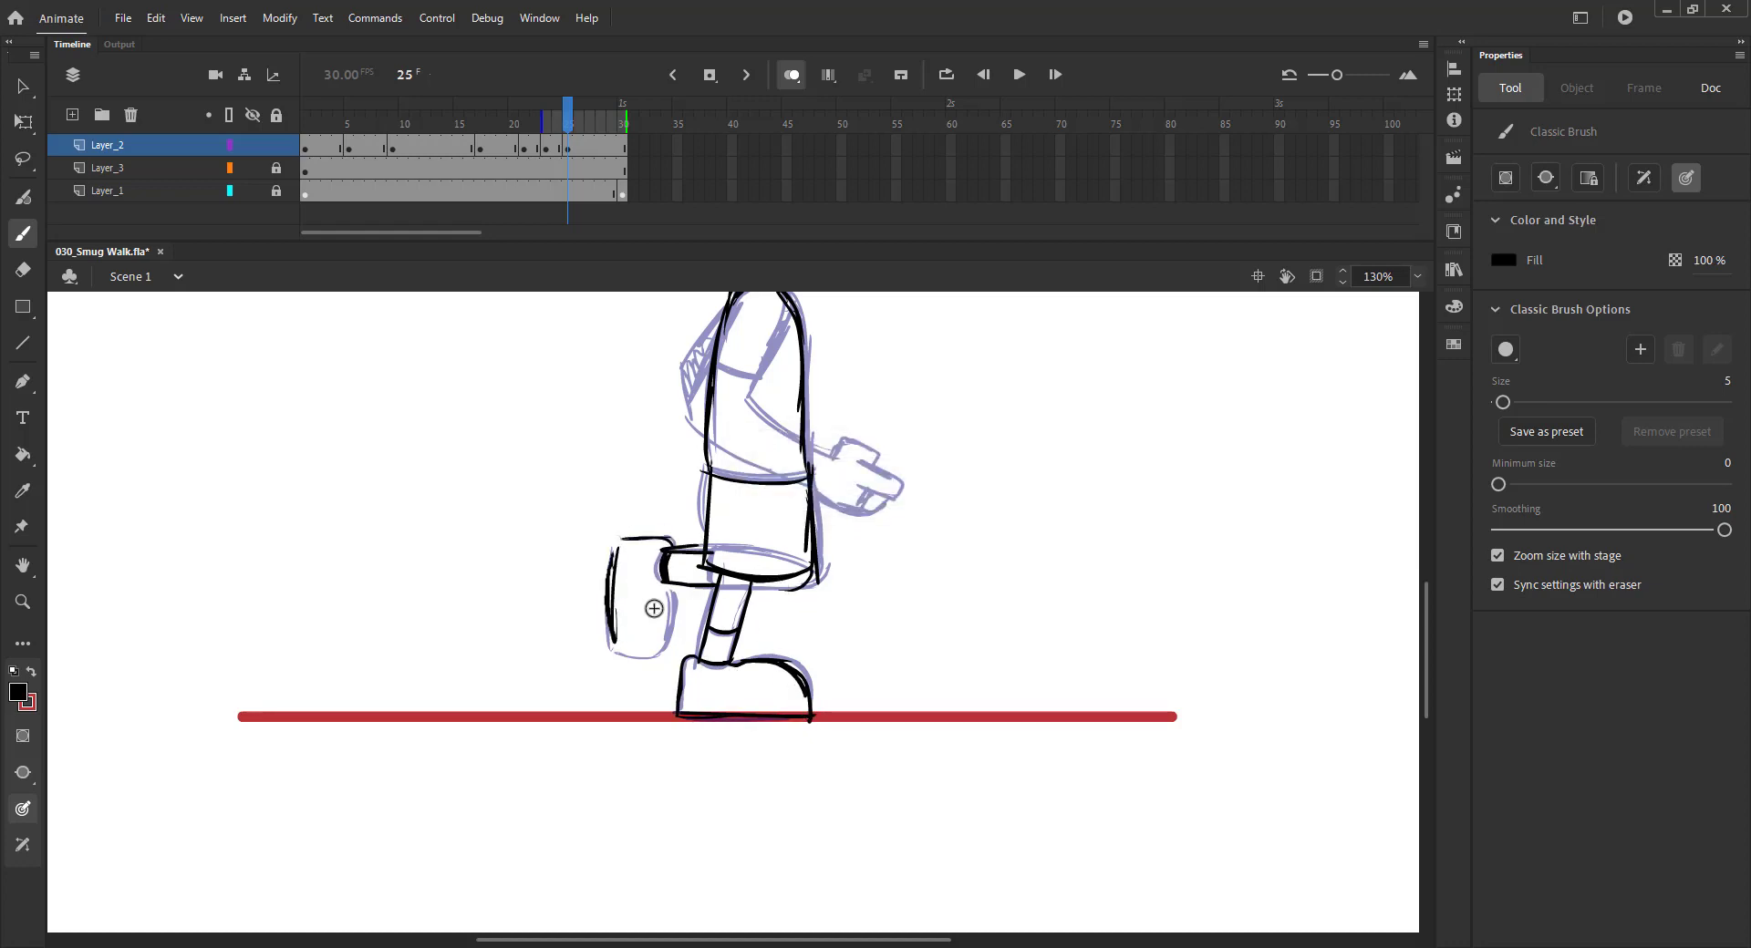
{"action": "left_click_drag", "start_coordinate": [665, 589], "coordinate": [664, 653]}
{"action": "mouse_move", "coordinate": [667, 592]}
{"action": "left_mouse_down"}
{"action": "mouse_move", "coordinate": [661, 647]}
{"action": "mouse_move", "coordinate": [613, 653]}
{"action": "left_mouse_up"}
{"action": "left_click_drag", "start_coordinate": [610, 555], "coordinate": [610, 643]}
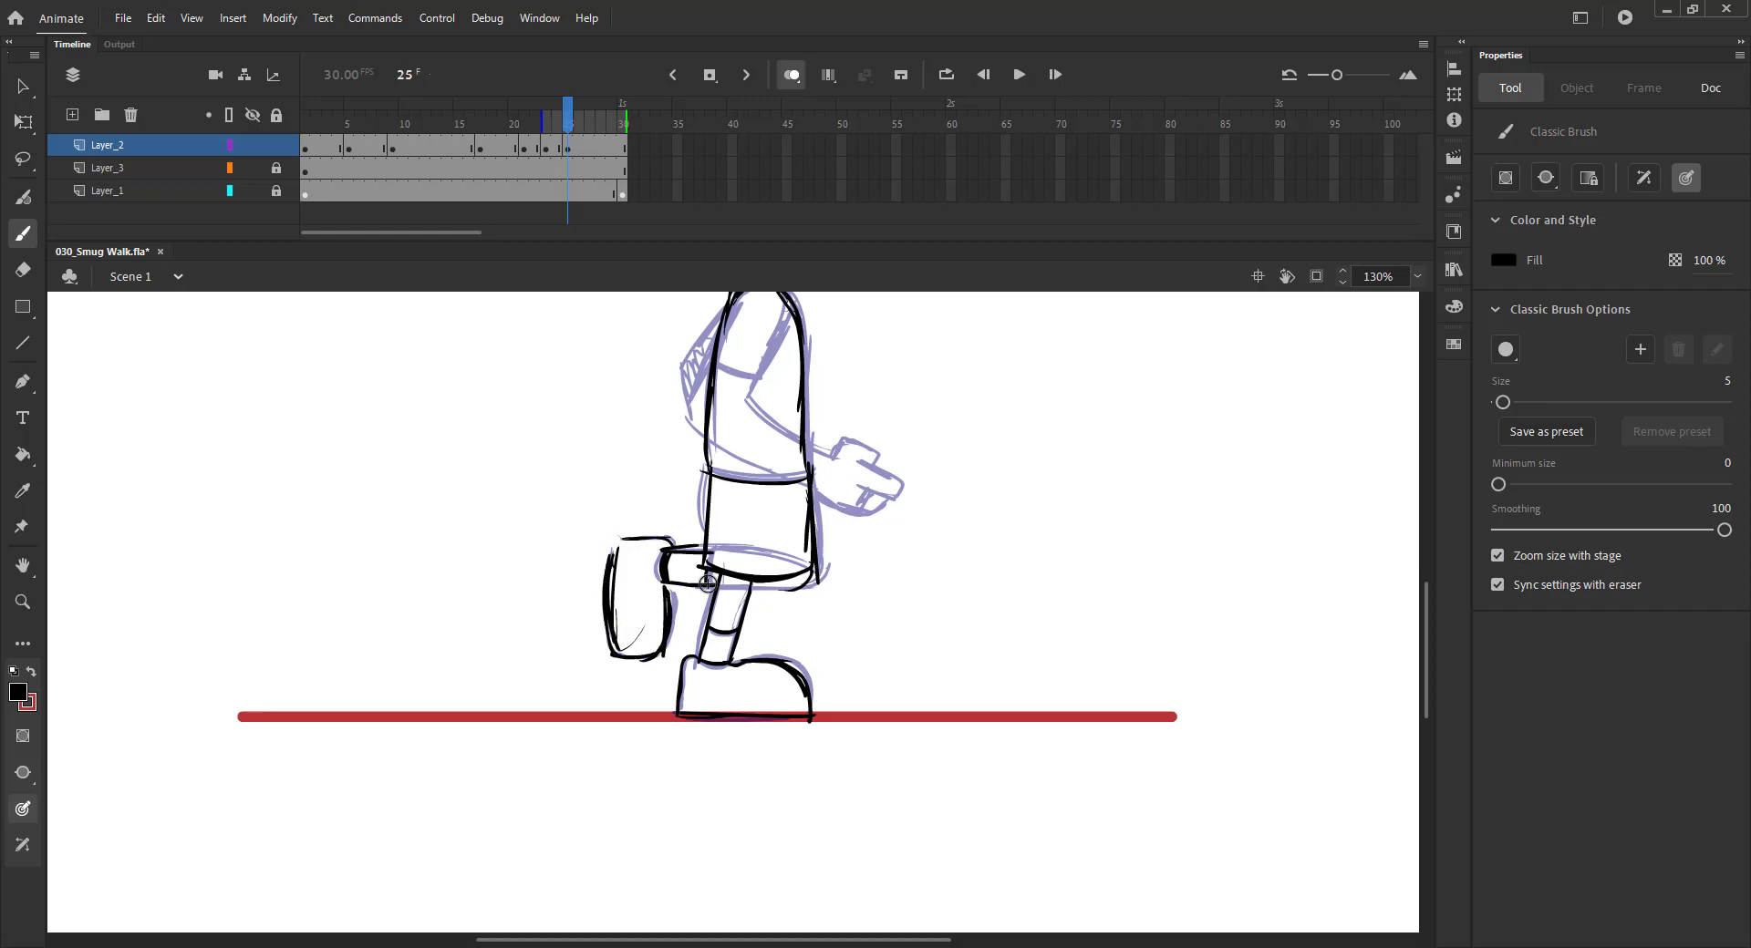
Step: Draw the near sleeve and bent arm with its hand at the hip, plus the far hand in front, on frame 25
{"action": "left_click_drag", "start_coordinate": [655, 343], "coordinate": [659, 445]}
{"action": "mouse_move", "coordinate": [756, 399]}
{"action": "left_mouse_down"}
{"action": "mouse_move", "coordinate": [700, 441]}
{"action": "mouse_move", "coordinate": [740, 471]}
{"action": "left_mouse_up"}
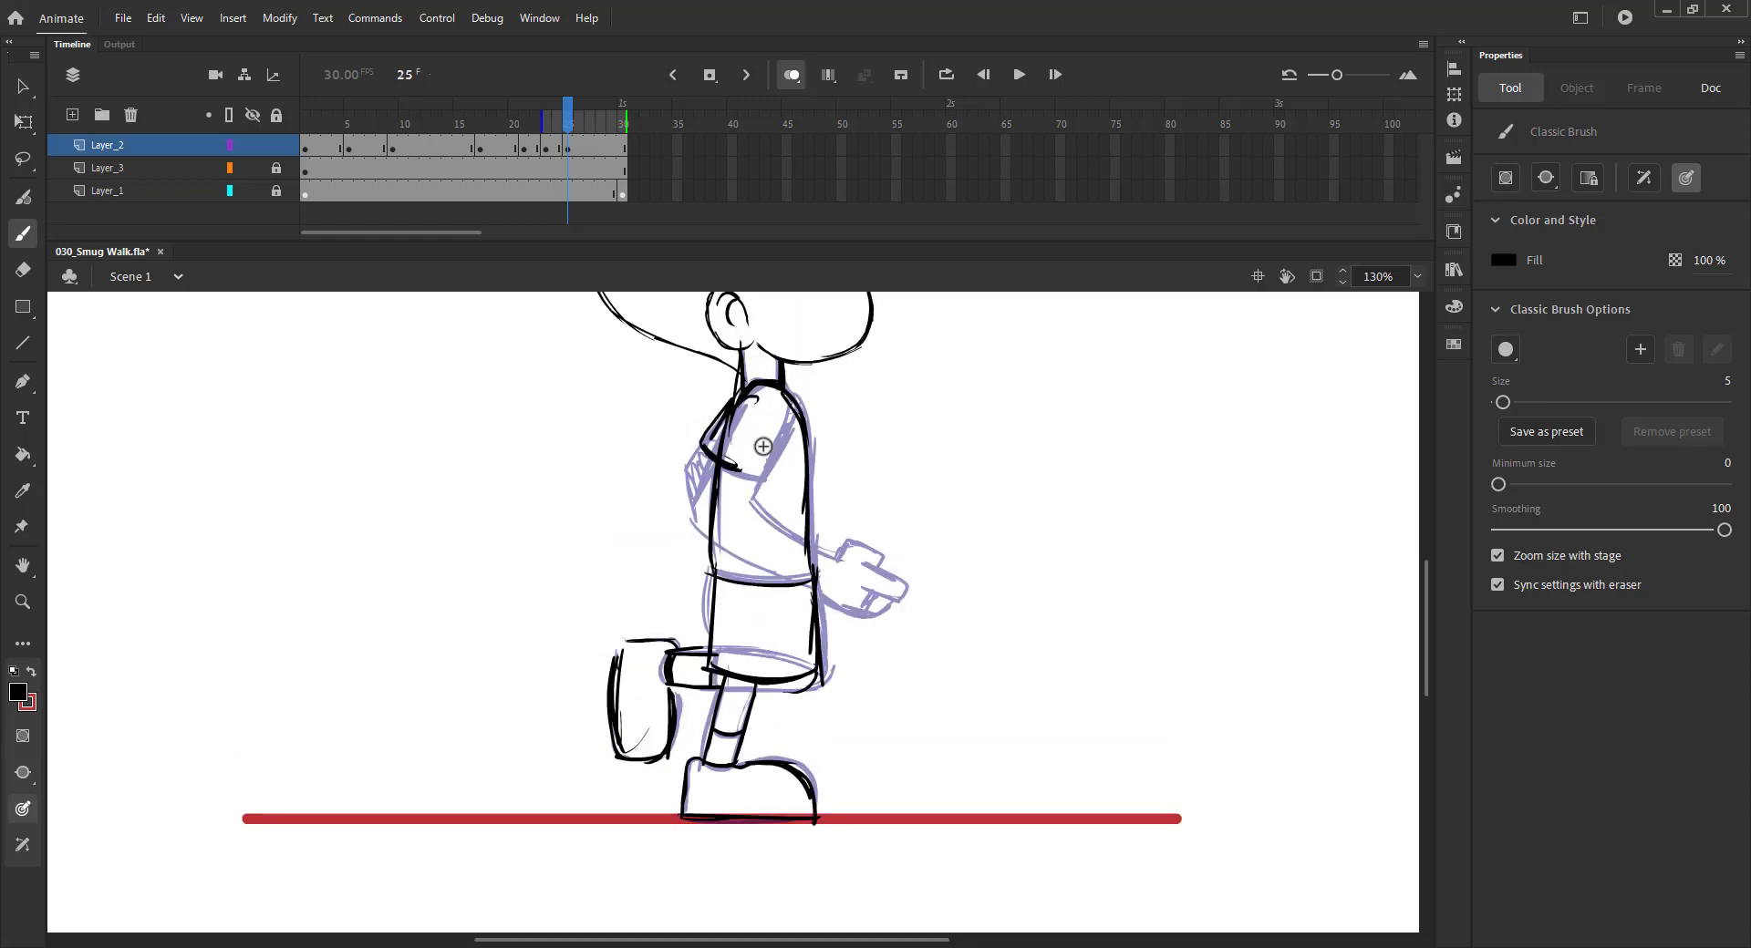
{"action": "mouse_move", "coordinate": [778, 402]}
{"action": "left_mouse_down"}
{"action": "mouse_move", "coordinate": [748, 468]}
{"action": "mouse_move", "coordinate": [680, 490]}
{"action": "left_mouse_up"}
{"action": "left_click_drag", "start_coordinate": [684, 474], "coordinate": [730, 574]}
{"action": "left_click_drag", "start_coordinate": [681, 489], "coordinate": [733, 581]}
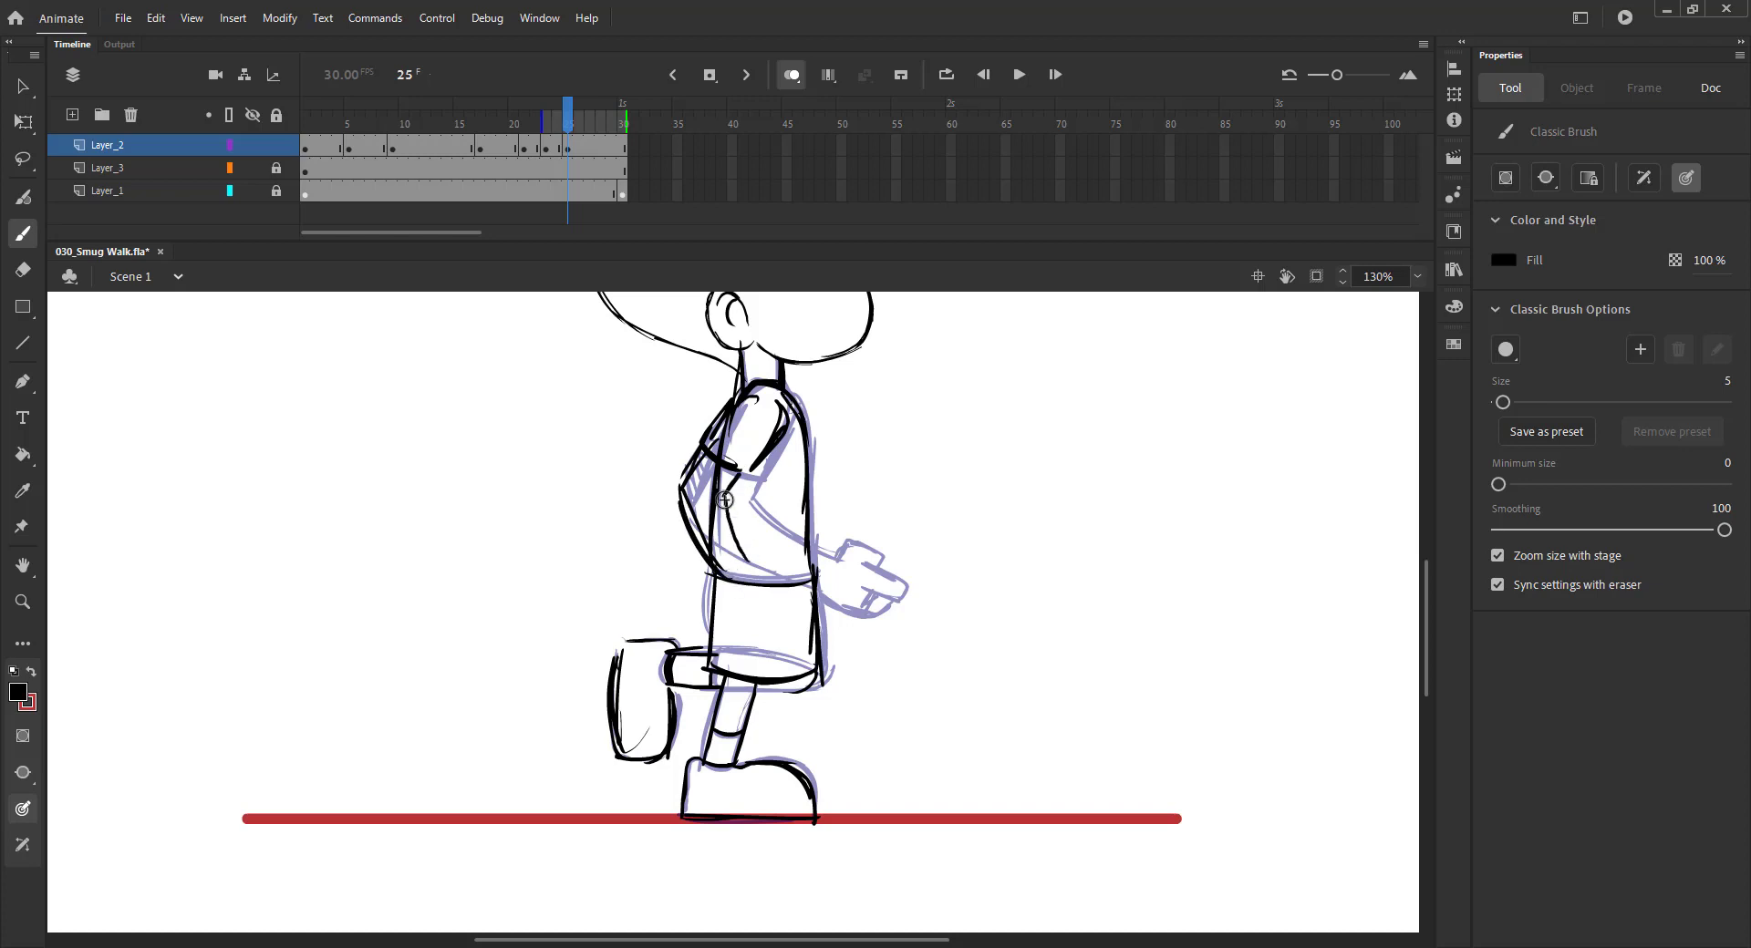
{"action": "left_click_drag", "start_coordinate": [724, 499], "coordinate": [756, 585]}
{"action": "left_click_drag", "start_coordinate": [686, 520], "coordinate": [739, 591]}
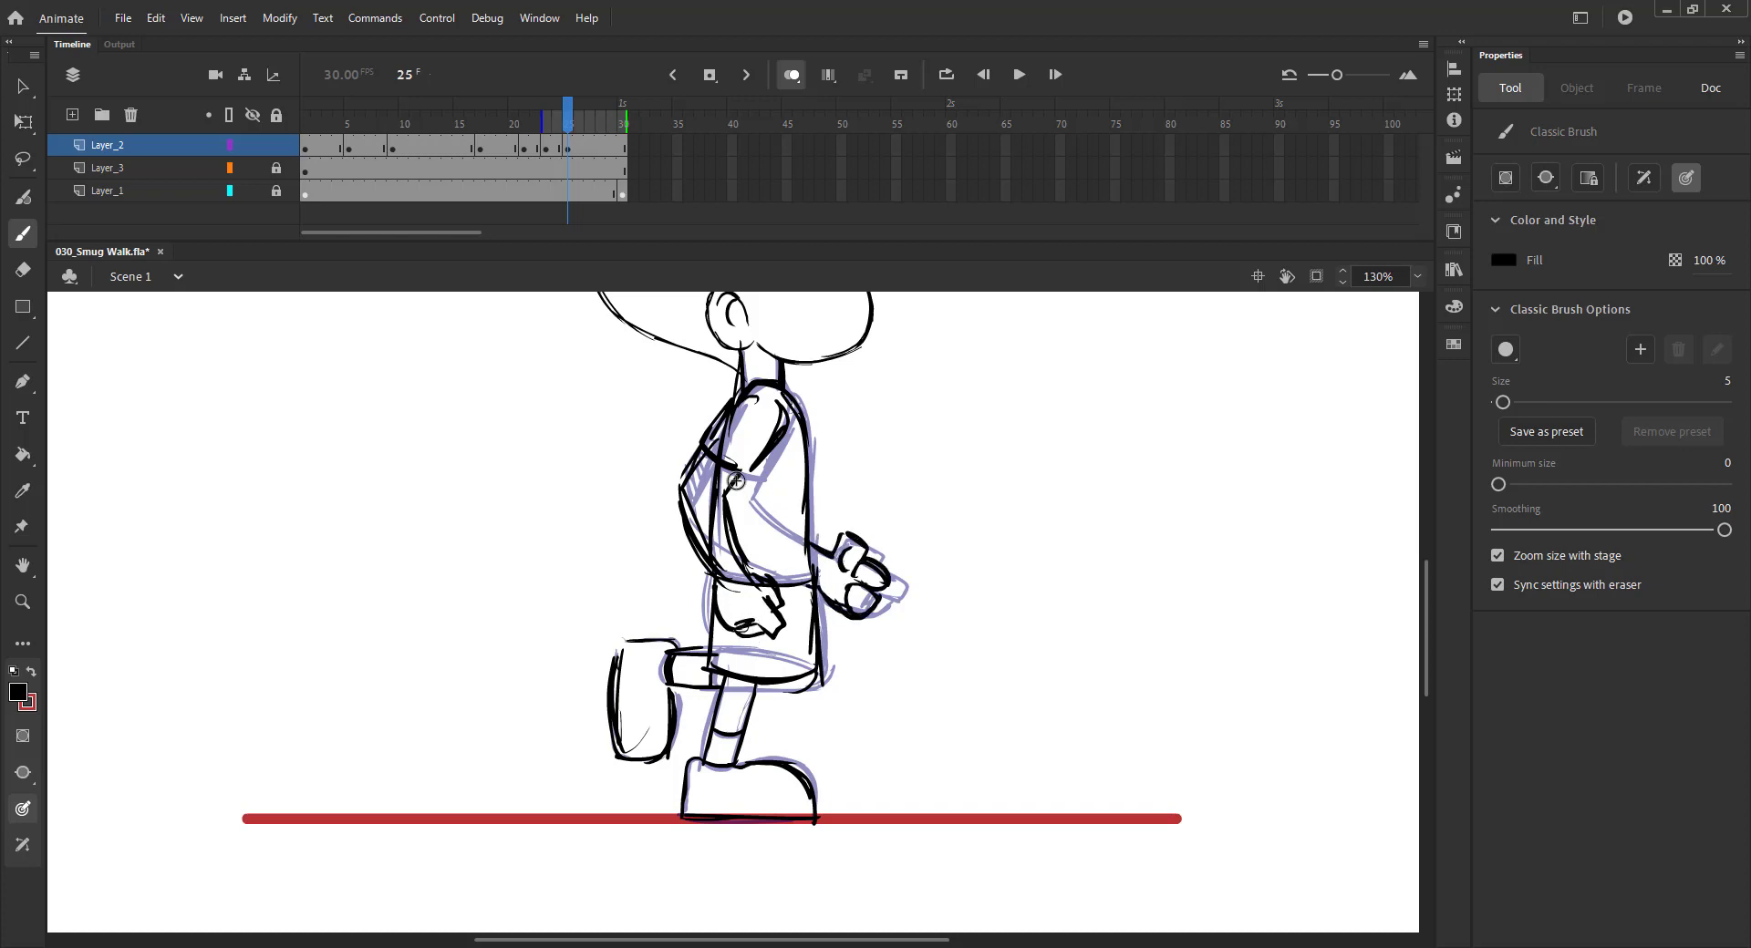
Step: Clear the reference keyframe at frame 23, turn off onion skinning, and save the file
{"action": "key", "text": "ctrl+minus"}
{"action": "key", "text": "v"}
{"action": "left_click", "coordinate": [548, 148]}
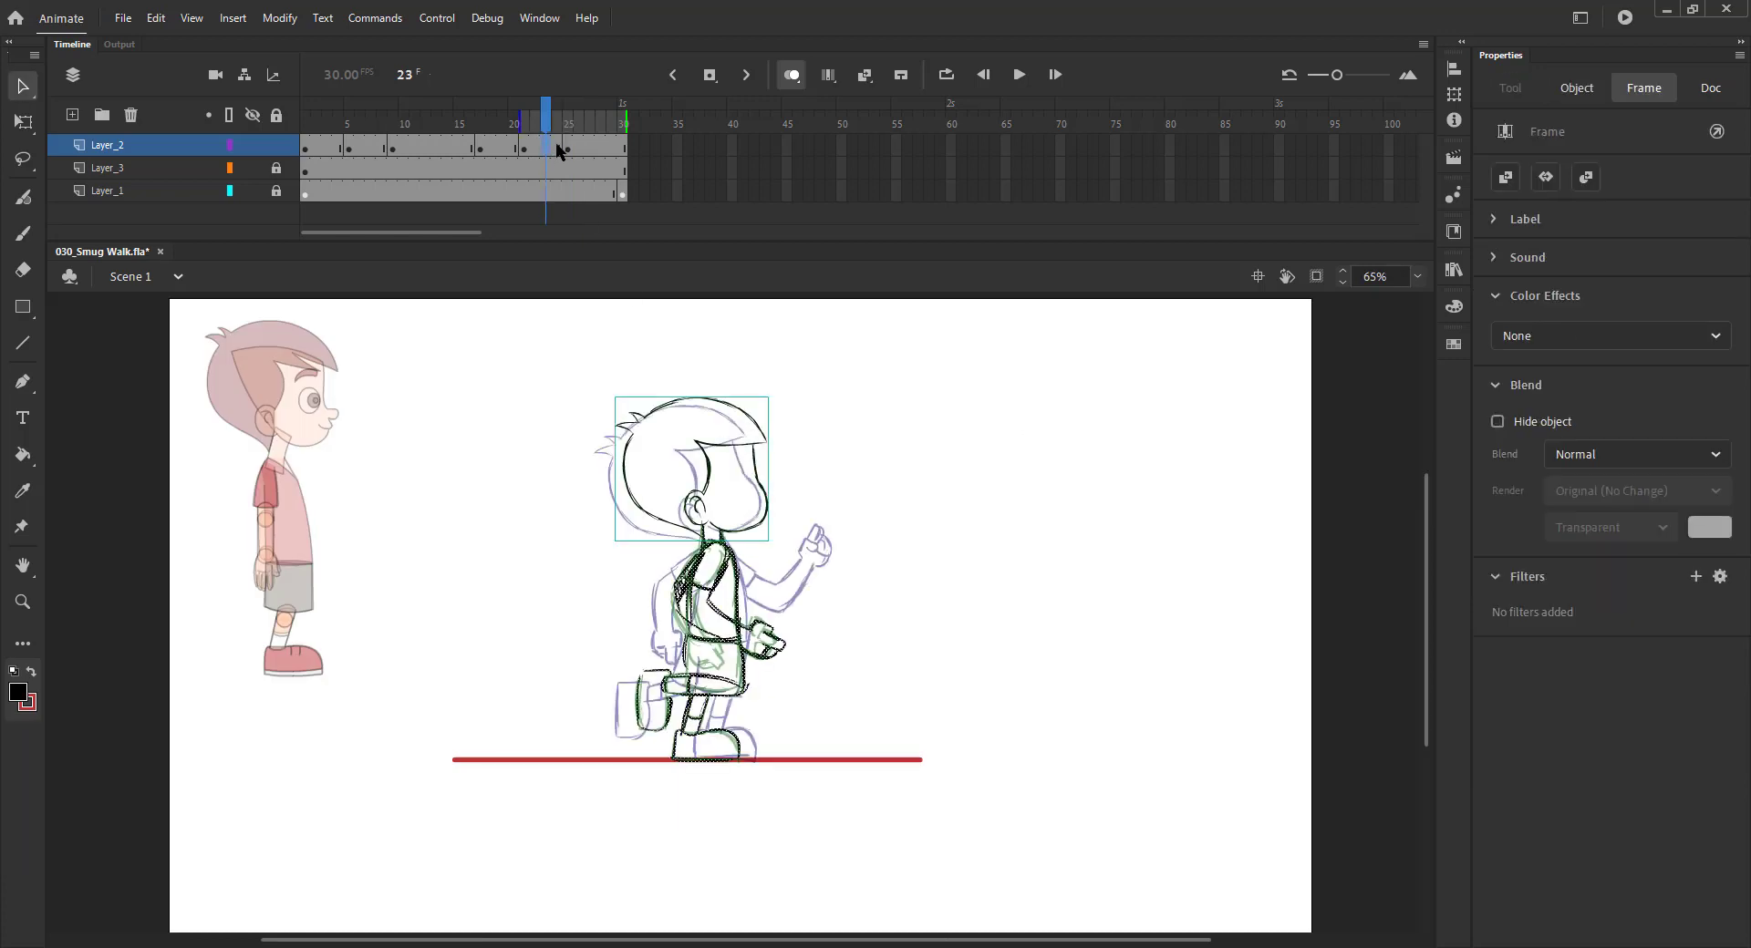
{"action": "left_click", "coordinate": [792, 75]}
{"action": "key", "text": "ctrl+s"}
Step: Play the walk cycle in a loop from frame 1 to review the timing of the poses
{"action": "left_click", "coordinate": [437, 146]}
{"action": "left_click", "coordinate": [500, 353]}
{"action": "left_click_drag", "start_coordinate": [443, 114], "coordinate": [303, 103]}
{"action": "left_click", "coordinate": [1019, 74]}
{"action": "left_click", "coordinate": [1019, 74]}
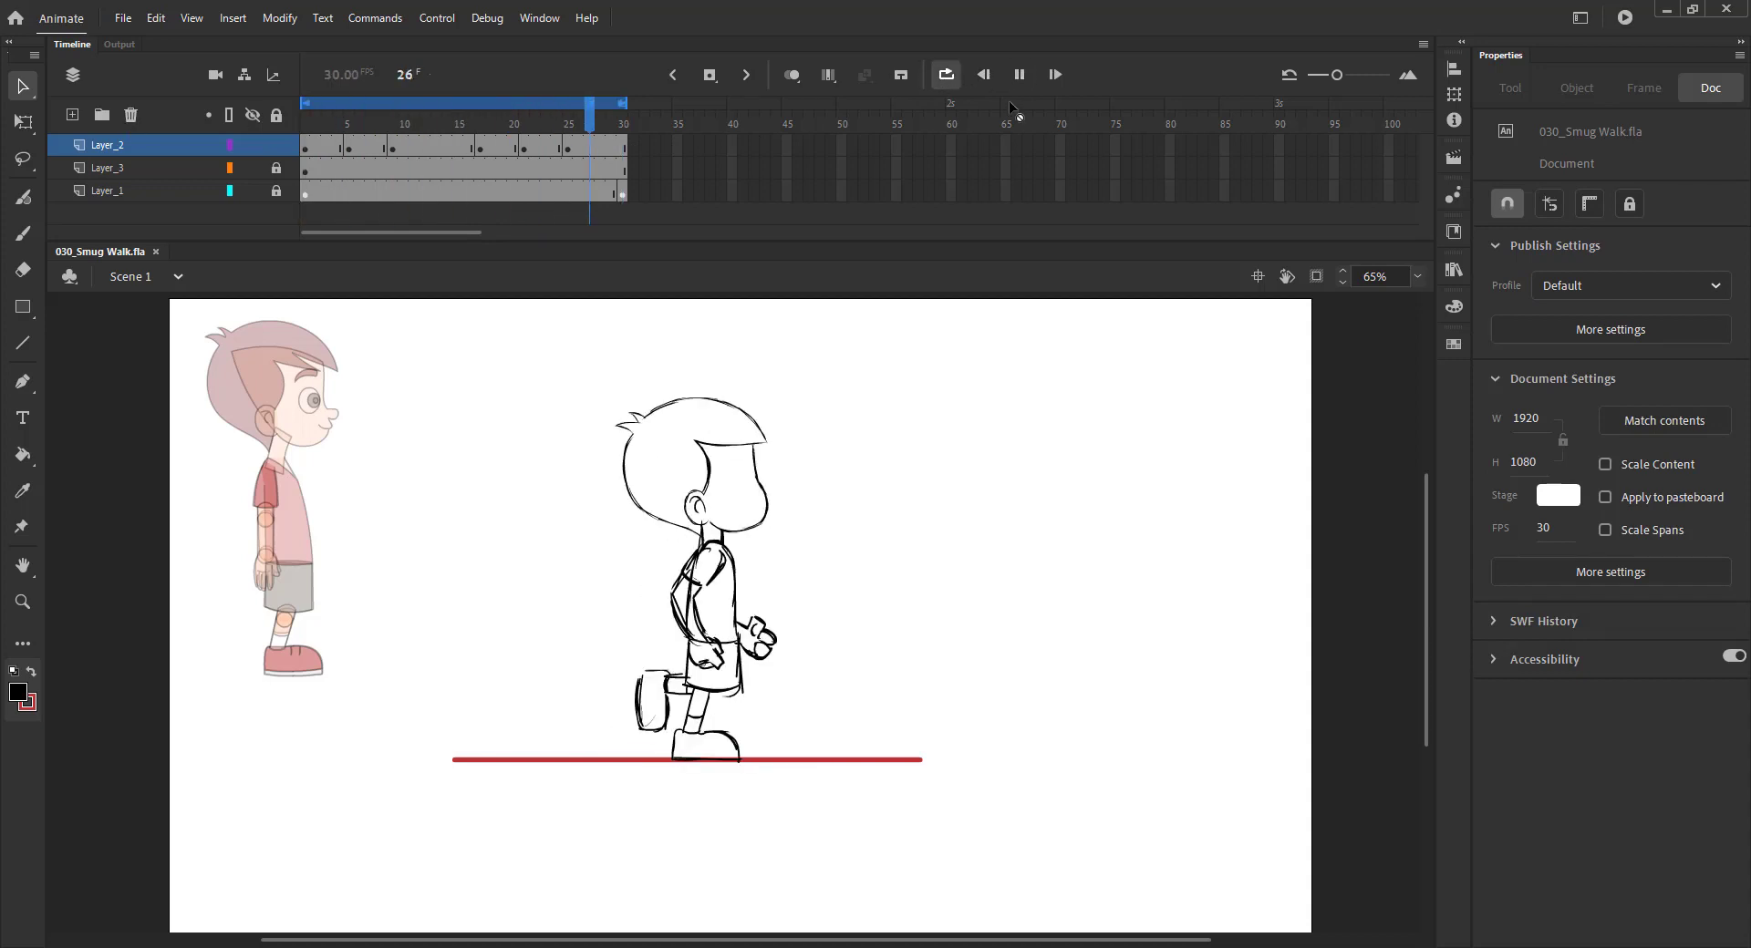
{"action": "left_click", "coordinate": [946, 74]}
{"action": "left_click", "coordinate": [602, 114]}
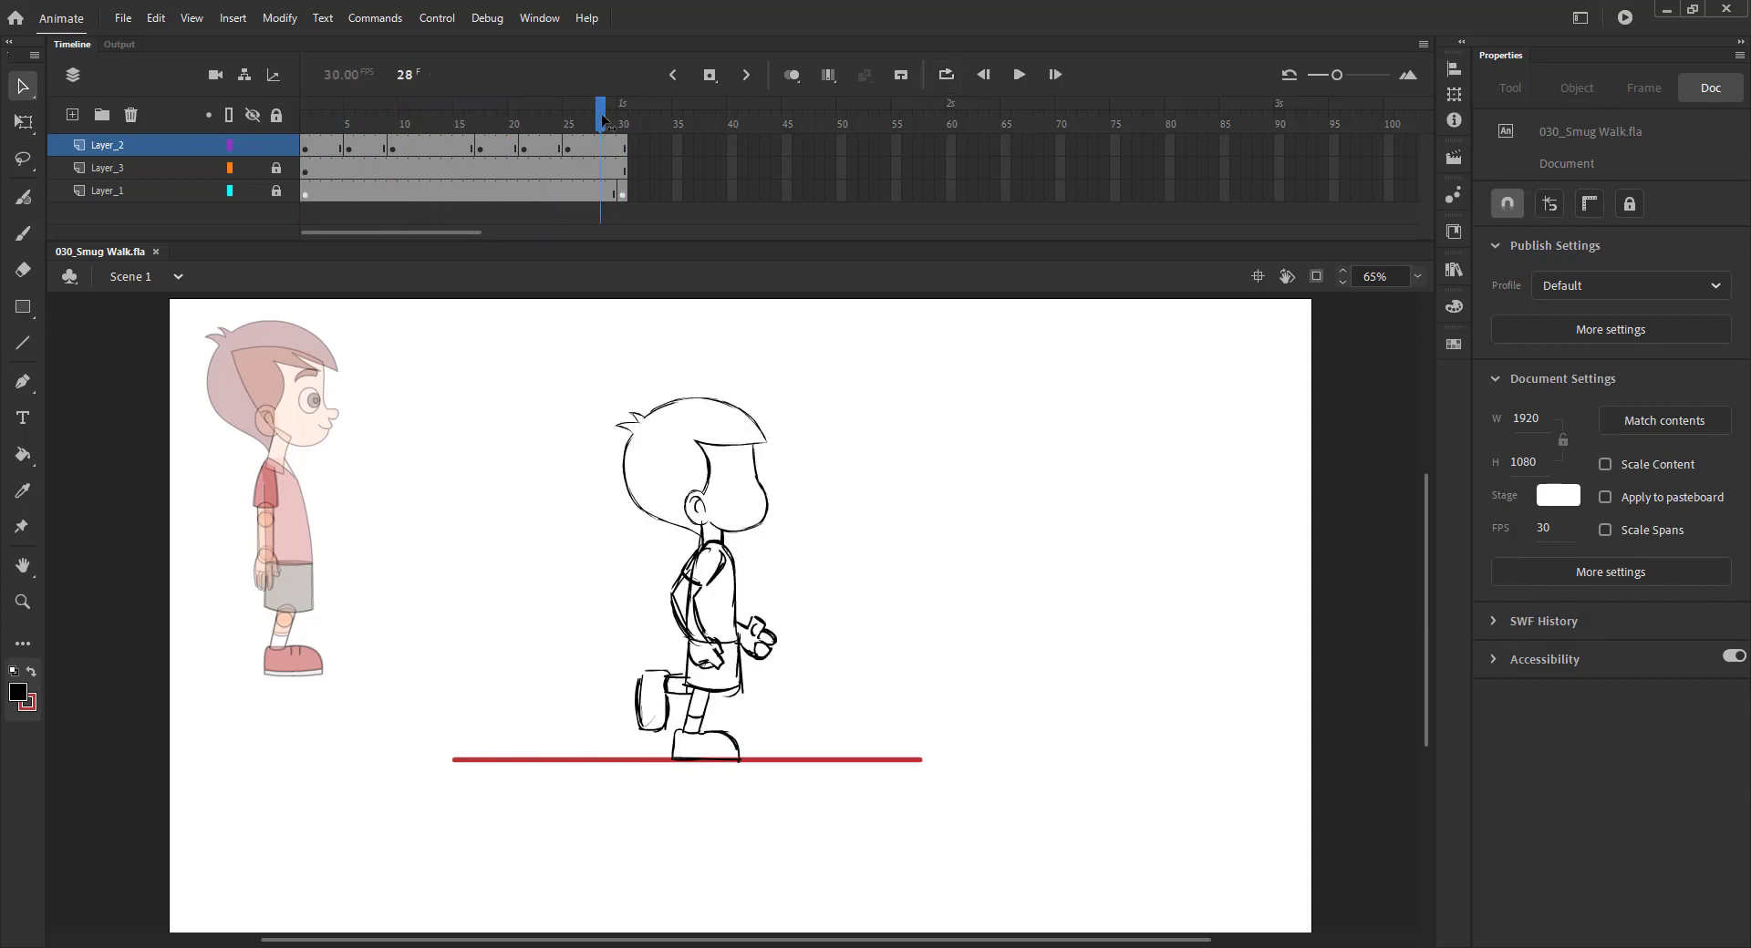
Step: Extend all three layers to end at frame 32, return to frame 1, and save the file
{"action": "left_click", "coordinate": [620, 148]}
{"action": "key", "text": "F5"}
{"action": "key", "text": "F5"}
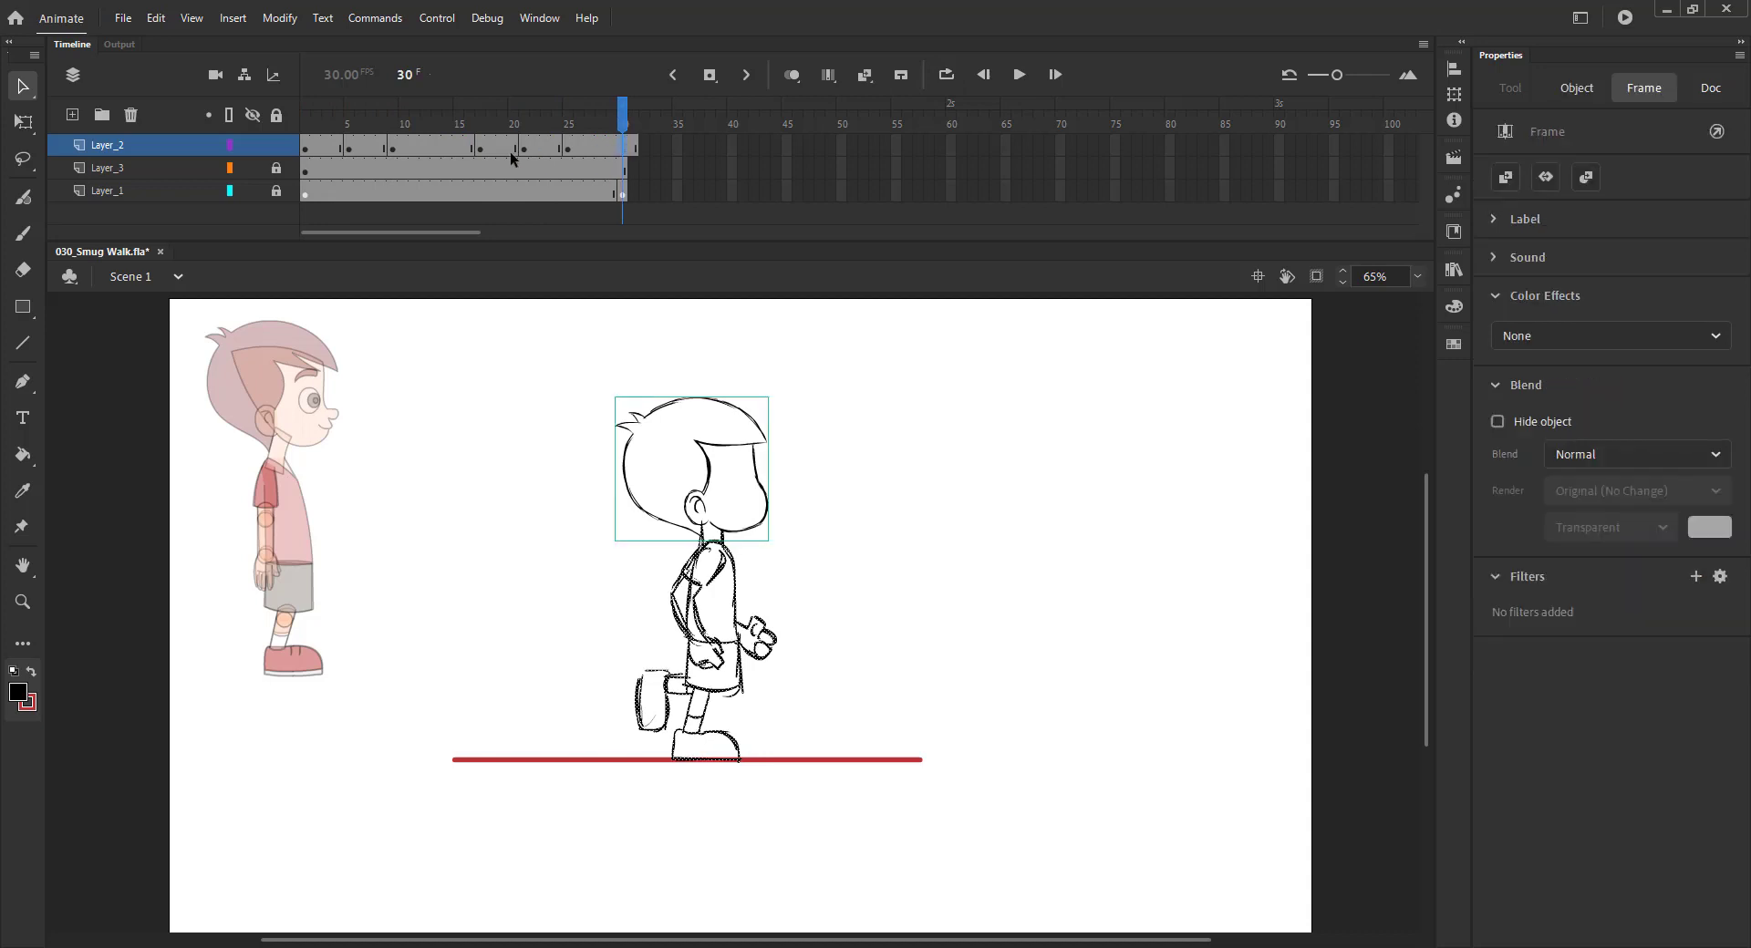
{"action": "mouse_move", "coordinate": [649, 123]}
{"action": "left_mouse_down"}
{"action": "mouse_move", "coordinate": [629, 173]}
{"action": "mouse_move", "coordinate": [653, 145]}
{"action": "mouse_move", "coordinate": [645, 123]}
{"action": "left_mouse_up"}
{"action": "key", "text": "F5"}
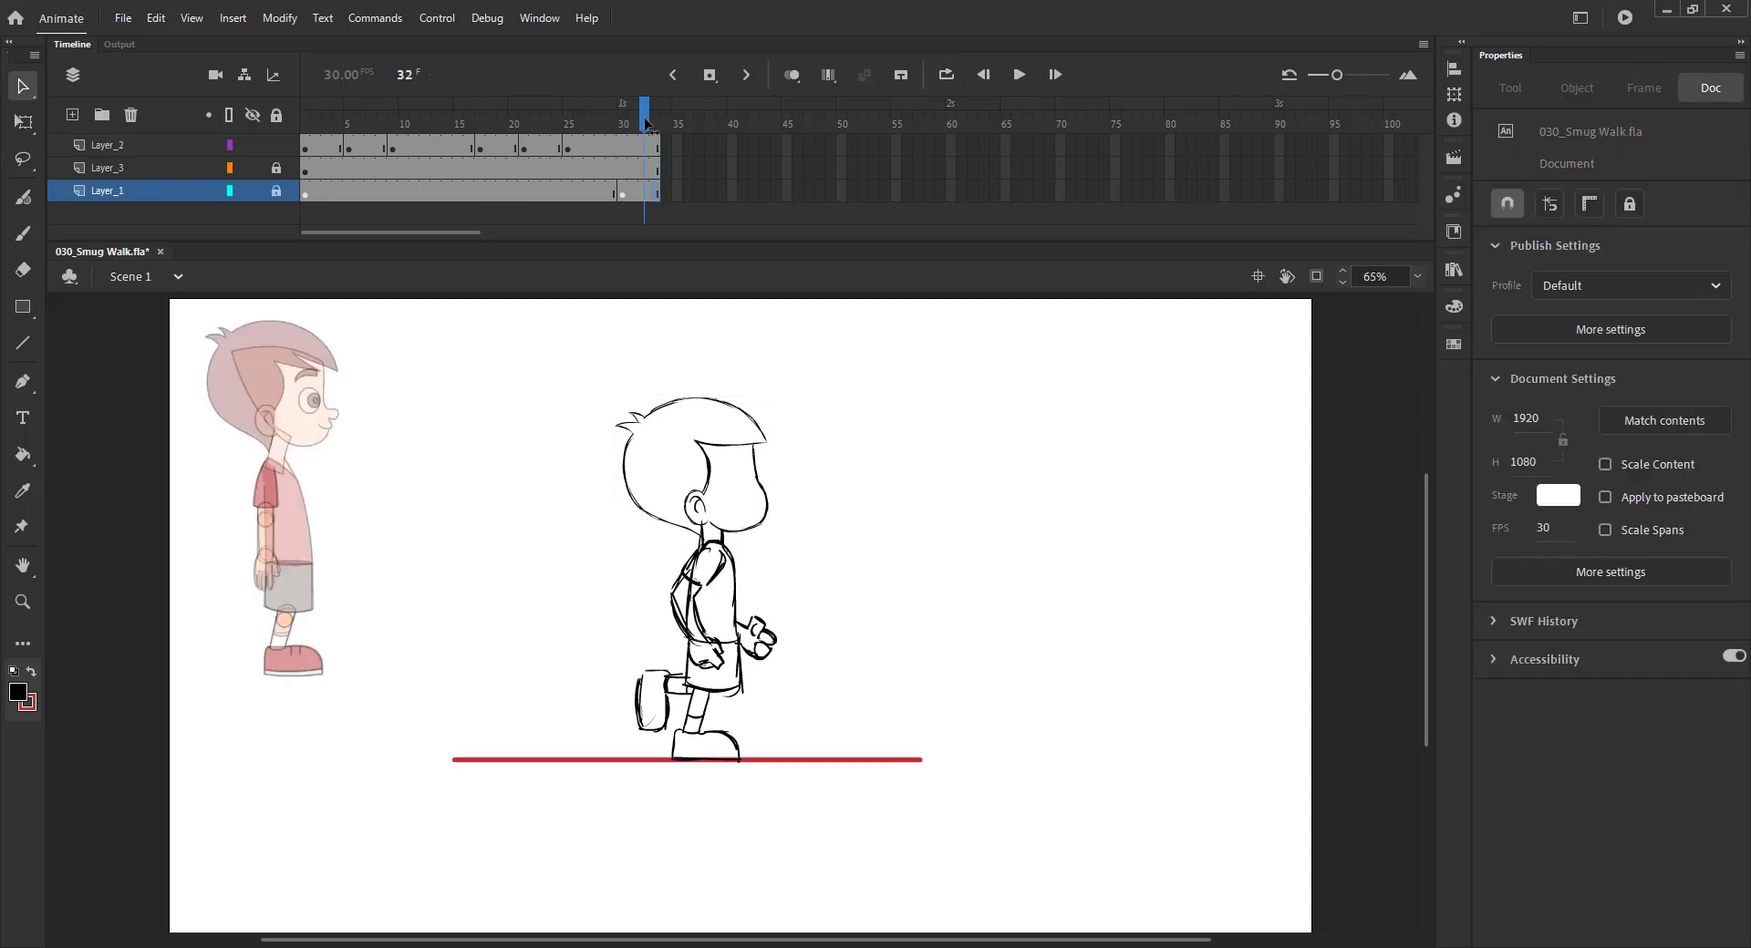
{"action": "key", "text": "ctrl+s"}
{"action": "left_click", "coordinate": [673, 115]}
{"action": "key", "text": "shift+F5"}
{"action": "left_click_drag", "start_coordinate": [645, 117], "coordinate": [259, 123]}
{"action": "key", "text": "ctrl+s"}
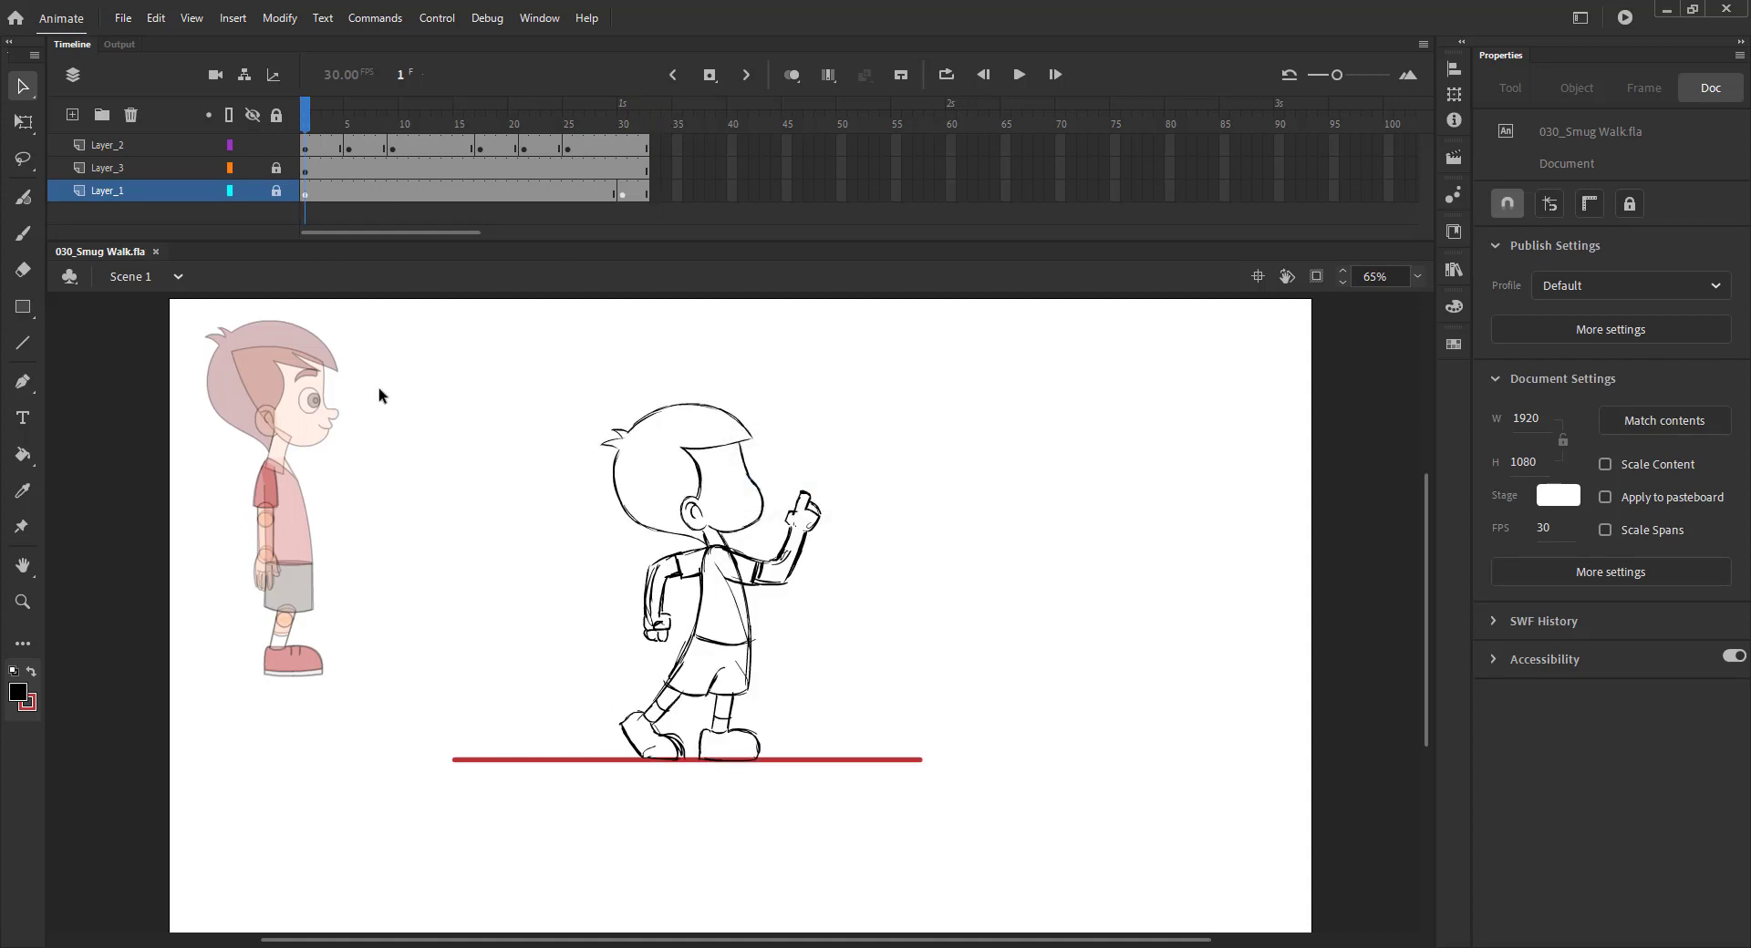
{"action": "left_click", "coordinate": [434, 117]}
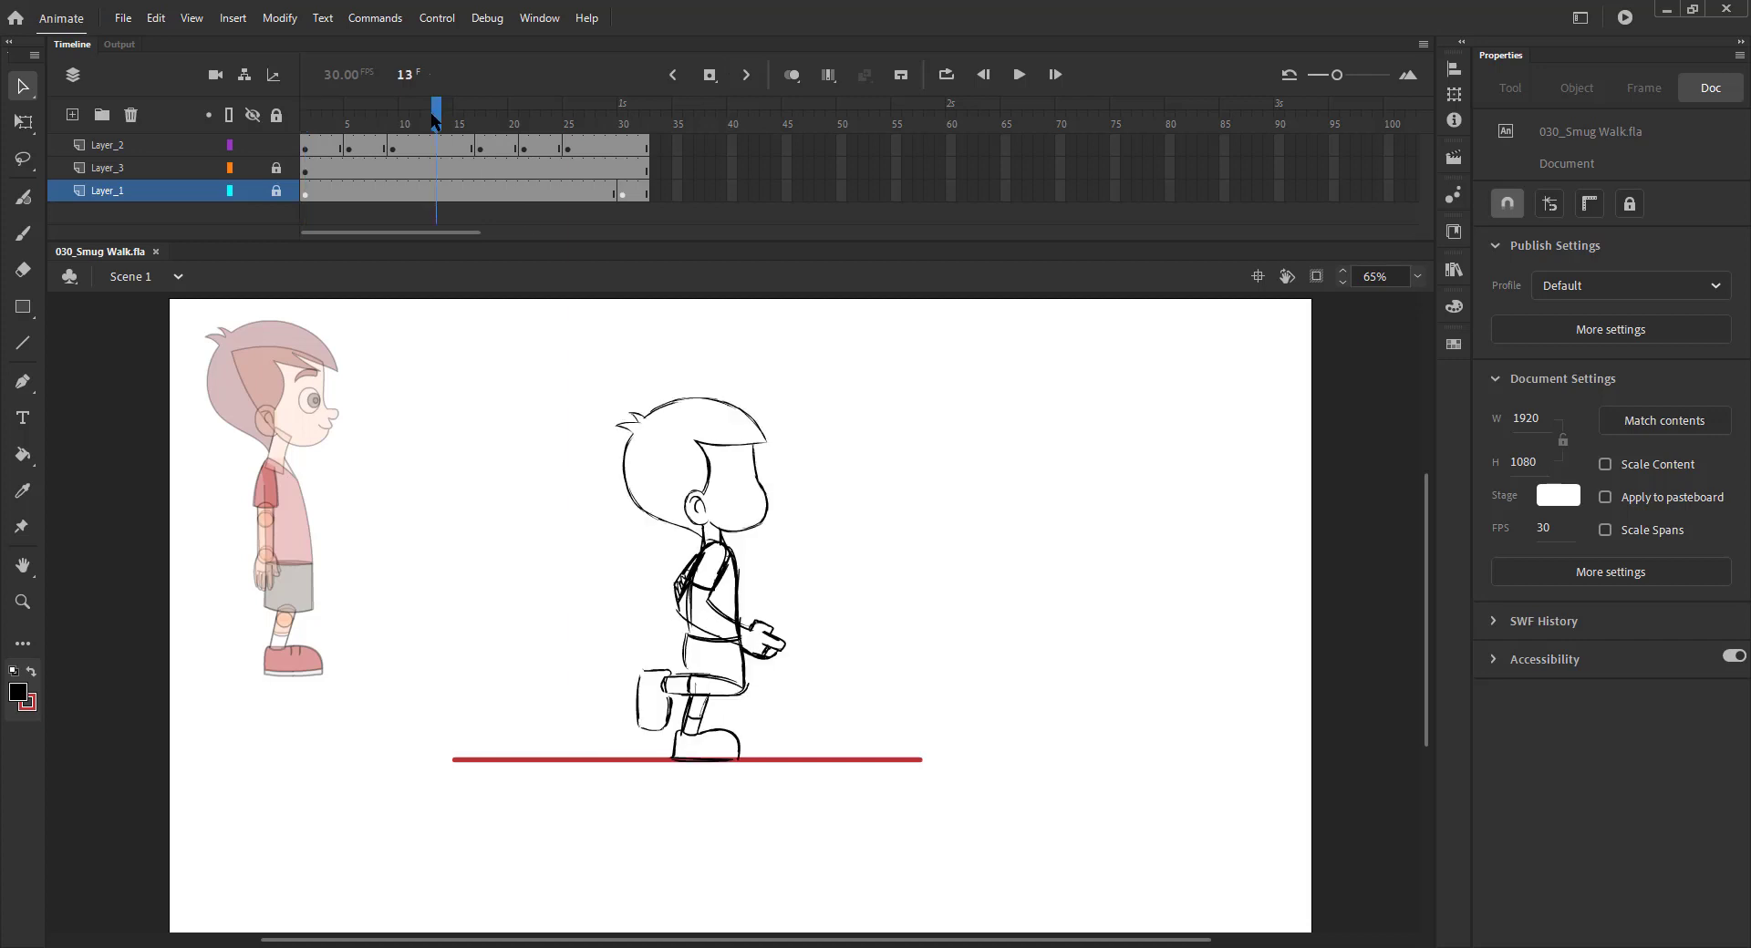
{"action": "key", "text": "F7"}
{"action": "left_click", "coordinate": [416, 113]}
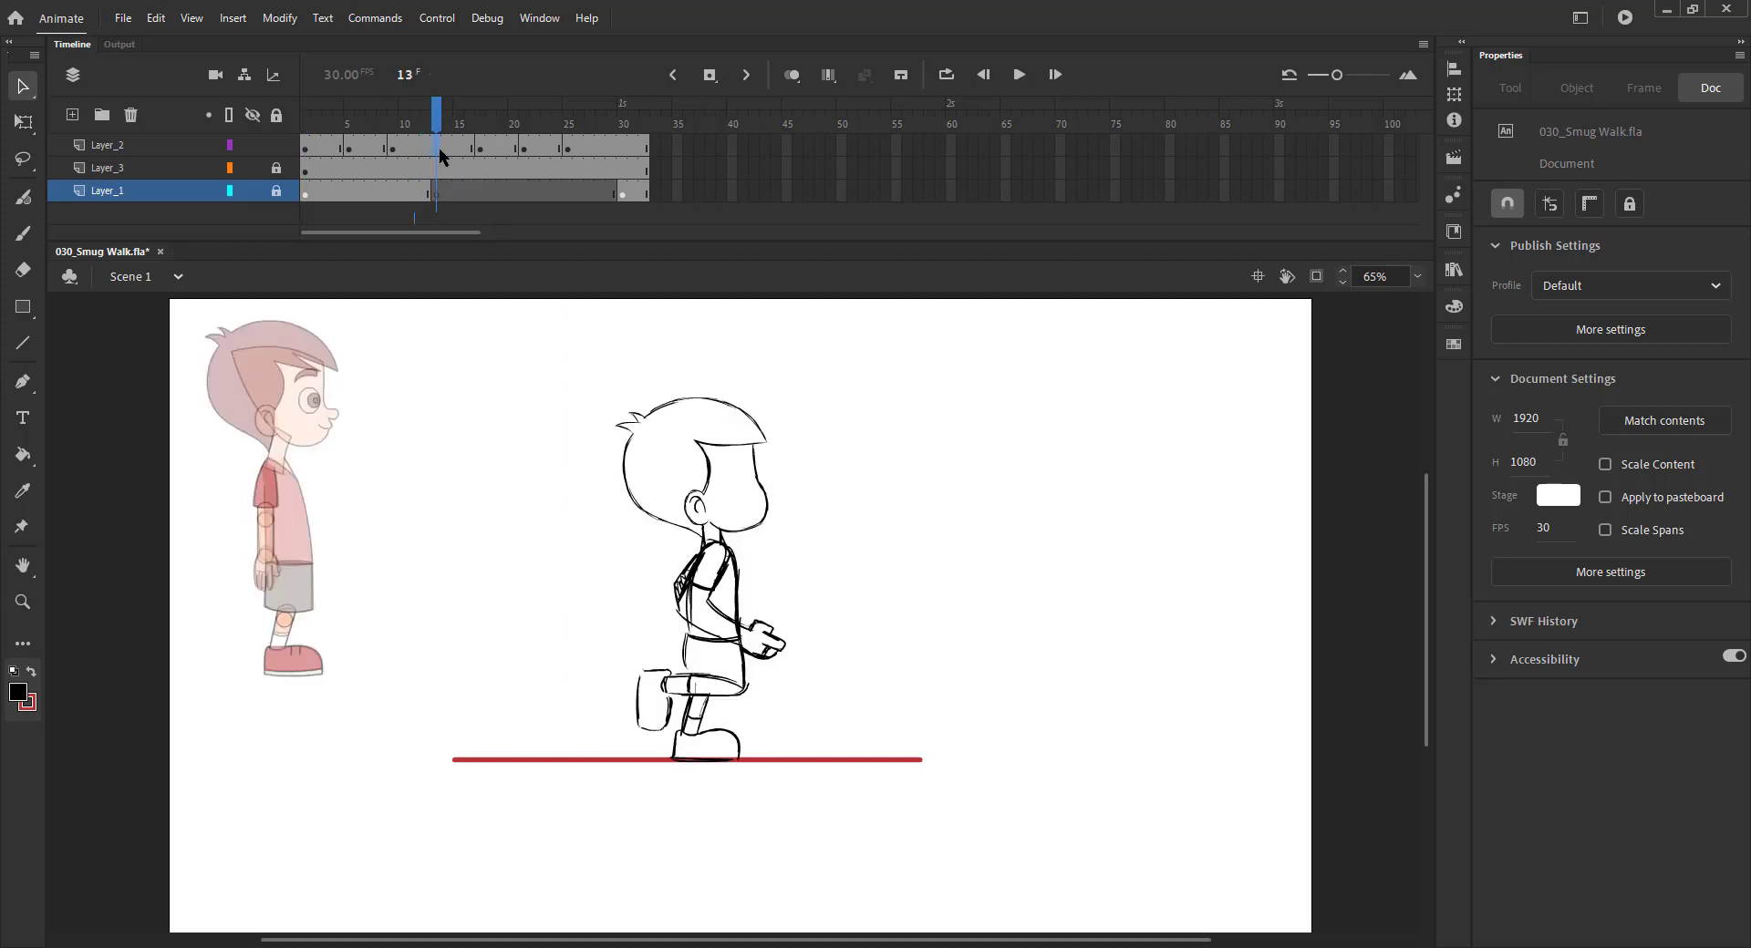
{"action": "key", "text": "ctrl+z"}
Step: Insert a blank keyframe at frame 13 on Layer_2 and save the file
{"action": "left_click", "coordinate": [439, 145]}
{"action": "key", "text": "F7"}
{"action": "key", "text": "ctrl+s"}
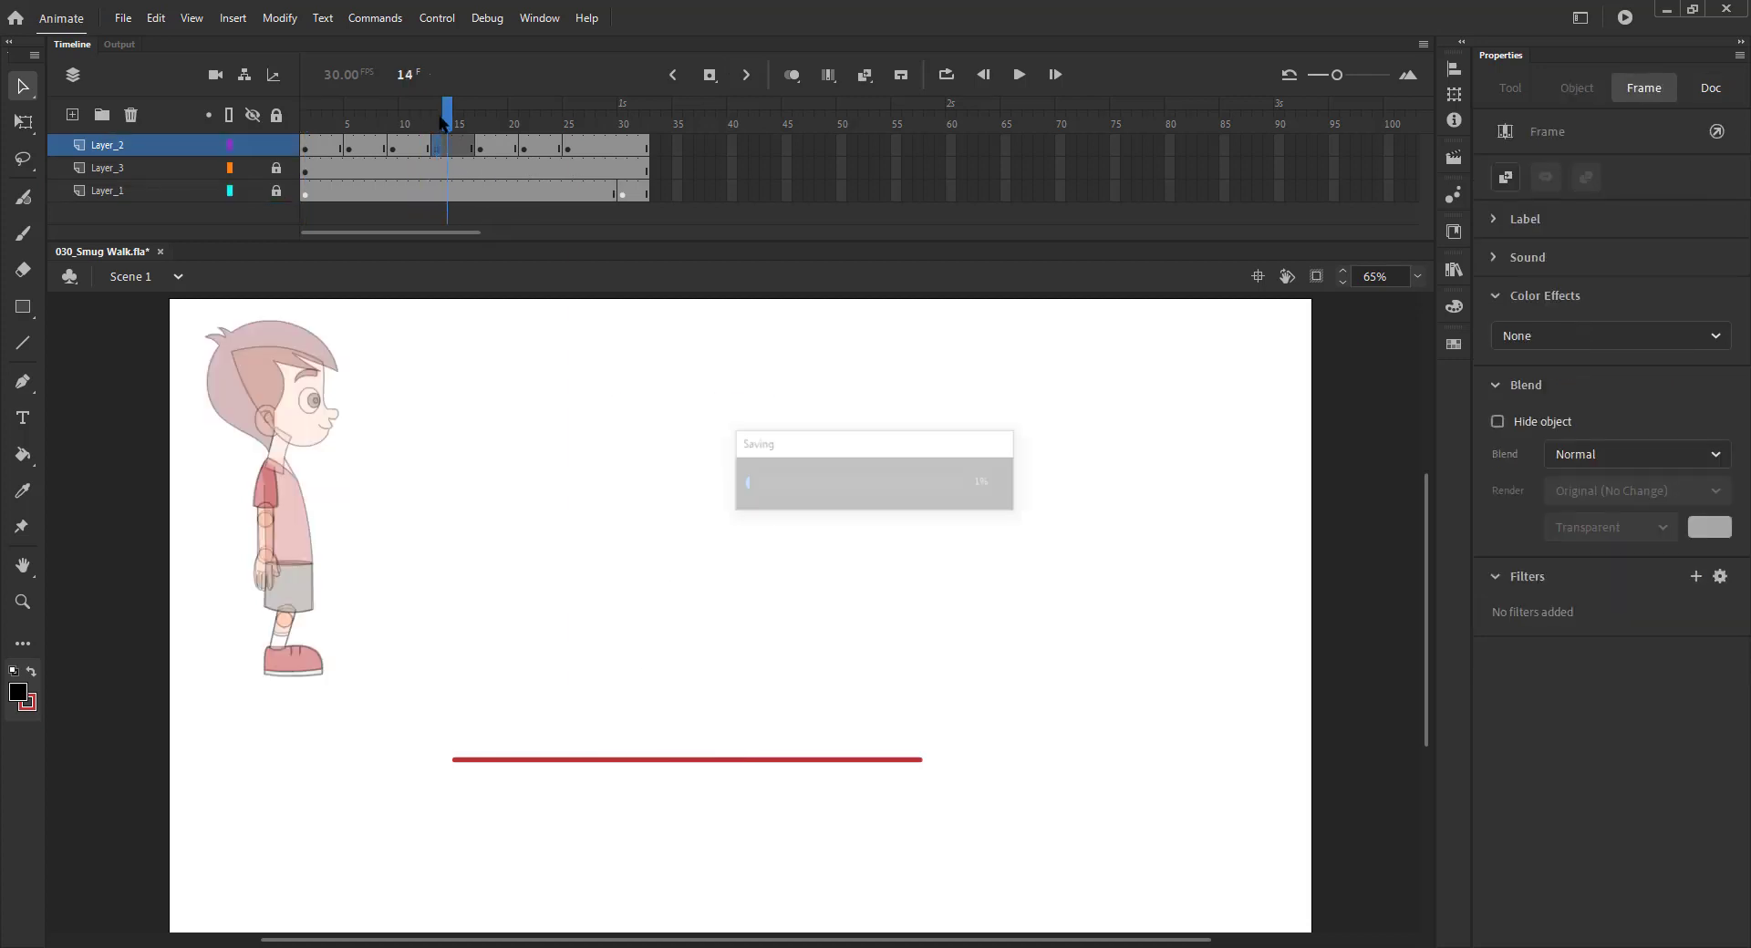
Step: Turn on onion skinning, paste a copy of frame 12's head in place on frame 13, and save the file
{"action": "left_click", "coordinate": [789, 76]}
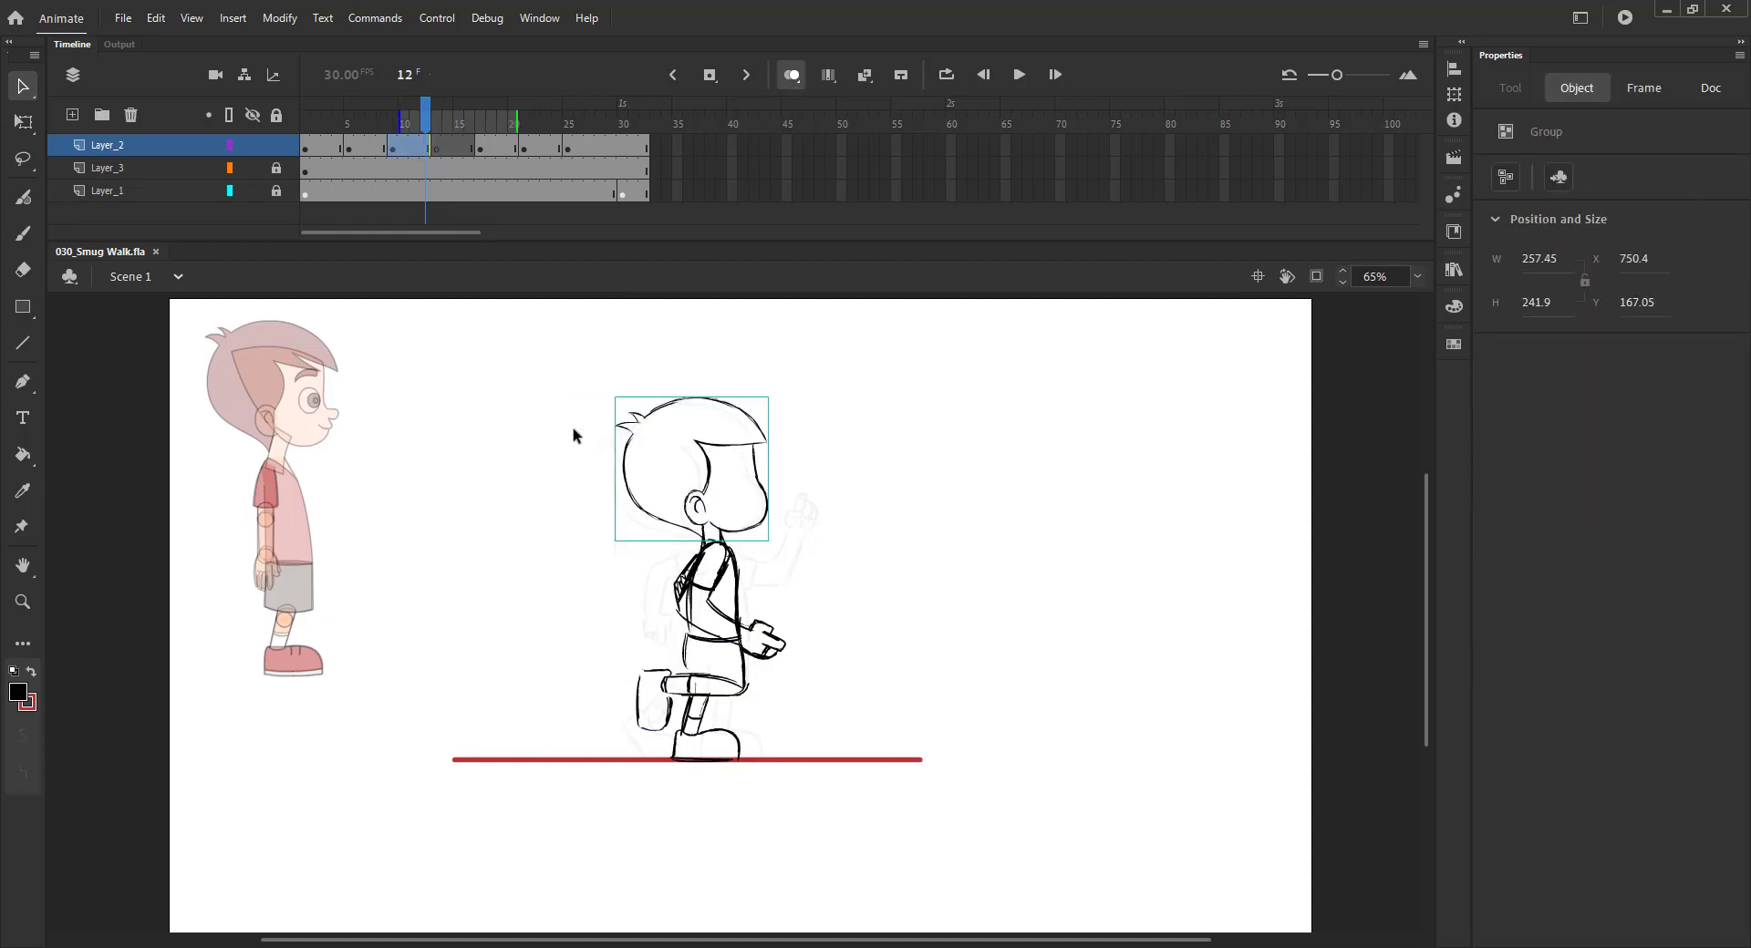
{"action": "key", "text": "."}
{"action": "key", "text": "ctrl+shift+v"}
{"action": "key", "text": "ctrl+s"}
Step: Rotate the pasted head slightly backward and lower it a little over the neck on frame 13
{"action": "key", "text": "q"}
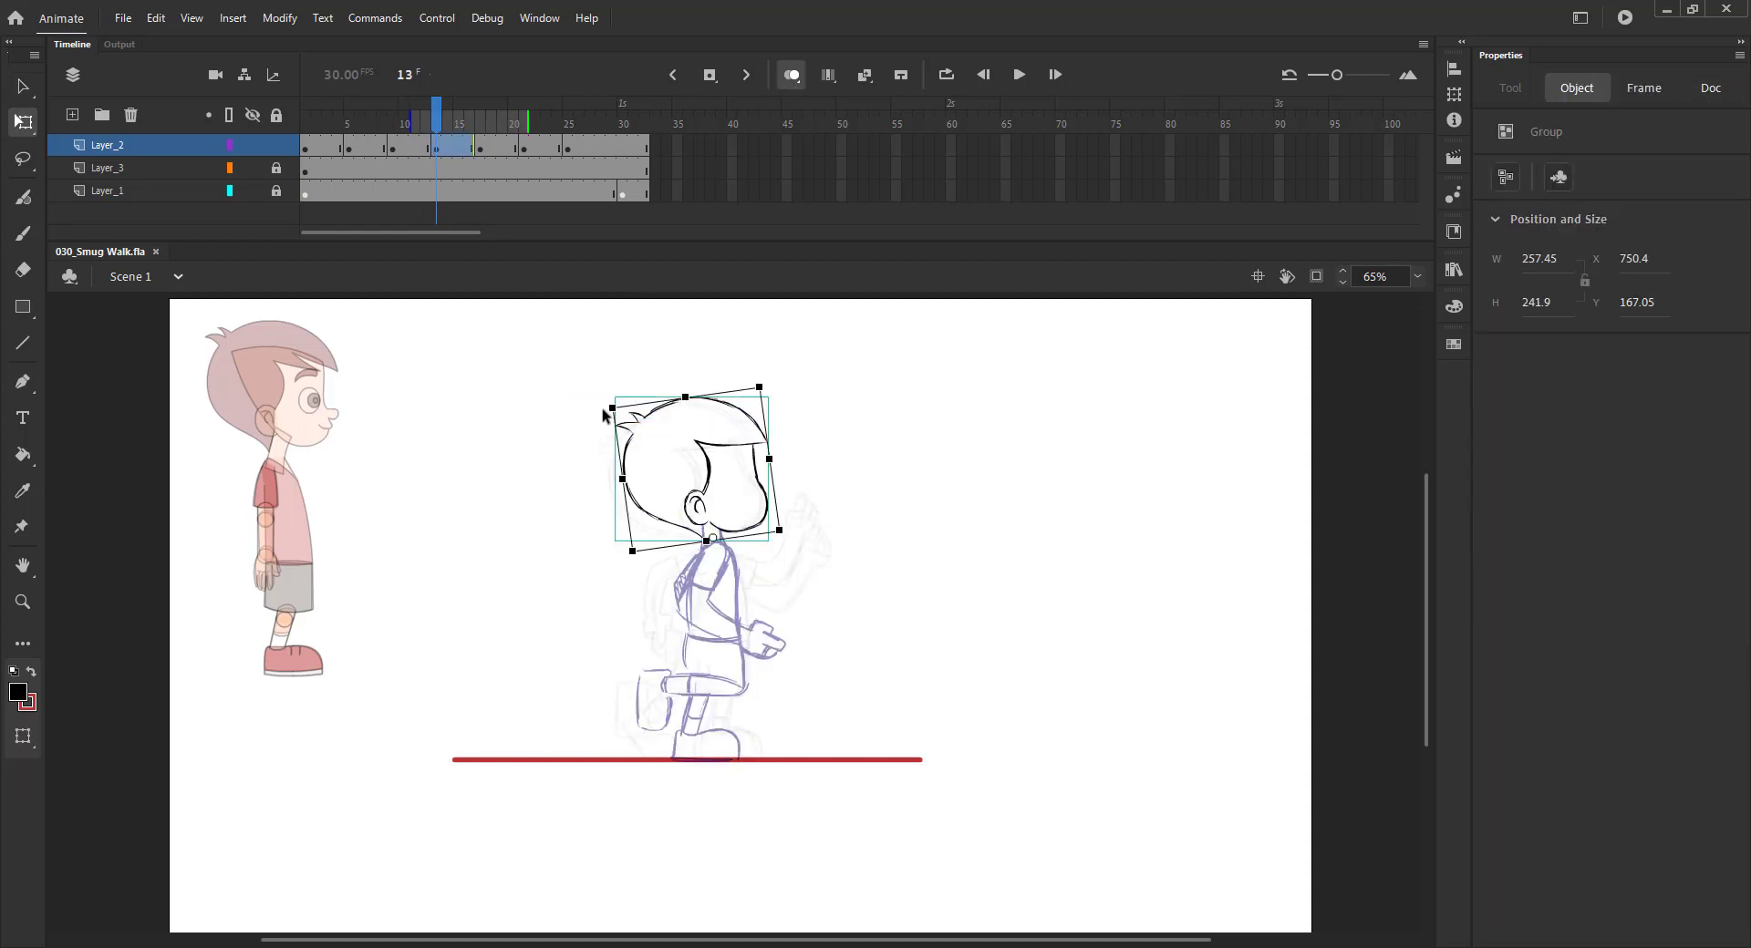
{"action": "left_click_drag", "start_coordinate": [592, 403], "coordinate": [572, 408]}
{"action": "left_click", "coordinate": [571, 407]}
{"action": "left_click_drag", "start_coordinate": [645, 454], "coordinate": [645, 460]}
{"action": "left_click", "coordinate": [559, 417]}
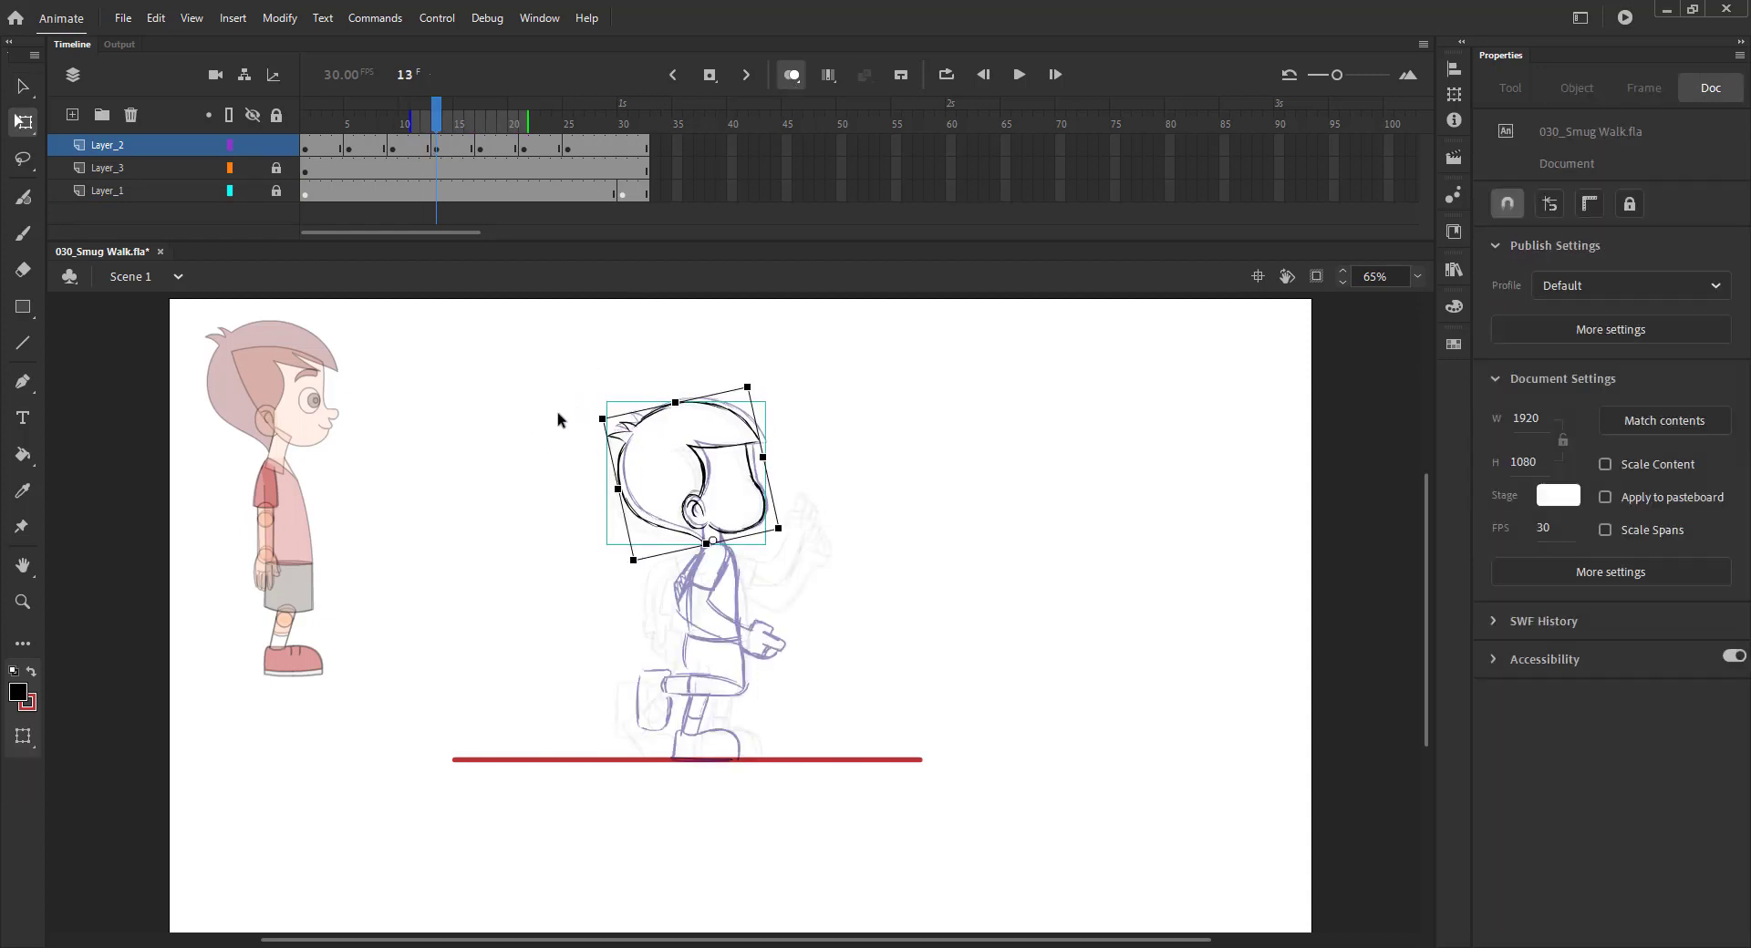
Step: Shorten the onion skin range after the current frame, save the file, and keep onion skinning on
{"action": "key", "text": "alt+shift+o"}
{"action": "mouse_move", "coordinate": [503, 118]}
{"action": "left_mouse_down"}
{"action": "mouse_move", "coordinate": [383, 119]}
{"action": "mouse_move", "coordinate": [566, 119]}
{"action": "mouse_move", "coordinate": [316, 121]}
{"action": "mouse_move", "coordinate": [534, 153]}
{"action": "mouse_move", "coordinate": [317, 146]}
{"action": "mouse_move", "coordinate": [492, 127]}
{"action": "left_mouse_up"}
{"action": "key", "text": "ctrl+s"}
{"action": "left_click", "coordinate": [792, 75]}
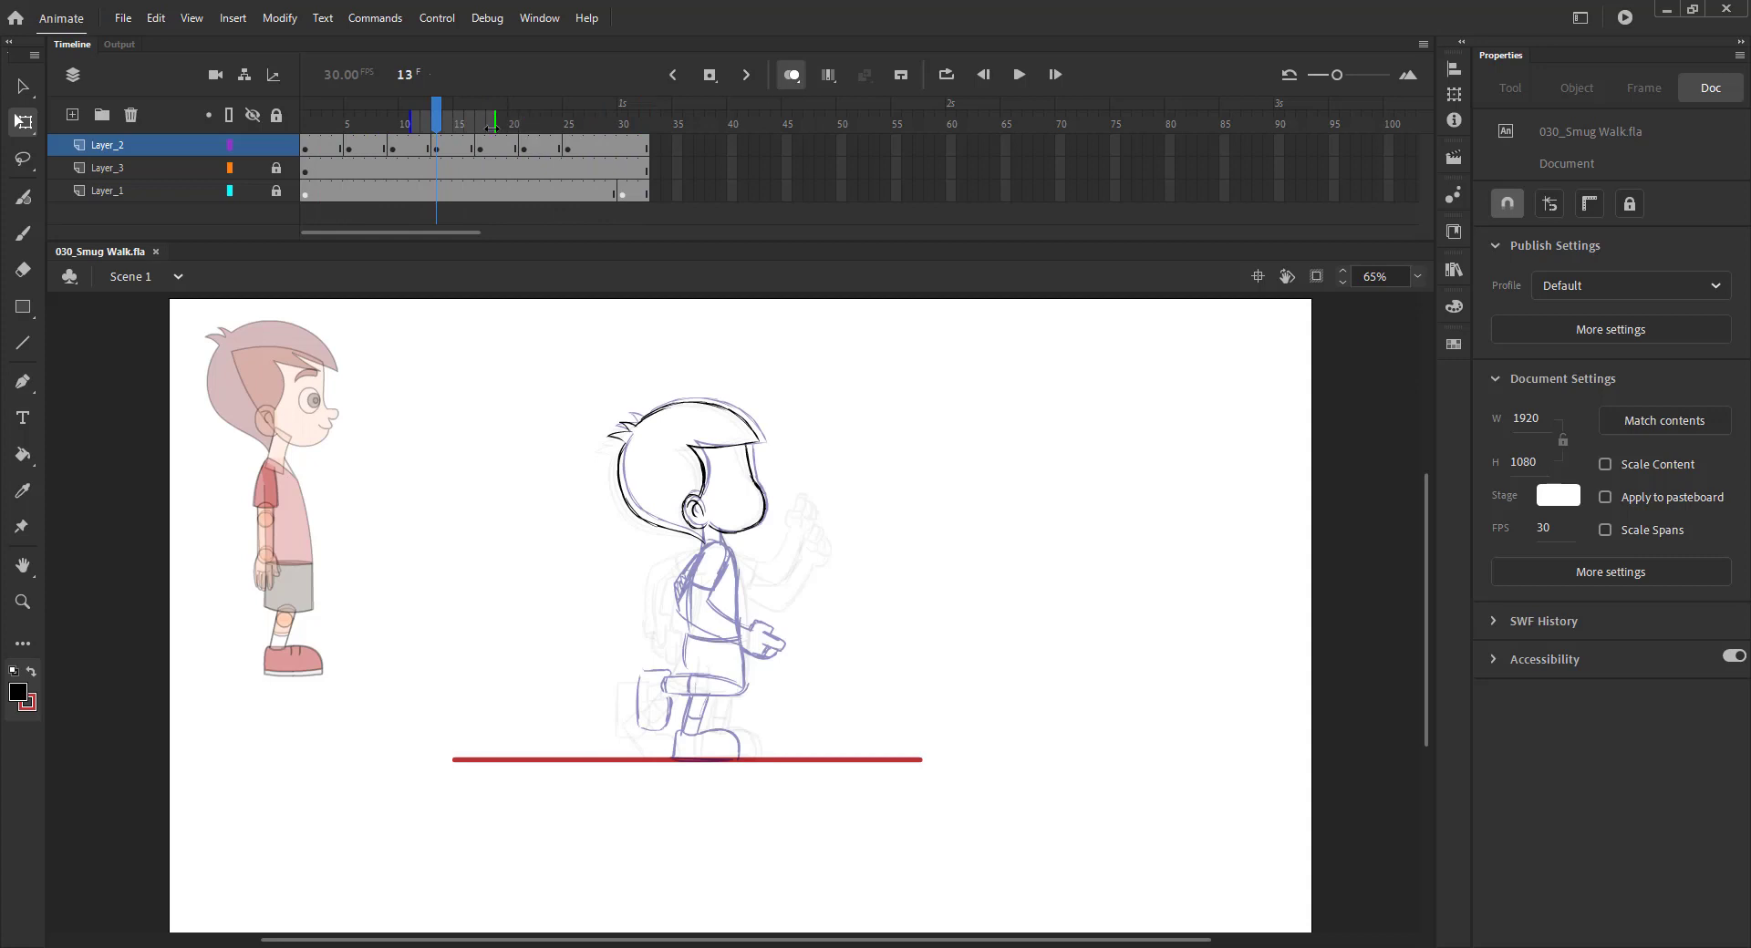
Step: With the Classic Brush, draw the neck, shoulder curve and front edge of the shirt on the frame 13 pose
{"action": "key", "text": "z"}
{"action": "left_click_drag", "start_coordinate": [553, 503], "coordinate": [959, 830]}
{"action": "left_click_drag", "start_coordinate": [630, 493], "coordinate": [699, 518]}
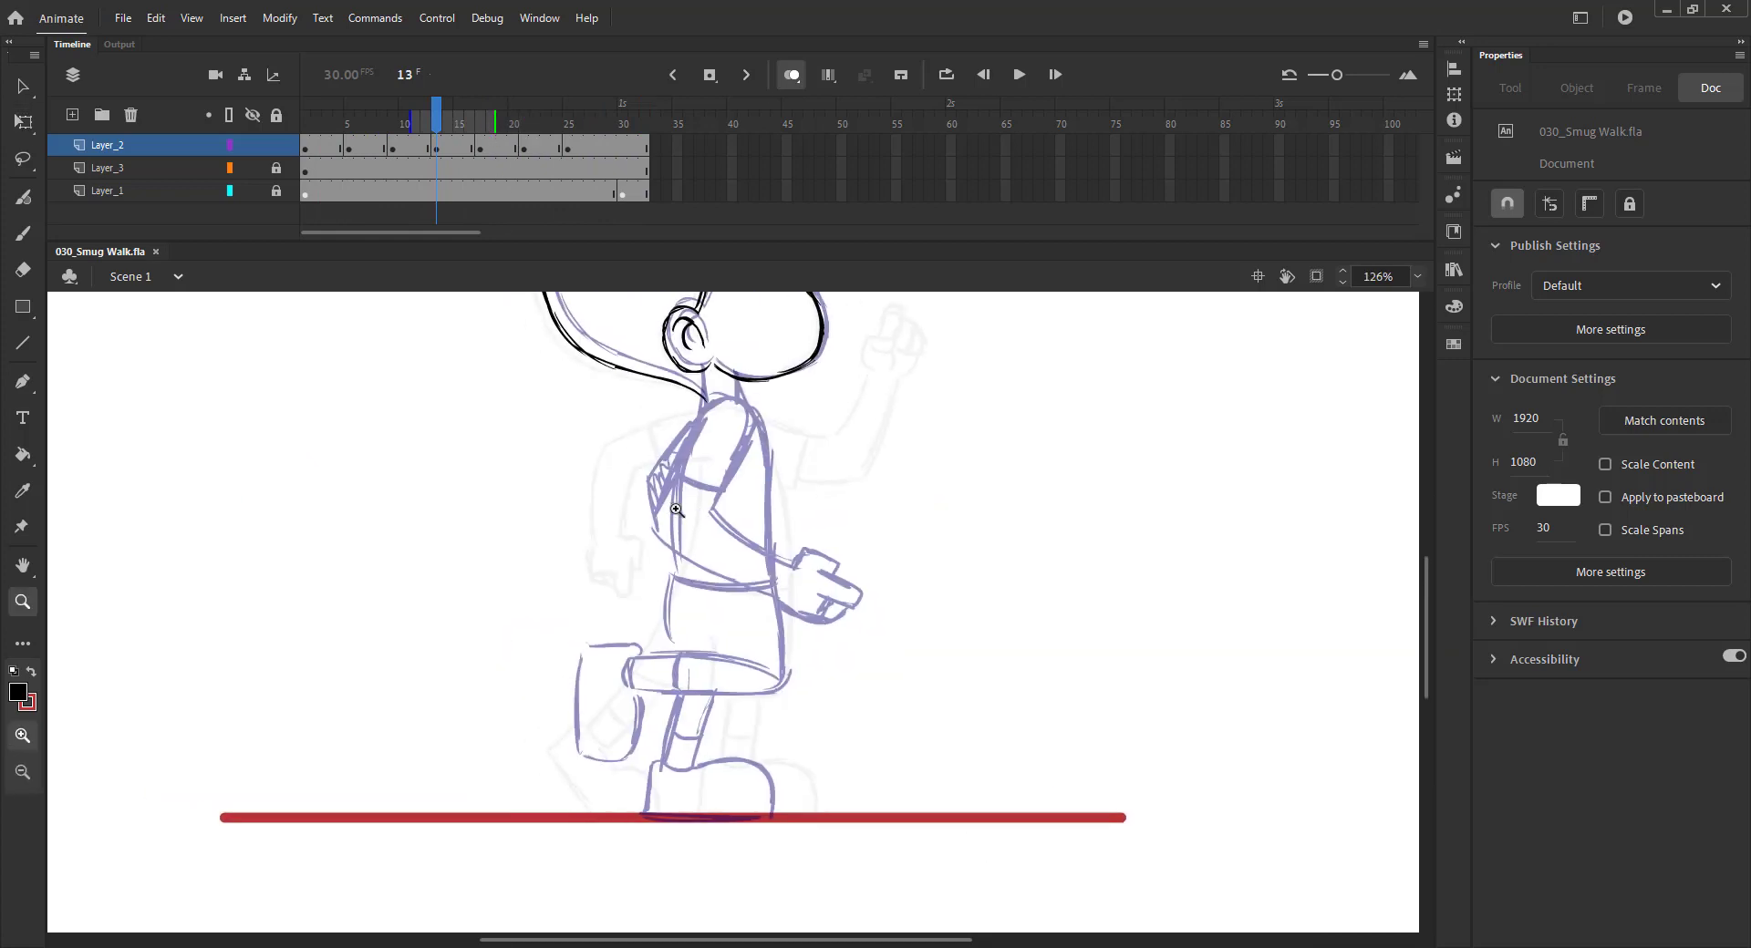
{"action": "key", "text": "b"}
{"action": "left_click_drag", "start_coordinate": [443, 113], "coordinate": [449, 128]}
{"action": "key", "text": "b"}
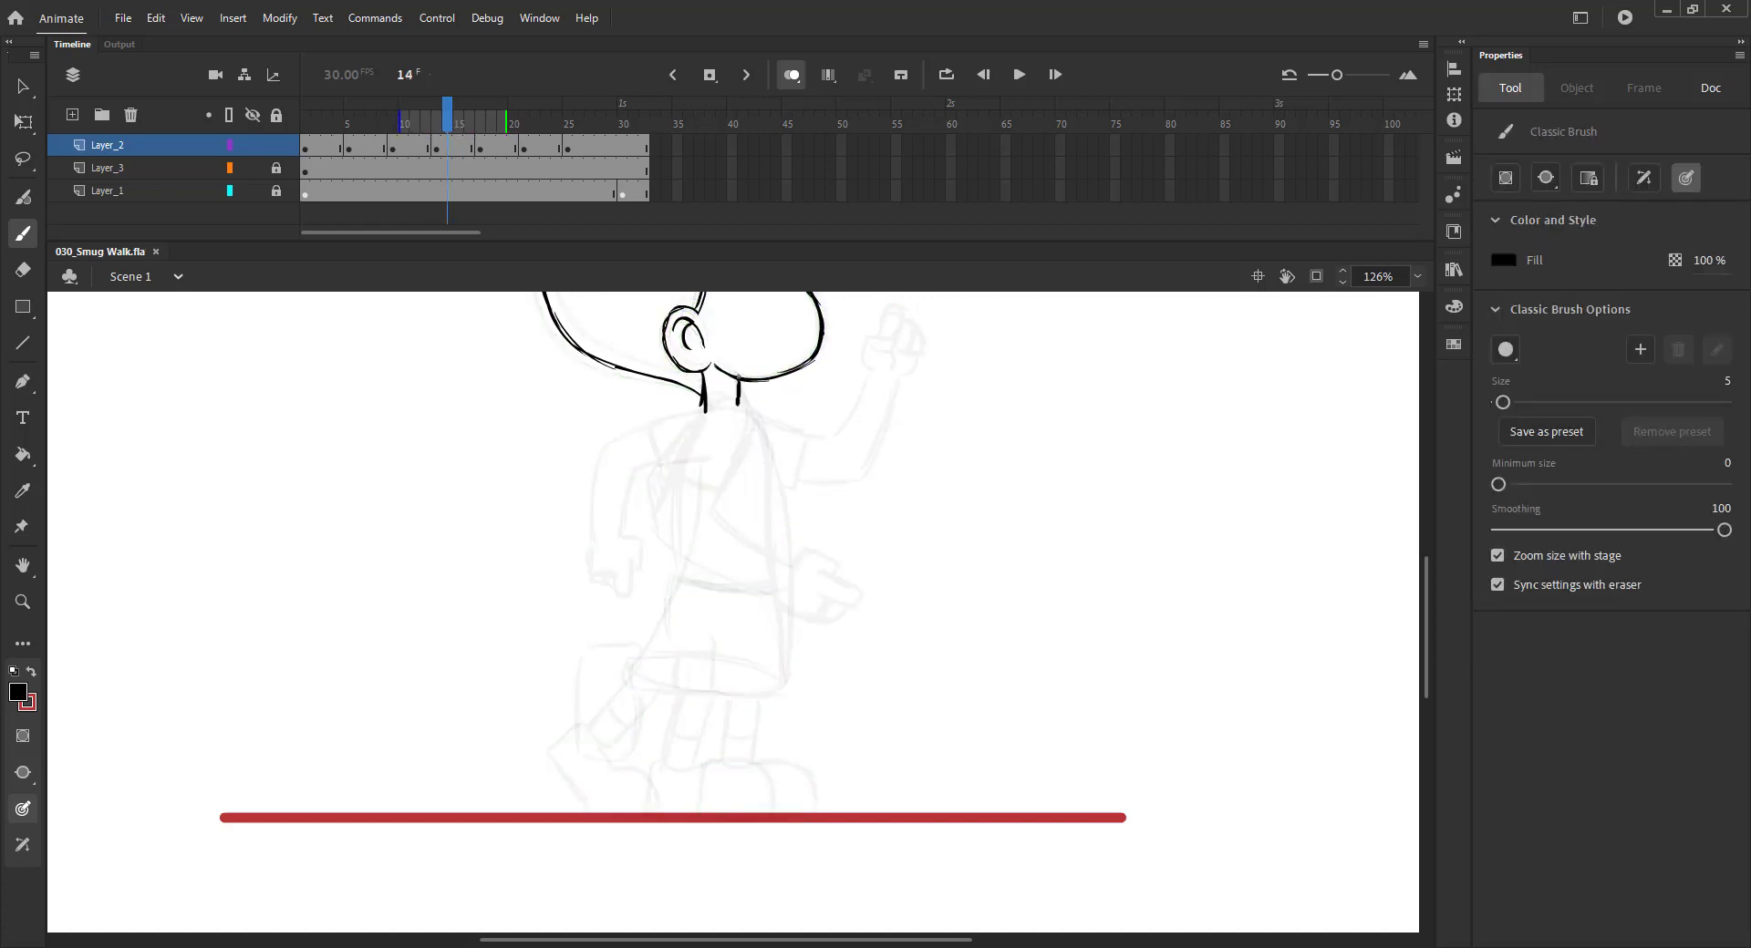
{"action": "left_click_drag", "start_coordinate": [740, 400], "coordinate": [760, 453]}
{"action": "key", "text": "ctrl+z"}
{"action": "left_click_drag", "start_coordinate": [738, 383], "coordinate": [763, 479]}
{"action": "mouse_move", "coordinate": [697, 417]}
{"action": "left_mouse_down"}
{"action": "mouse_move", "coordinate": [769, 485]}
{"action": "mouse_move", "coordinate": [780, 549]}
{"action": "left_mouse_up"}
{"action": "left_click_drag", "start_coordinate": [766, 456], "coordinate": [780, 586]}
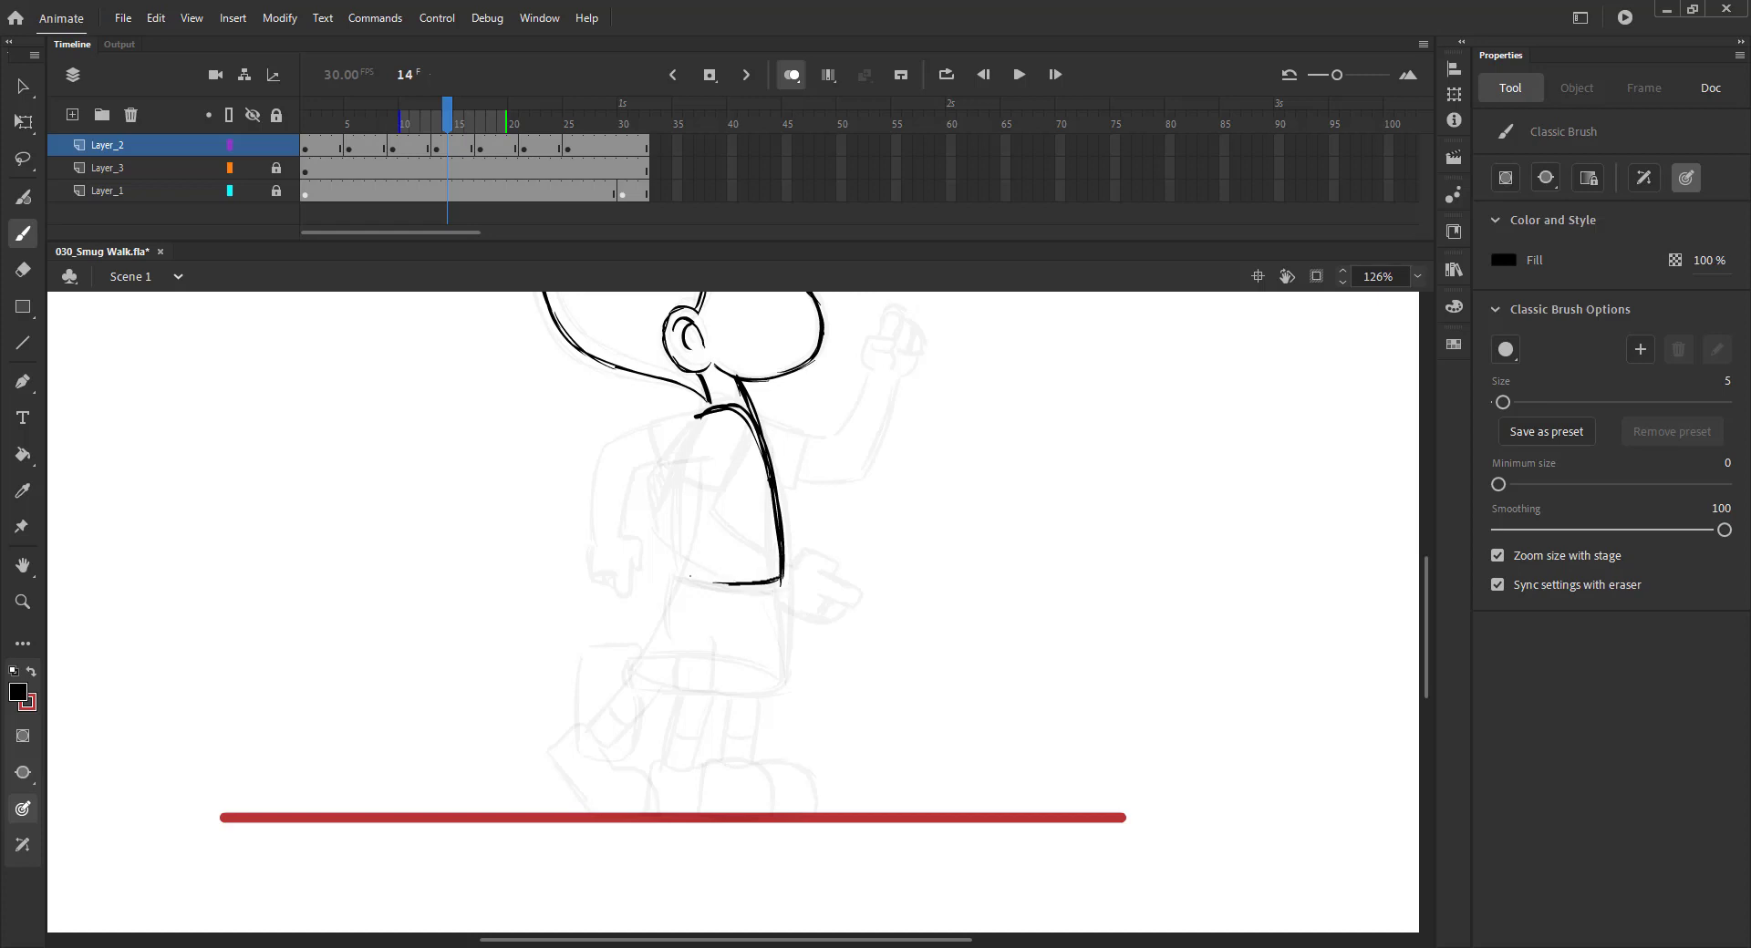
Step: Compare with the previous pose and draw the shirt's back edge and hem on the frame 13 keyframe
{"action": "key", "text": "comma"}
{"action": "key", "text": "comma"}
{"action": "key", "text": "period"}
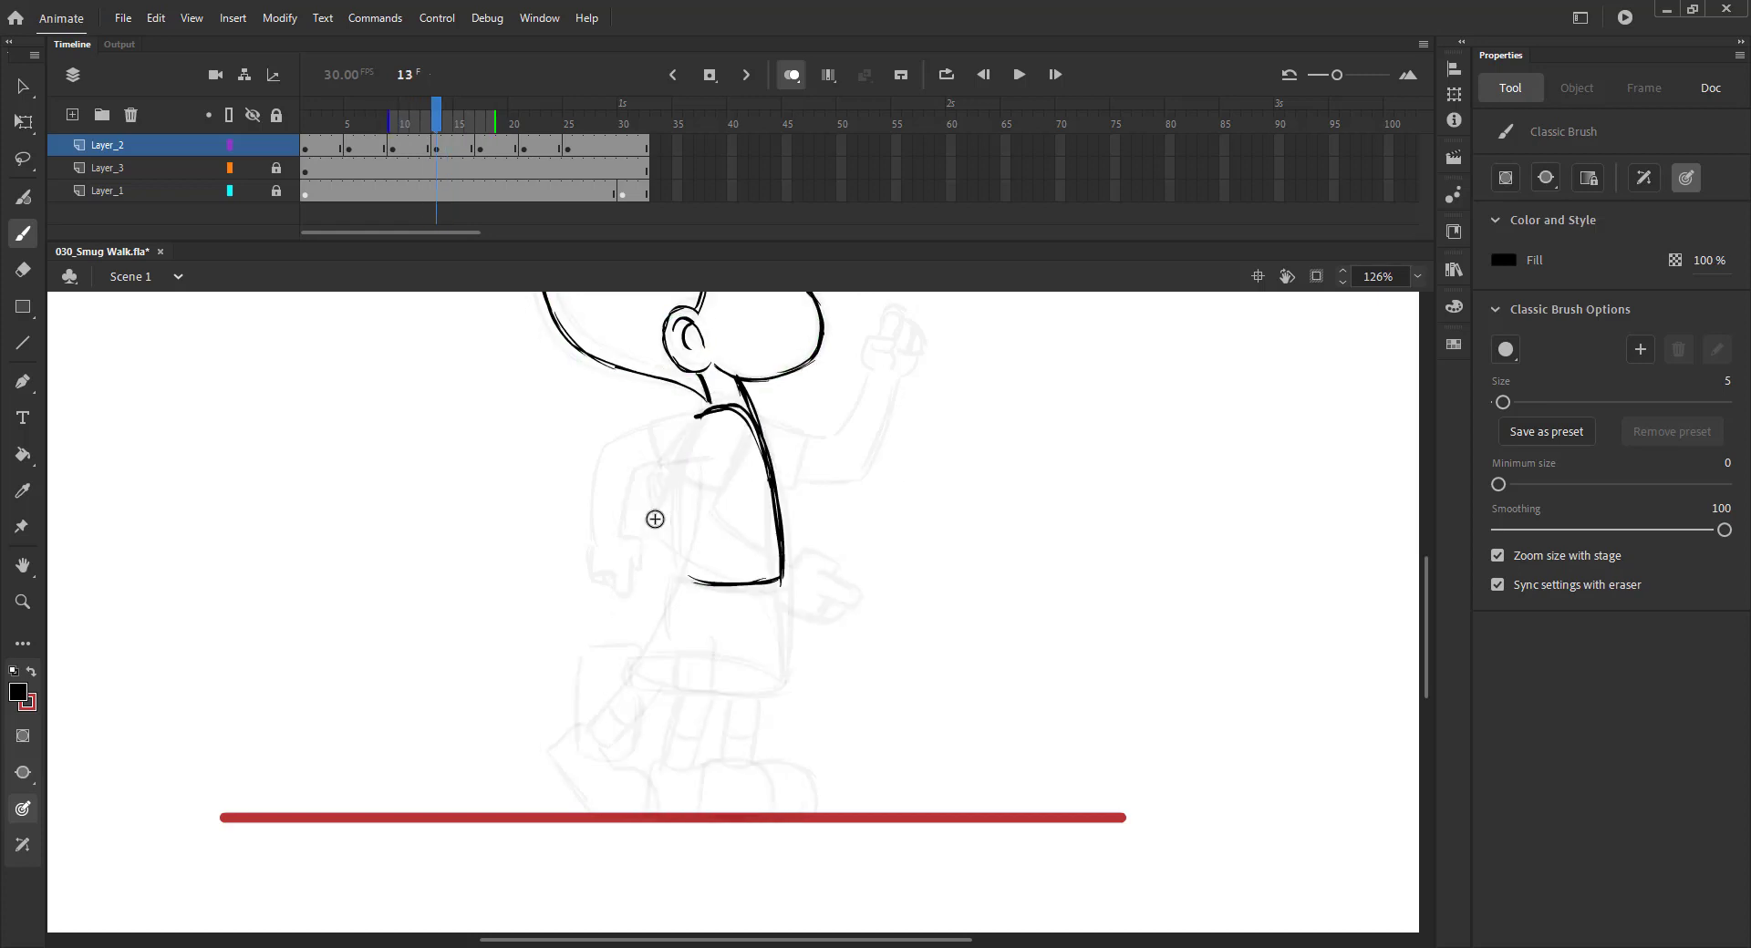
{"action": "key", "text": "period"}
{"action": "left_click_drag", "start_coordinate": [720, 411], "coordinate": [690, 520]}
{"action": "left_click_drag", "start_coordinate": [684, 579], "coordinate": [767, 583]}
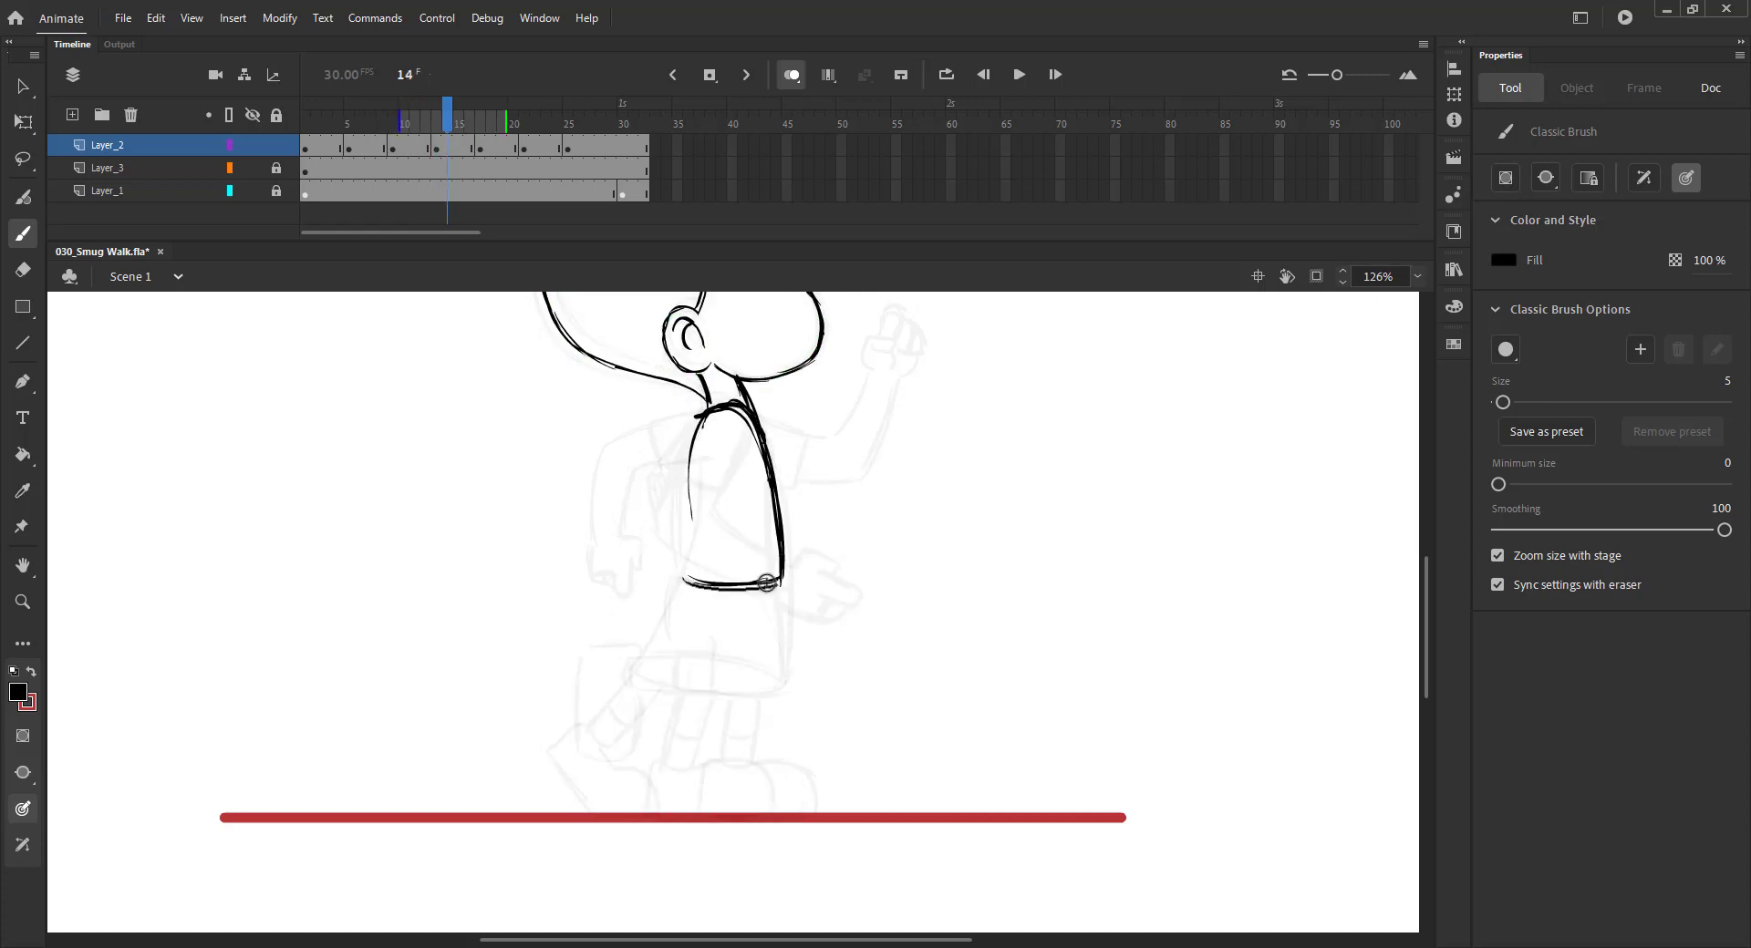
Step: Draw the raised front thigh, lower leg and back edge of the shorts on frame 13, checking against frame 12
{"action": "key", "text": "comma"}
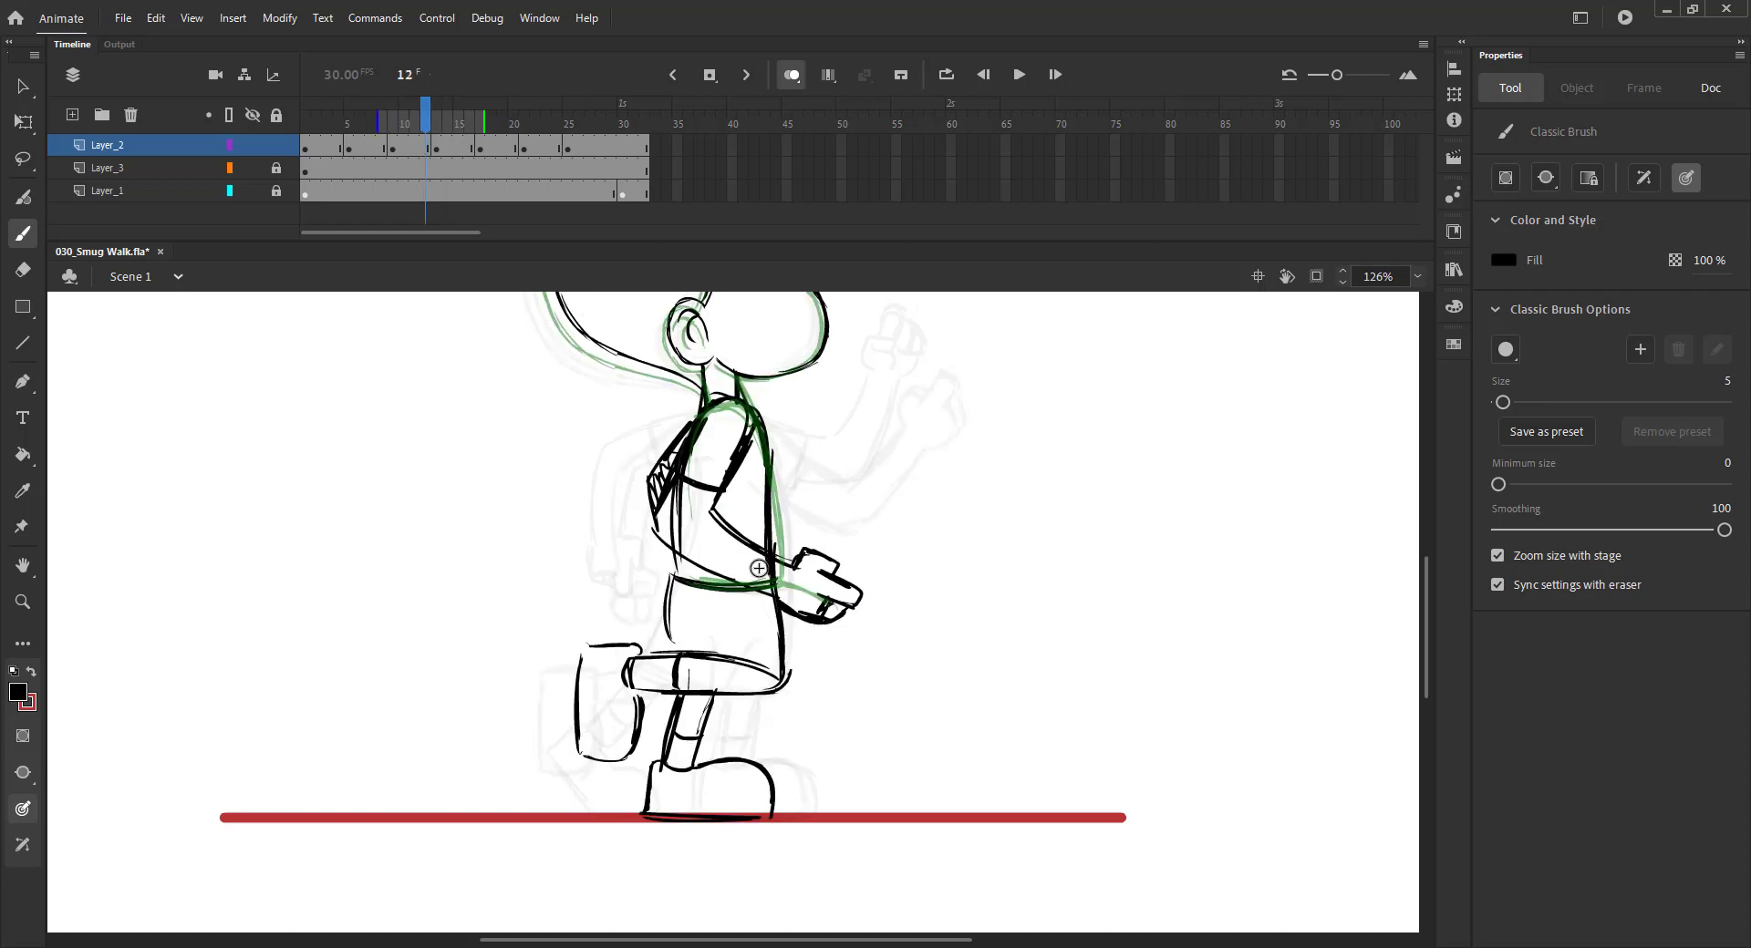
{"action": "left_click_drag", "start_coordinate": [838, 614], "coordinate": [820, 704]}
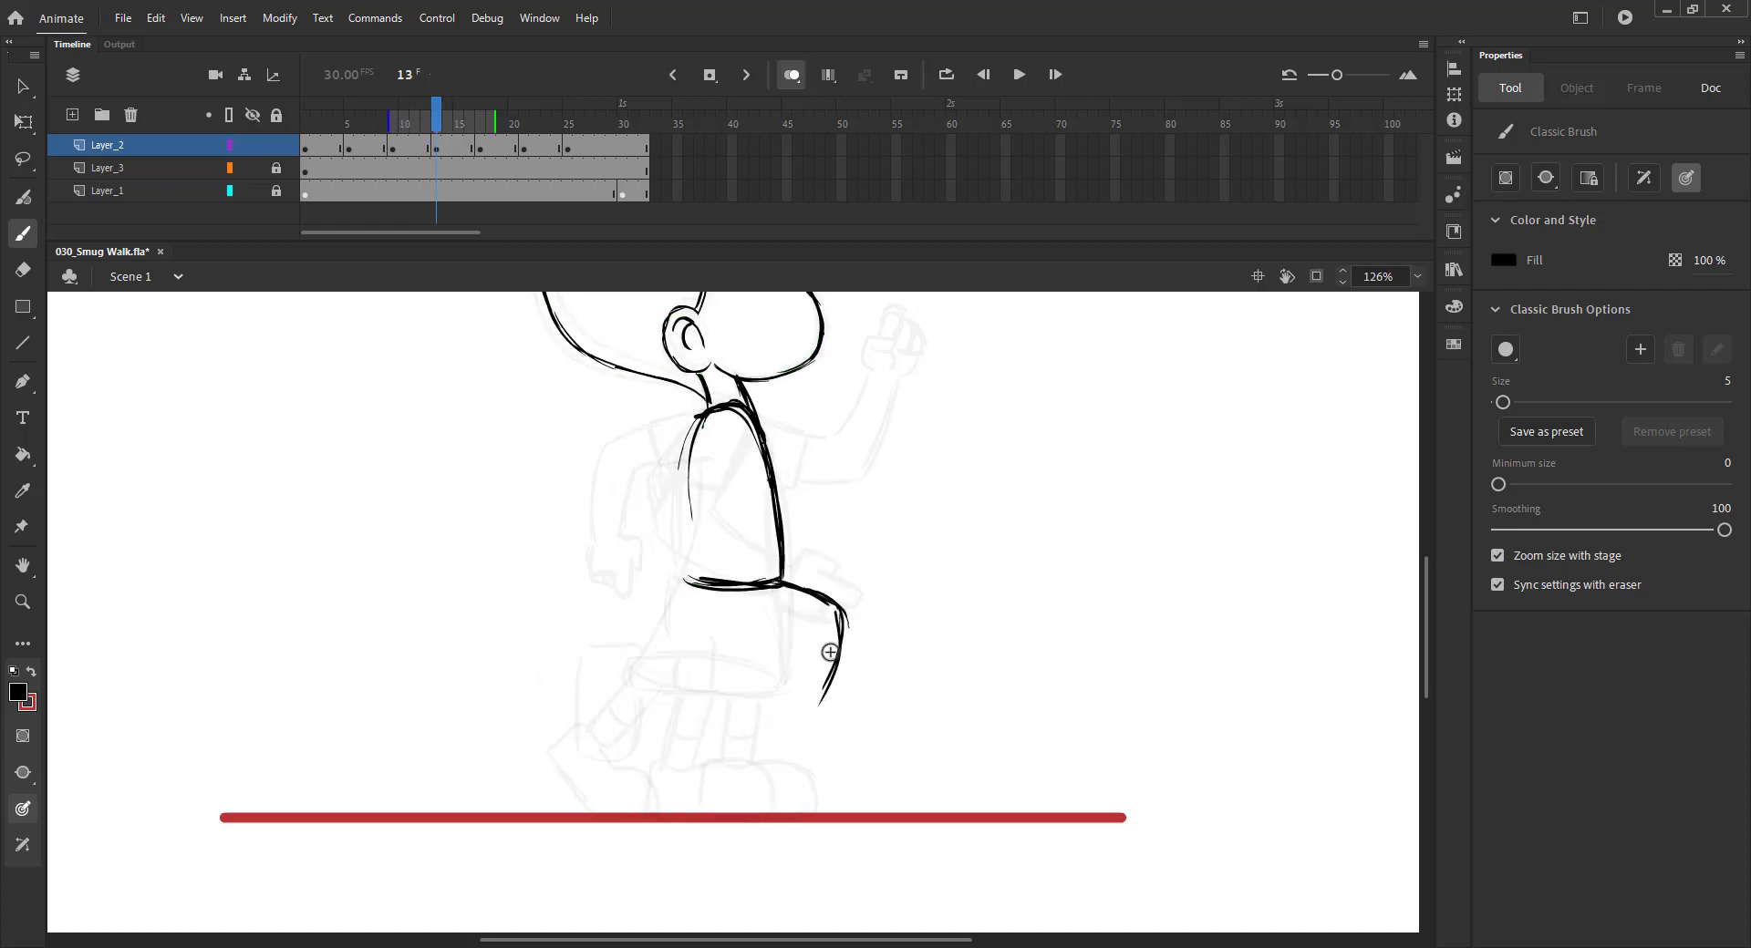
{"action": "left_click_drag", "start_coordinate": [838, 626], "coordinate": [773, 684]}
{"action": "left_click_drag", "start_coordinate": [677, 644], "coordinate": [754, 681]}
{"action": "key", "text": "ctrl+z"}
{"action": "left_click_drag", "start_coordinate": [686, 580], "coordinate": [658, 670]}
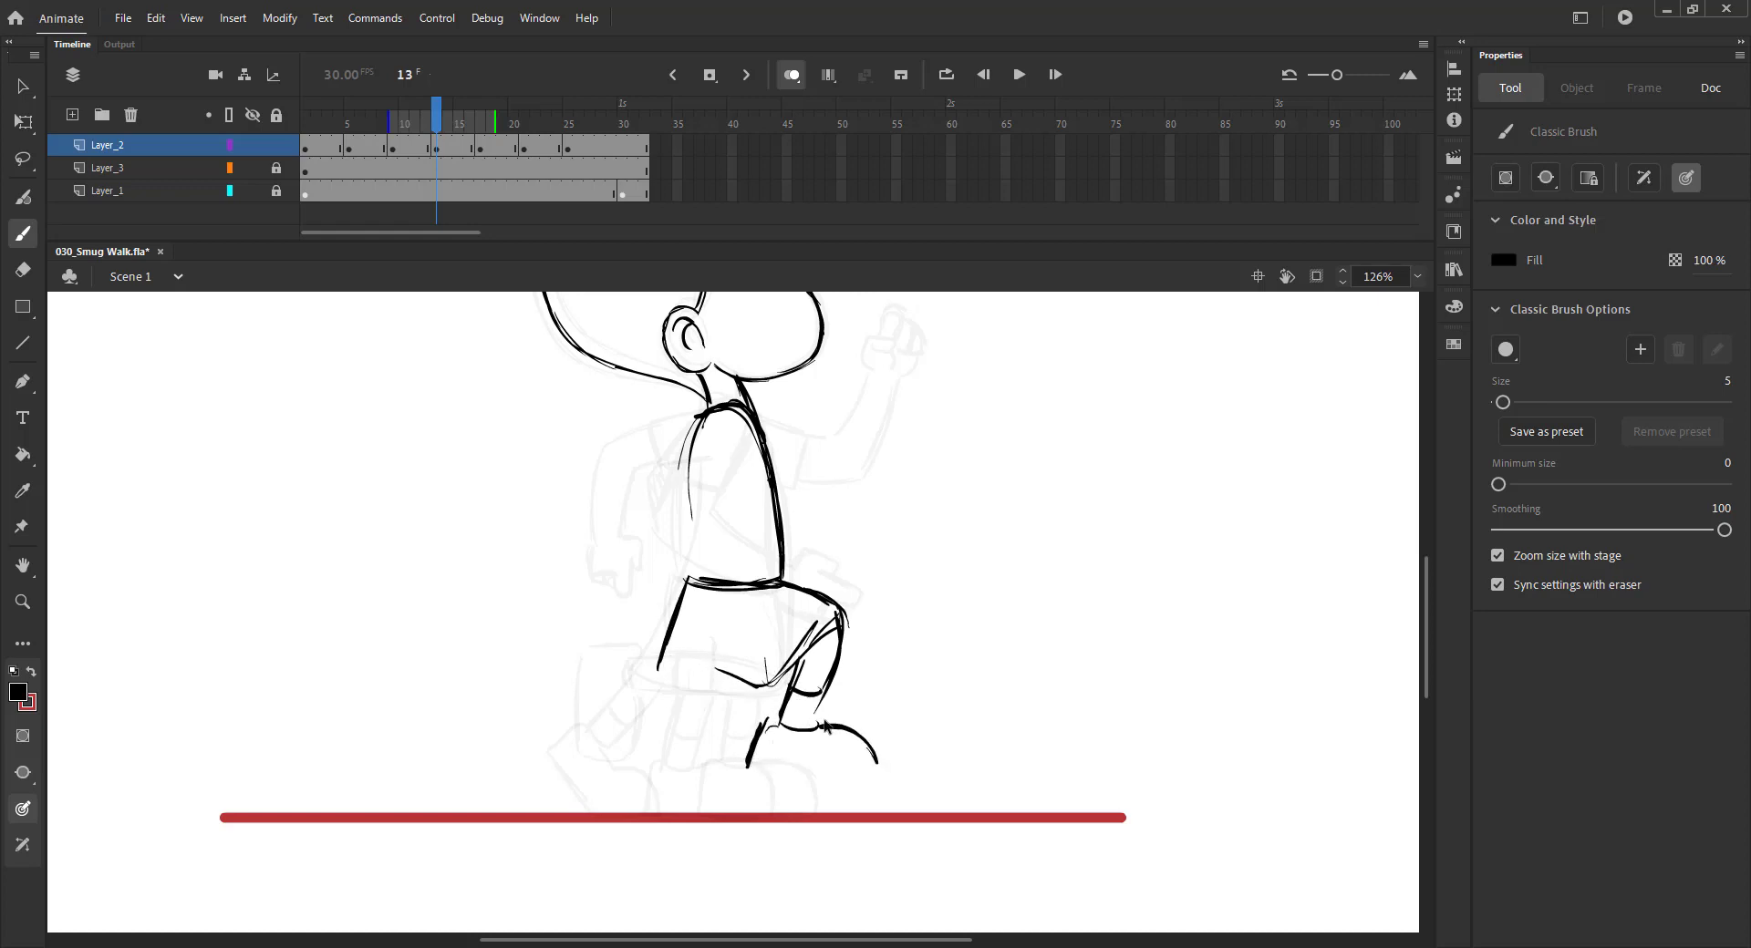
Step: Redraw the top of the lifted front shoe and close its outline with a sole on frame 13
{"action": "key", "text": "ctrl+z"}
{"action": "left_click_drag", "start_coordinate": [866, 729], "coordinate": [822, 721]}
{"action": "left_click_drag", "start_coordinate": [756, 767], "coordinate": [868, 783]}
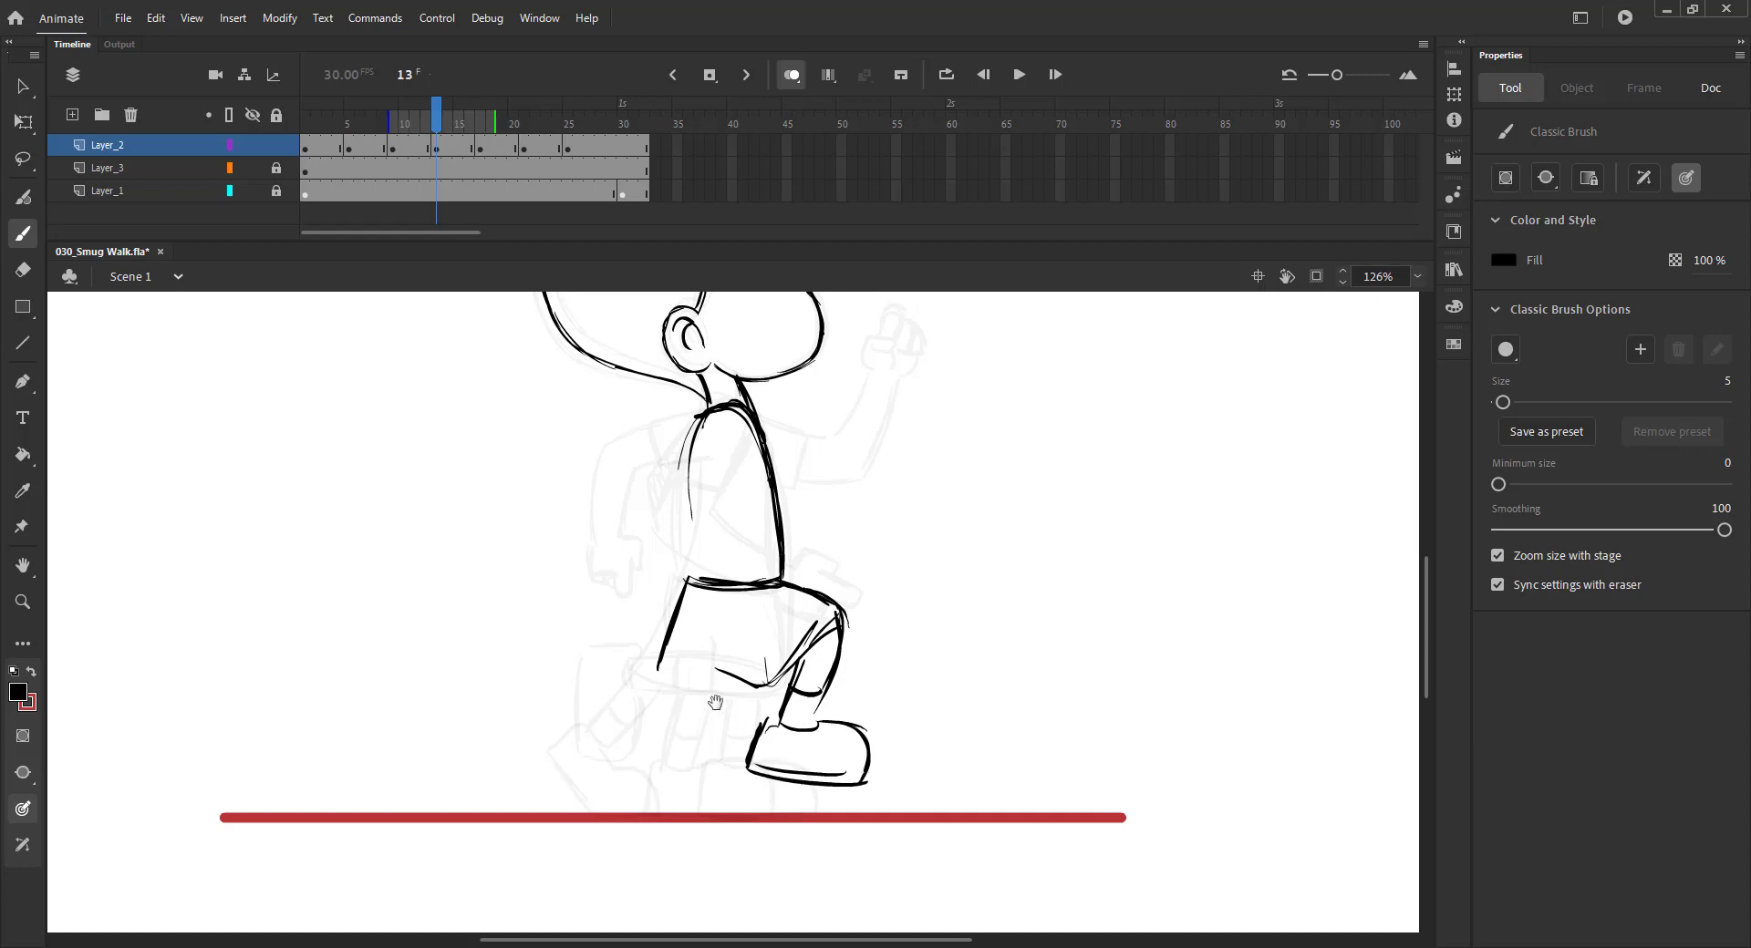
Step: Draw the rear shorts hem, back leg with sock line, and back shoe planted on the ground line on frame 13
{"action": "mouse_move", "coordinate": [659, 682]}
{"action": "left_mouse_down"}
{"action": "mouse_move", "coordinate": [717, 626]}
{"action": "mouse_move", "coordinate": [779, 633]}
{"action": "left_mouse_up"}
{"action": "left_click_drag", "start_coordinate": [704, 617], "coordinate": [798, 638]}
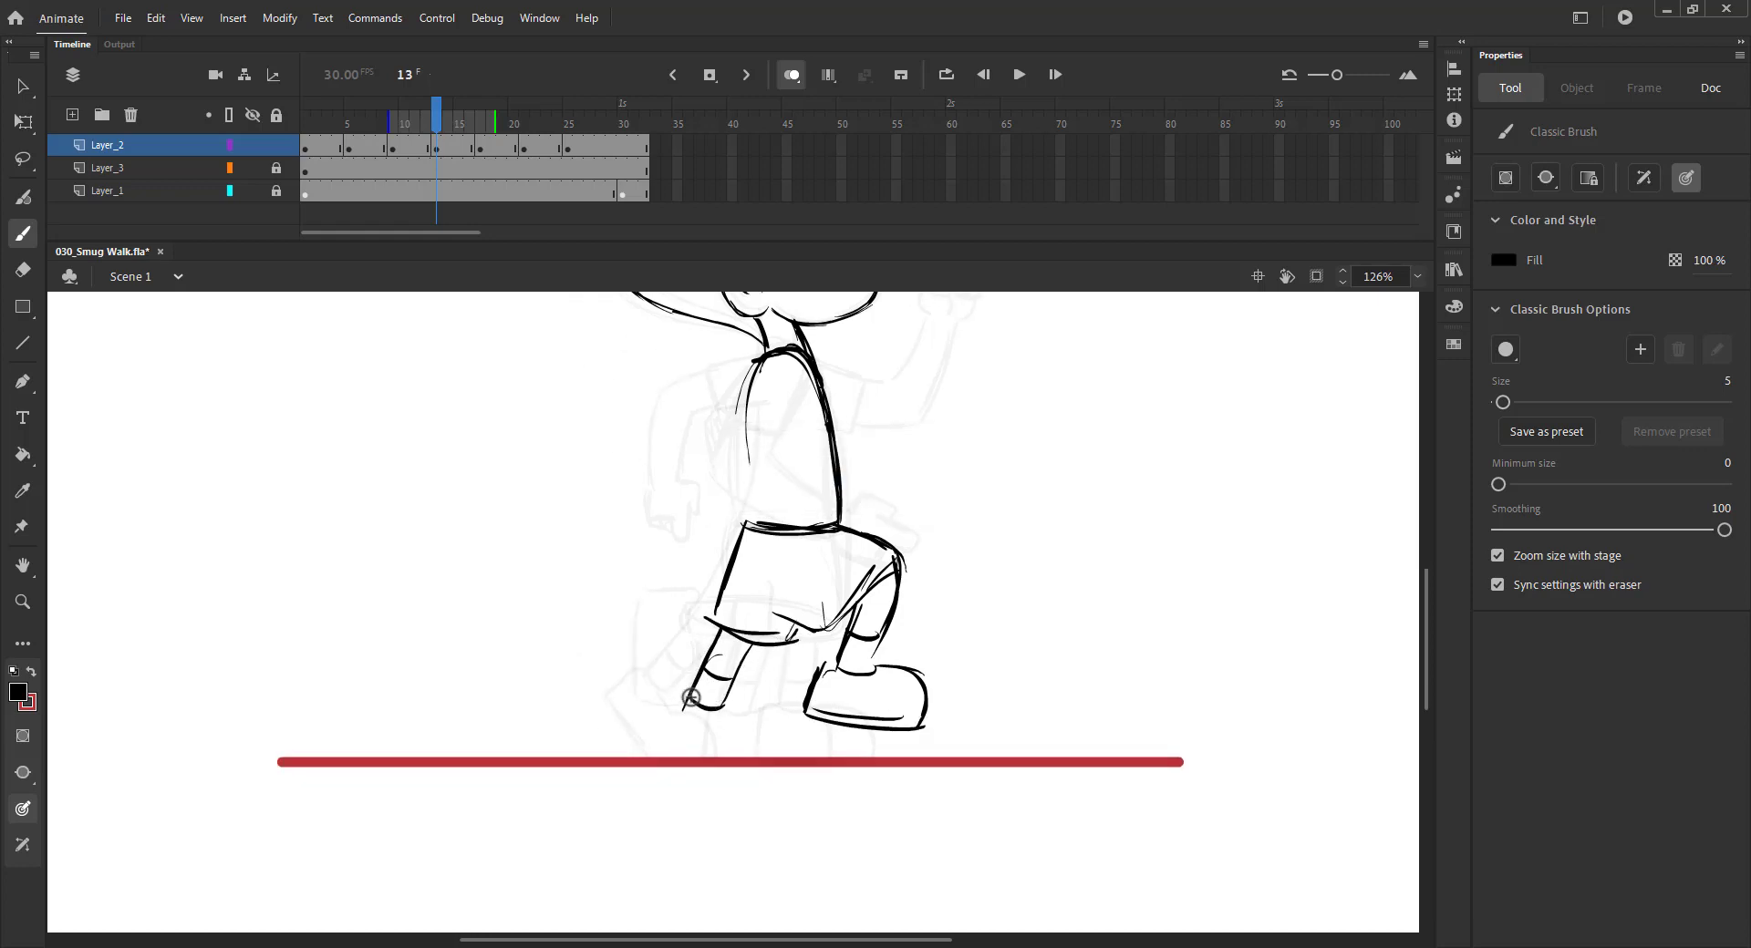
{"action": "key", "text": "ctrl+z"}
{"action": "left_click_drag", "start_coordinate": [658, 722], "coordinate": [684, 695]}
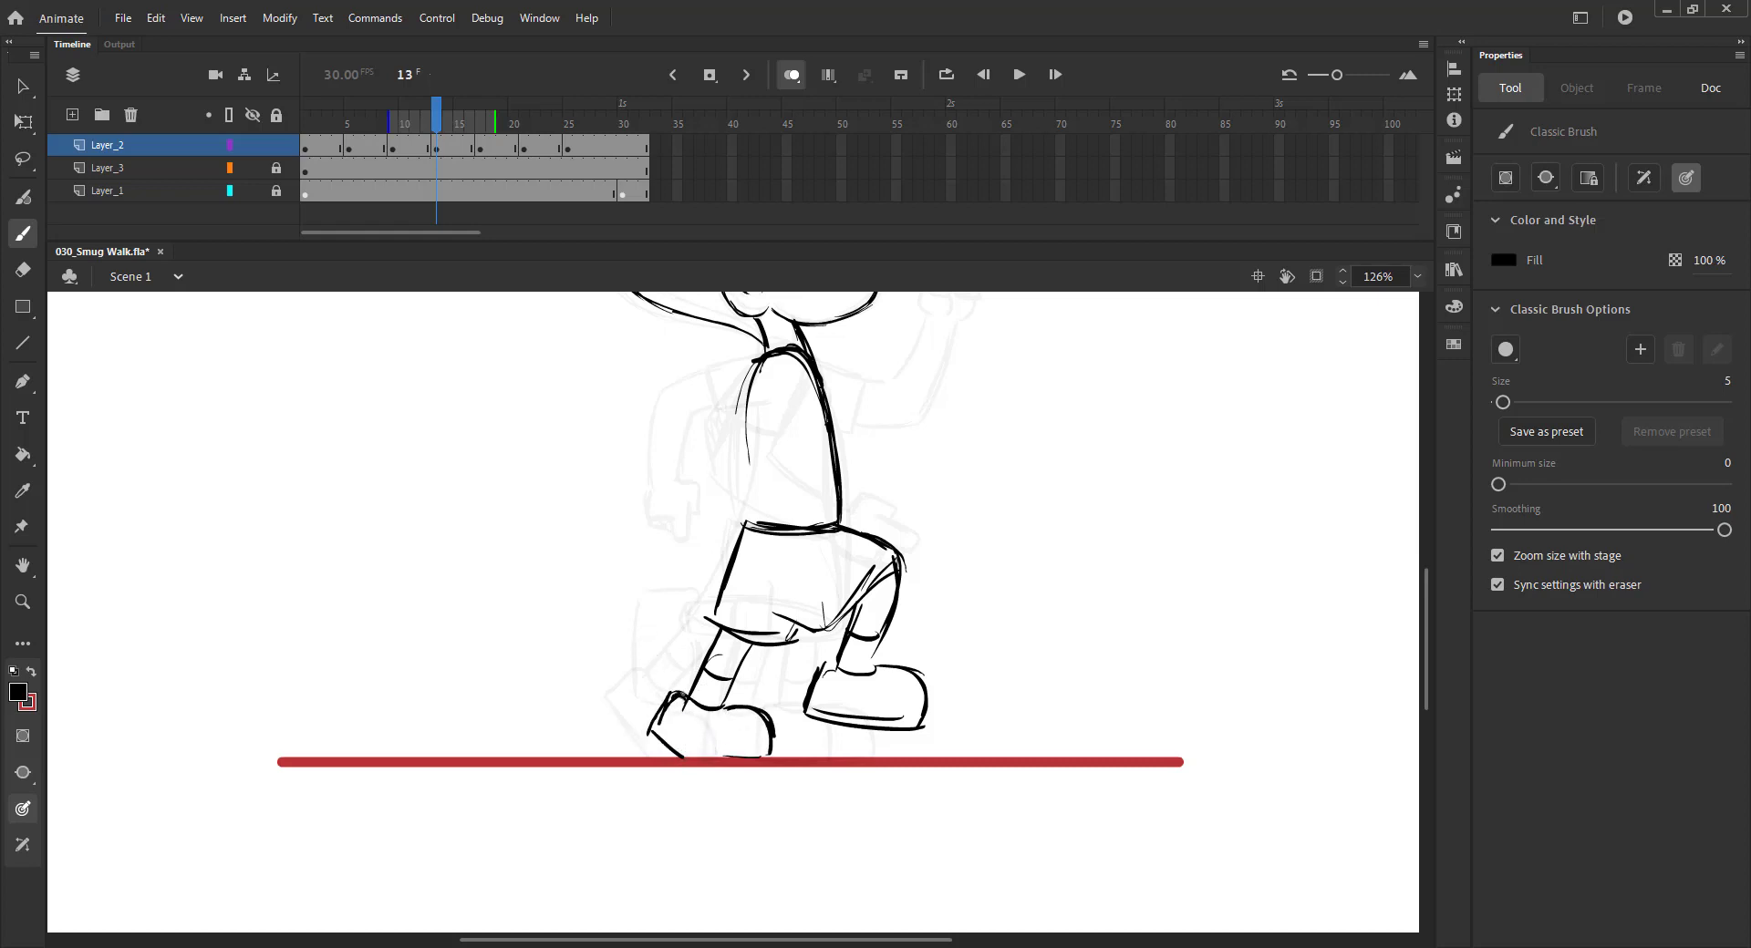
{"action": "left_click_drag", "start_coordinate": [702, 763], "coordinate": [763, 758]}
Step: Save the file, turn off onion skinning, and scrub the timeline up to frame 13 to review the new pose
{"action": "key", "text": "ctrl+2"}
{"action": "key", "text": "ctrl+s"}
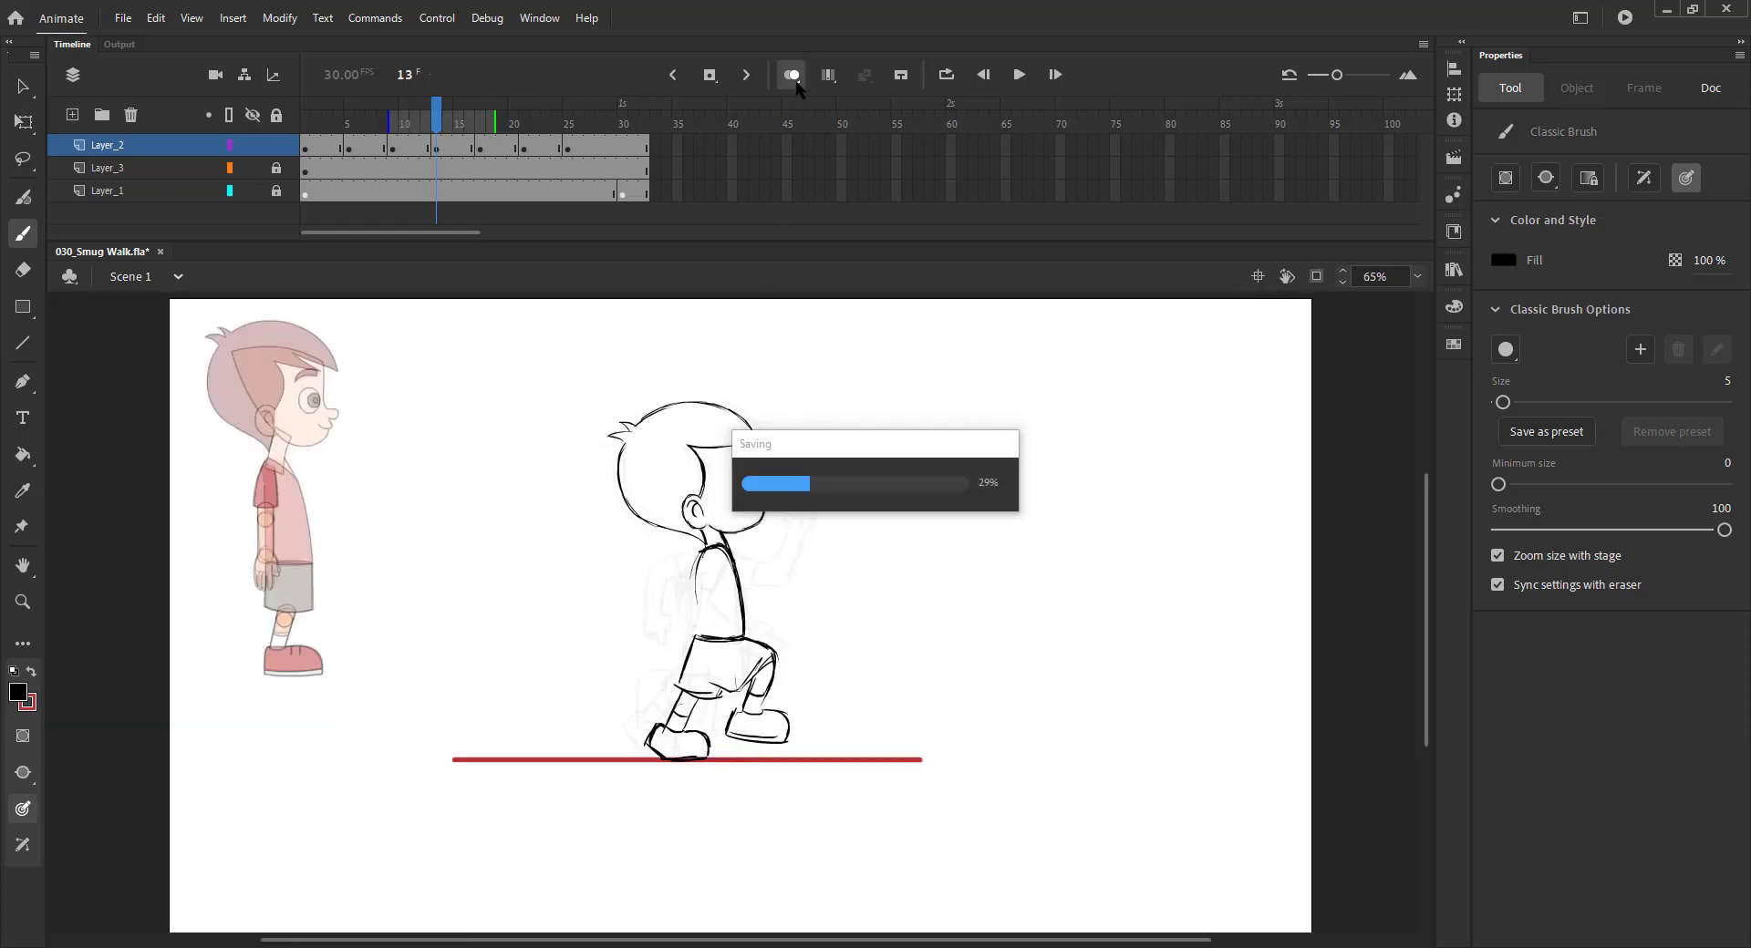
{"action": "left_click", "coordinate": [793, 76]}
{"action": "mouse_move", "coordinate": [327, 116]}
{"action": "left_mouse_down"}
{"action": "mouse_move", "coordinate": [567, 137]}
{"action": "mouse_move", "coordinate": [383, 137]}
{"action": "mouse_move", "coordinate": [479, 150]}
{"action": "mouse_move", "coordinate": [294, 163]}
{"action": "mouse_move", "coordinate": [508, 150]}
{"action": "mouse_move", "coordinate": [317, 151]}
{"action": "mouse_move", "coordinate": [498, 151]}
{"action": "mouse_move", "coordinate": [419, 153]}
{"action": "mouse_move", "coordinate": [436, 151]}
{"action": "left_mouse_up"}
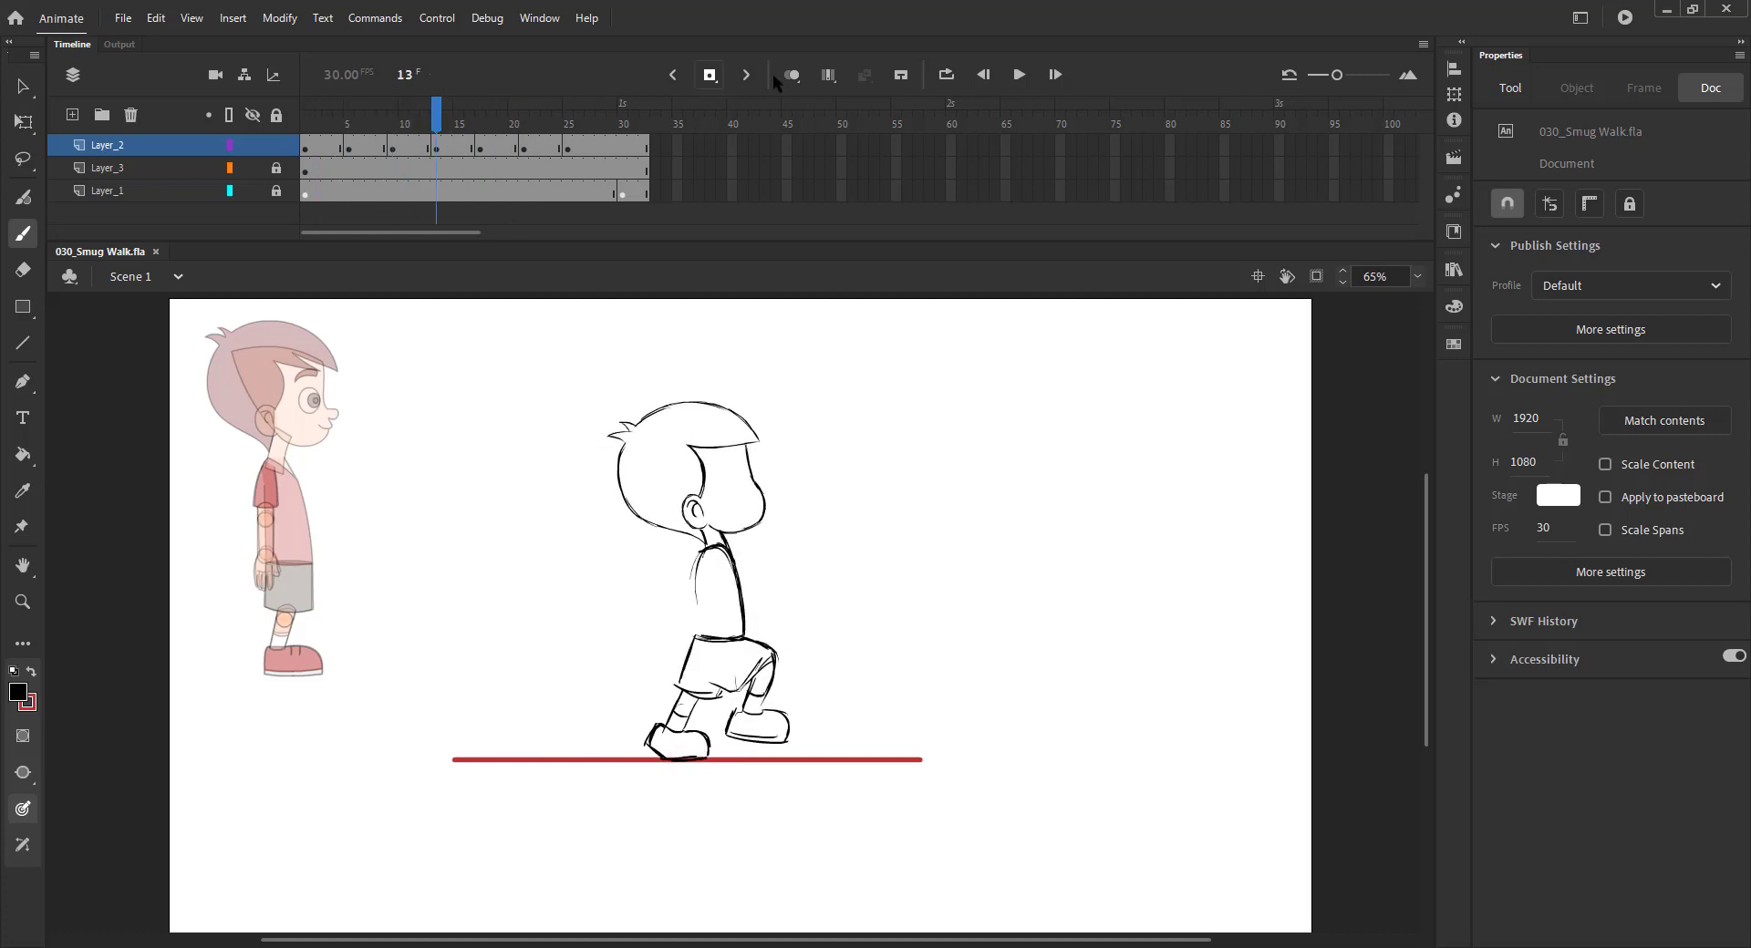
Step: Turn on onion skinning and draw the near shoulder, short sleeve and start of the upper arm on the frame 13 pose
{"action": "key", "text": "."}
{"action": "left_click", "coordinate": [791, 77]}
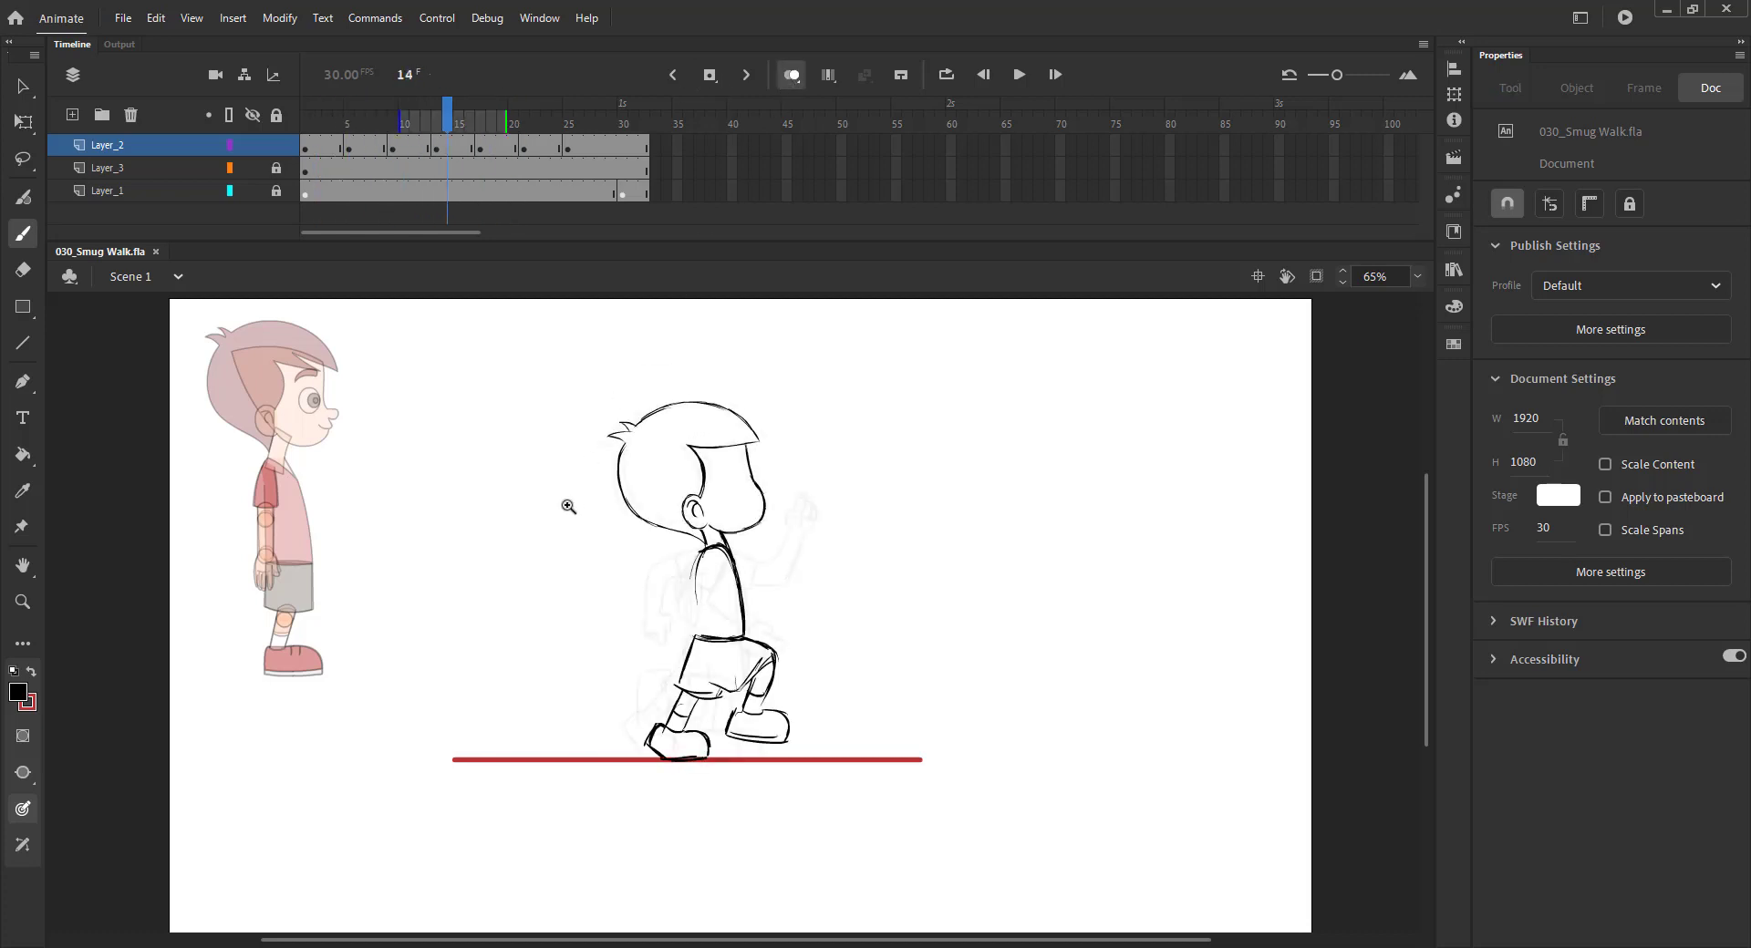
{"action": "left_click_drag", "start_coordinate": [538, 480], "coordinate": [922, 746]}
{"action": "left_click_drag", "start_coordinate": [691, 463], "coordinate": [642, 525]}
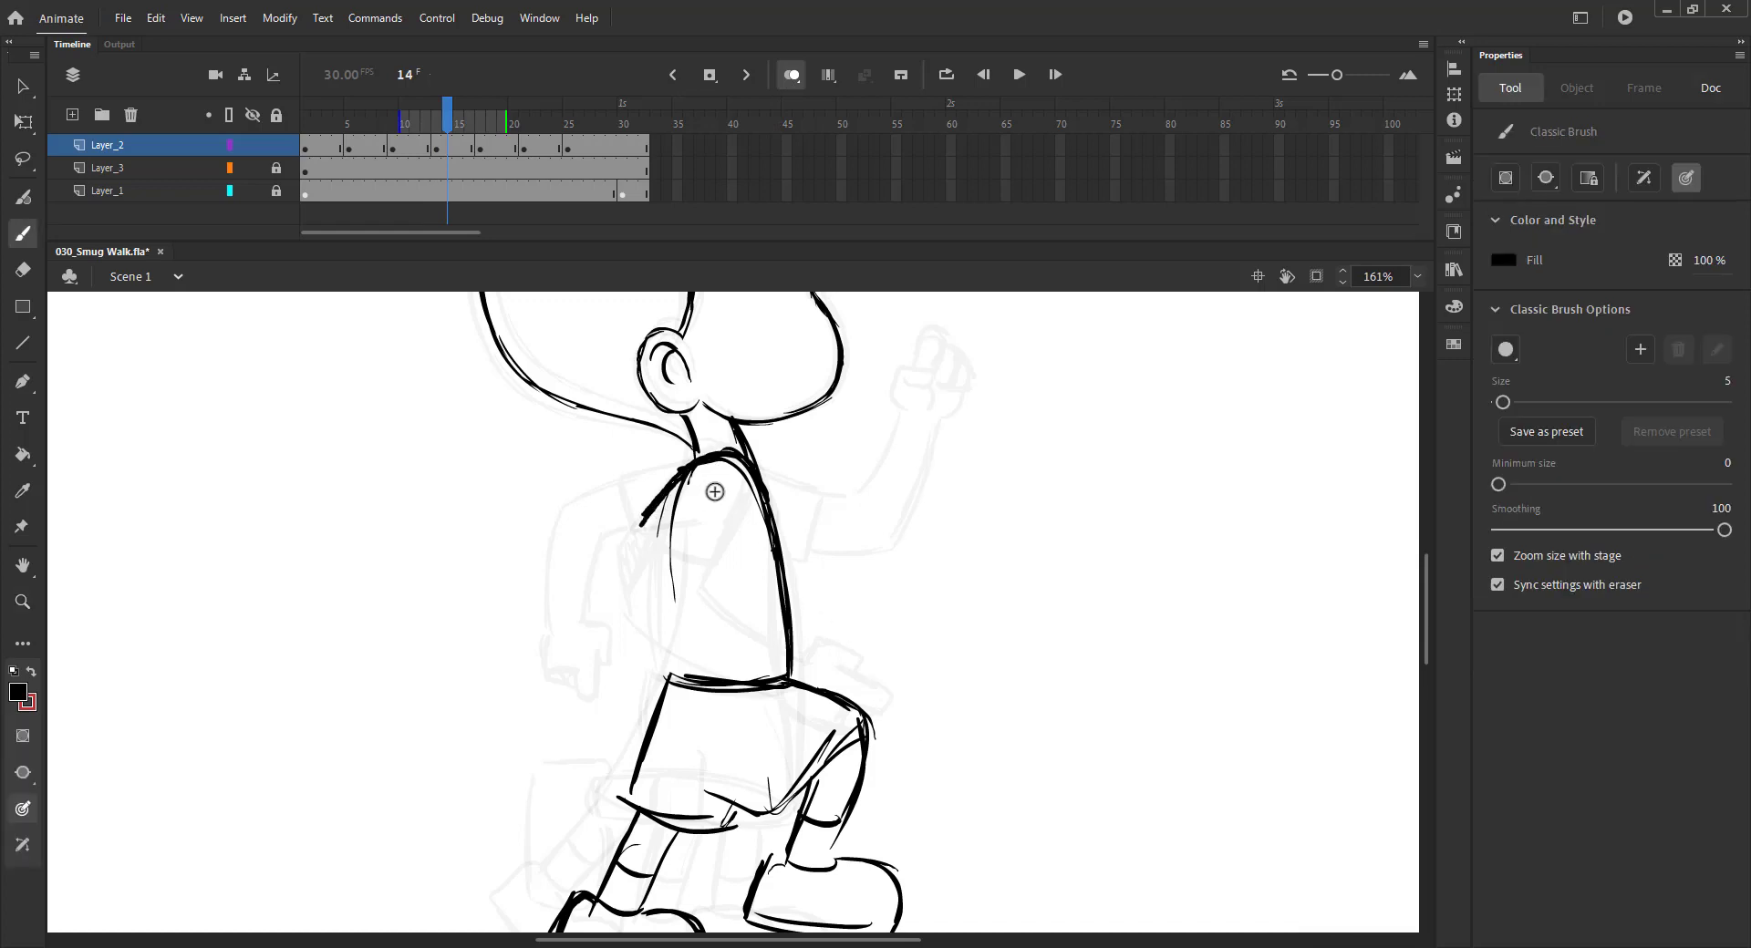
{"action": "left_click_drag", "start_coordinate": [734, 489], "coordinate": [707, 533]}
{"action": "left_click_drag", "start_coordinate": [738, 504], "coordinate": [677, 561]}
{"action": "mouse_move", "coordinate": [632, 527]}
{"action": "left_mouse_down"}
{"action": "mouse_move", "coordinate": [686, 572]}
{"action": "mouse_move", "coordinate": [727, 525]}
{"action": "left_mouse_up"}
{"action": "left_click_drag", "start_coordinate": [665, 486], "coordinate": [602, 558]}
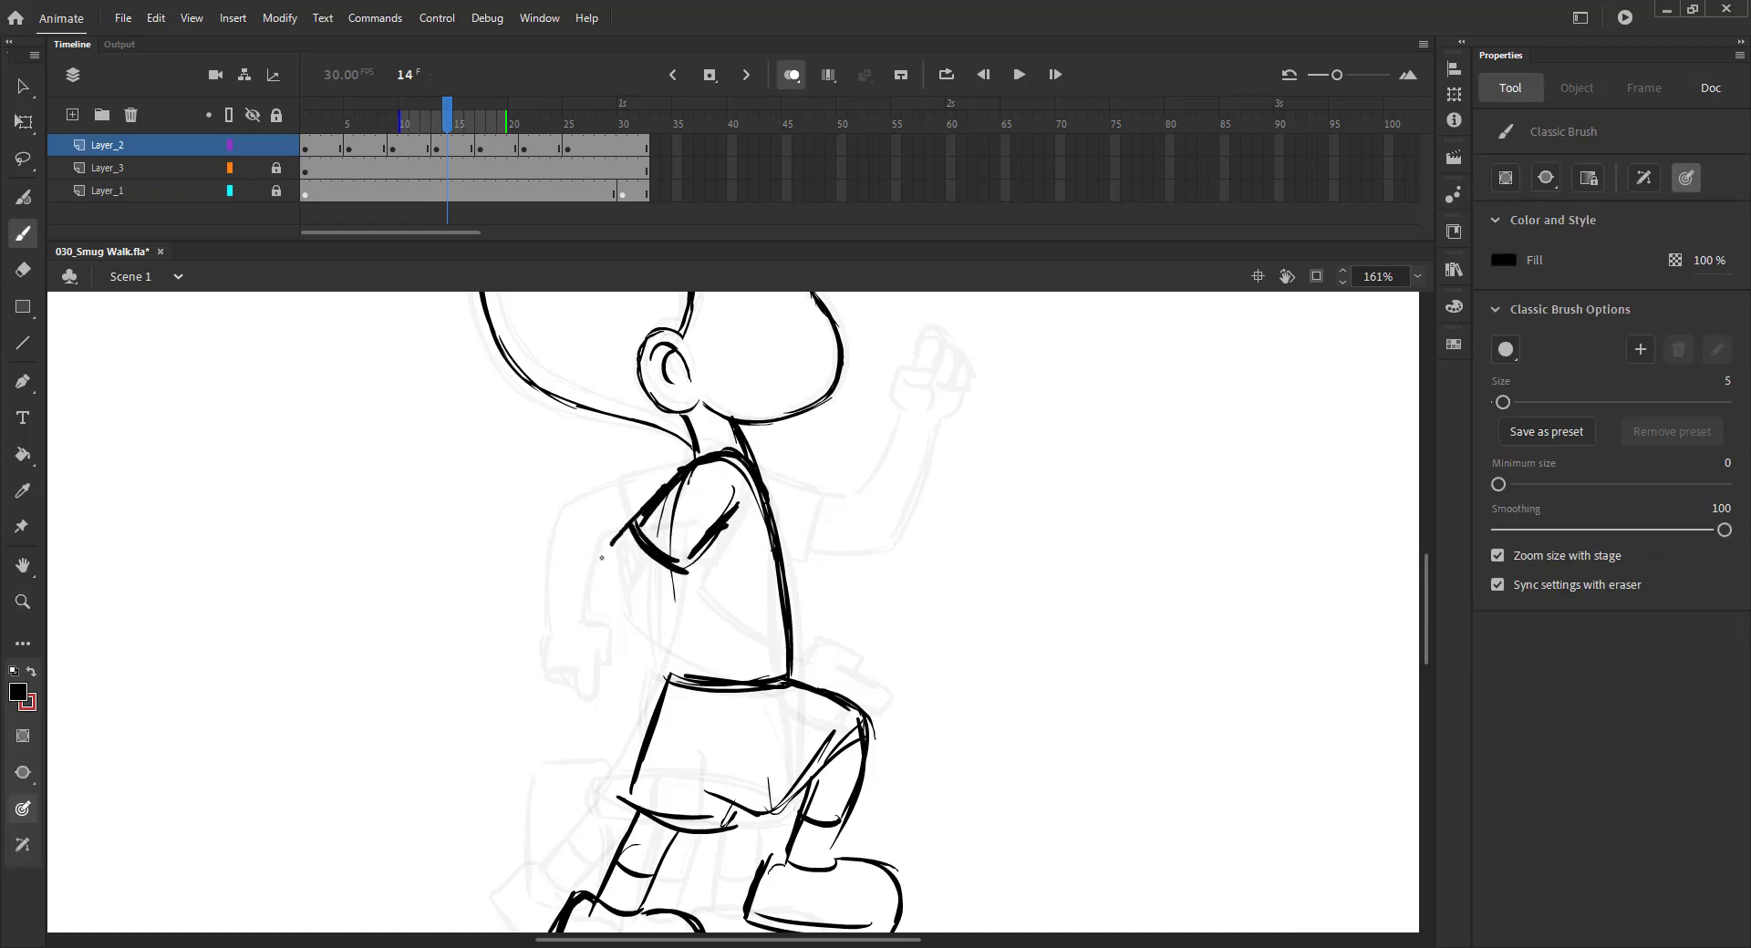
Step: Draw the near arm bent behind the back with its hand at the hip, and save the file
{"action": "left_click_drag", "start_coordinate": [524, 492], "coordinate": [552, 383]}
{"action": "left_click_drag", "start_coordinate": [617, 463], "coordinate": [637, 528]}
{"action": "left_click_drag", "start_coordinate": [620, 451], "coordinate": [665, 567]}
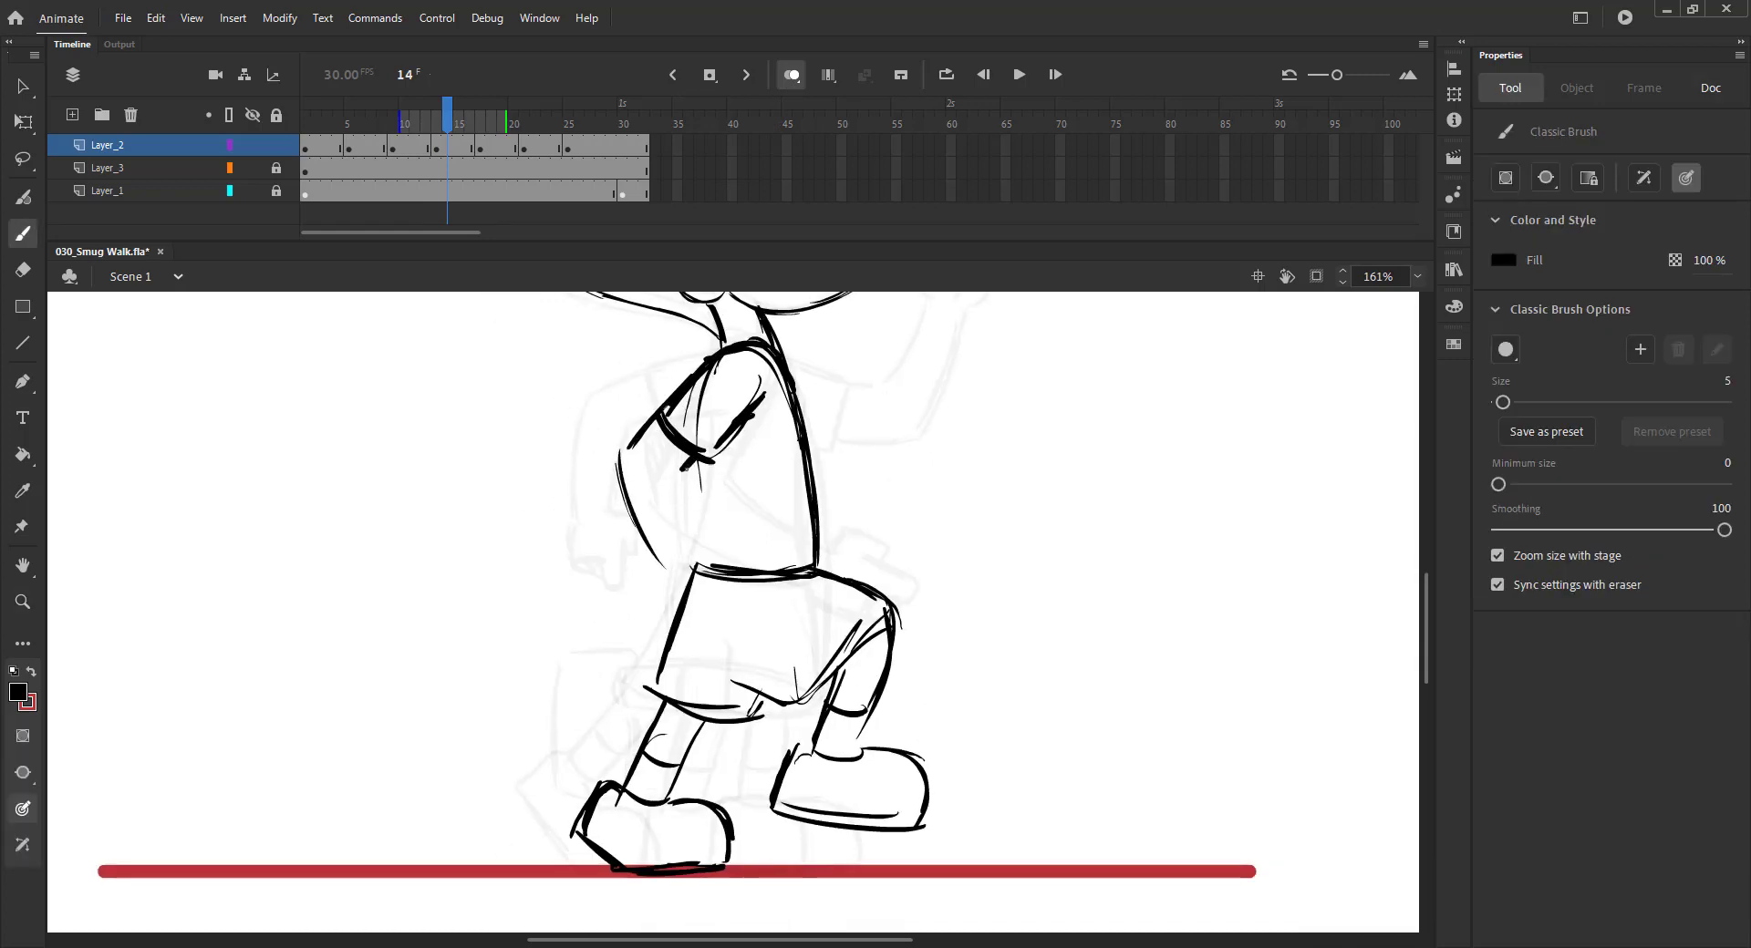
{"action": "left_click_drag", "start_coordinate": [684, 463], "coordinate": [694, 546]}
{"action": "left_click_drag", "start_coordinate": [621, 451], "coordinate": [673, 584]}
{"action": "left_click_drag", "start_coordinate": [690, 557], "coordinate": [728, 595]}
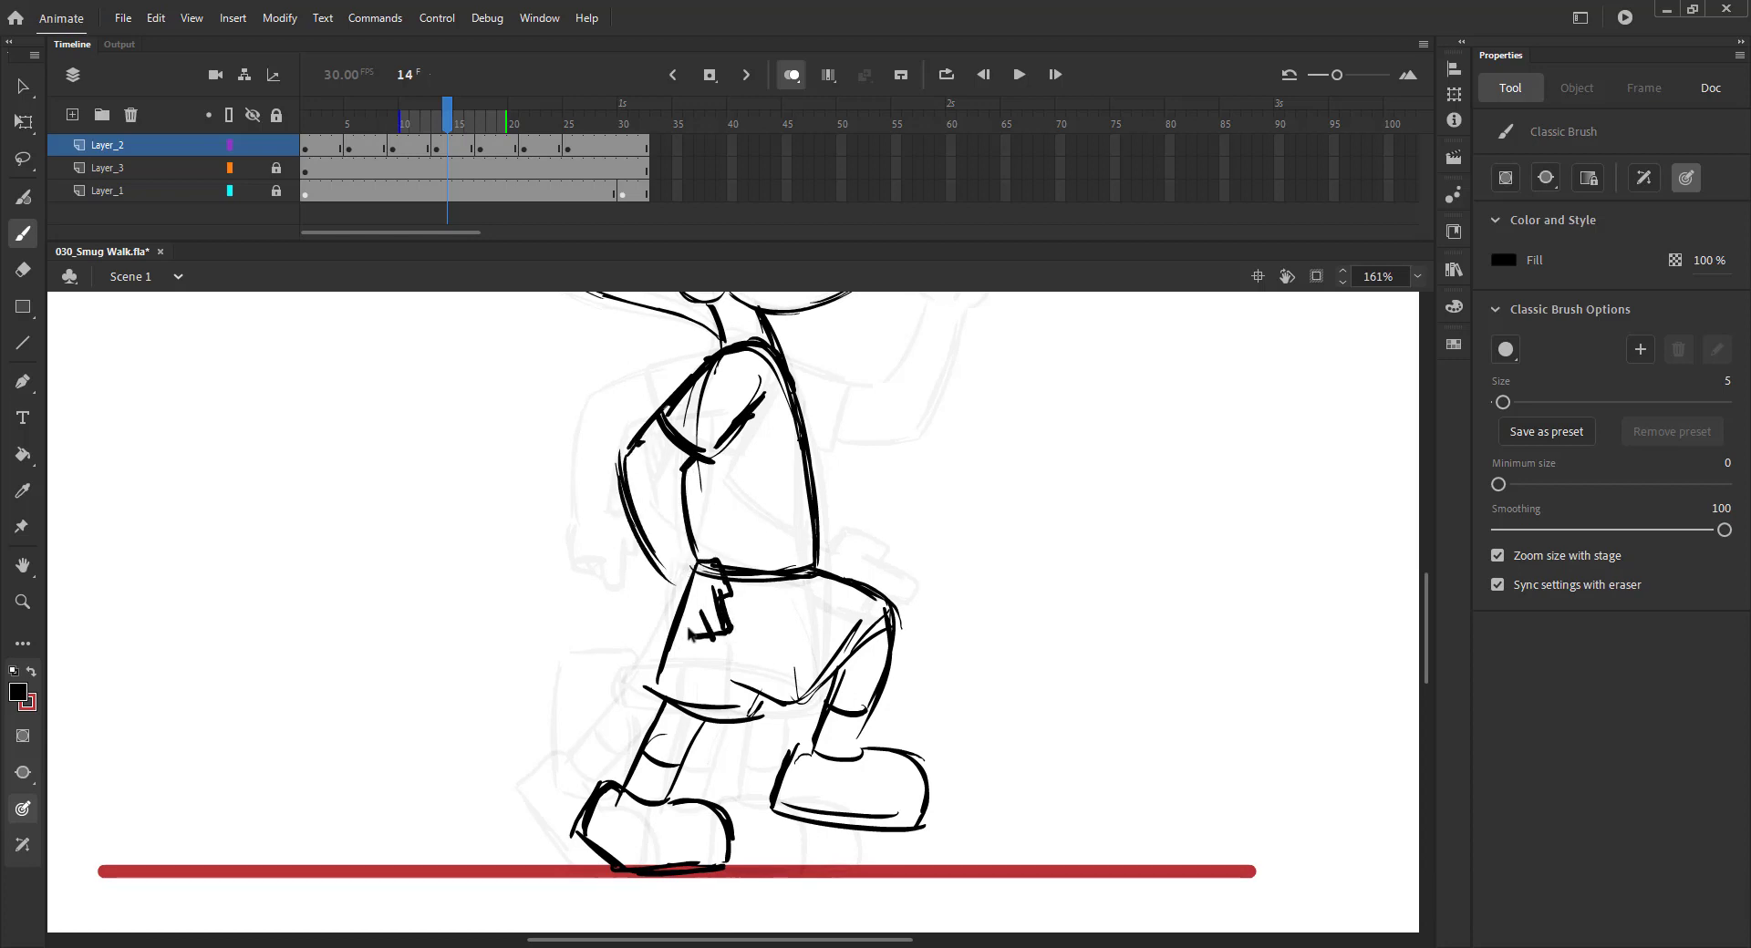
{"action": "left_click_drag", "start_coordinate": [702, 625], "coordinate": [666, 629]}
{"action": "key", "text": "ctrl+s"}
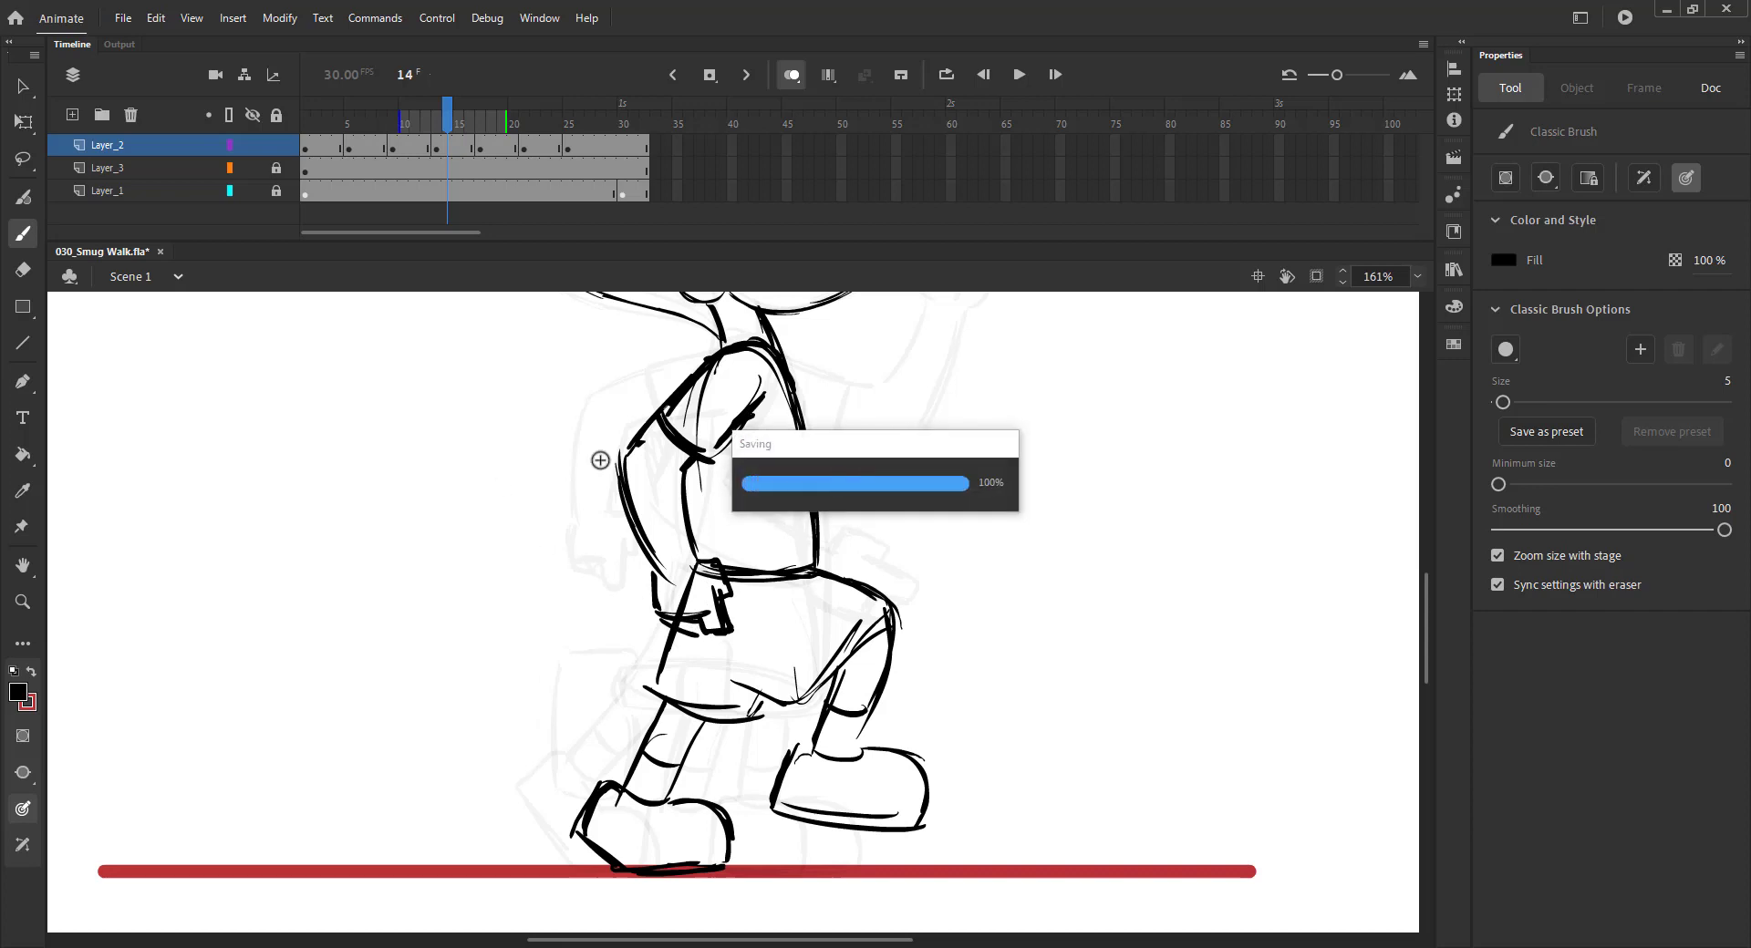
Step: Draw the far sleeve and bent forearm in front of the chest, ending in a raised hand with one finger up
{"action": "scroll", "coordinate": [658, 530], "scroll_direction": "up", "scroll_amount": 3}
{"action": "scroll", "coordinate": [659, 529], "scroll_direction": "right", "scroll_amount": 2}
{"action": "mouse_move", "coordinate": [697, 470]}
{"action": "left_mouse_down"}
{"action": "mouse_move", "coordinate": [775, 531]}
{"action": "mouse_move", "coordinate": [740, 589]}
{"action": "left_mouse_up"}
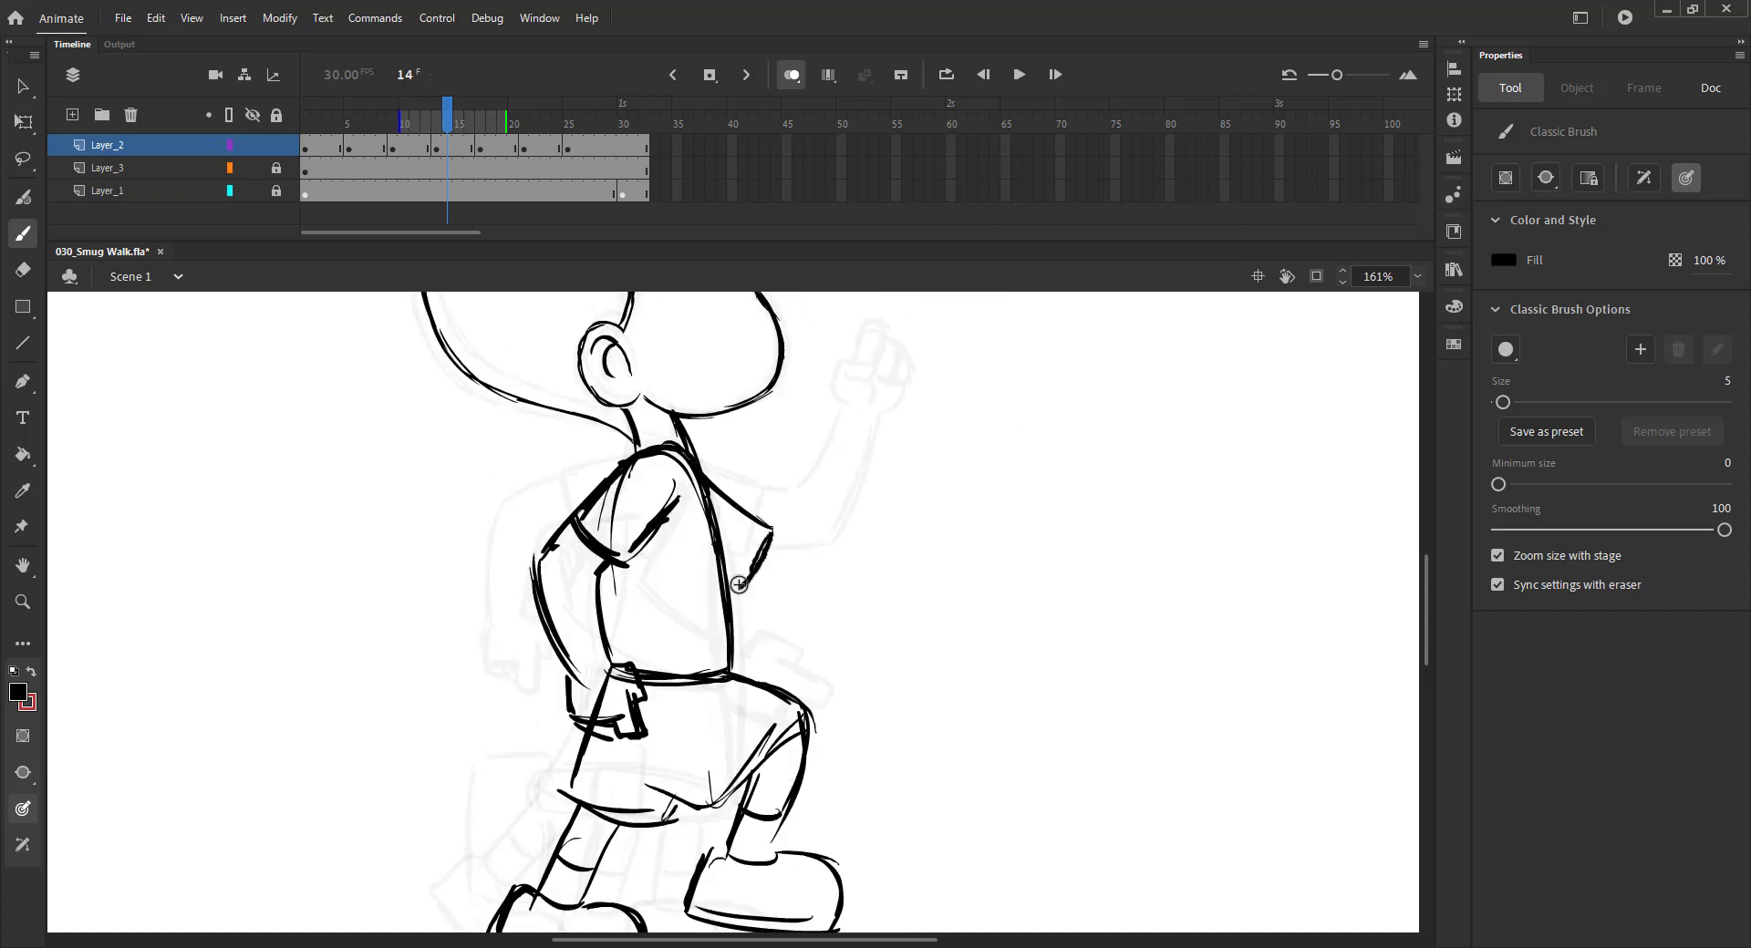
{"action": "mouse_move", "coordinate": [719, 499]}
{"action": "left_mouse_down"}
{"action": "mouse_move", "coordinate": [803, 550]}
{"action": "mouse_move", "coordinate": [900, 489]}
{"action": "left_mouse_up"}
{"action": "mouse_move", "coordinate": [870, 593]}
{"action": "left_mouse_down"}
{"action": "mouse_move", "coordinate": [821, 610]}
{"action": "mouse_move", "coordinate": [896, 481]}
{"action": "left_mouse_up"}
{"action": "key", "text": "ctrl+z"}
{"action": "key", "text": "ctrl+z"}
{"action": "left_click_drag", "start_coordinate": [917, 500], "coordinate": [860, 602]}
{"action": "mouse_move", "coordinate": [746, 584]}
{"action": "left_mouse_down"}
{"action": "mouse_move", "coordinate": [822, 609]}
{"action": "mouse_move", "coordinate": [766, 591]}
{"action": "left_mouse_up"}
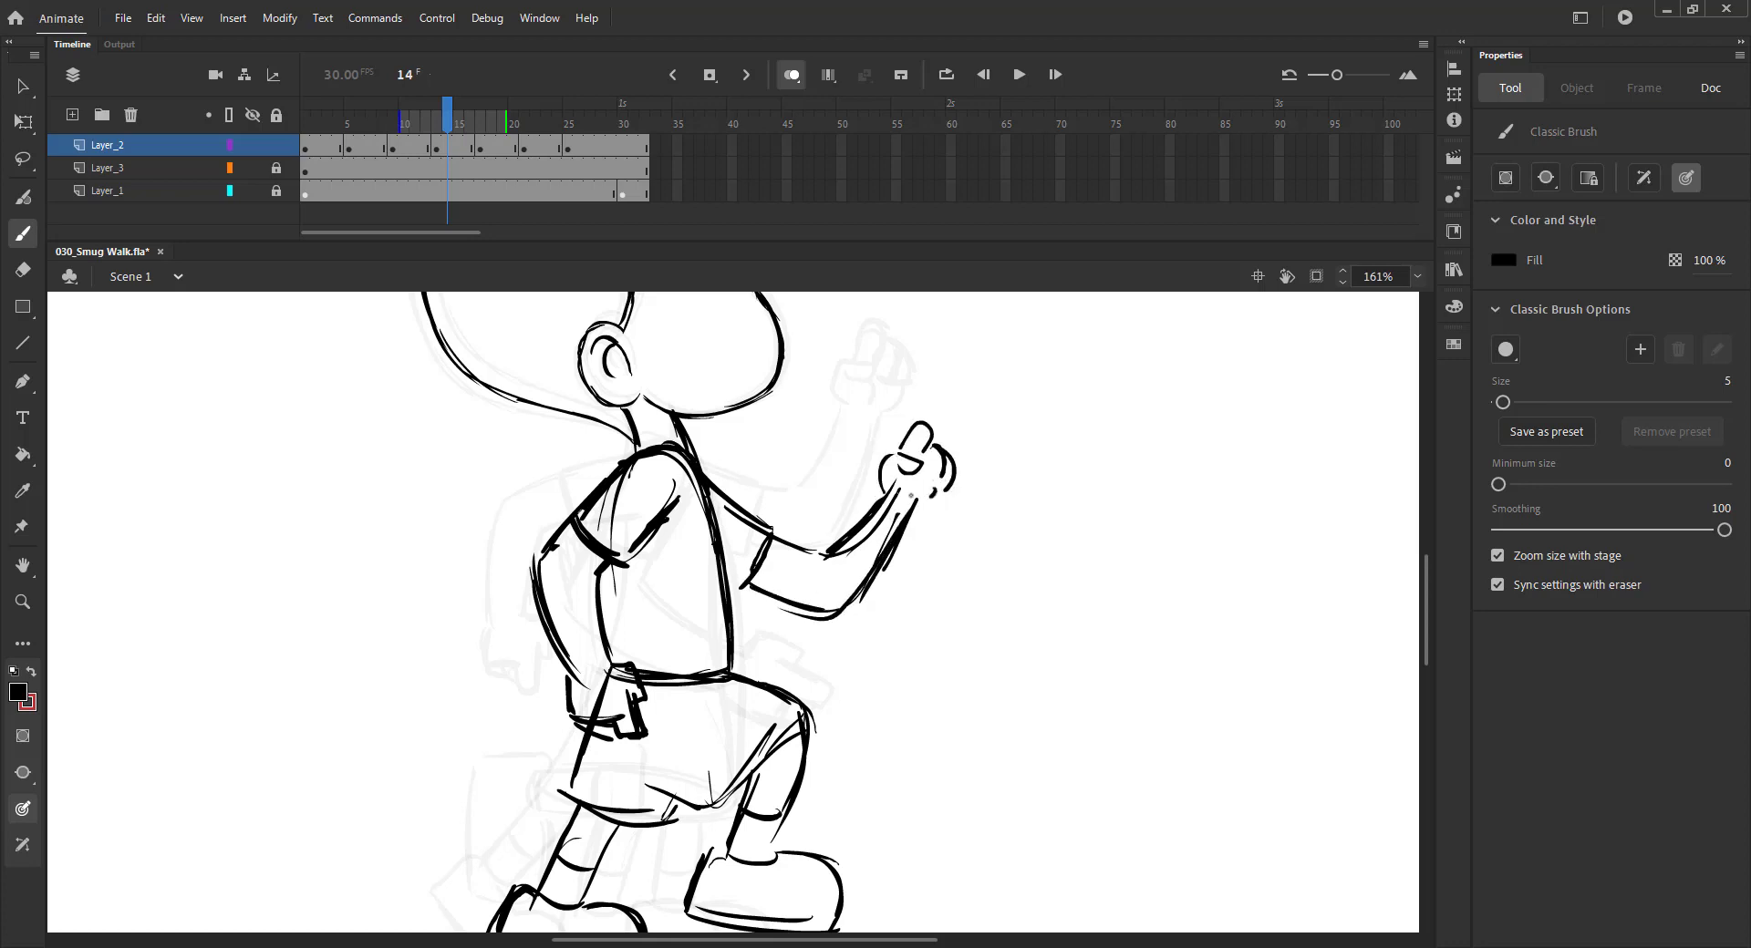
Step: Select the far forearm and hand and nudge them slightly back toward the body
{"action": "key", "text": "ctrl+2"}
{"action": "key", "text": "v"}
{"action": "left_click_drag", "start_coordinate": [815, 524], "coordinate": [777, 586]}
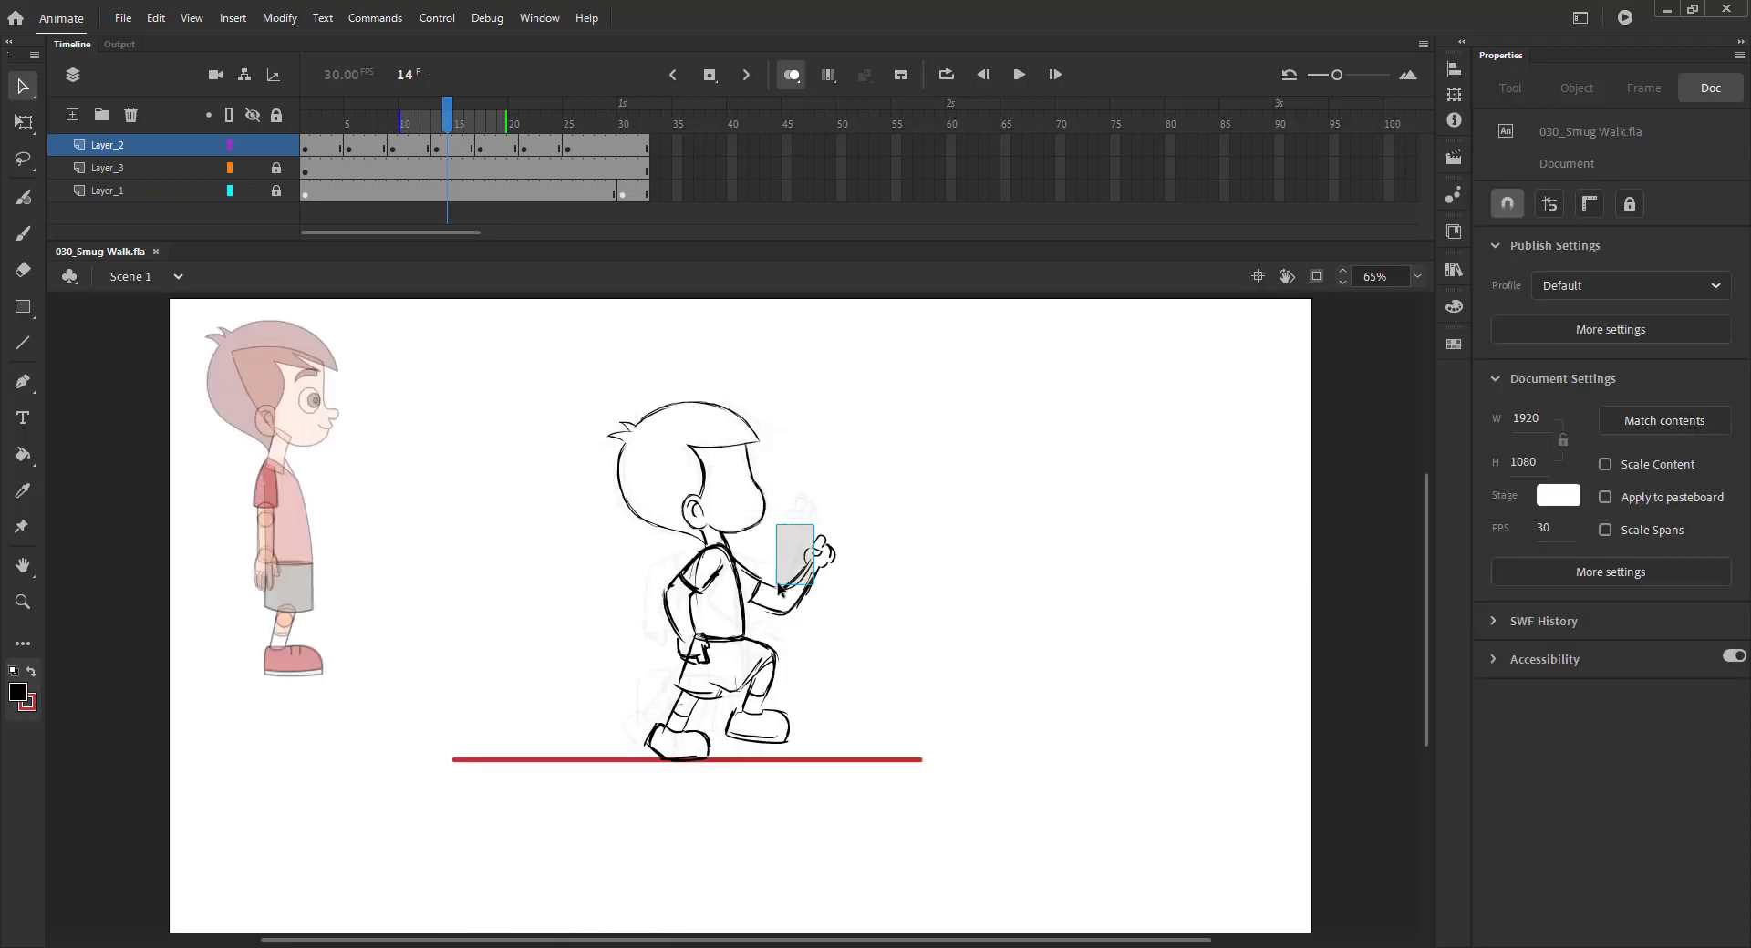
{"action": "left_click_drag", "start_coordinate": [877, 539], "coordinate": [777, 637]}
{"action": "key", "text": "Left"}
{"action": "key", "text": "Left"}
{"action": "key", "text": "Left"}
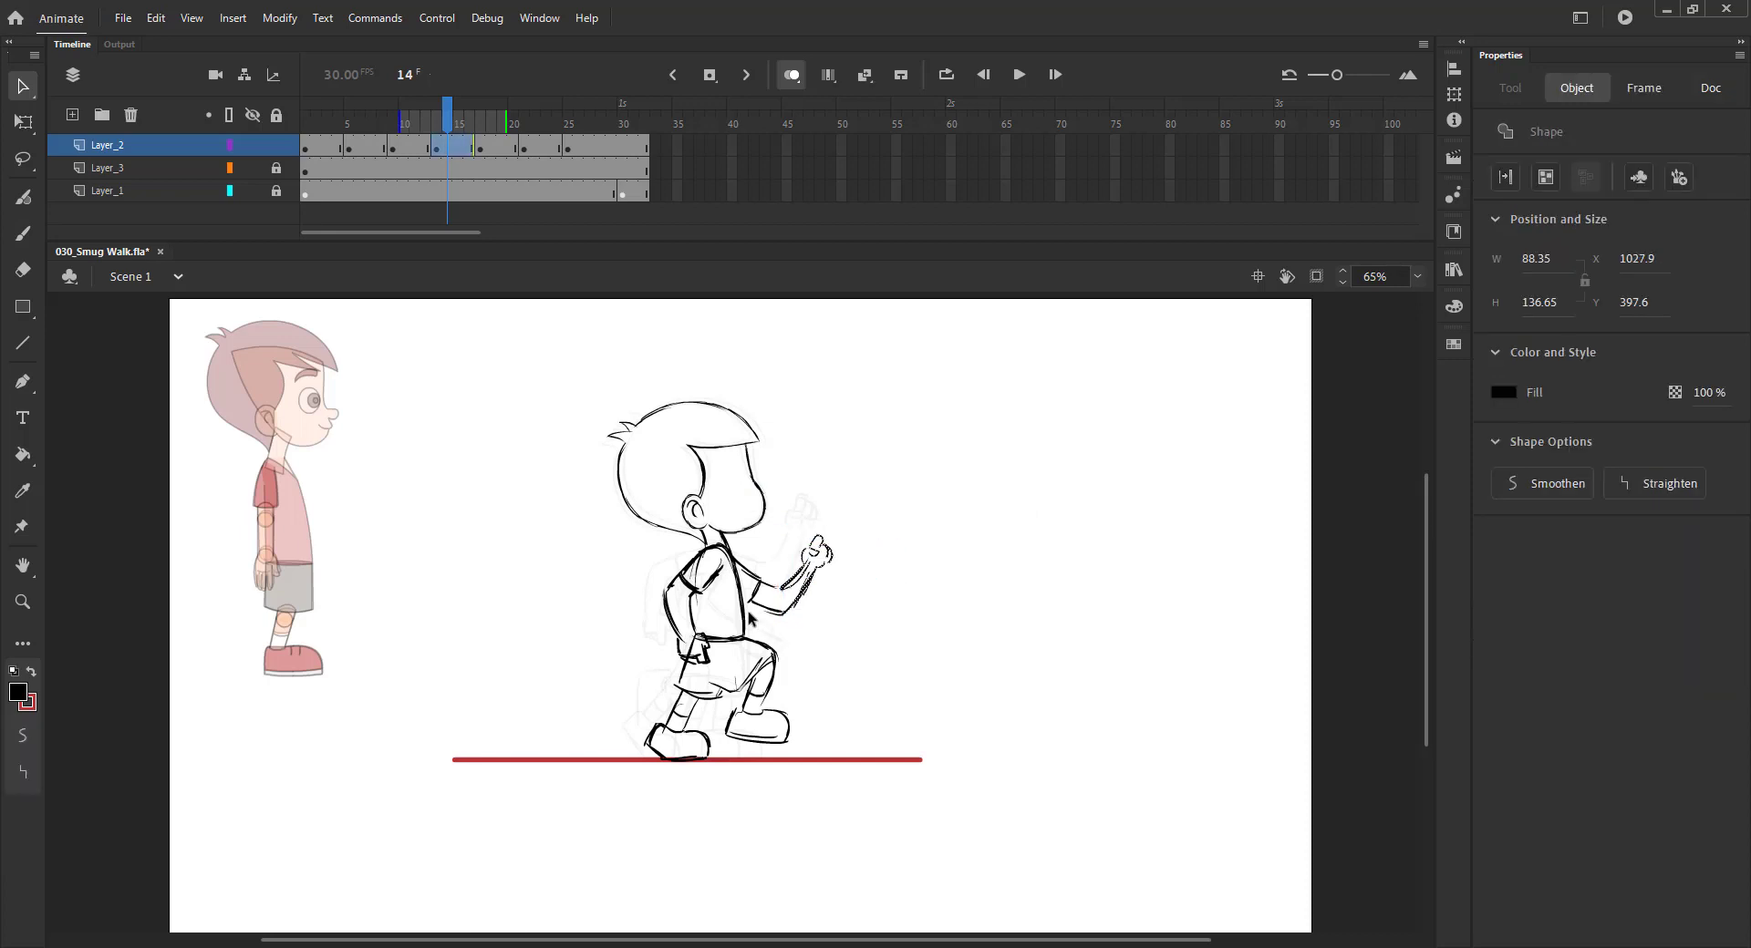
{"action": "left_click", "coordinate": [809, 473]}
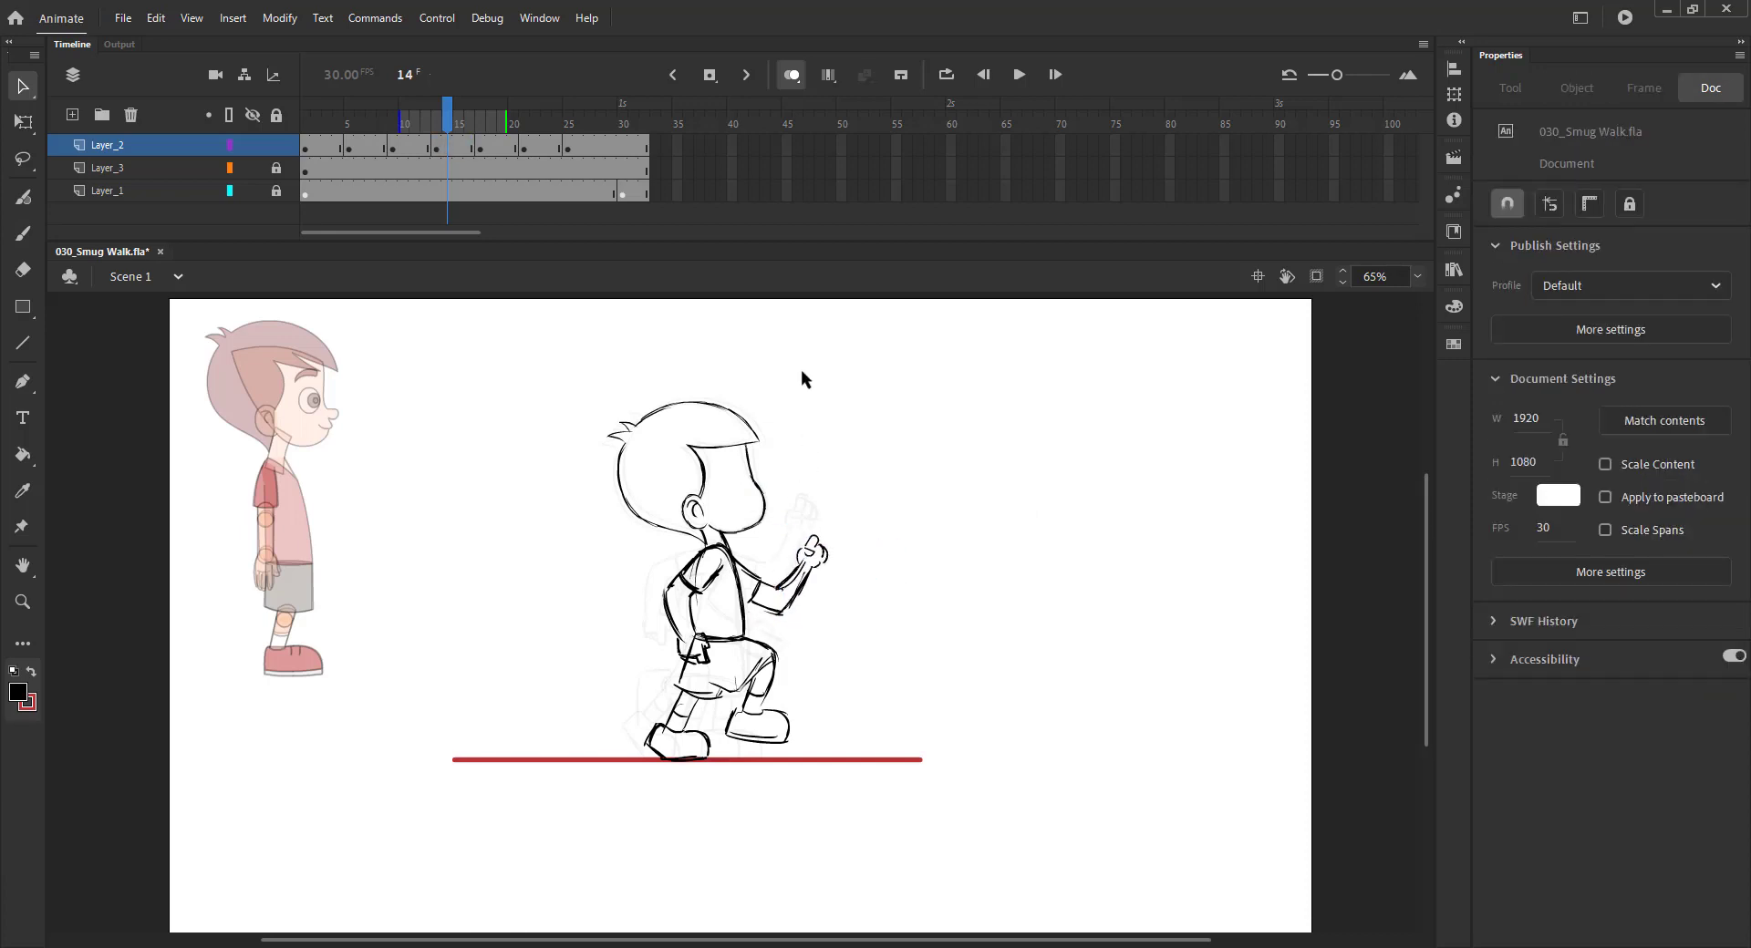
Step: Turn off onion skinning and play the walk cycle from frame 1 to review the new pose
{"action": "left_click", "coordinate": [790, 76]}
{"action": "key", "text": "Return"}
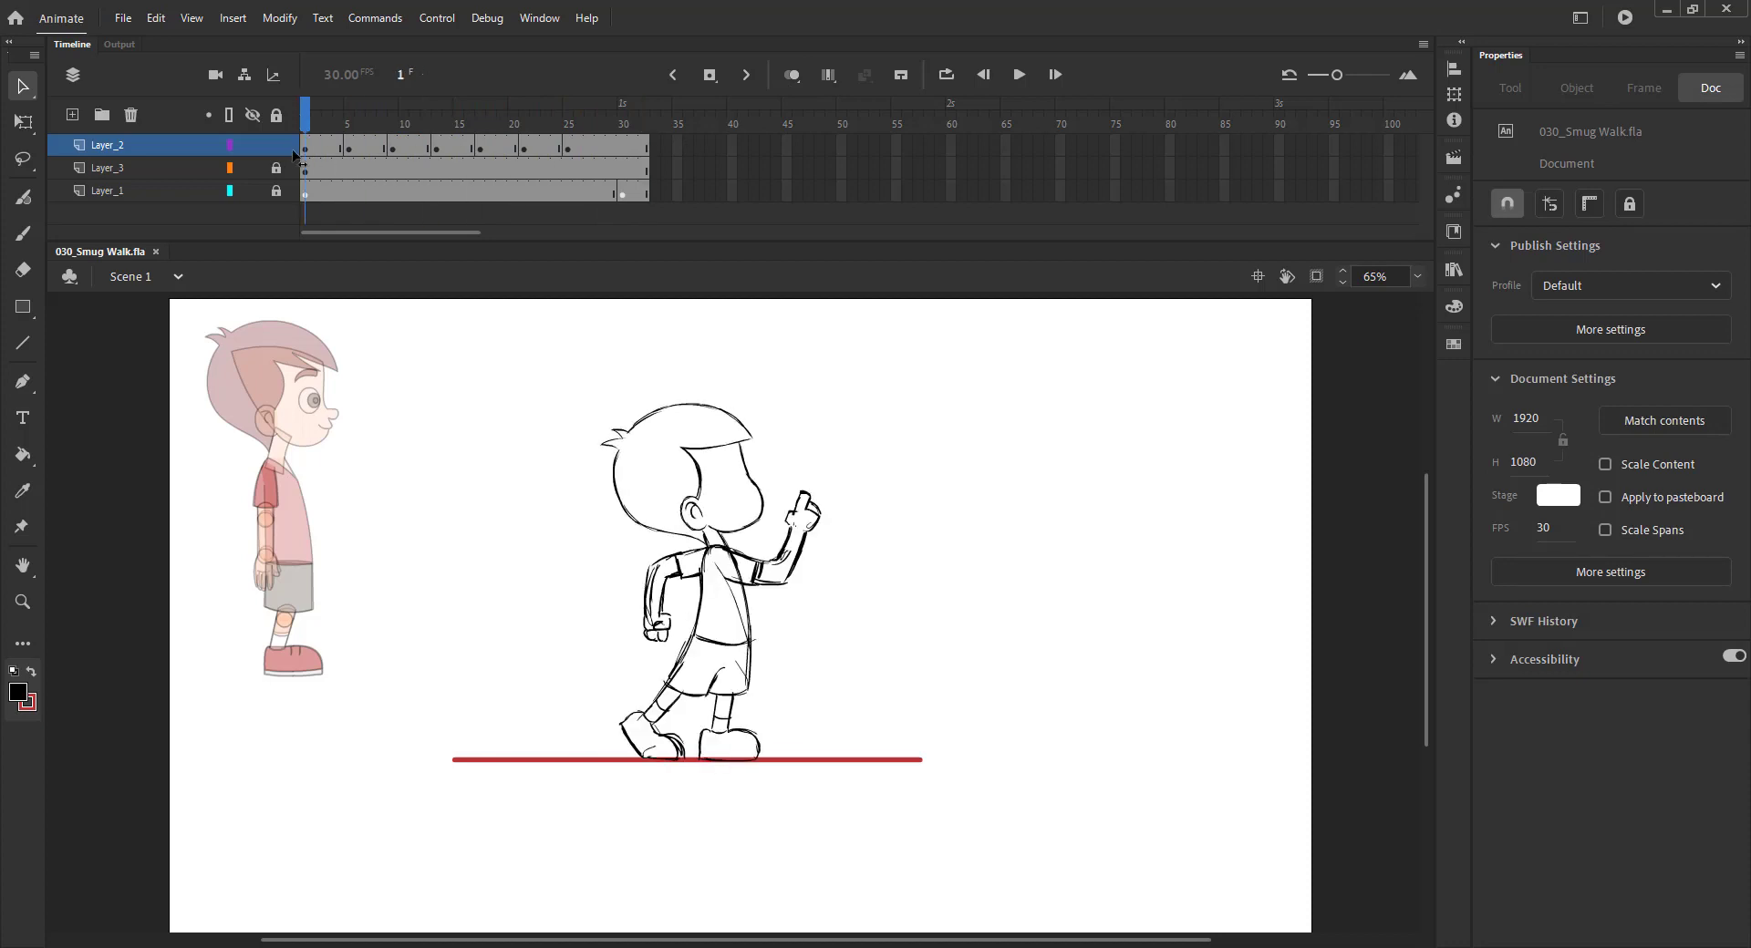
{"action": "left_click_drag", "start_coordinate": [294, 155], "coordinate": [589, 151]}
{"action": "key", "text": "Return"}
Step: Insert a blank keyframe at frame 29 on Layer_2, paste the previous pose's head in place, and save the file
{"action": "key", "text": "F7"}
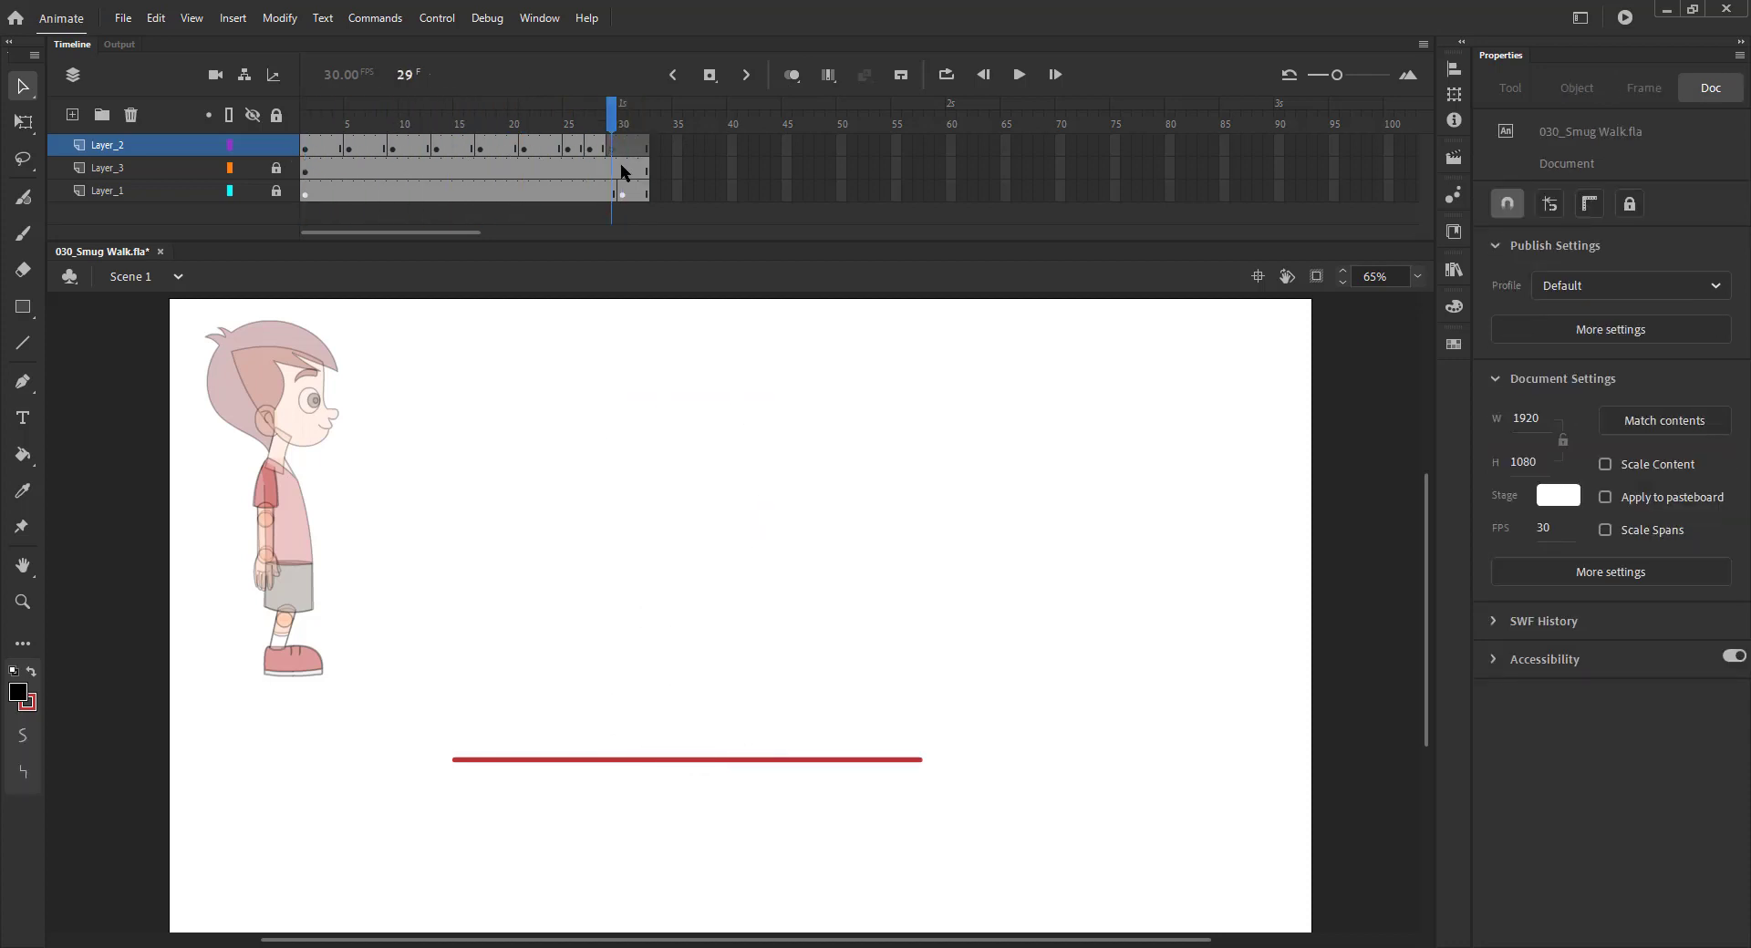
{"action": "mouse_move", "coordinate": [587, 446]}
{"action": "left_mouse_down"}
{"action": "mouse_move", "coordinate": [626, 466]}
{"action": "mouse_move", "coordinate": [932, 829]}
{"action": "left_mouse_up"}
{"action": "key", "text": "ctrl+c"}
{"action": "key", "text": "."}
{"action": "key", "text": "ctrl+shift+v"}
{"action": "key", "text": "ctrl+s"}
Step: Turn on onion skinning and trace the neck, torso and back edge of the shorts at frame 29 with the brush
{"action": "key", "text": "alt+shift+o"}
{"action": "key", "text": "z"}
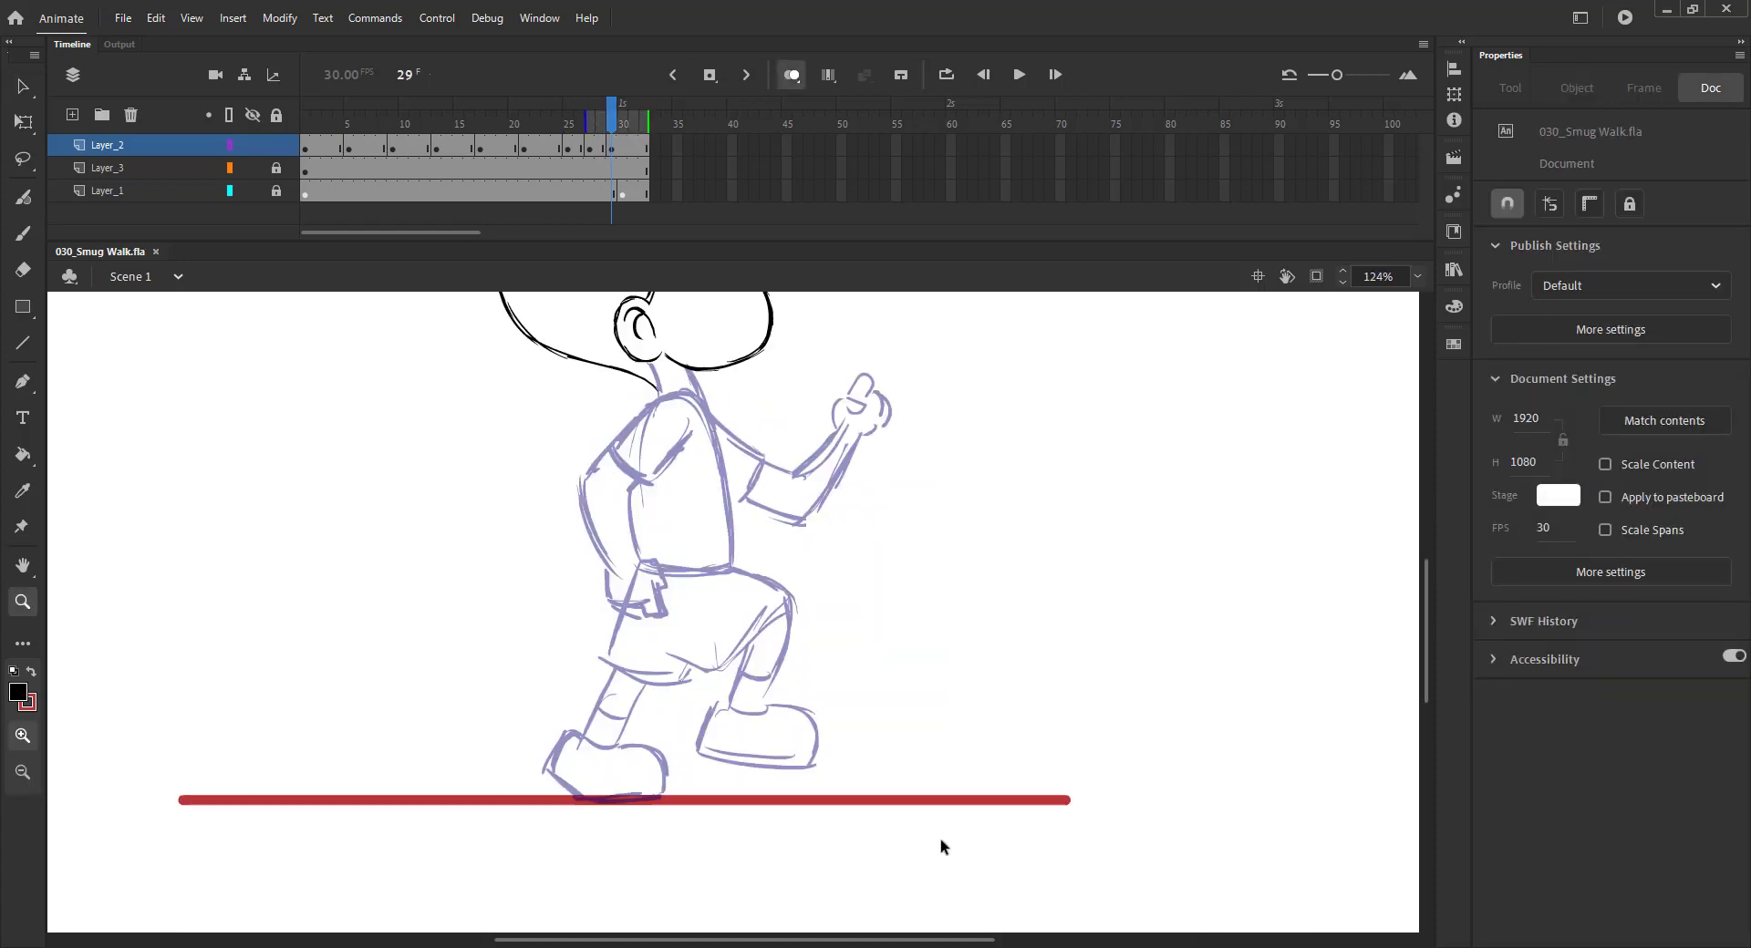
{"action": "key", "text": "b"}
{"action": "left_click_drag", "start_coordinate": [680, 364], "coordinate": [732, 562]}
{"action": "mouse_move", "coordinate": [686, 394]}
{"action": "left_mouse_down"}
{"action": "mouse_move", "coordinate": [640, 474]}
{"action": "mouse_move", "coordinate": [641, 557]}
{"action": "mouse_move", "coordinate": [734, 566]}
{"action": "mouse_move", "coordinate": [609, 658]}
{"action": "left_mouse_up"}
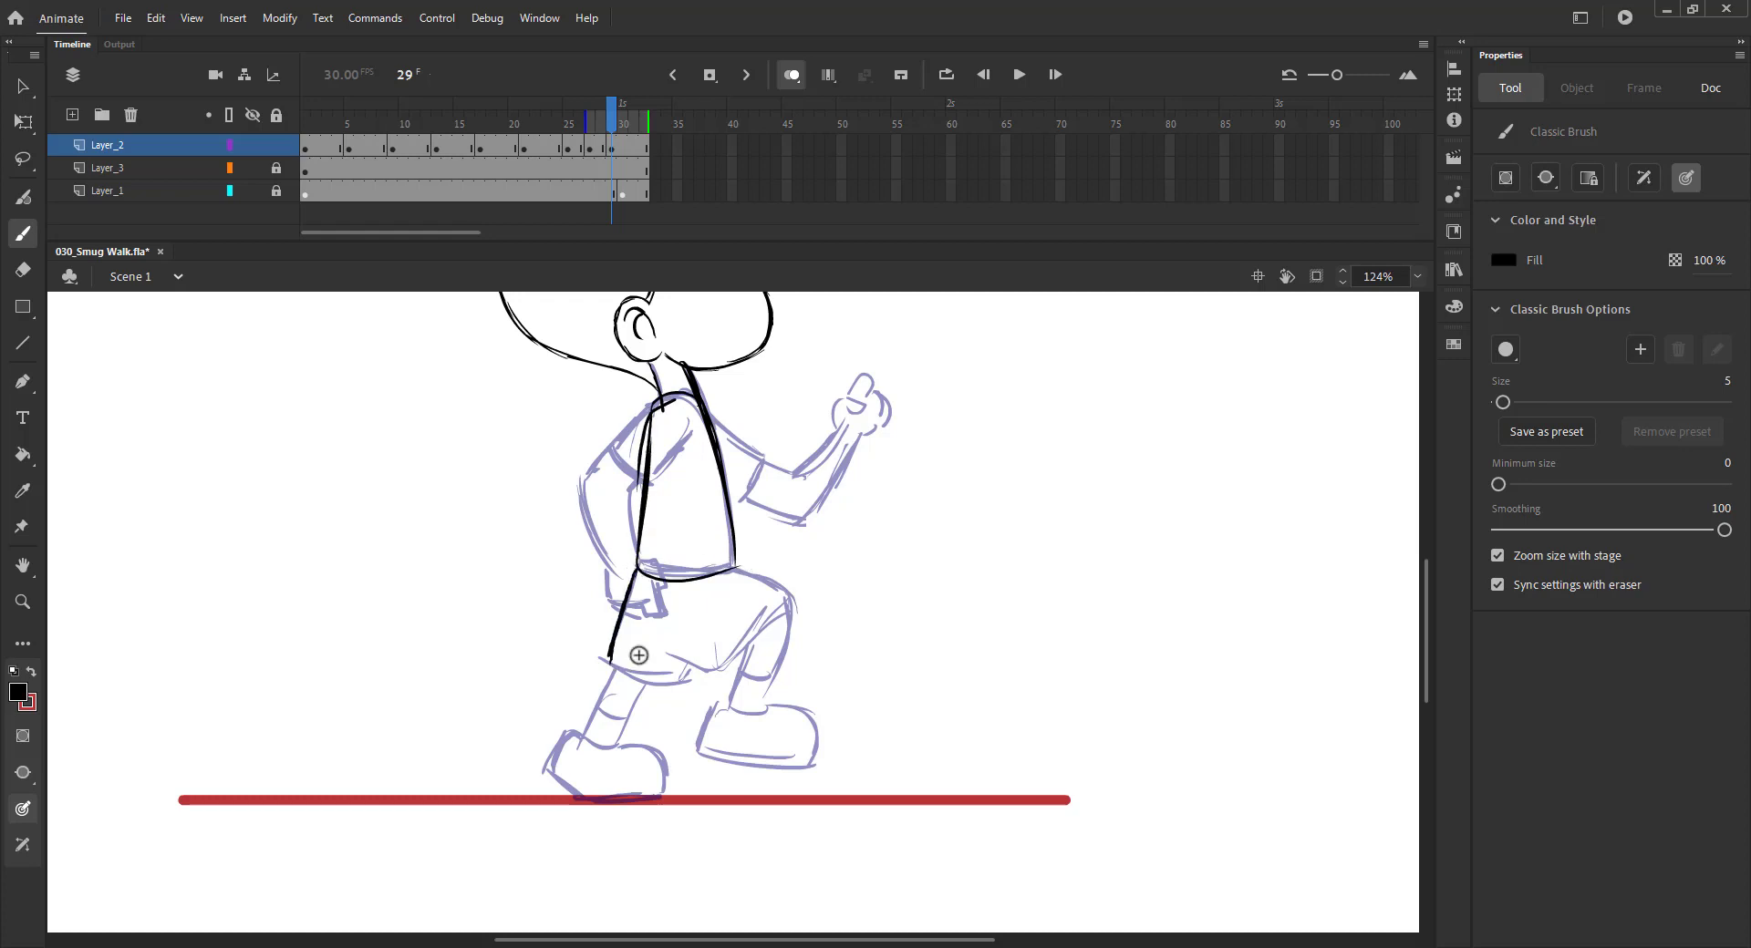
Step: Trace the raised front thigh, the shorts hem, both lower legs with socks, and both shoes over the onion-skinned pose
{"action": "left_click_drag", "start_coordinate": [788, 622], "coordinate": [789, 630]}
{"action": "mouse_move", "coordinate": [786, 588]}
{"action": "left_mouse_down"}
{"action": "mouse_move", "coordinate": [762, 713]}
{"action": "mouse_move", "coordinate": [725, 673]}
{"action": "left_mouse_up"}
{"action": "mouse_move", "coordinate": [703, 668]}
{"action": "left_mouse_down"}
{"action": "mouse_move", "coordinate": [773, 680]}
{"action": "mouse_move", "coordinate": [792, 707]}
{"action": "mouse_move", "coordinate": [705, 750]}
{"action": "left_mouse_up"}
{"action": "left_click_drag", "start_coordinate": [698, 752], "coordinate": [810, 766]}
{"action": "mouse_move", "coordinate": [631, 614]}
{"action": "left_mouse_down"}
{"action": "mouse_move", "coordinate": [747, 517]}
{"action": "mouse_move", "coordinate": [700, 634]}
{"action": "left_mouse_up"}
{"action": "left_click_drag", "start_coordinate": [761, 584], "coordinate": [728, 648]}
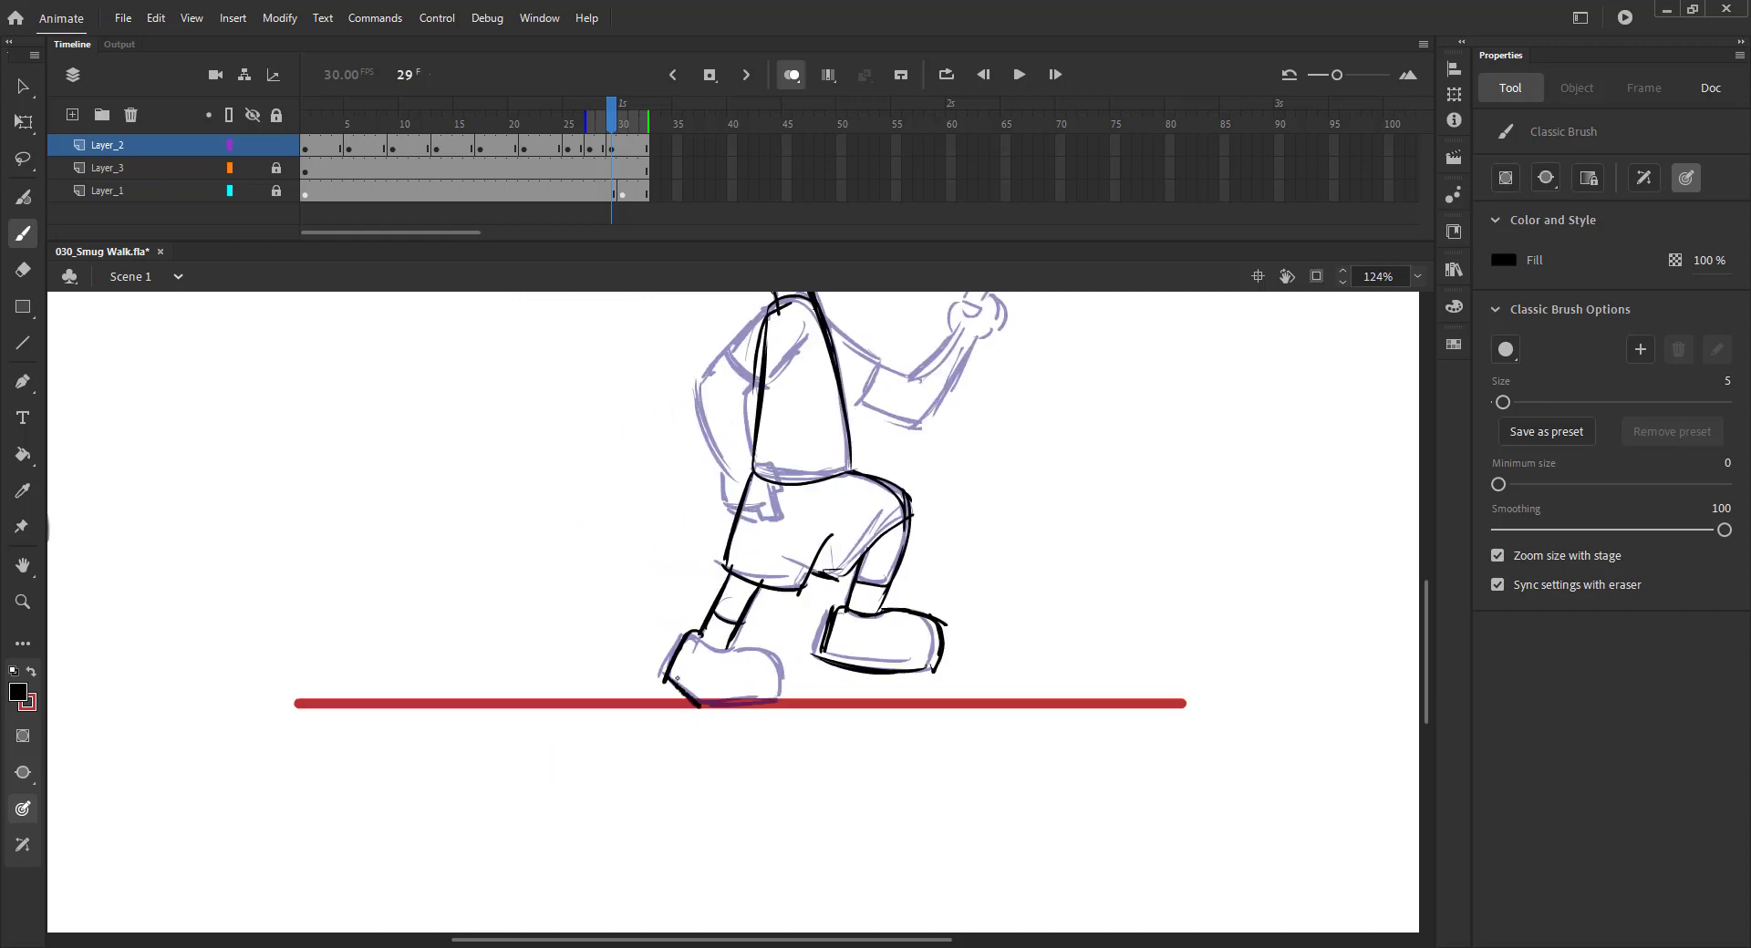
{"action": "left_click_drag", "start_coordinate": [680, 501], "coordinate": [629, 608]}
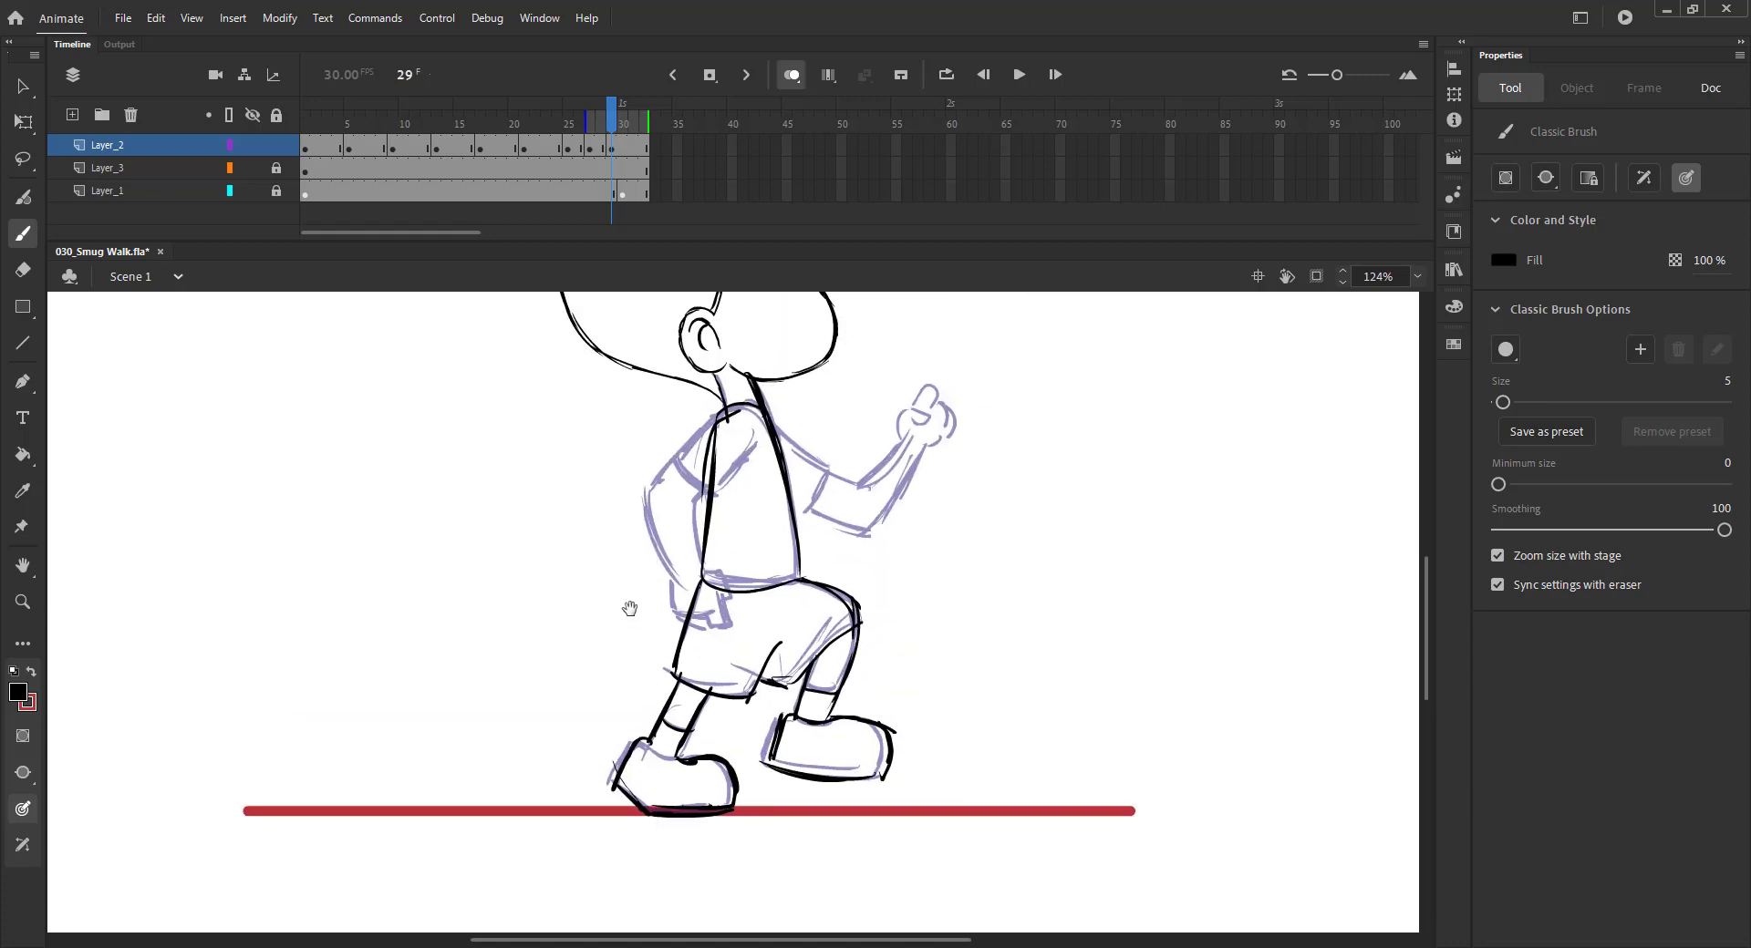
Step: Trace the far sleeve and bent arm with its raised hand, and the near sleeve and arm bent behind the torso
{"action": "mouse_move", "coordinate": [756, 407]}
{"action": "left_mouse_down"}
{"action": "mouse_move", "coordinate": [826, 465]}
{"action": "mouse_move", "coordinate": [814, 481]}
{"action": "left_mouse_up"}
{"action": "left_click_drag", "start_coordinate": [737, 453], "coordinate": [804, 498]}
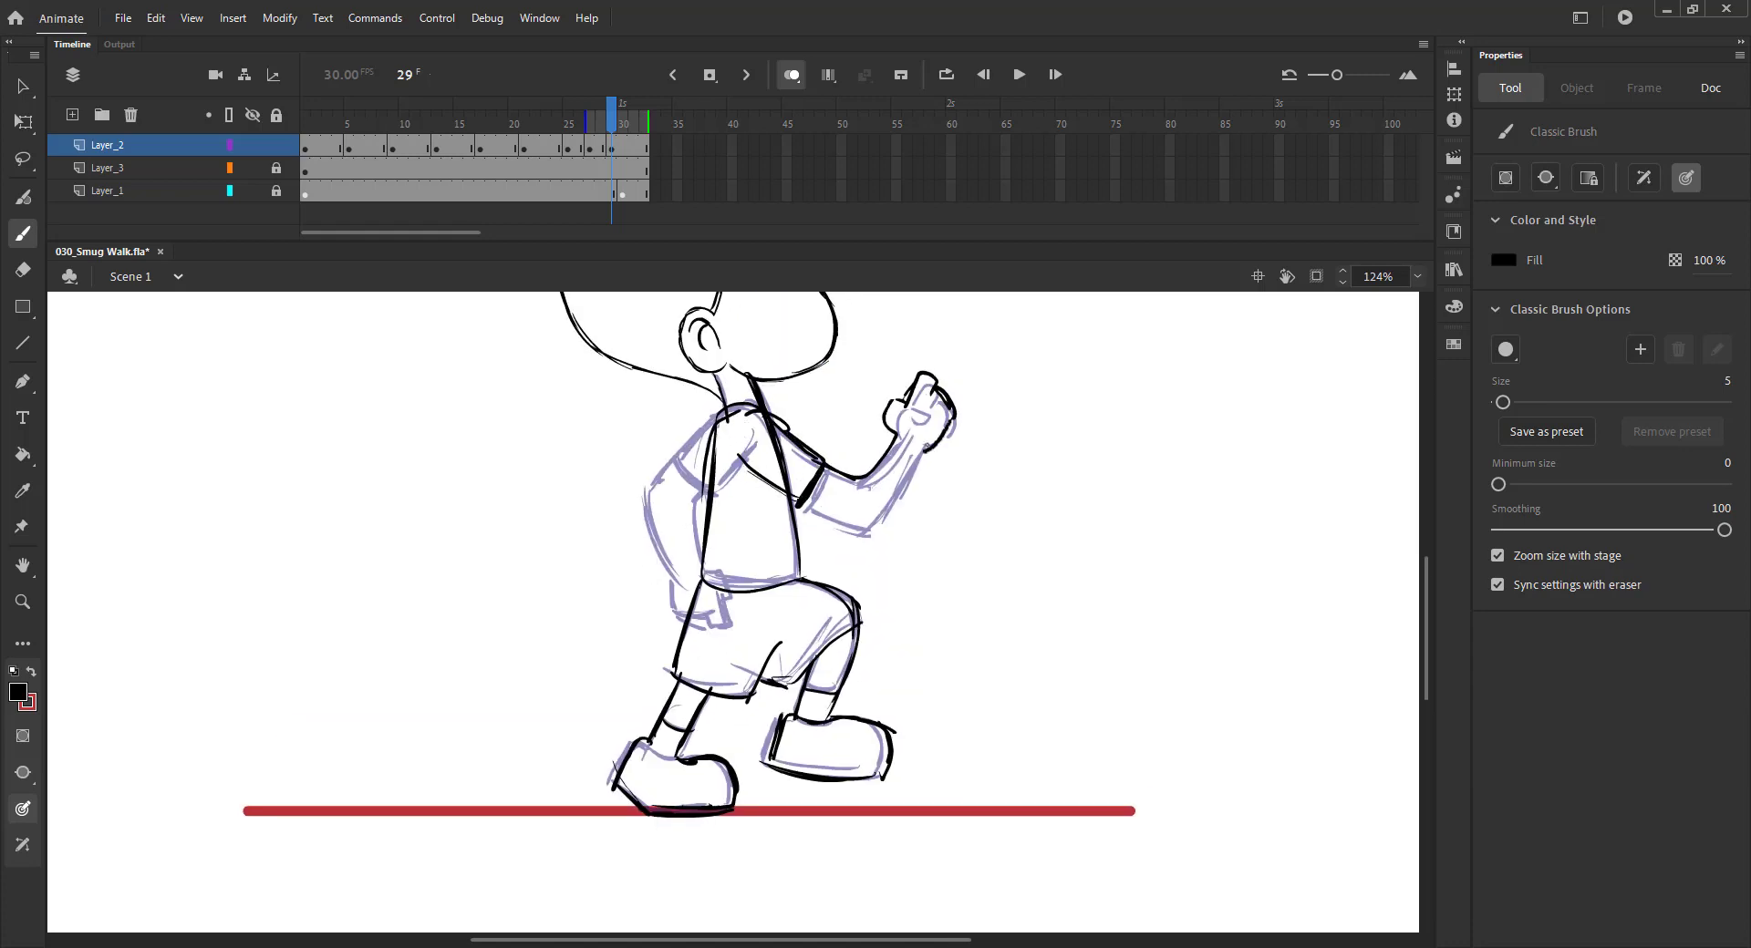
{"action": "left_click_drag", "start_coordinate": [931, 443], "coordinate": [881, 533]}
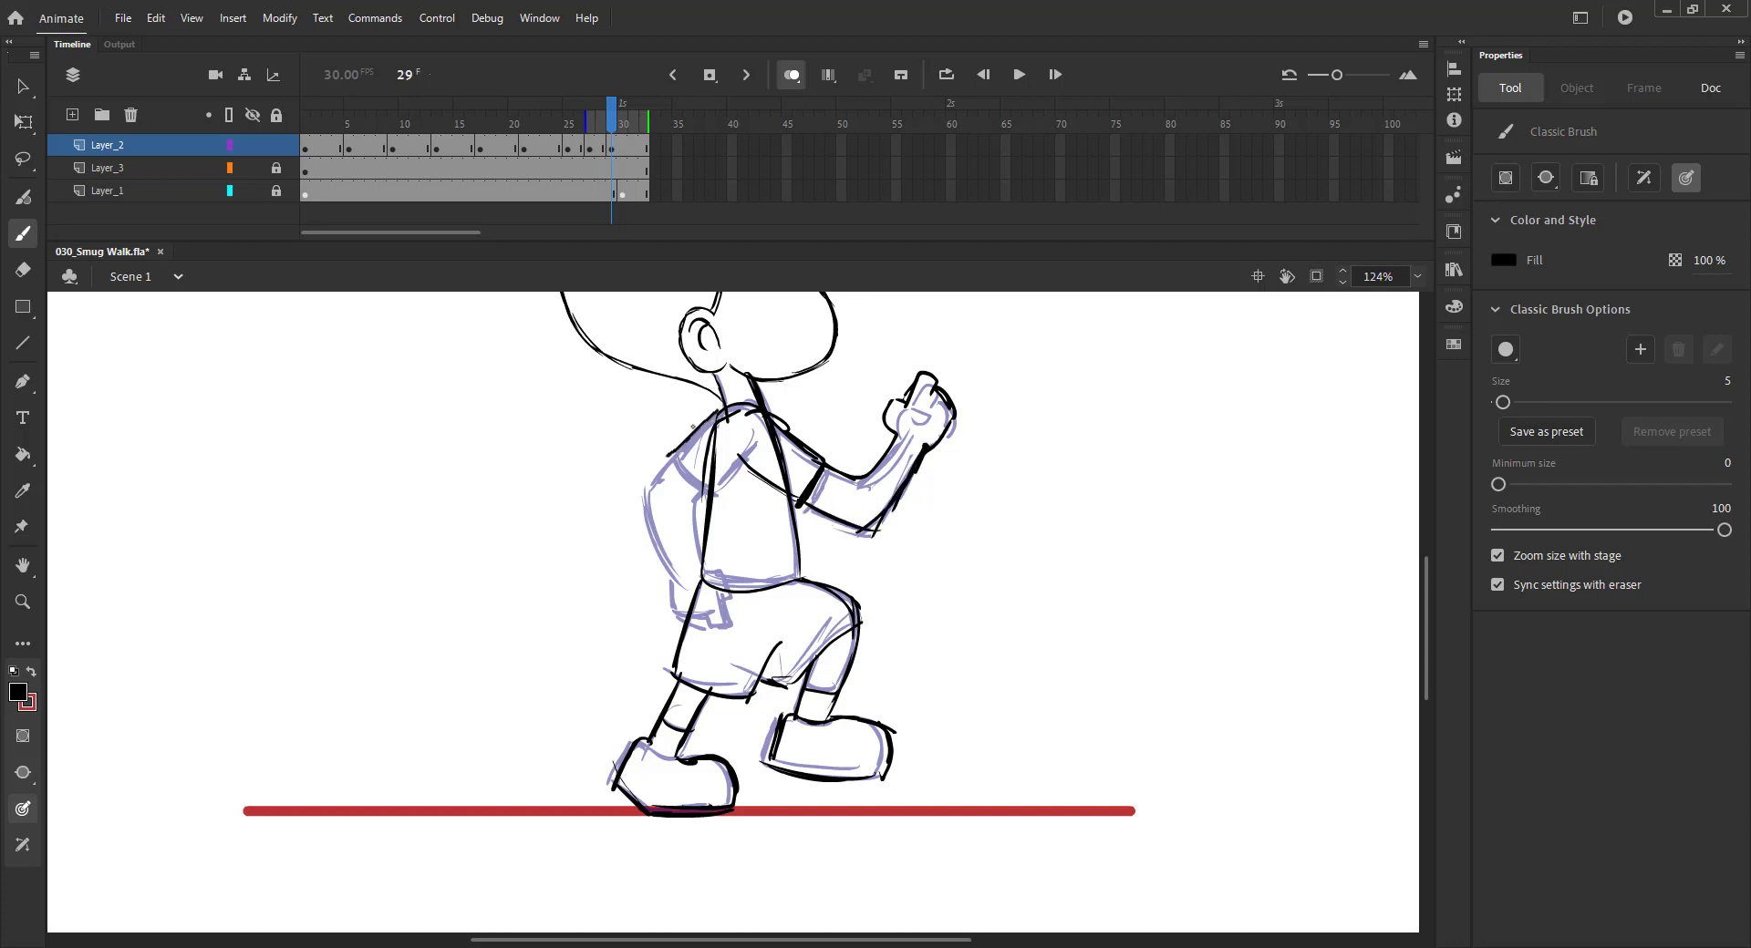
{"action": "left_click_drag", "start_coordinate": [660, 462], "coordinate": [643, 480]}
{"action": "left_click_drag", "start_coordinate": [642, 488], "coordinate": [675, 584]}
{"action": "left_click_drag", "start_coordinate": [702, 492], "coordinate": [695, 564]}
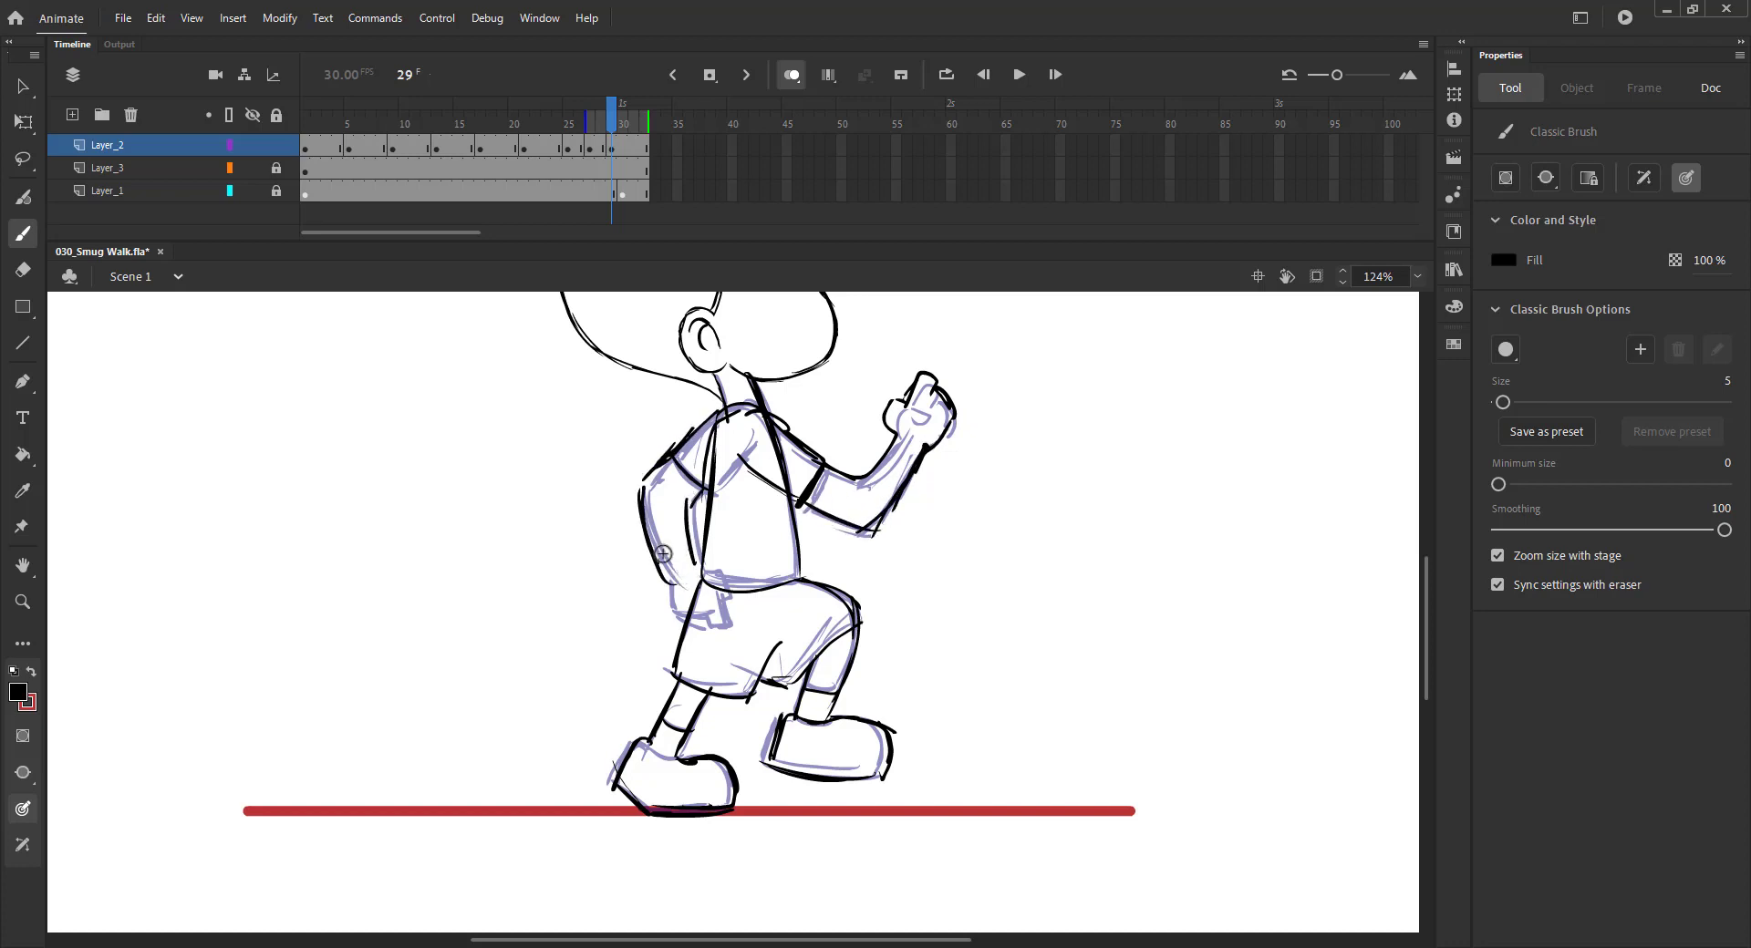
Step: Save the file and clear the extra keyframe at frame 27 on Layer_2
{"action": "key", "text": "ctrl+2"}
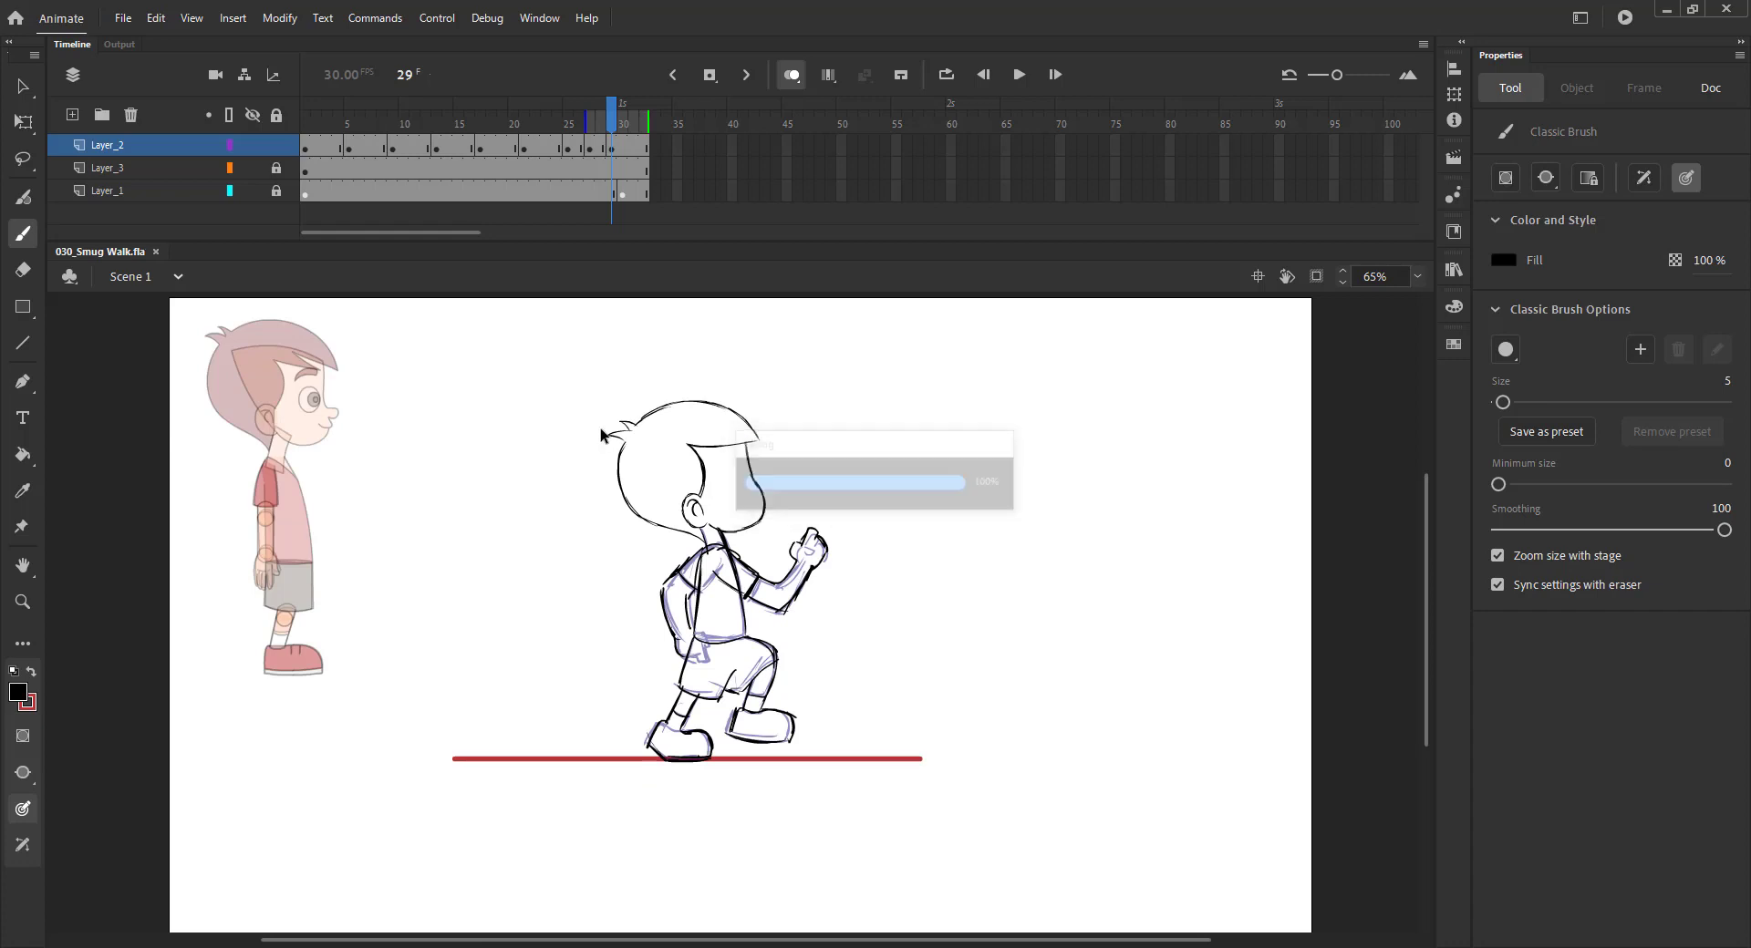
{"action": "key", "text": "v"}
{"action": "left_click", "coordinate": [590, 153]}
Step: Turn off onion skinning and play the walk cycle in a loop across frames 1 to 32 to review the motion
{"action": "key", "text": "Return"}
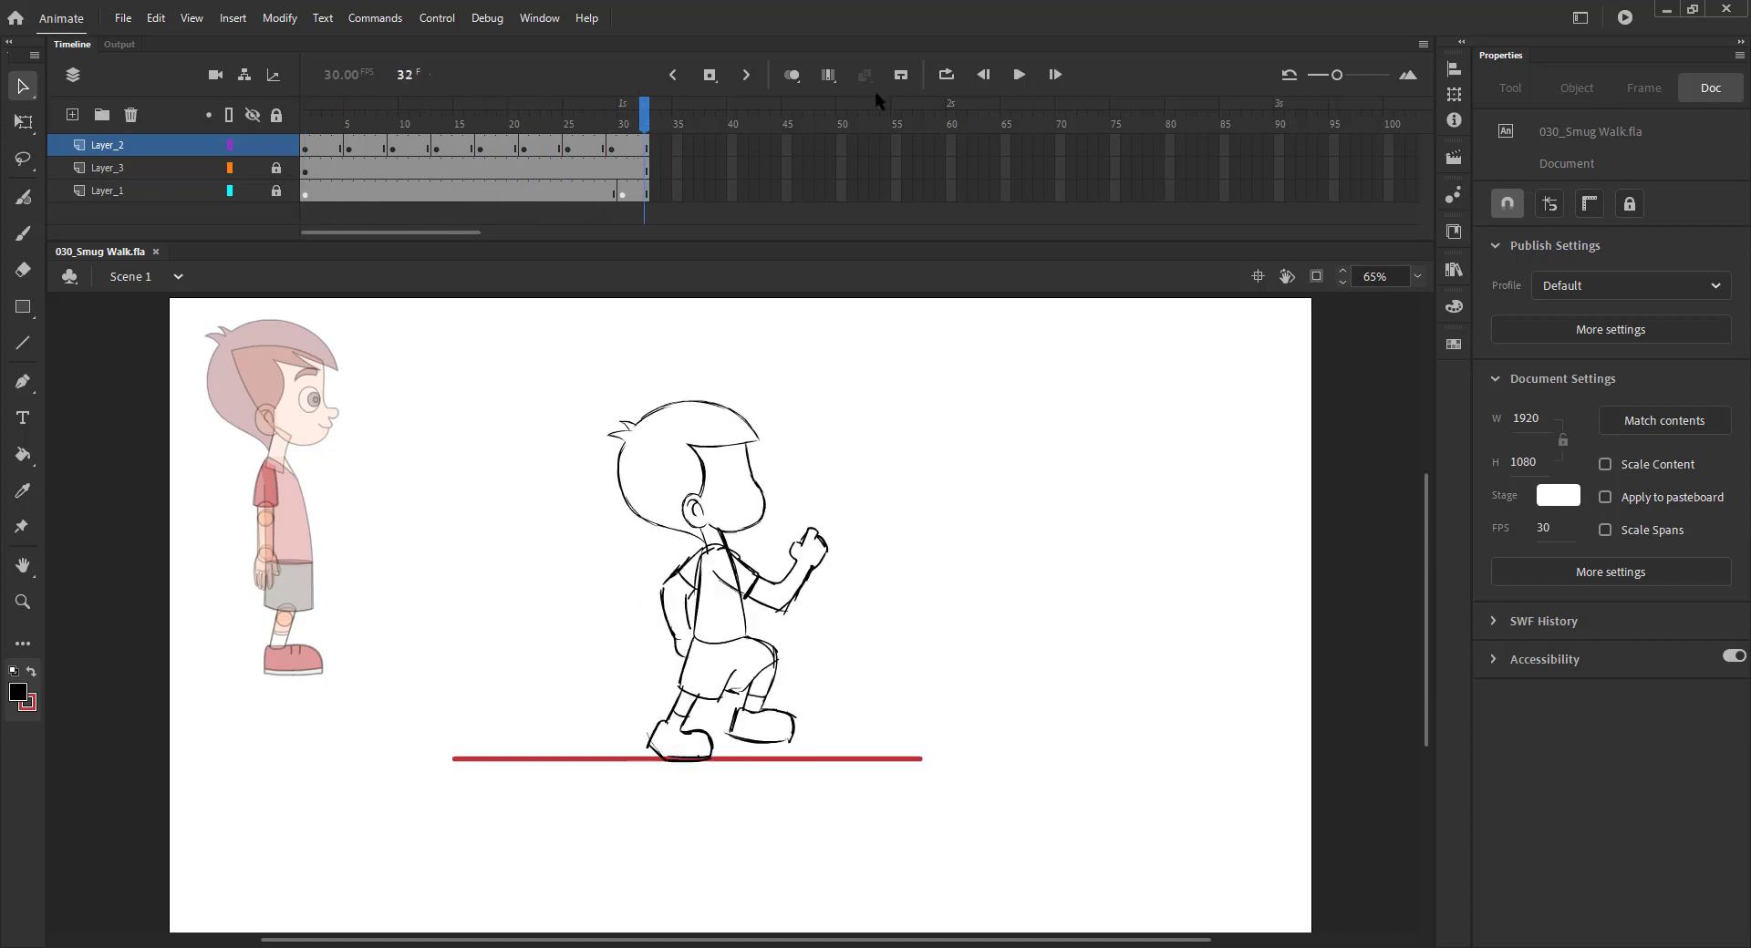
{"action": "left_click", "coordinate": [946, 74]}
{"action": "left_click", "coordinate": [1014, 78]}
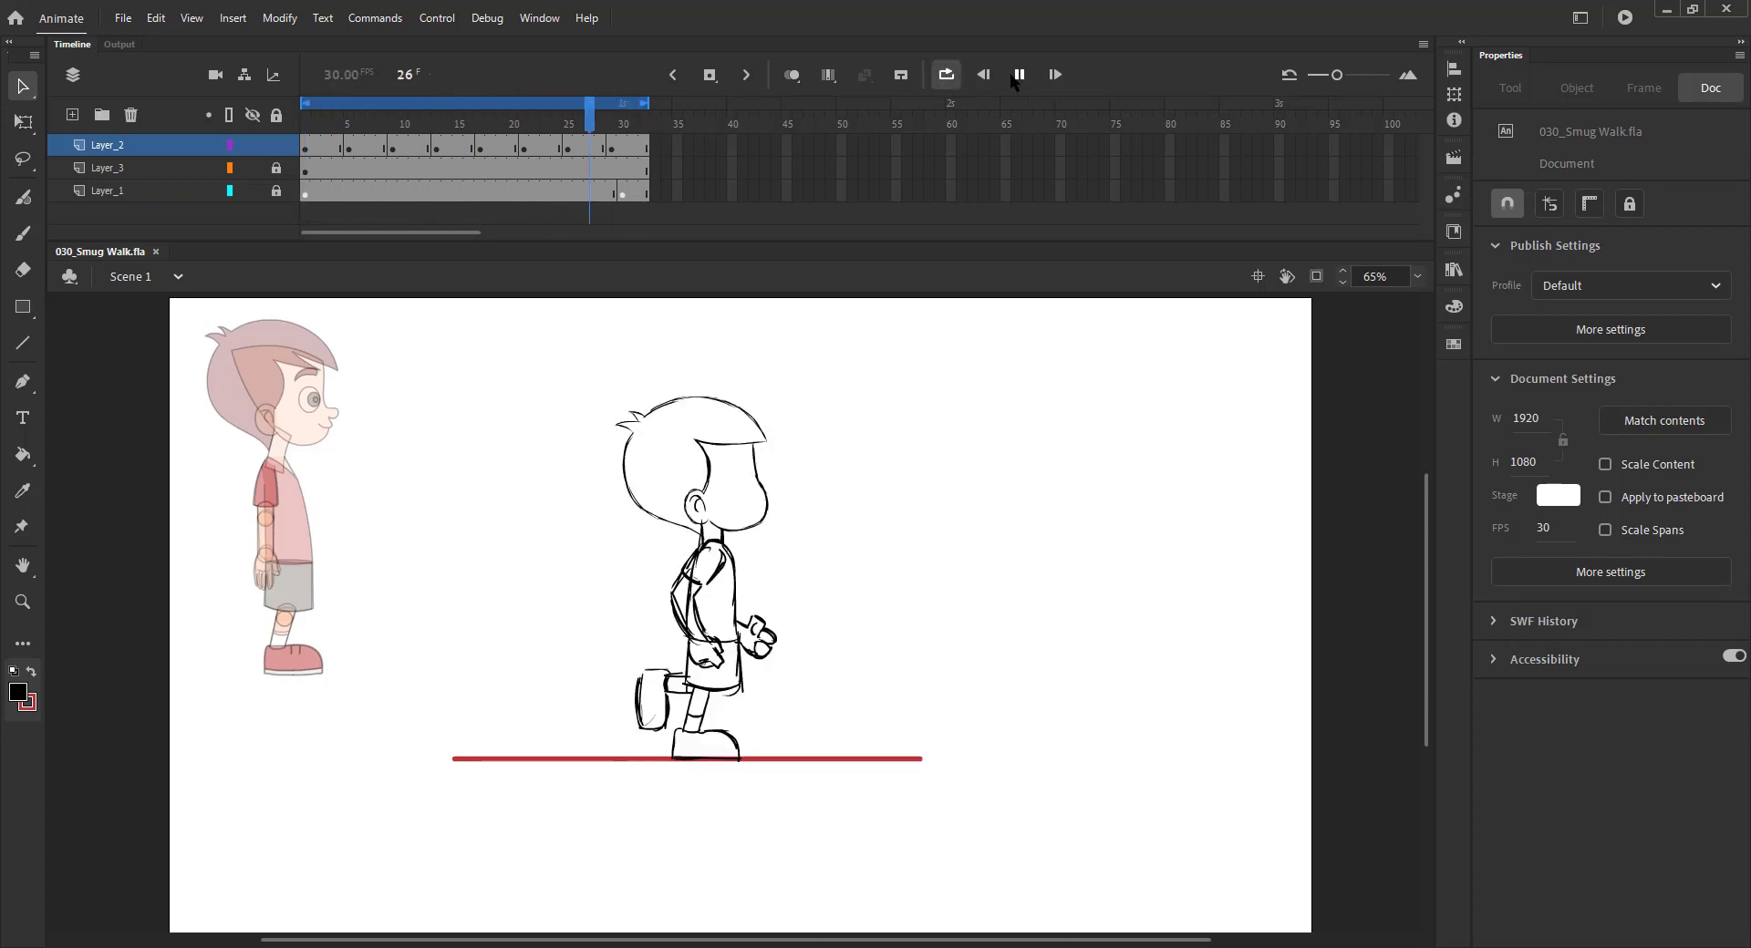
{"action": "left_click", "coordinate": [946, 74]}
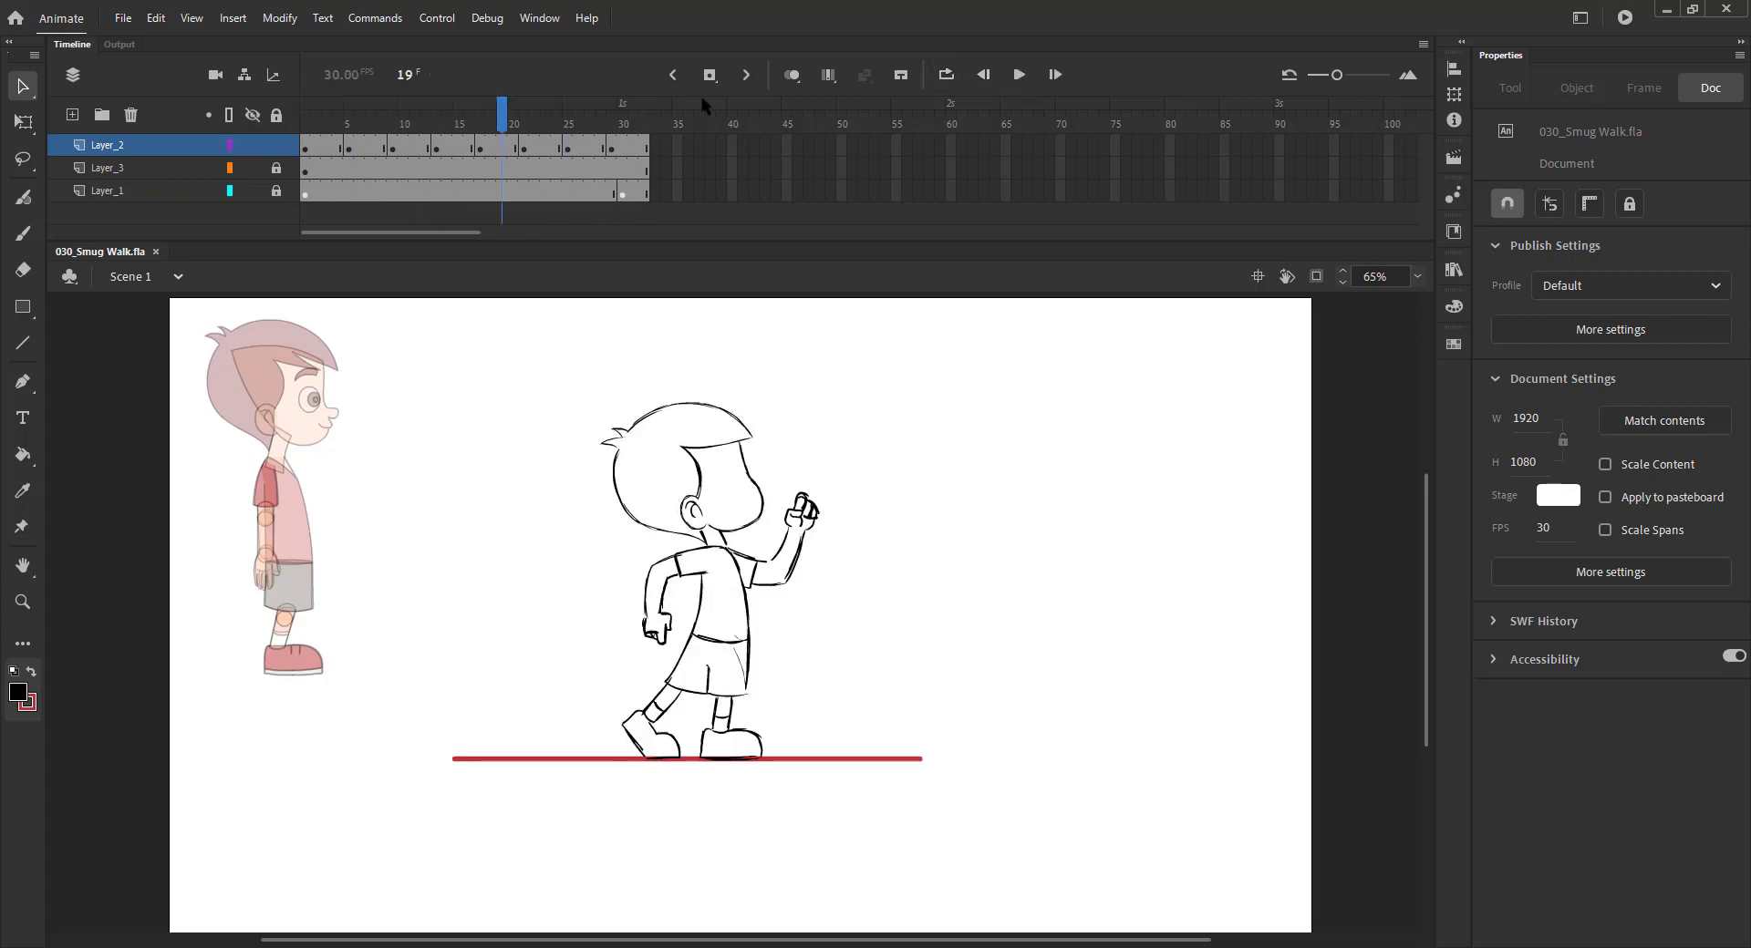